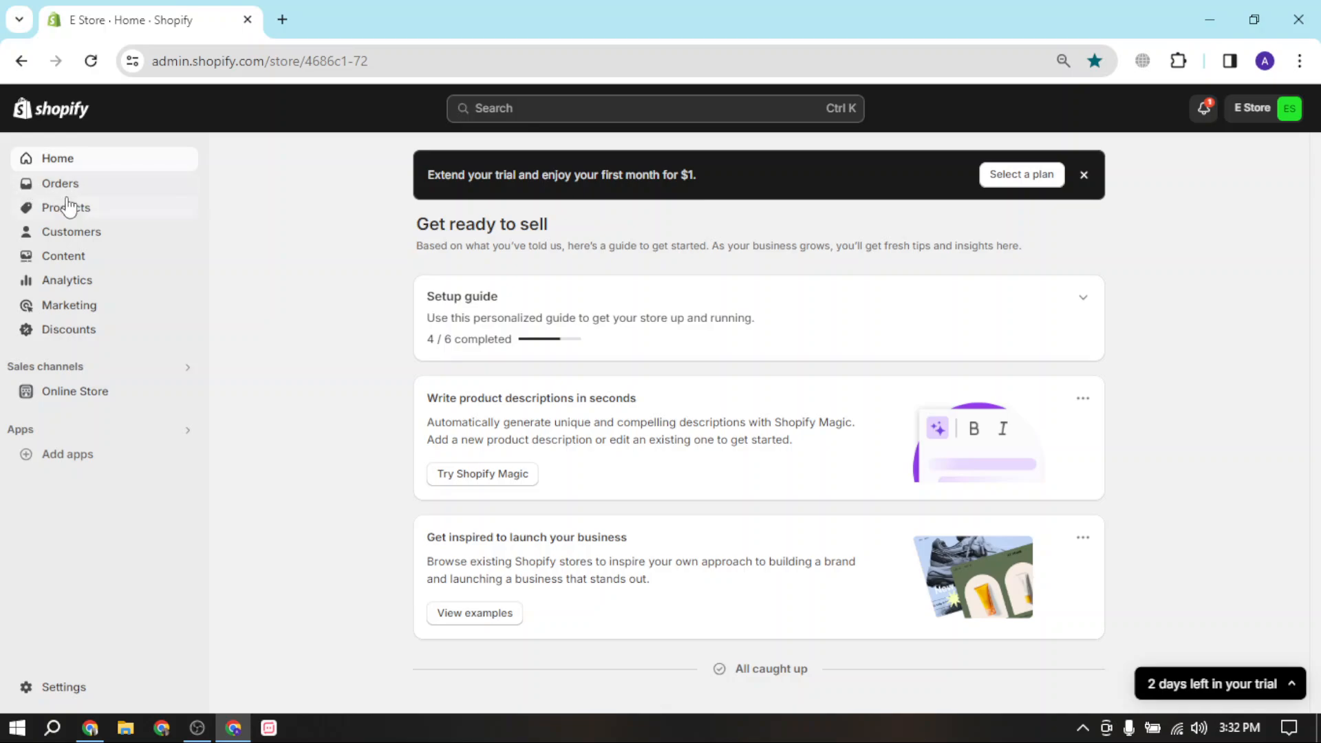
# Step: Open the current motion-10-1-0 theme in the theme editor and review the home page down to the Image with text section
pyautogui.click(106, 209)
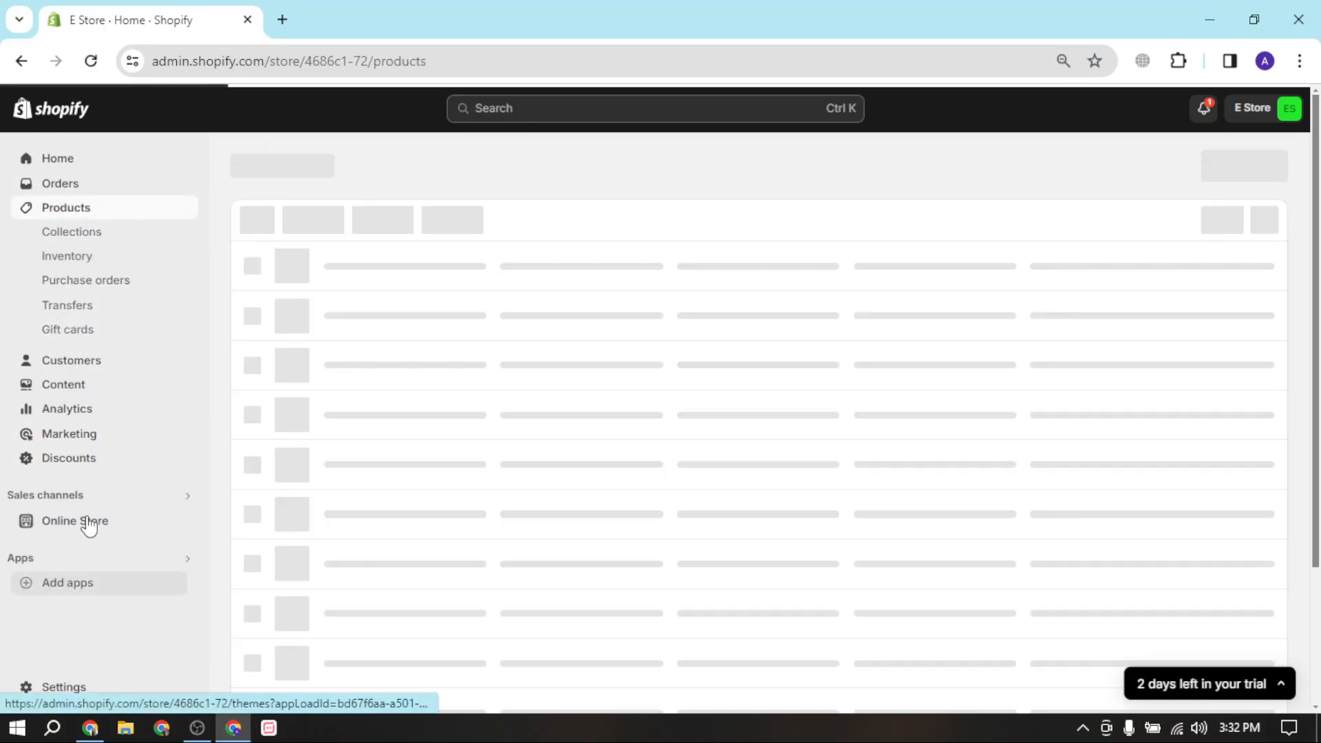
pyautogui.click(89, 524)
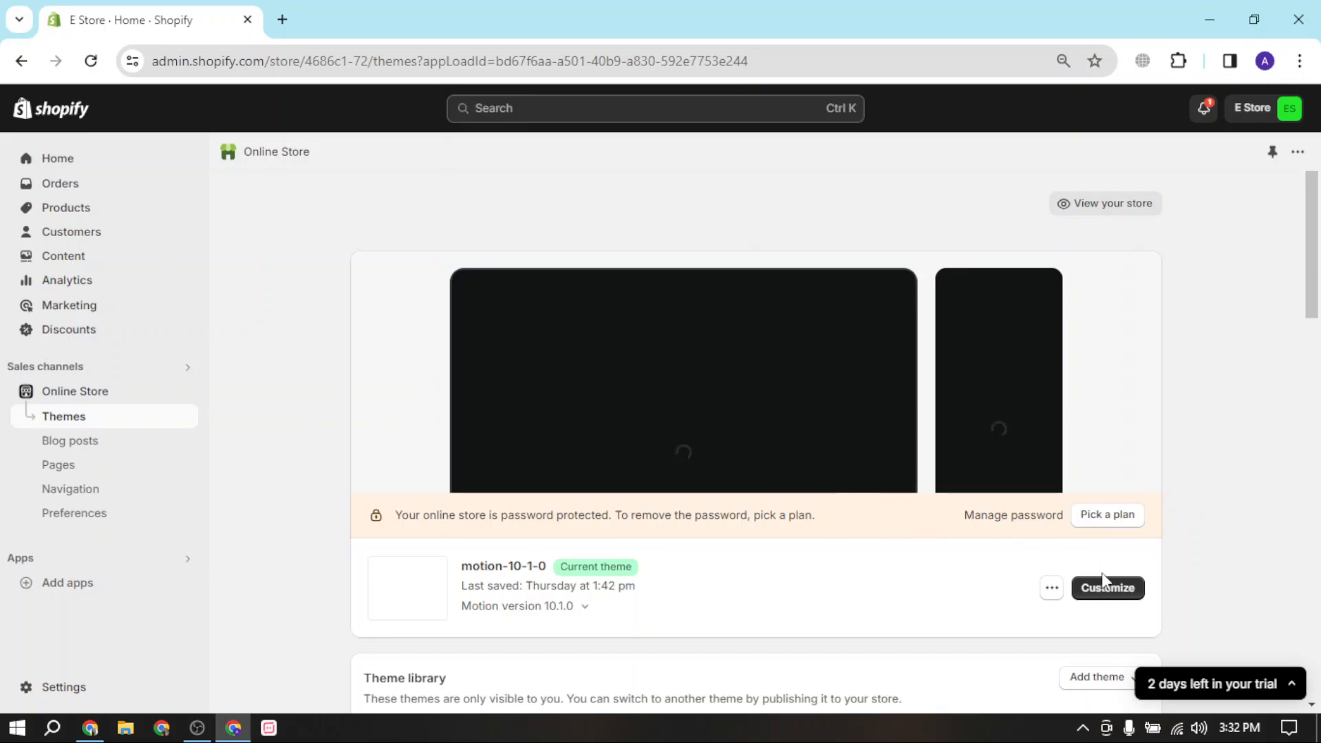
pyautogui.click(1104, 586)
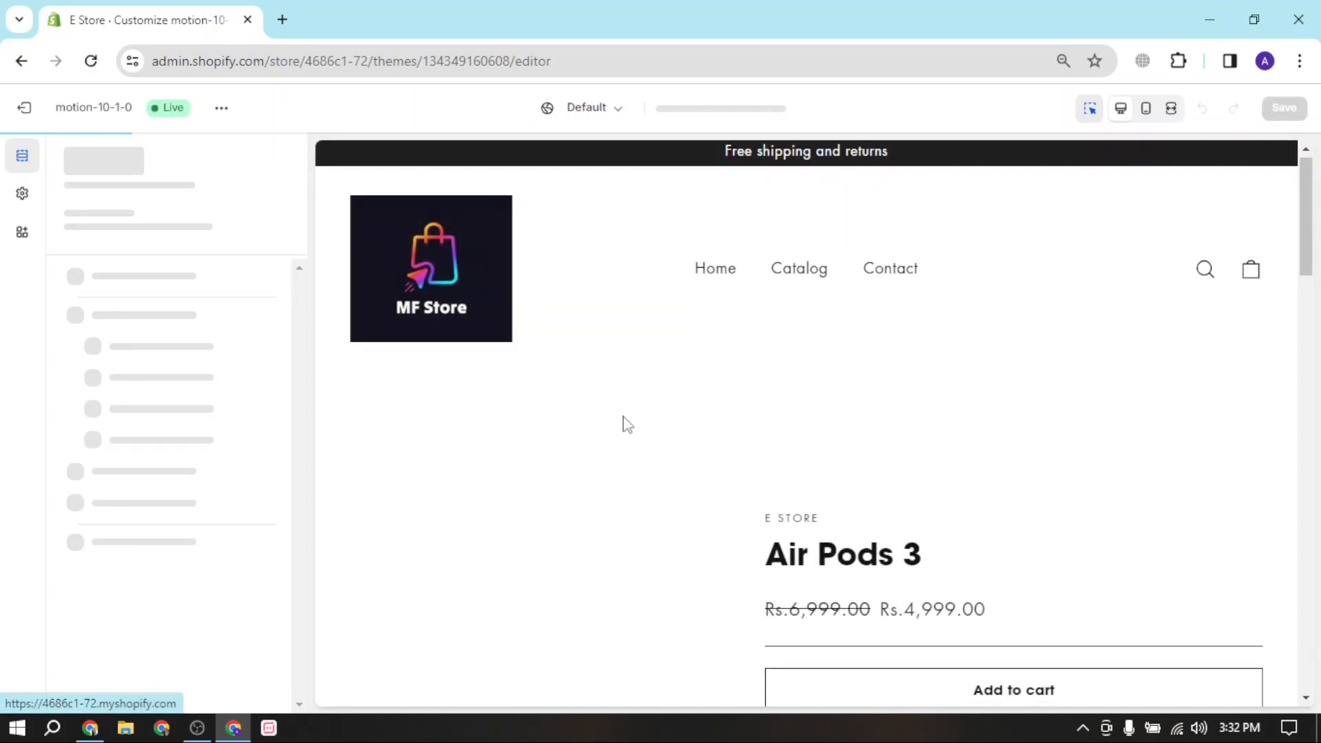
pyautogui.scroll(-5, 629, 420)
pyautogui.scroll(-18, 812, 413)
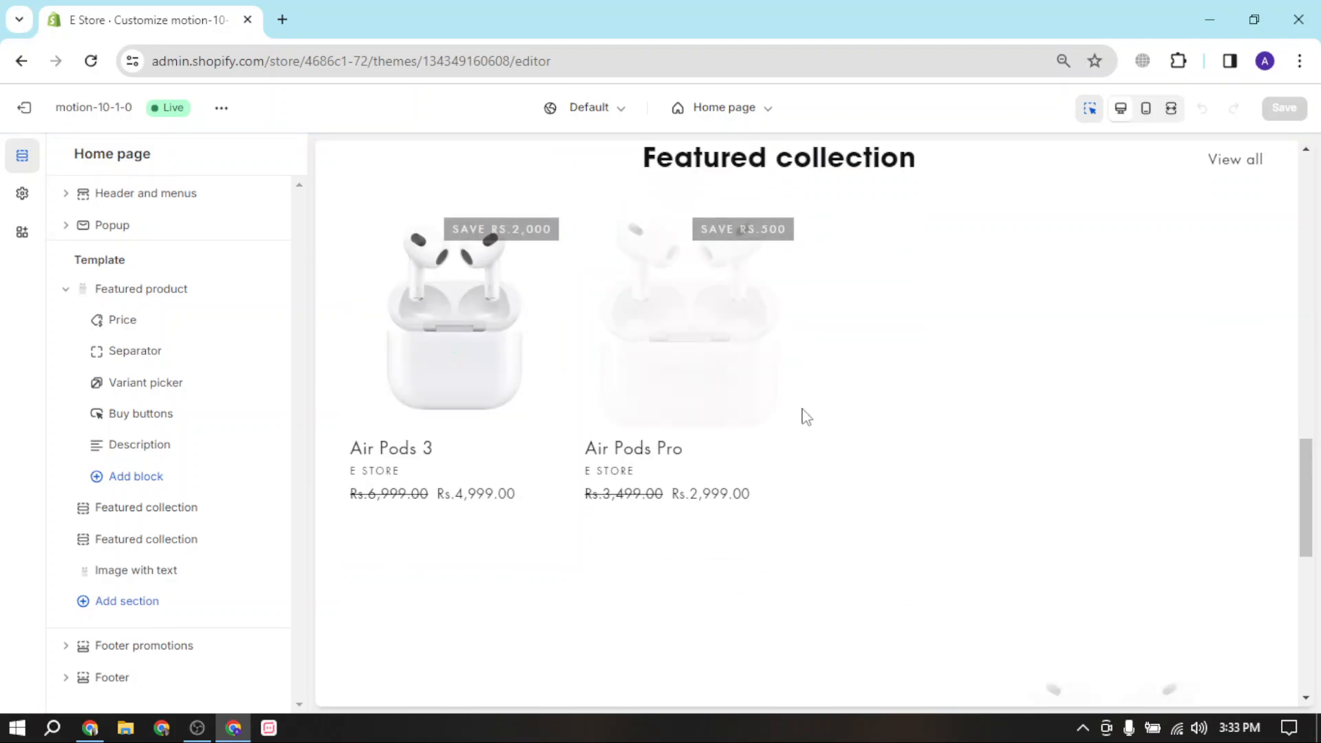
pyautogui.scroll(-2, 814, 415)
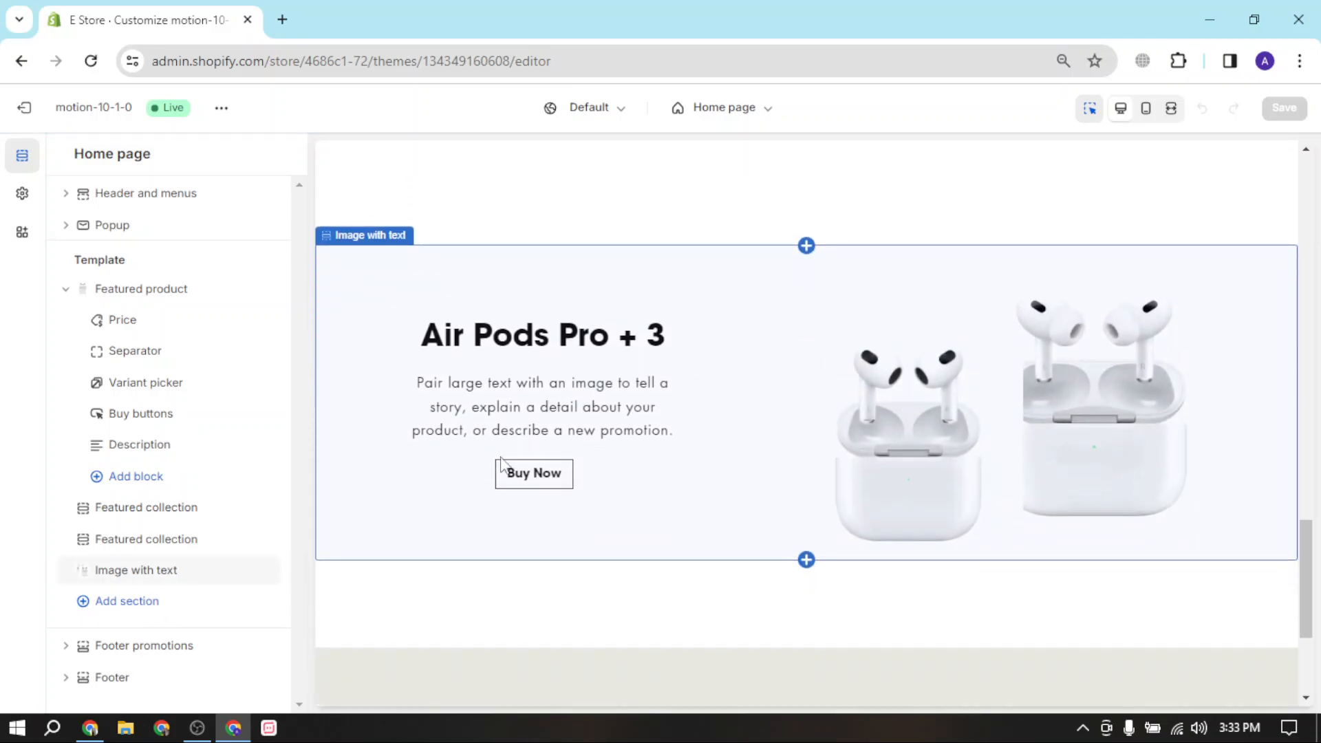
# Step: Leave the theme editor and open a storefront preview of the current motion-10-1-0 theme
pyautogui.click(24, 108)
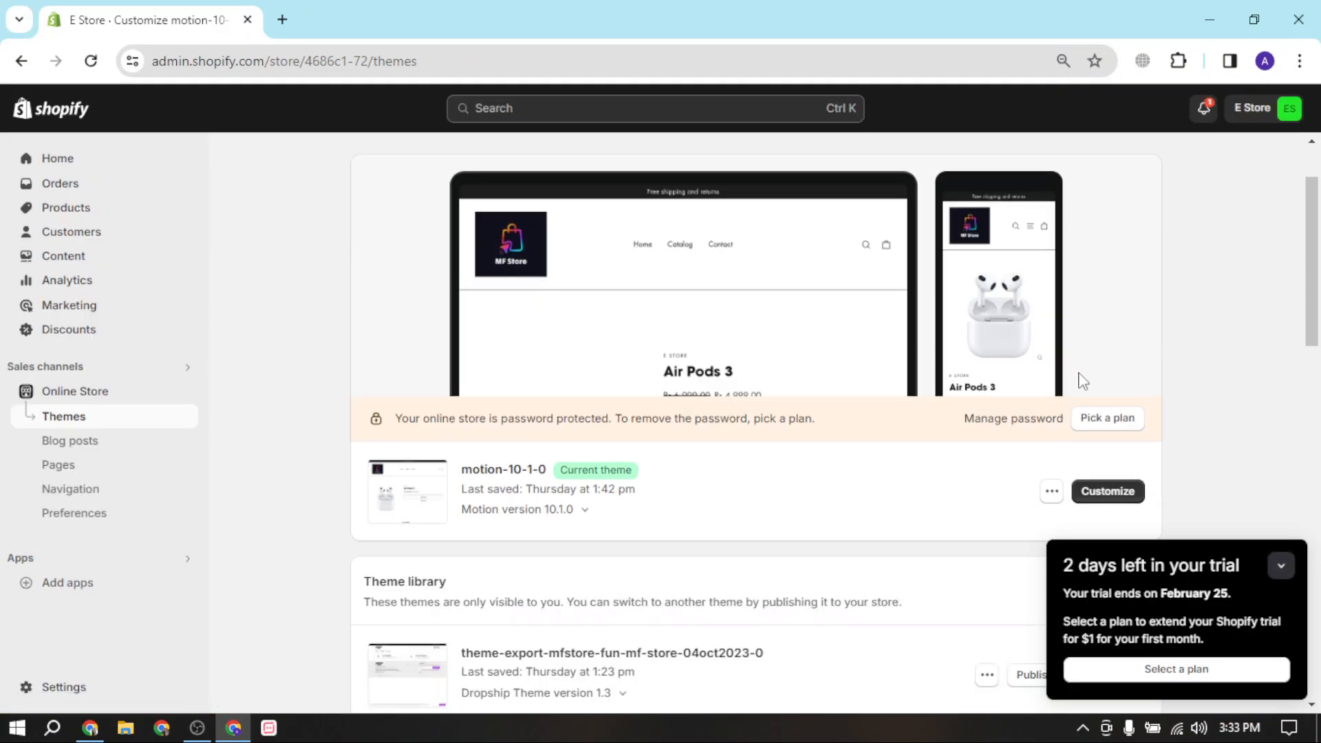
pyautogui.click(1053, 491)
pyautogui.click(991, 298)
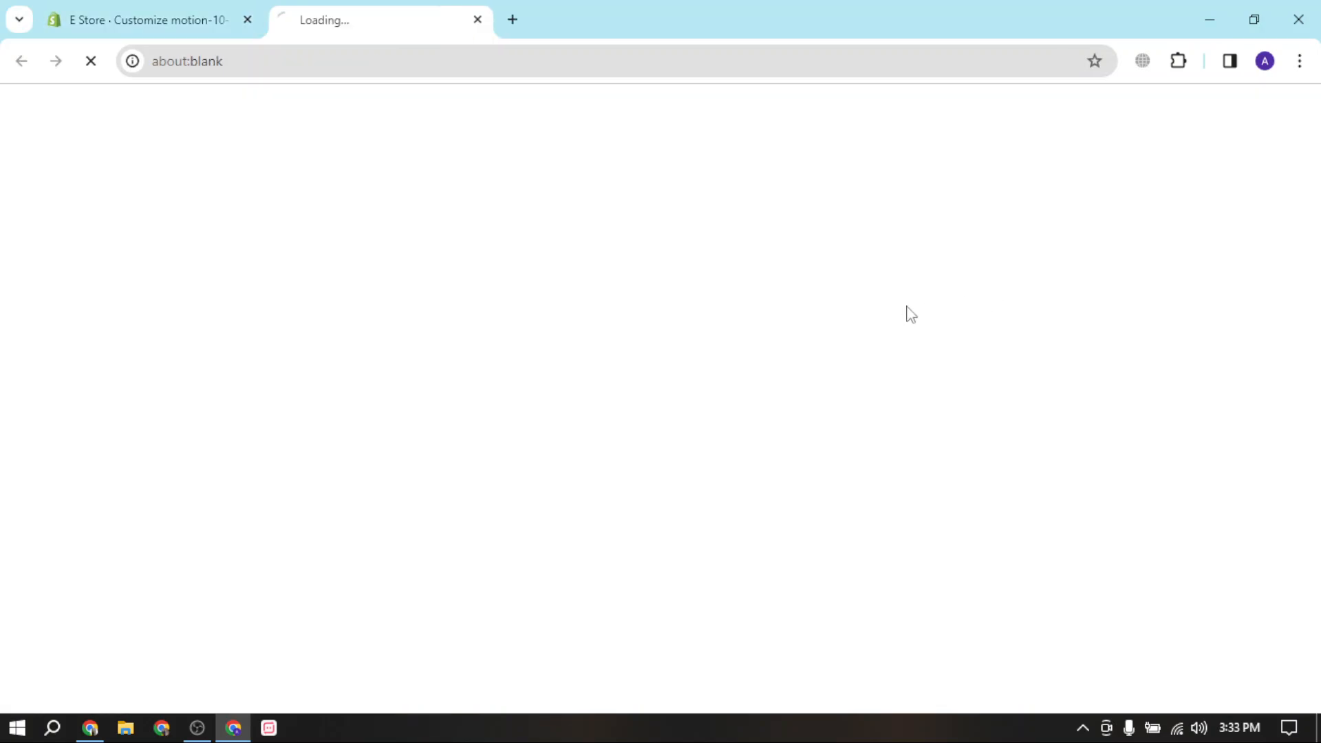
pyautogui.click(186, 14)
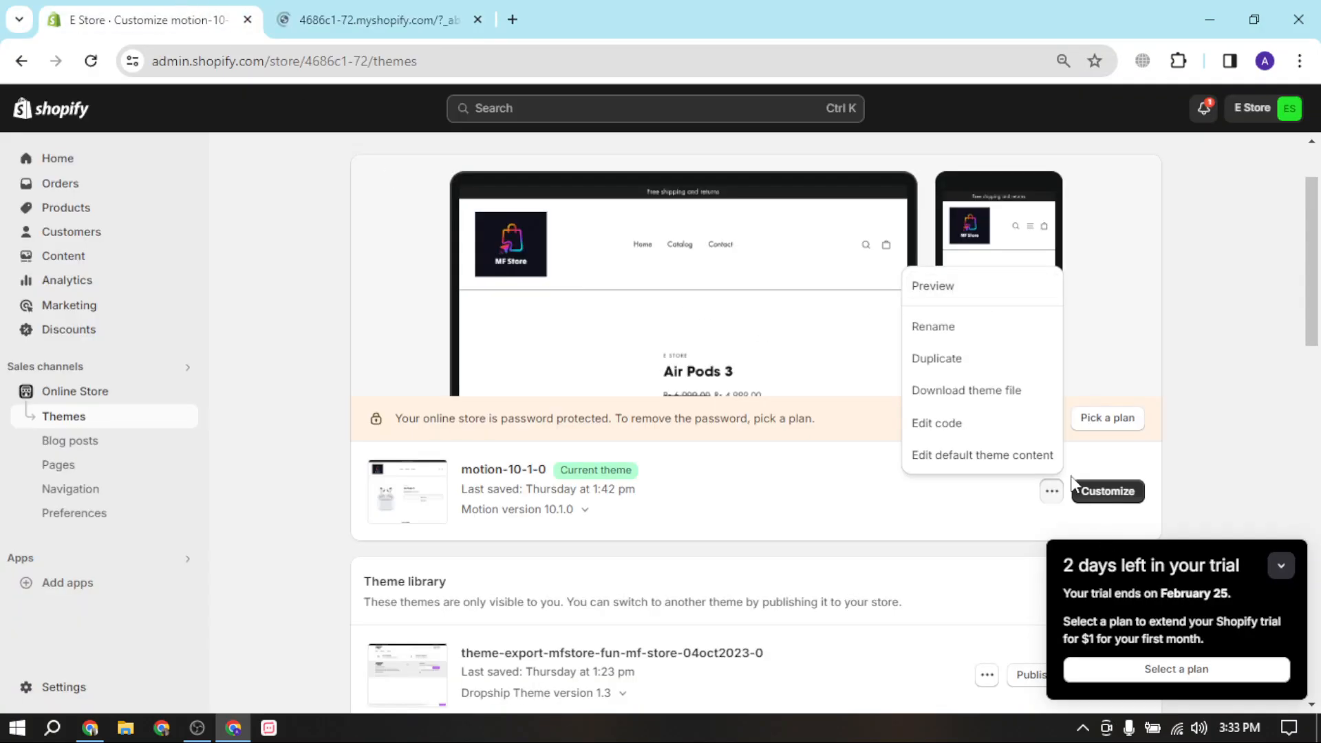
pyautogui.click(385, 19)
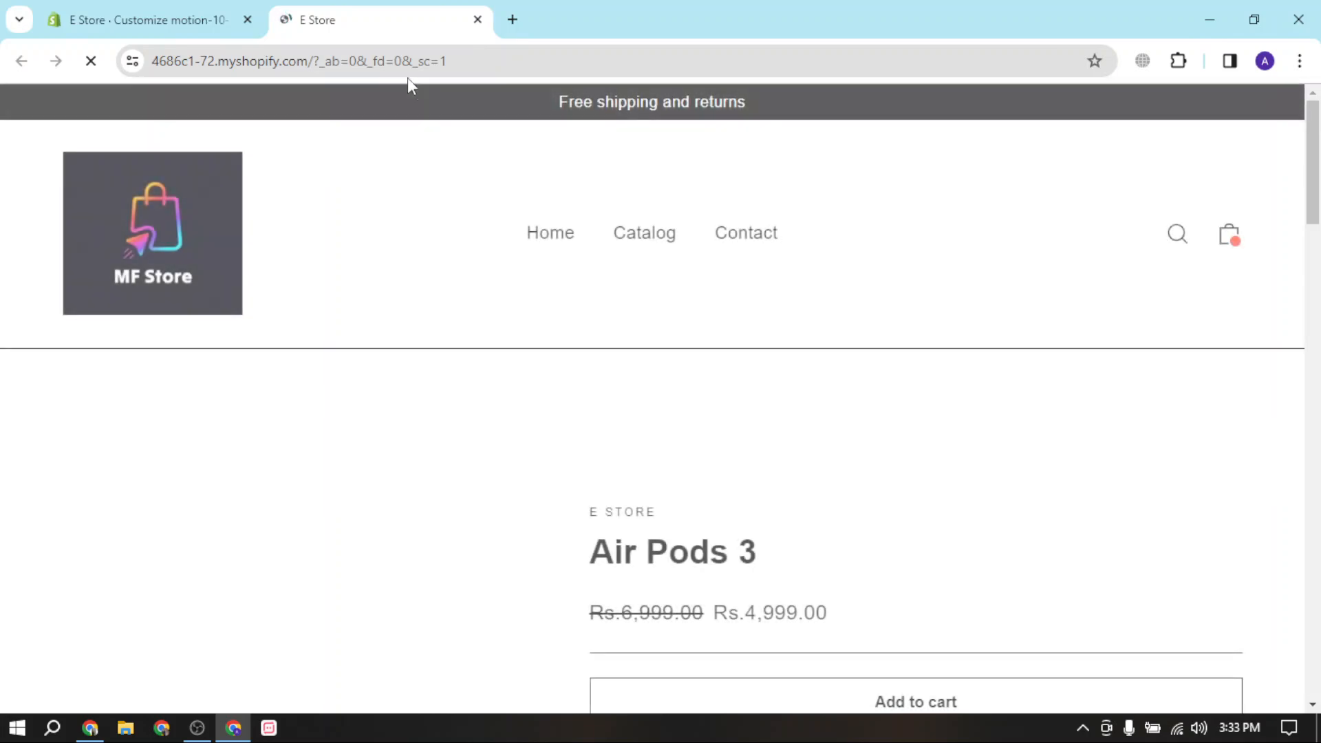
# Step: Try the Buy it now checkout for Air Pods 3 in the preview and return to the home page
pyautogui.scroll(-6, 549, 402)
pyautogui.scroll(3, 548, 394)
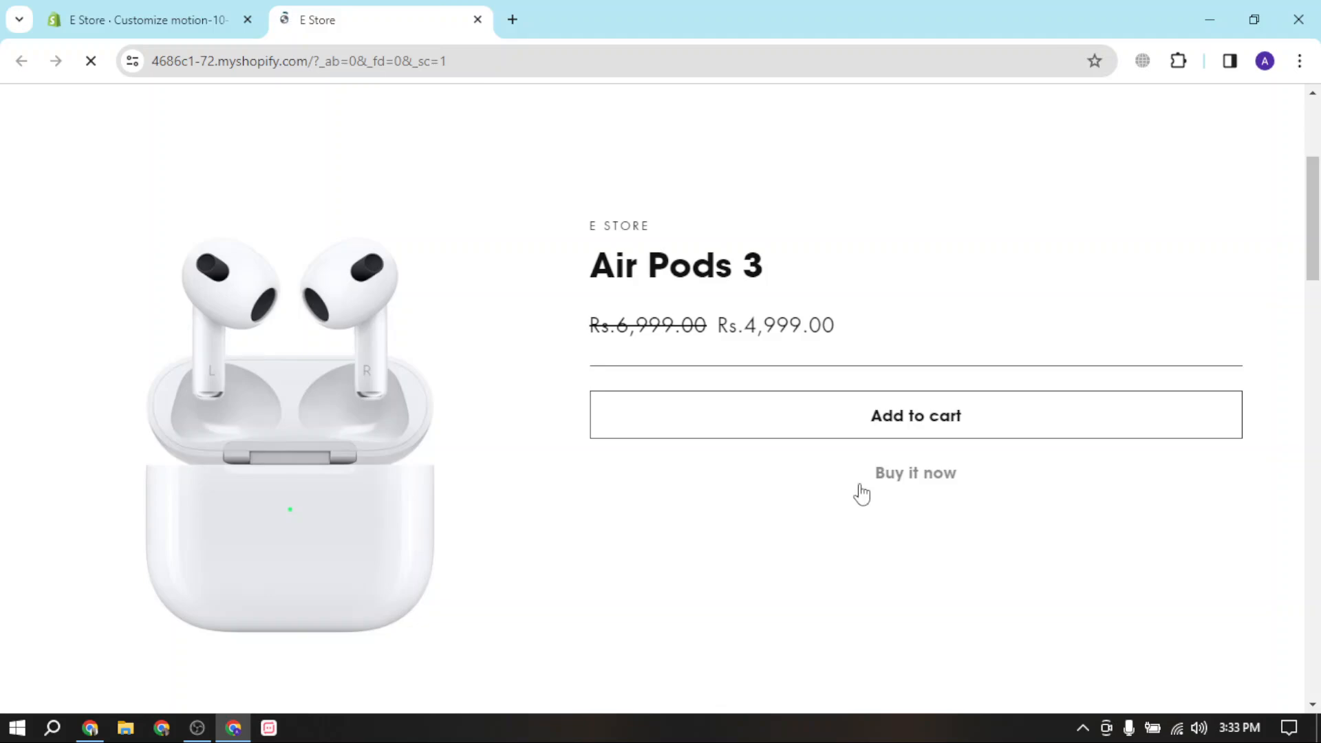
pyautogui.click(797, 436)
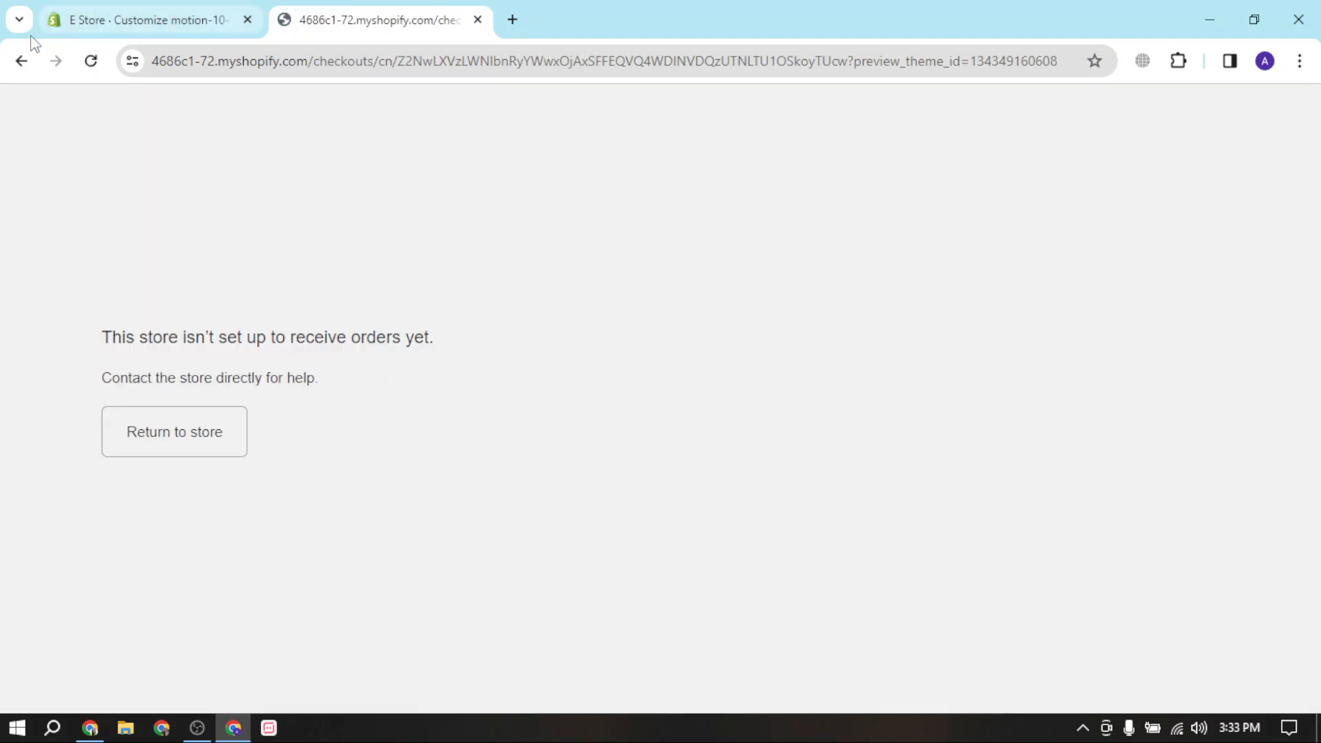
pyautogui.click(19, 60)
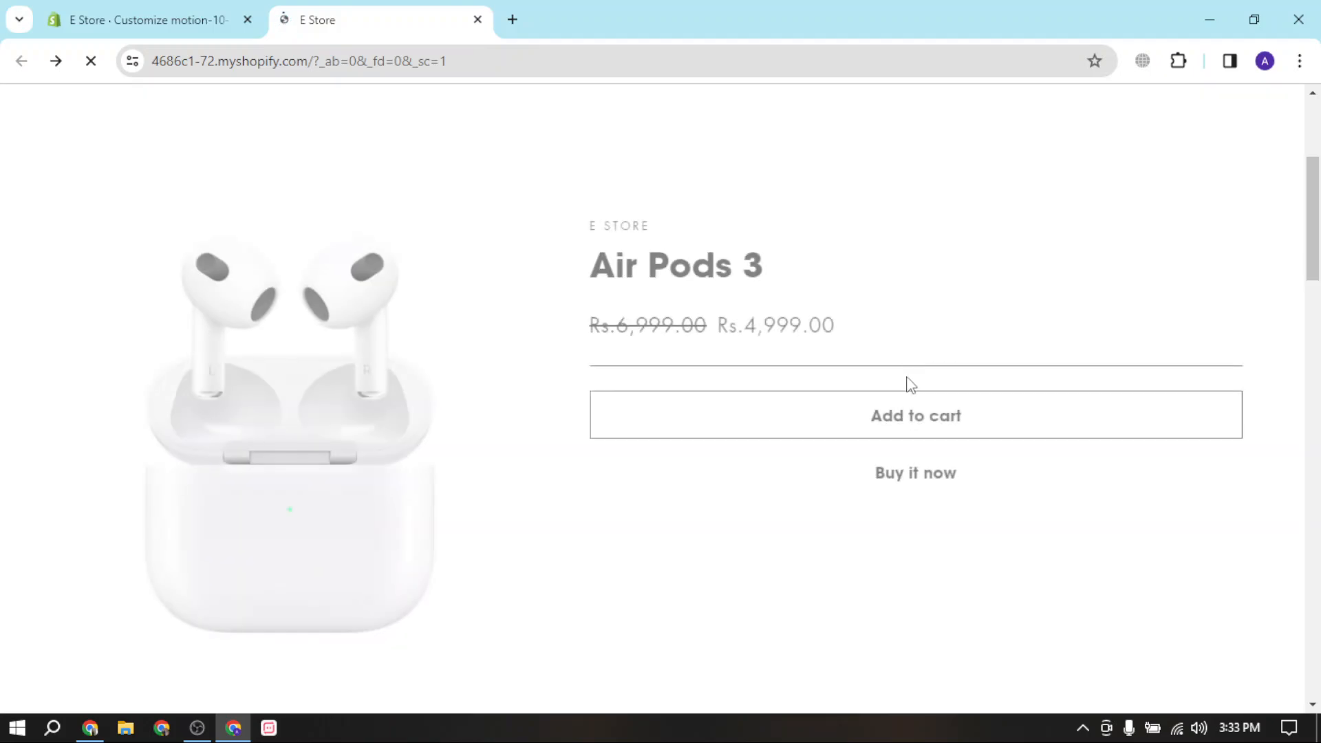
# Step: Follow the Buy Now button of the Air Pods Pro + 3 section, examine the linked collection page and return to the home page
pyautogui.scroll(-15, 908, 384)
pyautogui.scroll(-5, 536, 363)
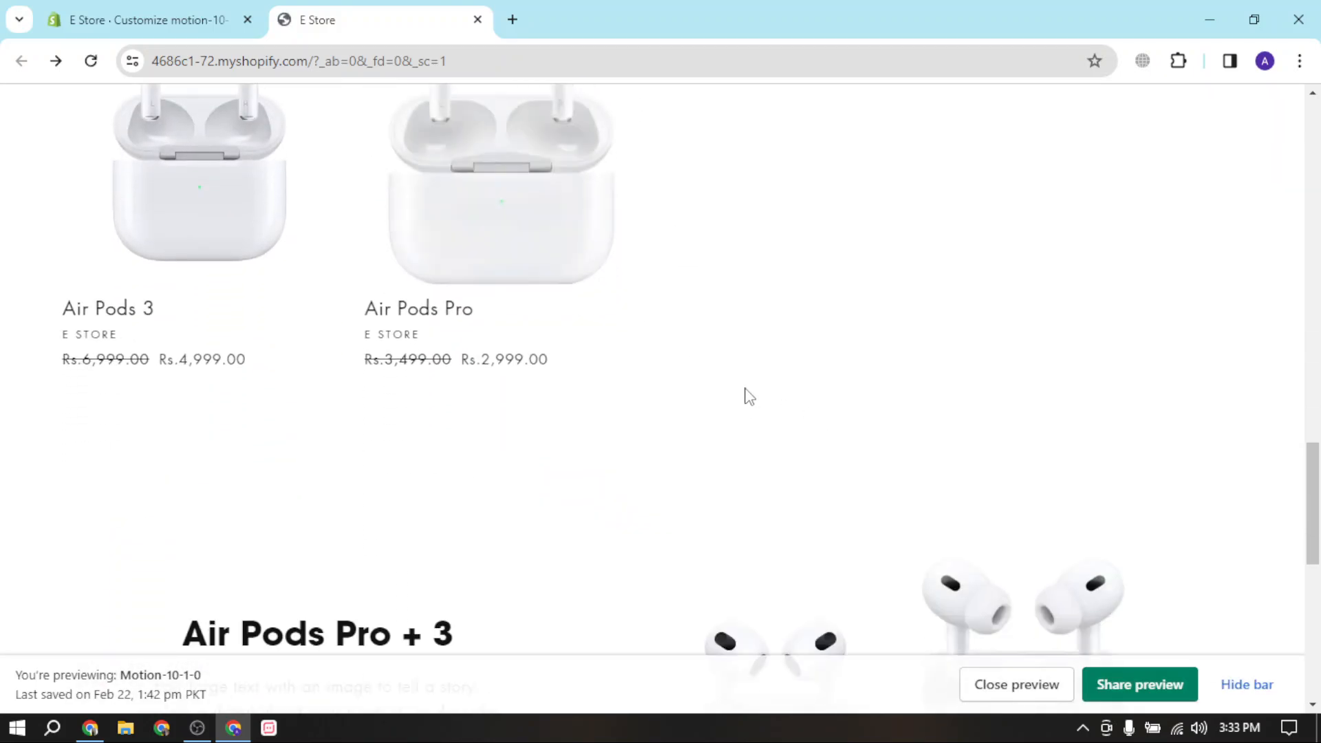
pyautogui.click(310, 530)
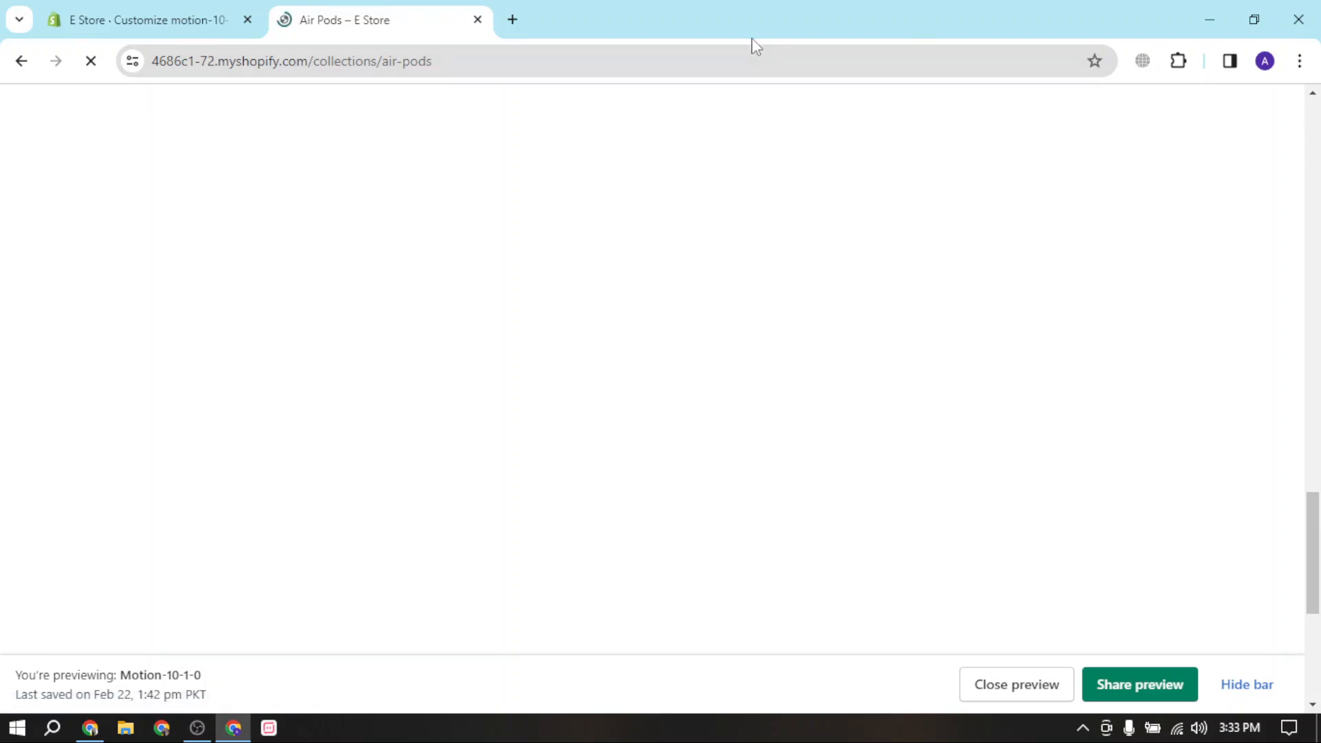
pyautogui.scroll(-5, 715, 396)
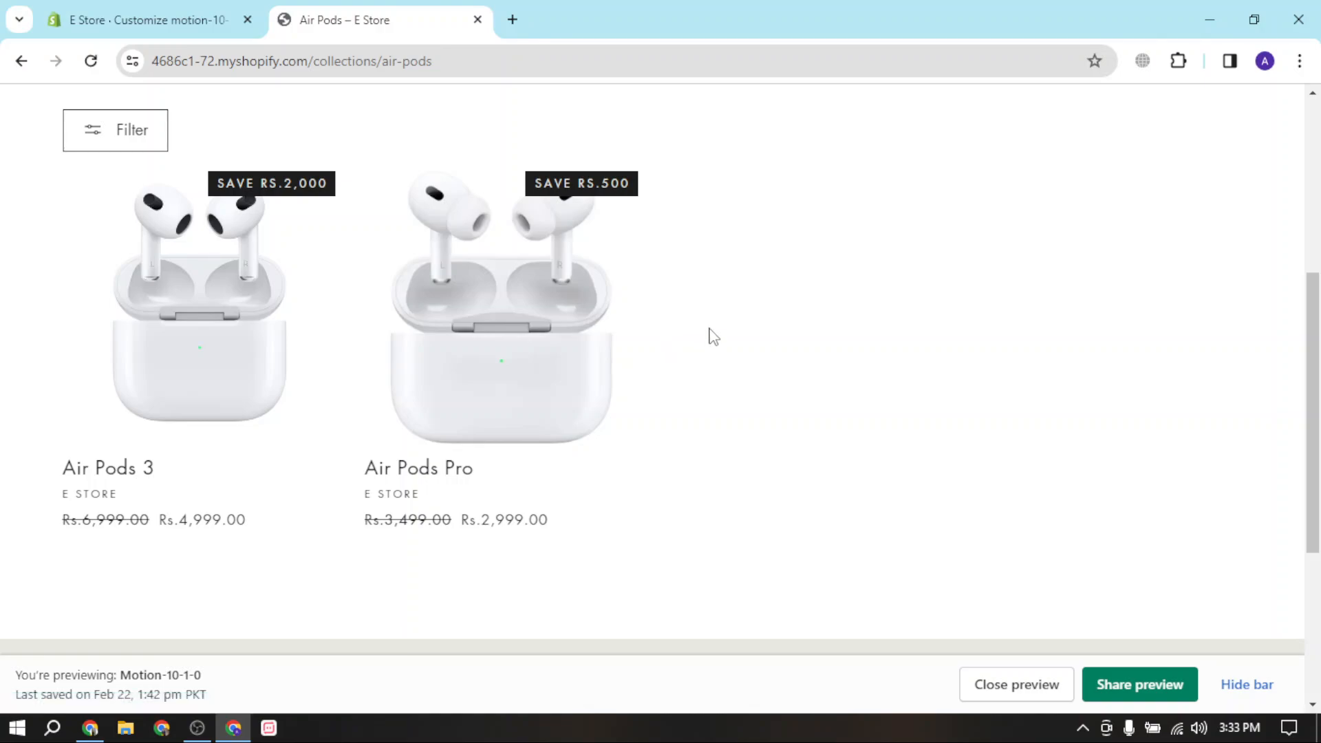
pyautogui.click(1247, 684)
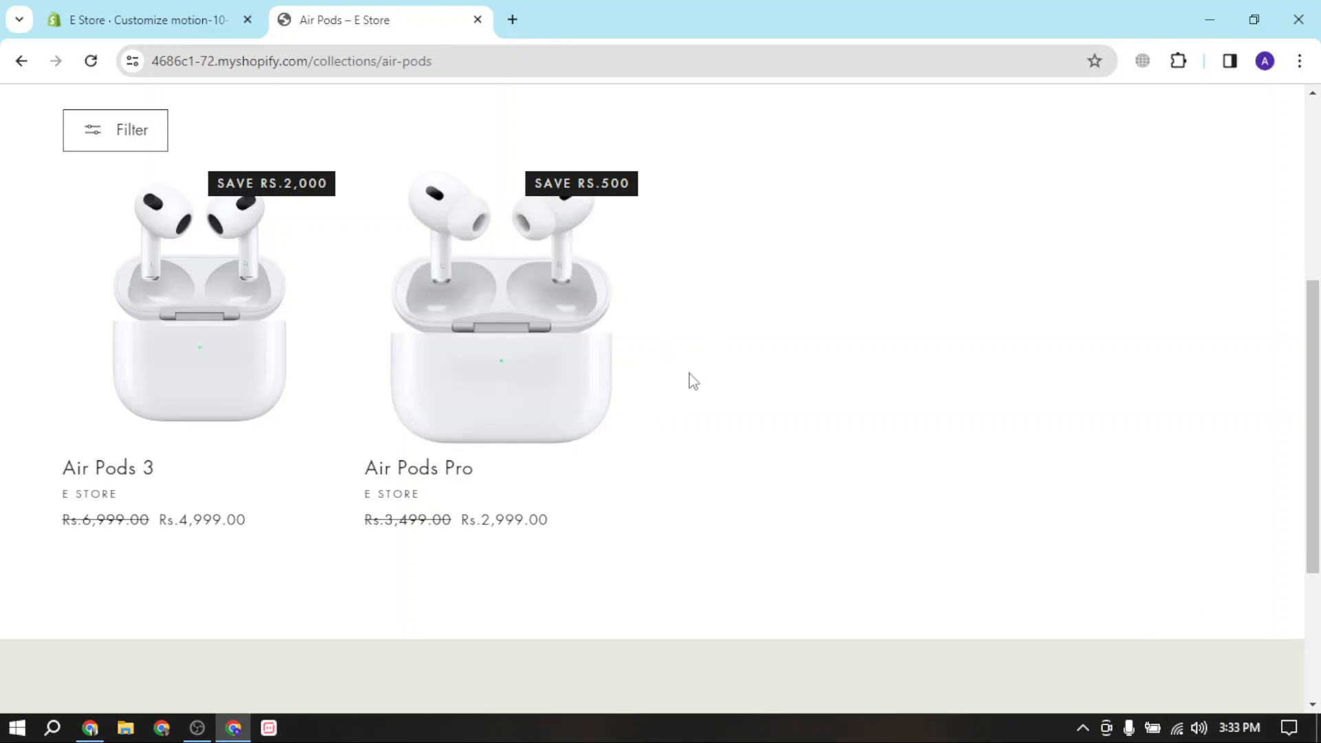
pyautogui.moveTo(693, 380); pyautogui.dragTo(117, 307)
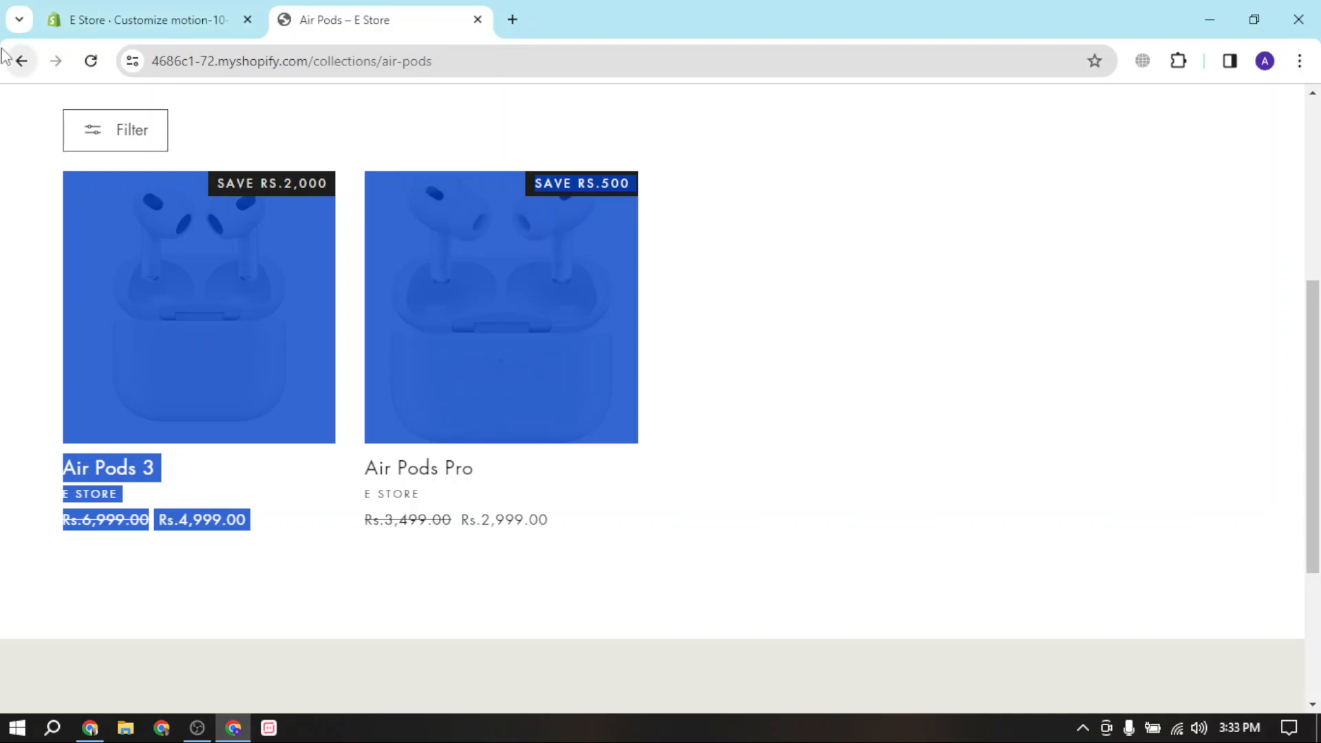
pyautogui.click(21, 61)
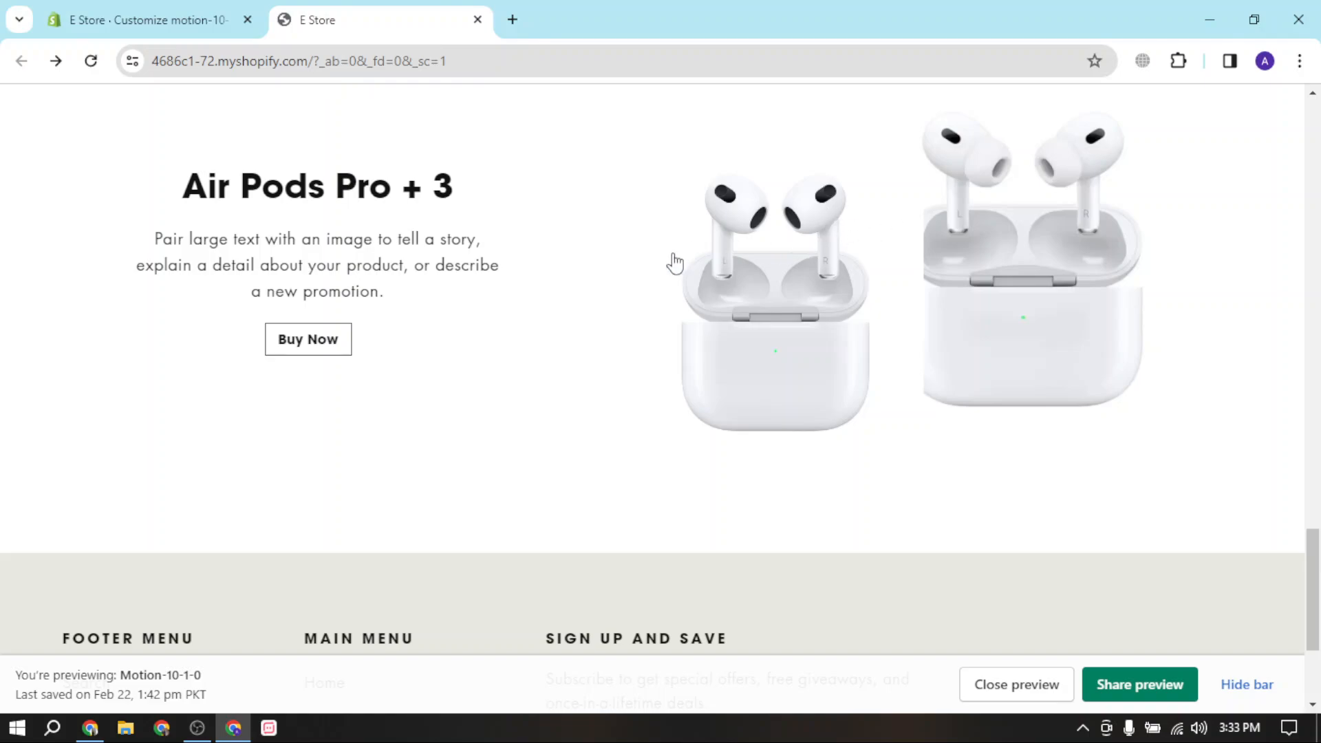
# Step: Reopen the motion-10-1-0 theme in the editor and open the settings of the home page's Image with text section
pyautogui.click(235, 11)
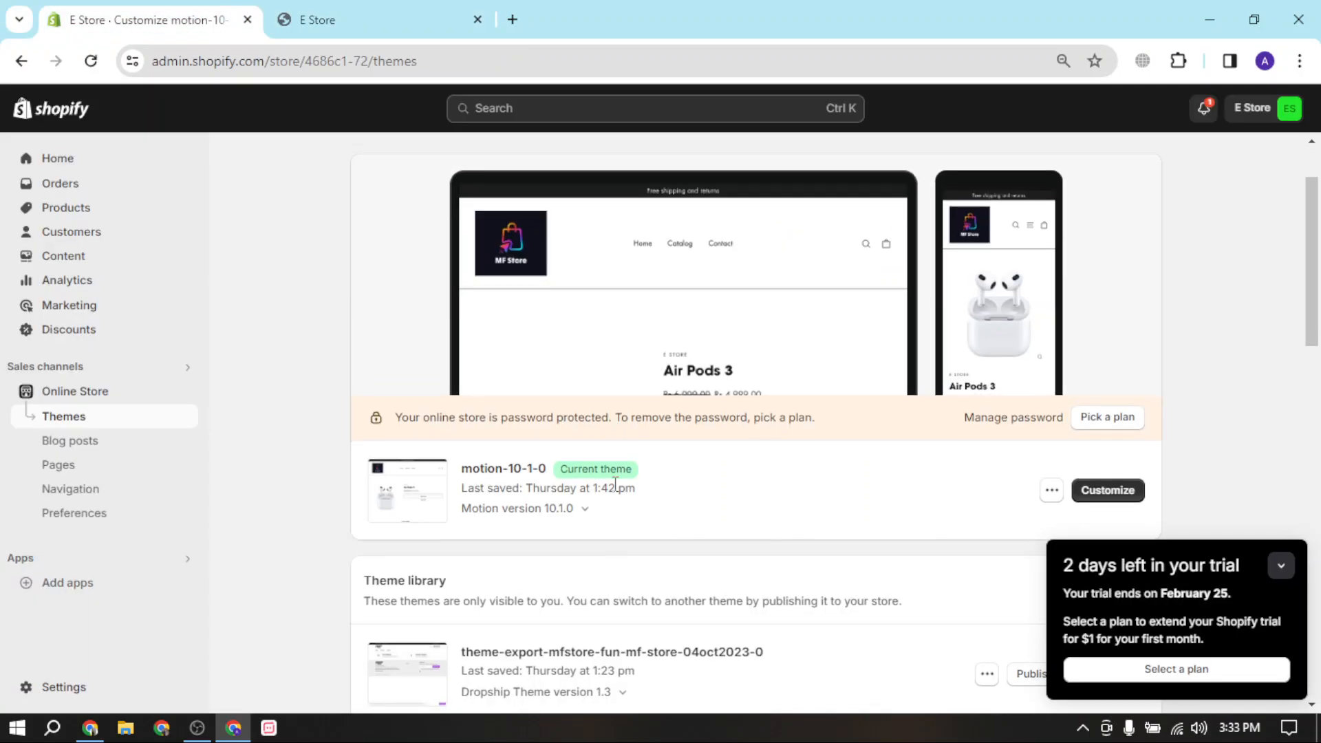
pyautogui.scroll(-3, 1183, 289)
pyautogui.click(1117, 310)
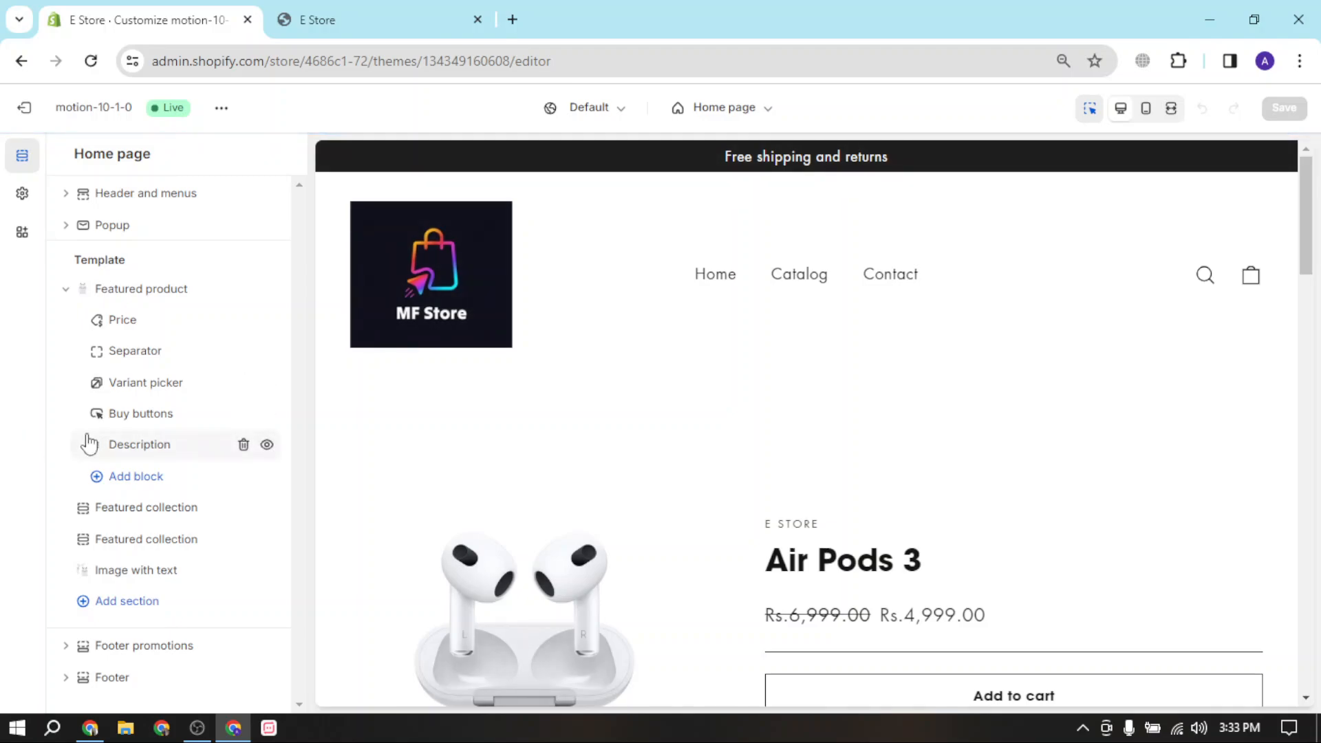
pyautogui.scroll(-7, 804, 482)
pyautogui.scroll(-12, 804, 482)
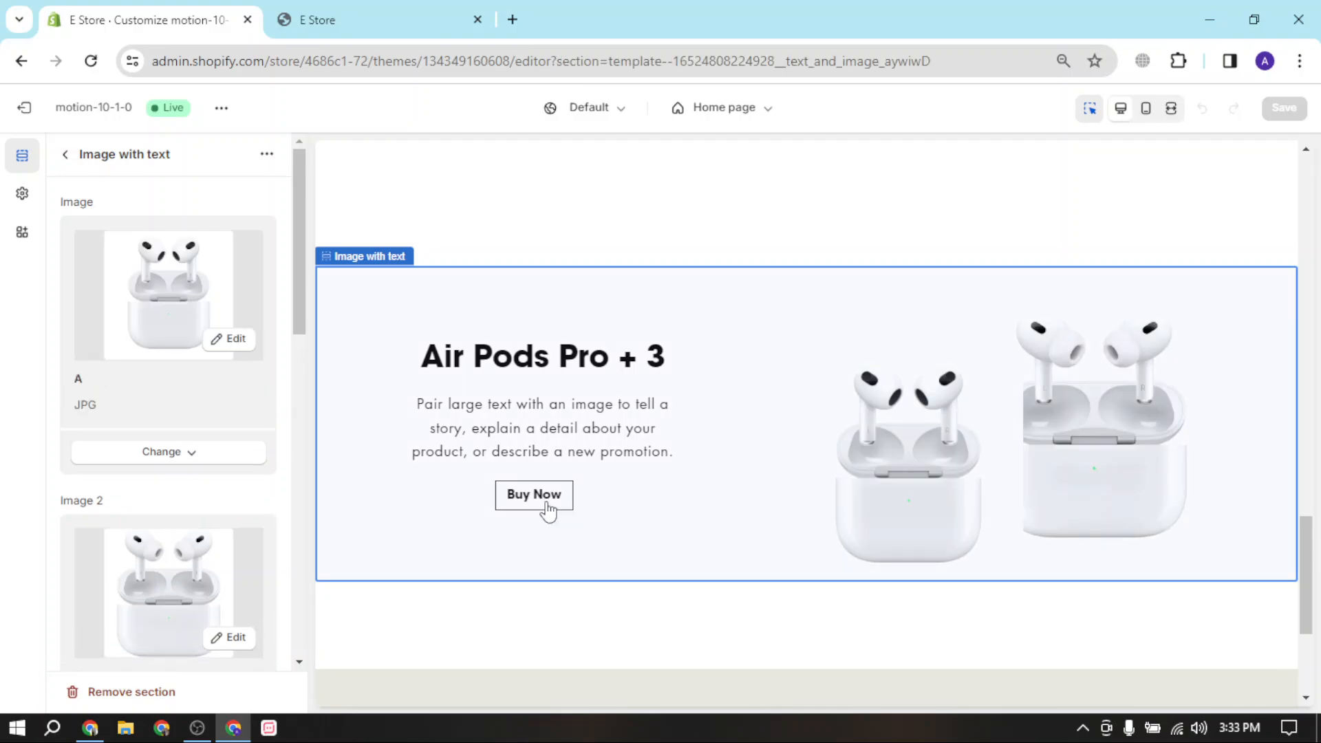
# Step: Show the products available as the Button link of the Image with text section's Buy Now button
pyautogui.scroll(-7, 207, 448)
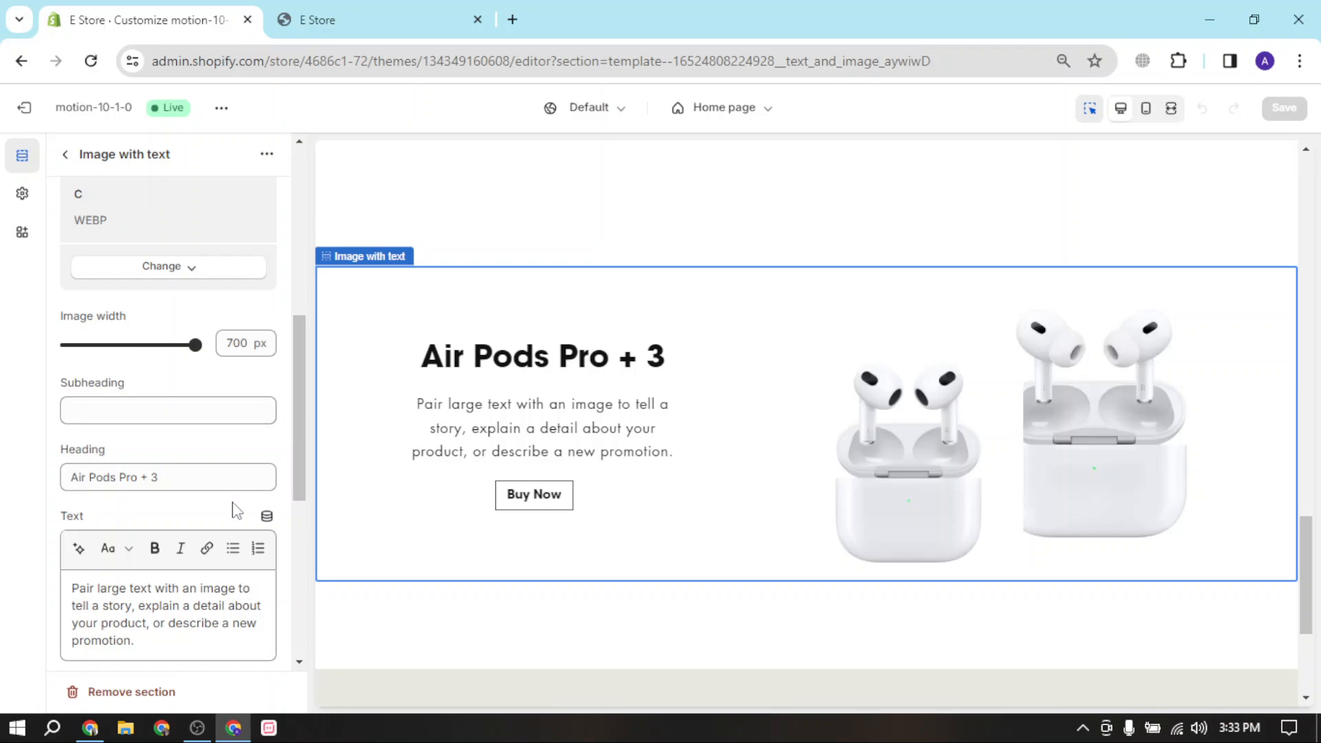
pyautogui.scroll(-3, 162, 420)
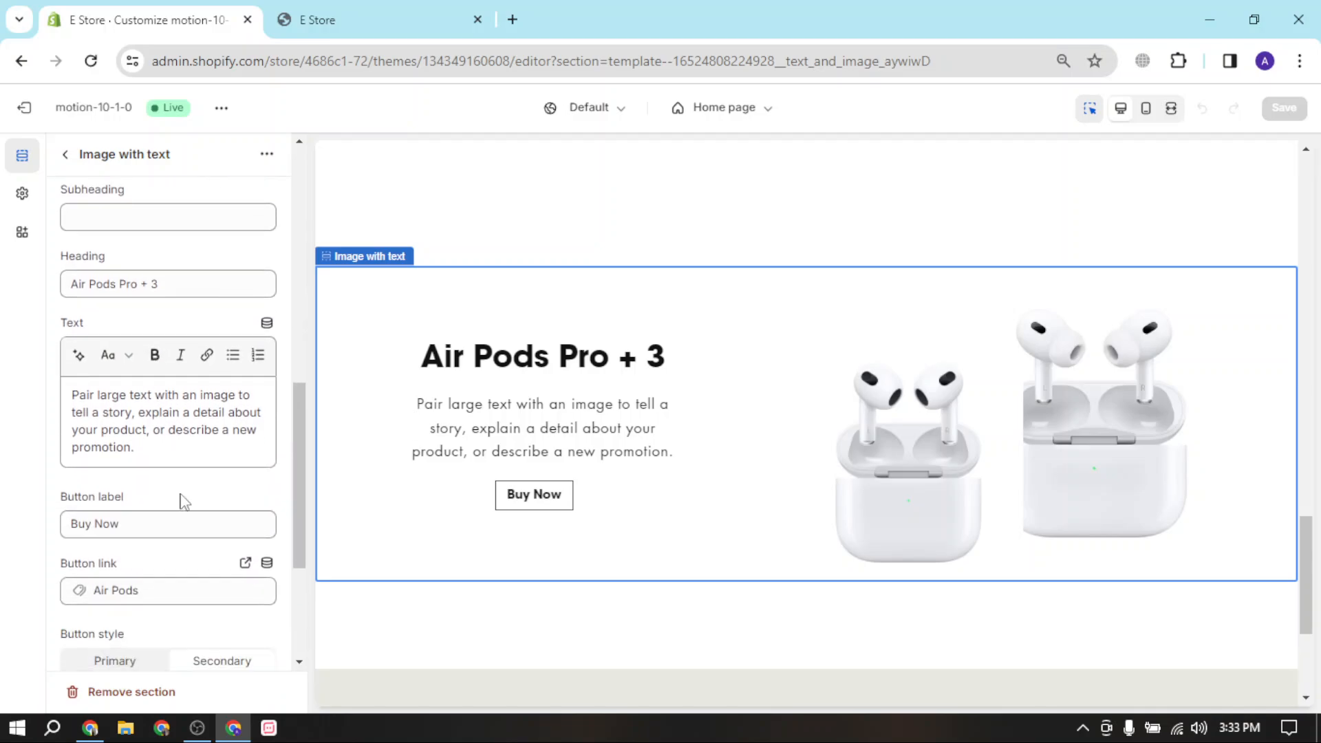
pyautogui.click(158, 590)
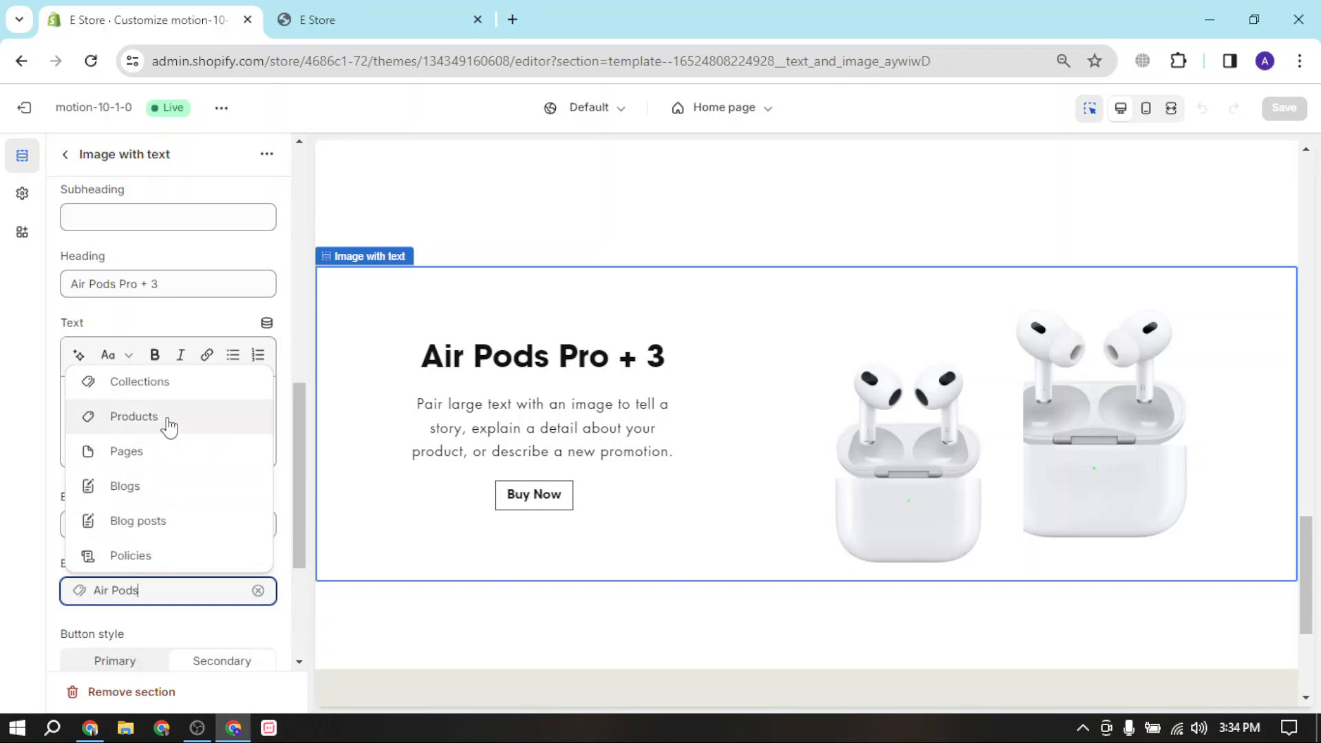
pyautogui.click(135, 417)
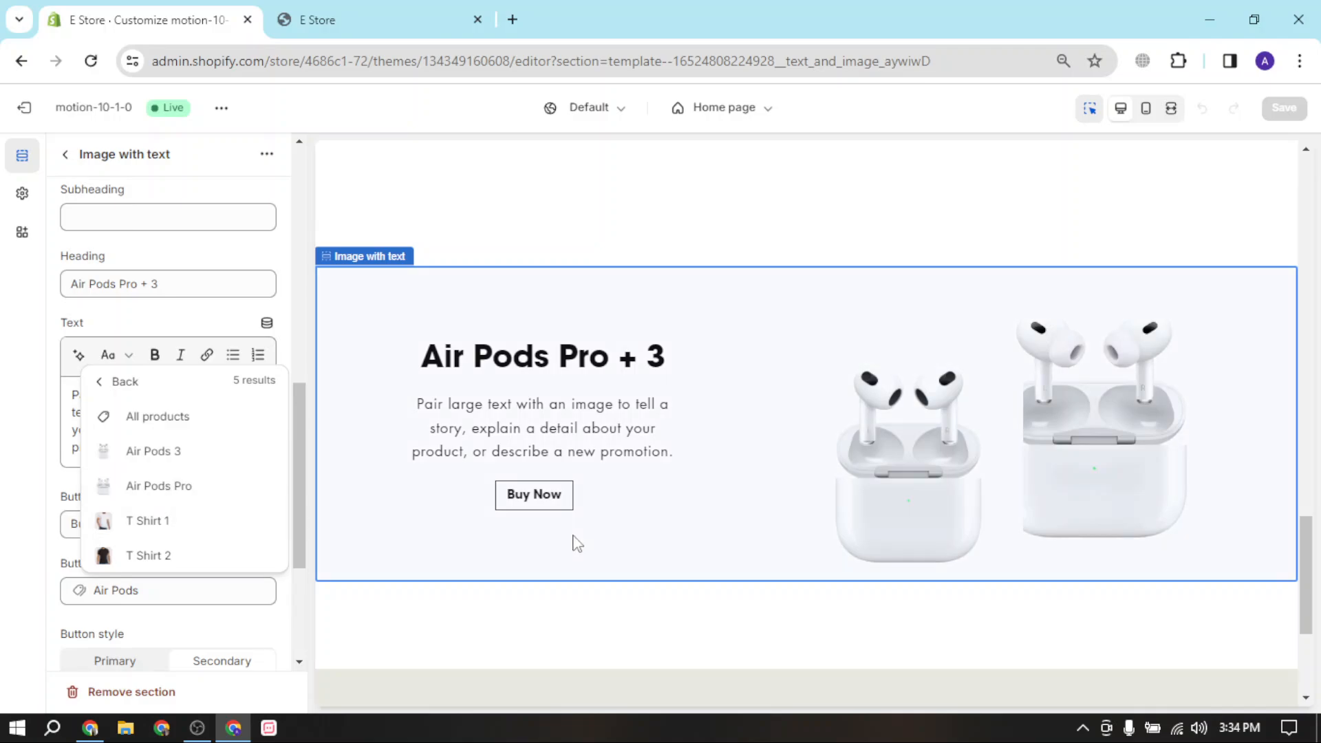
# Step: Review the home page sections in the storefront preview and return to the theme editor
pyautogui.click(371, 19)
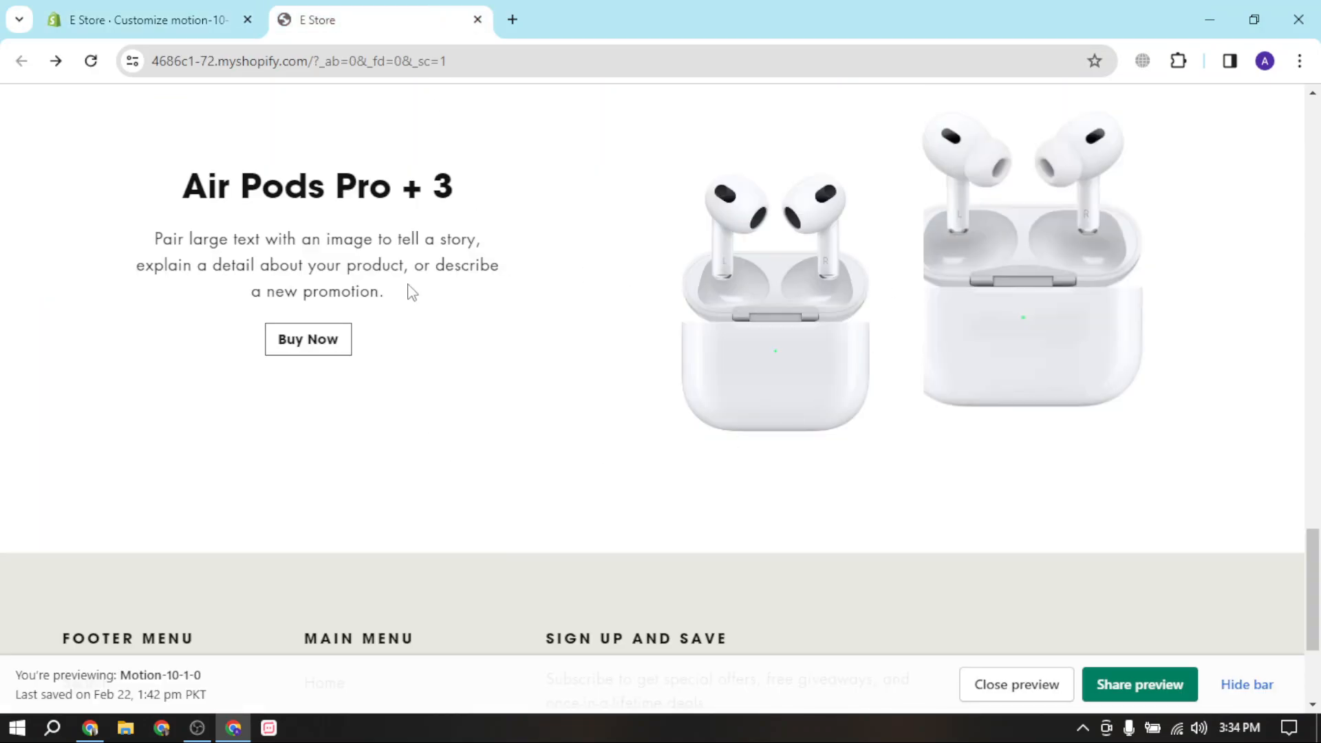
pyautogui.scroll(8, 439, 274)
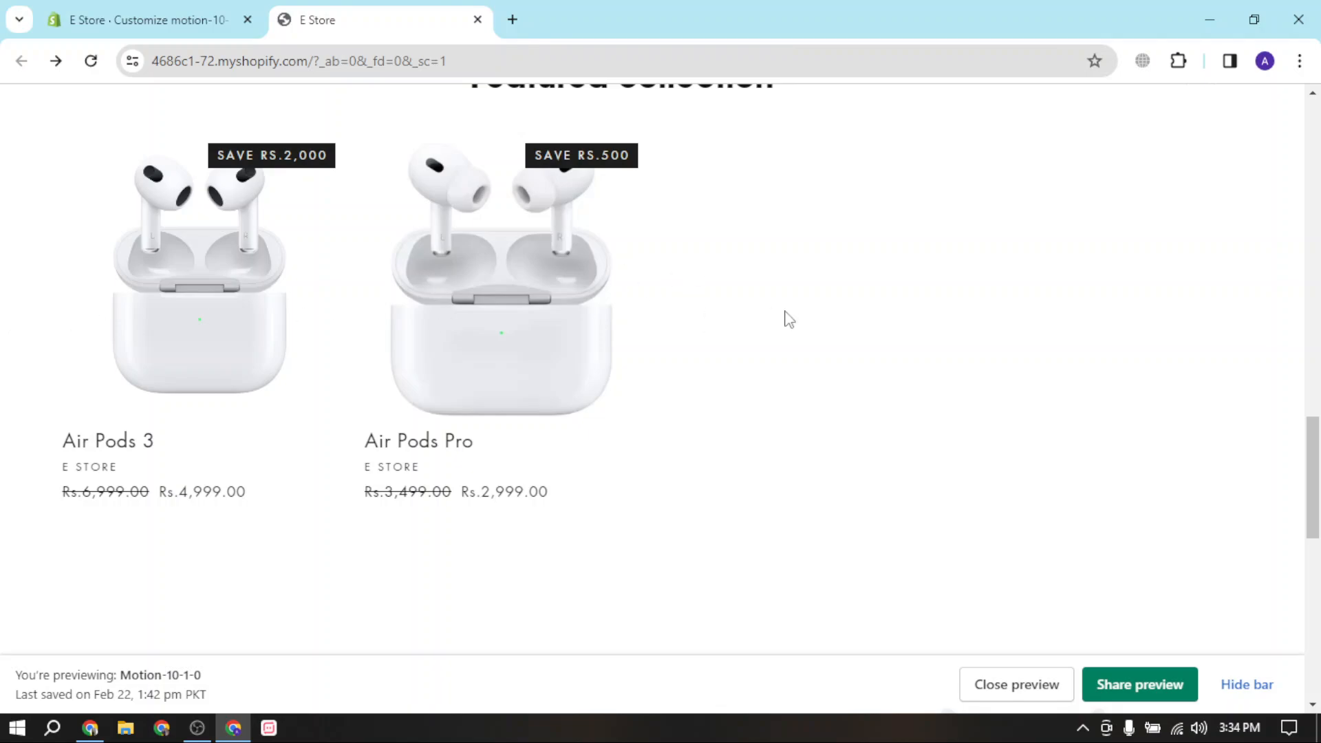
pyautogui.scroll(8, 788, 319)
pyautogui.scroll(3, 788, 318)
pyautogui.click(227, 10)
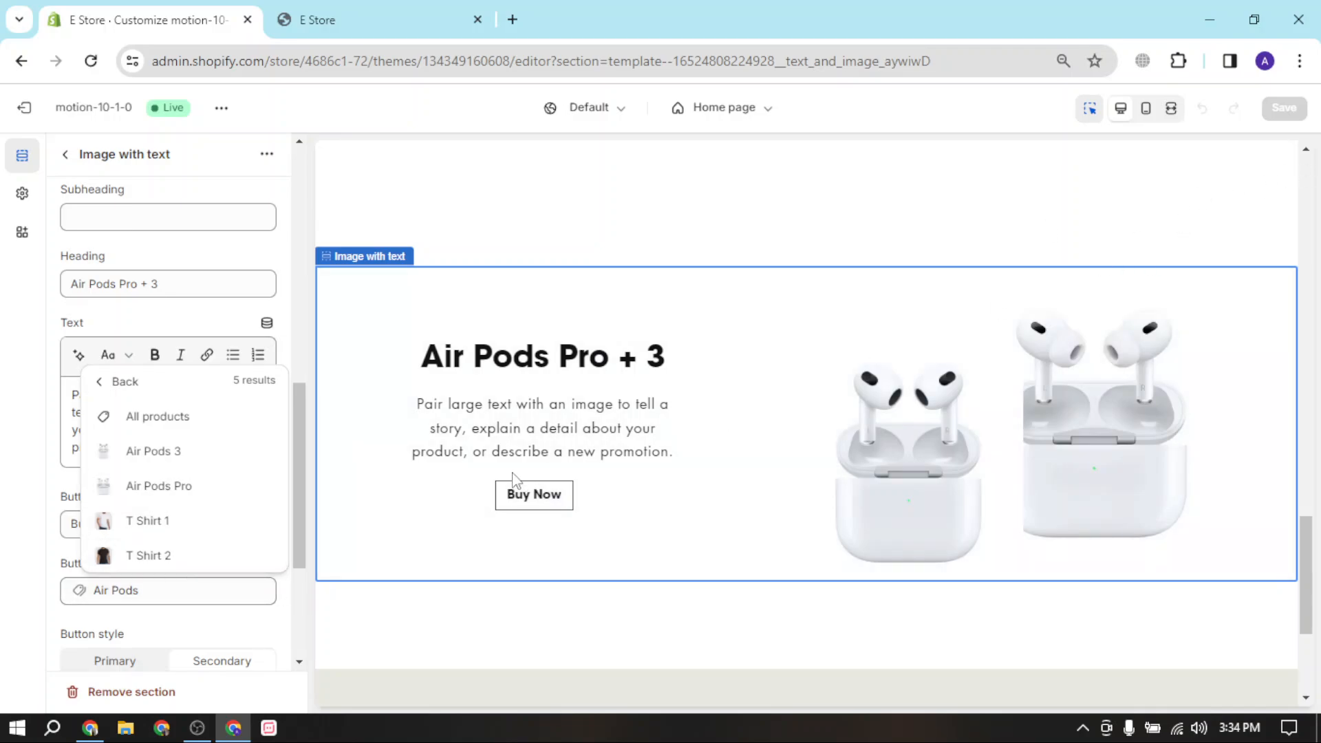
# Step: Add the featured Air Pods 3 product to the cart in the storefront preview
pyautogui.click(365, 13)
pyautogui.scroll(6, 846, 554)
pyautogui.scroll(-4, 873, 527)
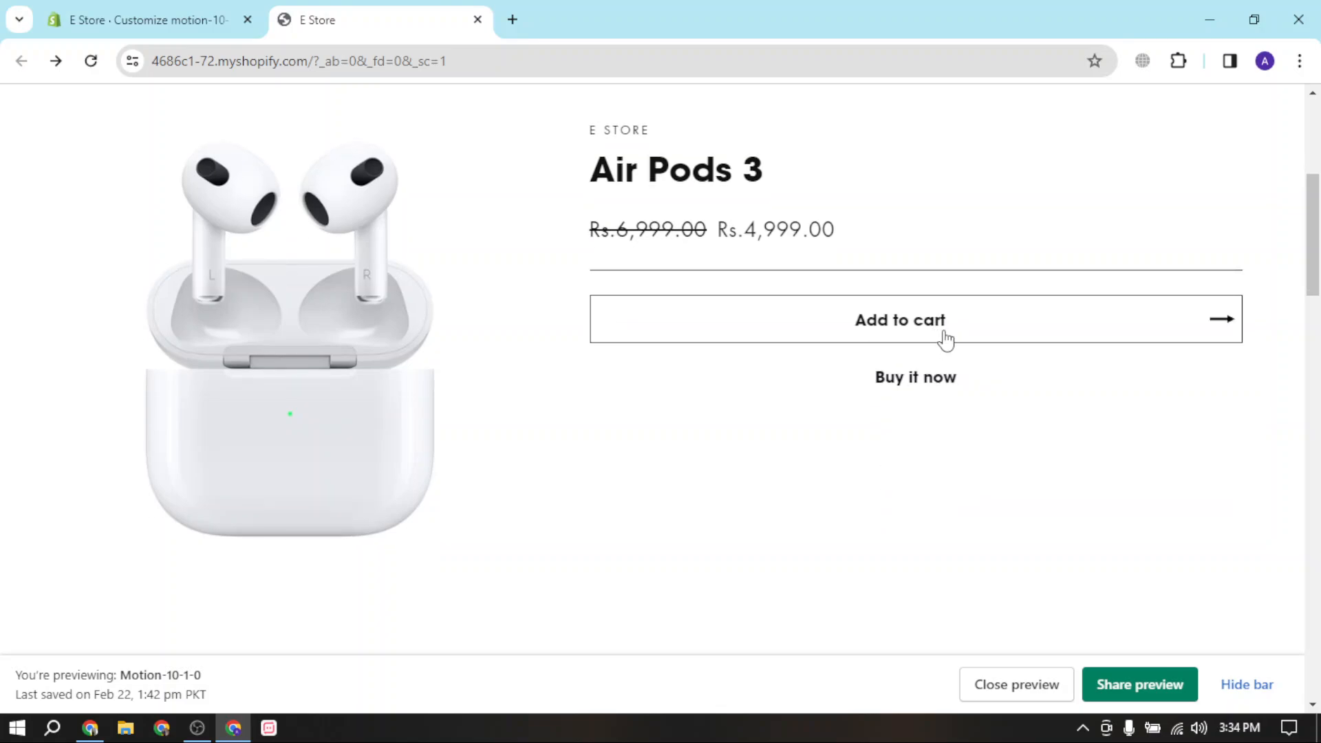
pyautogui.click(945, 337)
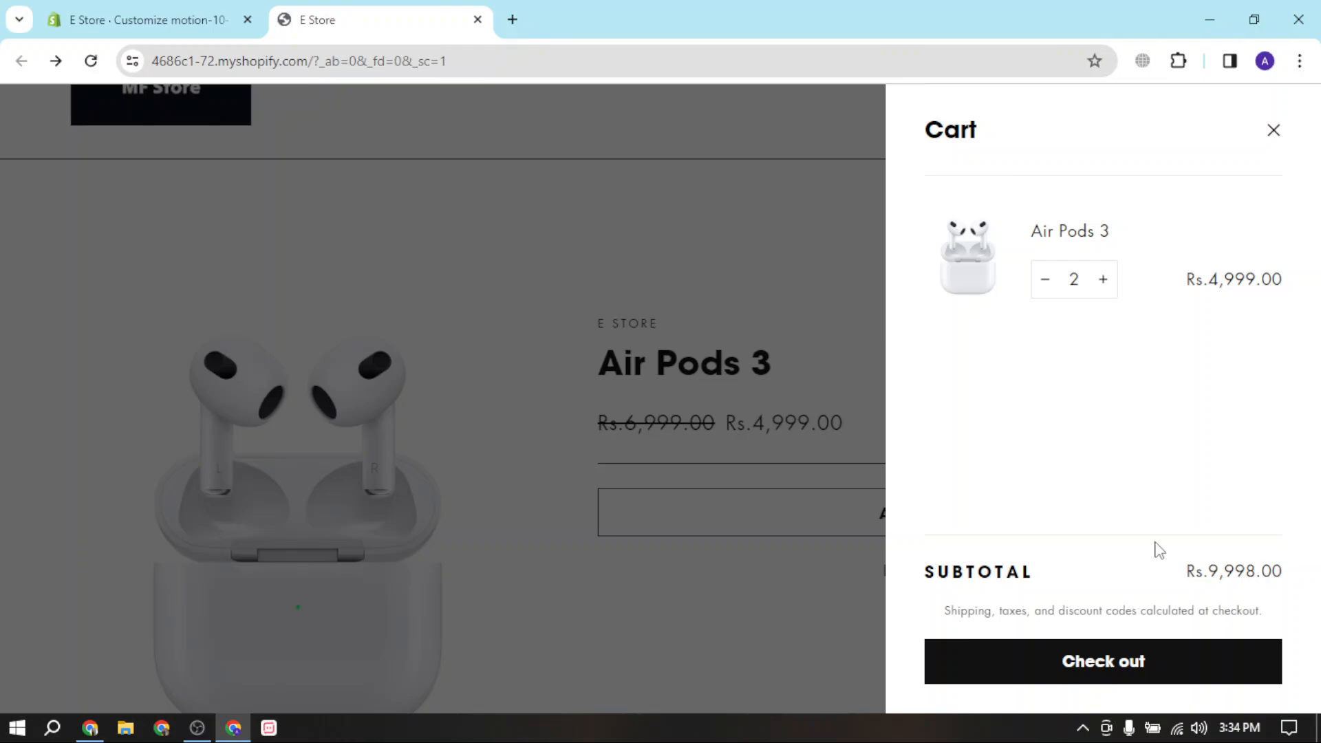
# Step: Lower the Air Pods 3 quantity in the cart by one and try to check out
pyautogui.click(1047, 282)
pyautogui.click(1069, 667)
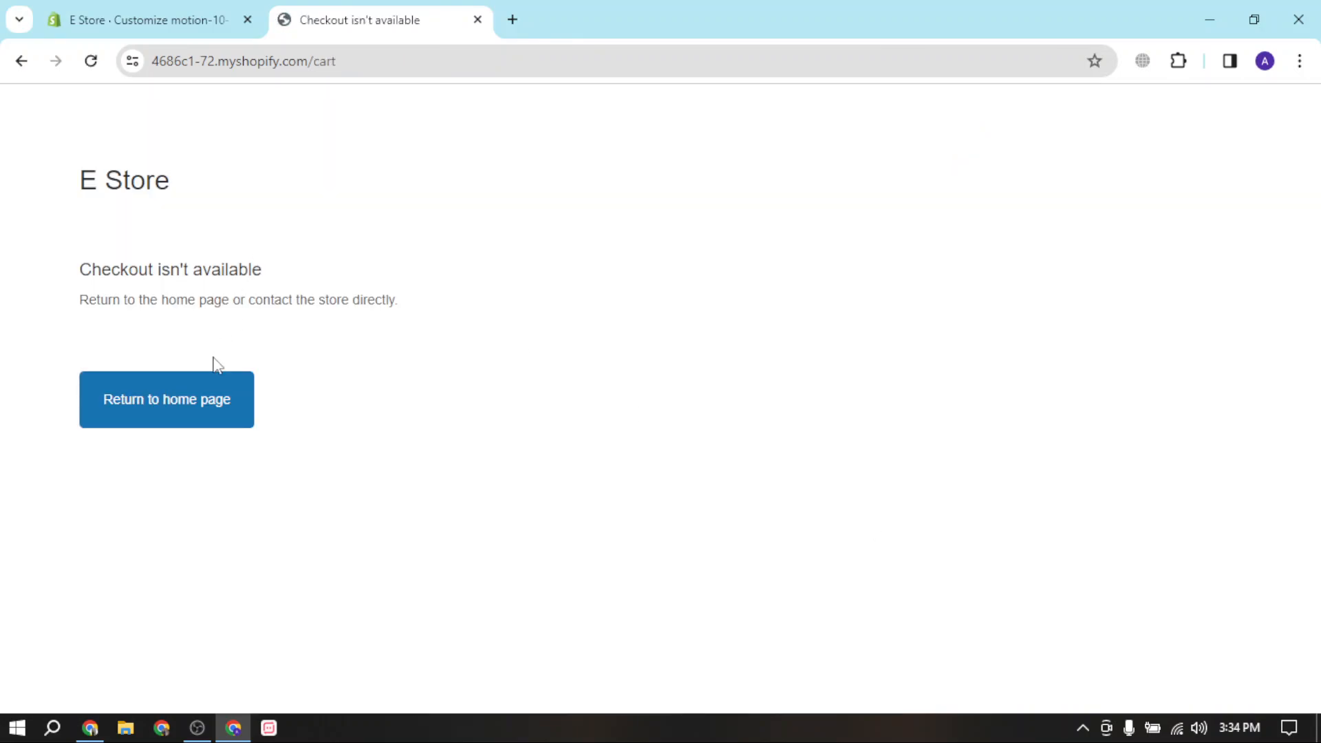
pyautogui.moveTo(139, 303); pyautogui.dragTo(151, 283)
# Step: Exit the theme editor to the store's Themes page and collapse the trial notice
pyautogui.click(101, 24)
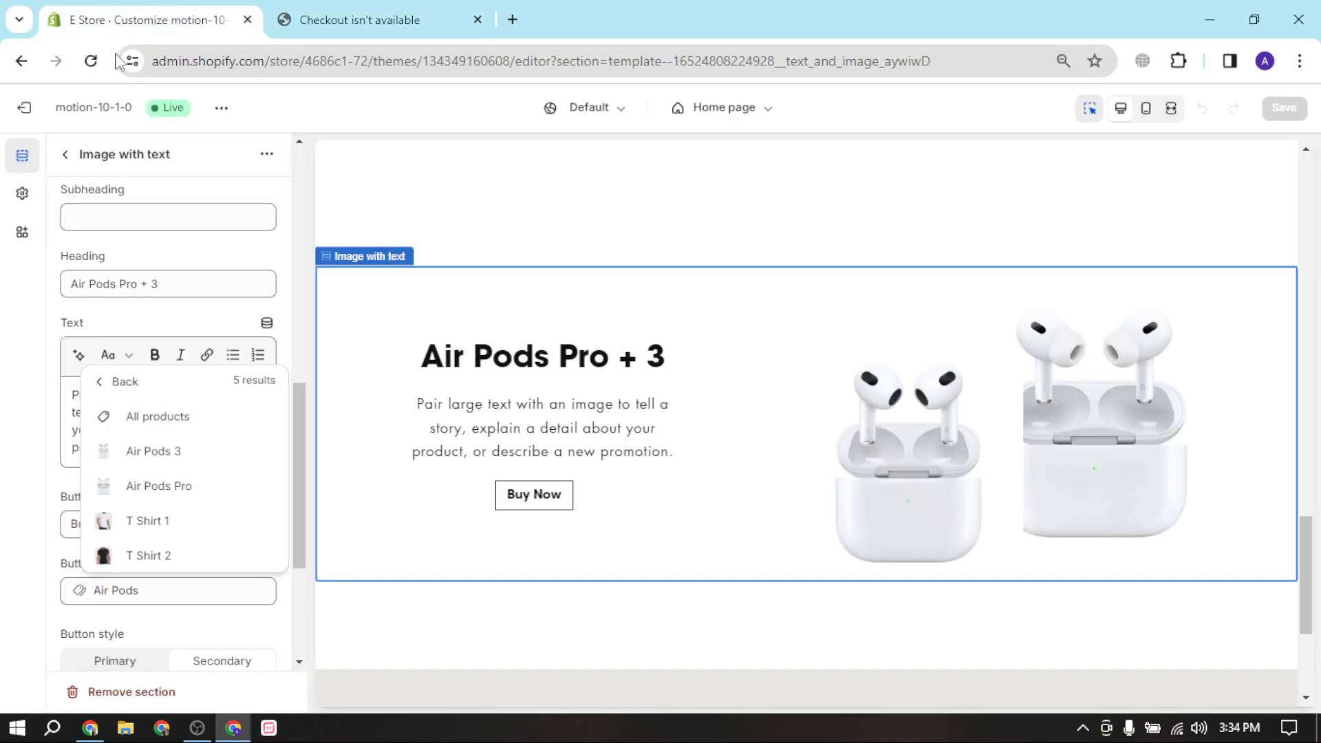
pyautogui.click(24, 108)
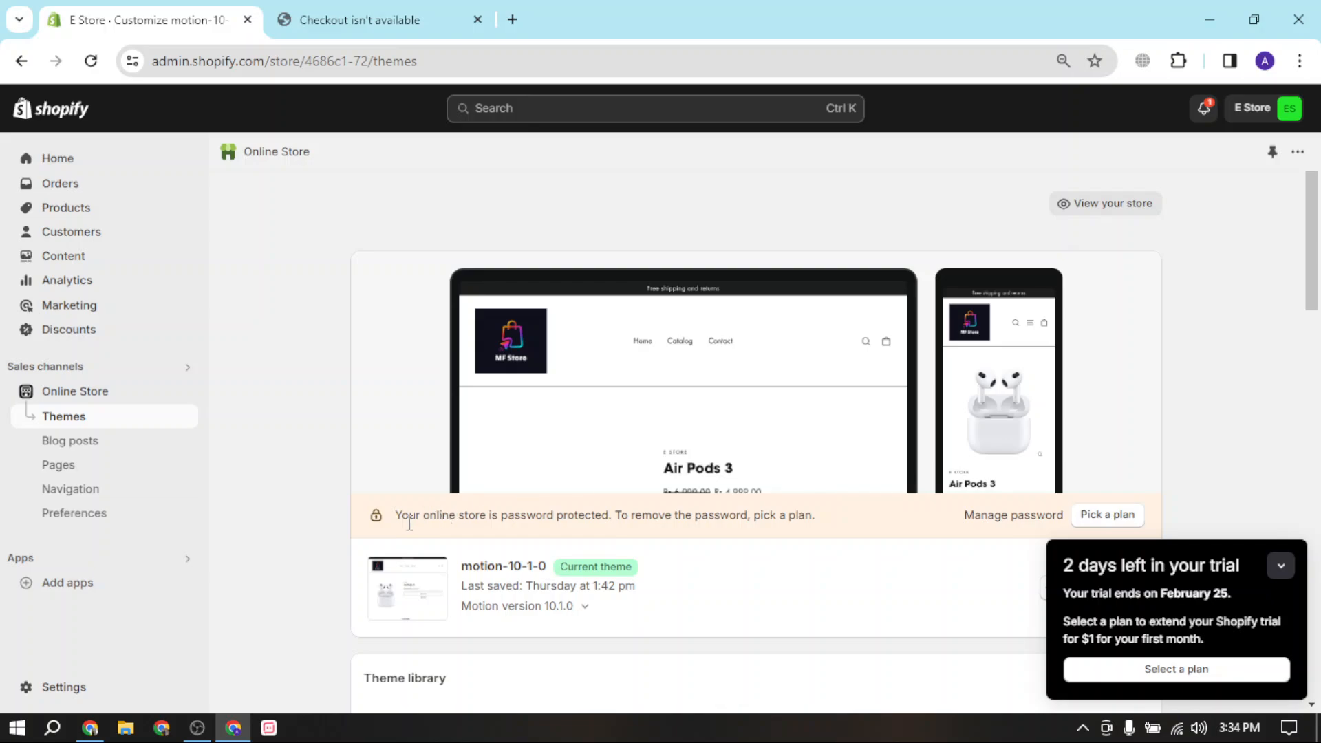
pyautogui.moveTo(422, 517); pyautogui.dragTo(805, 537)
pyautogui.click(822, 537)
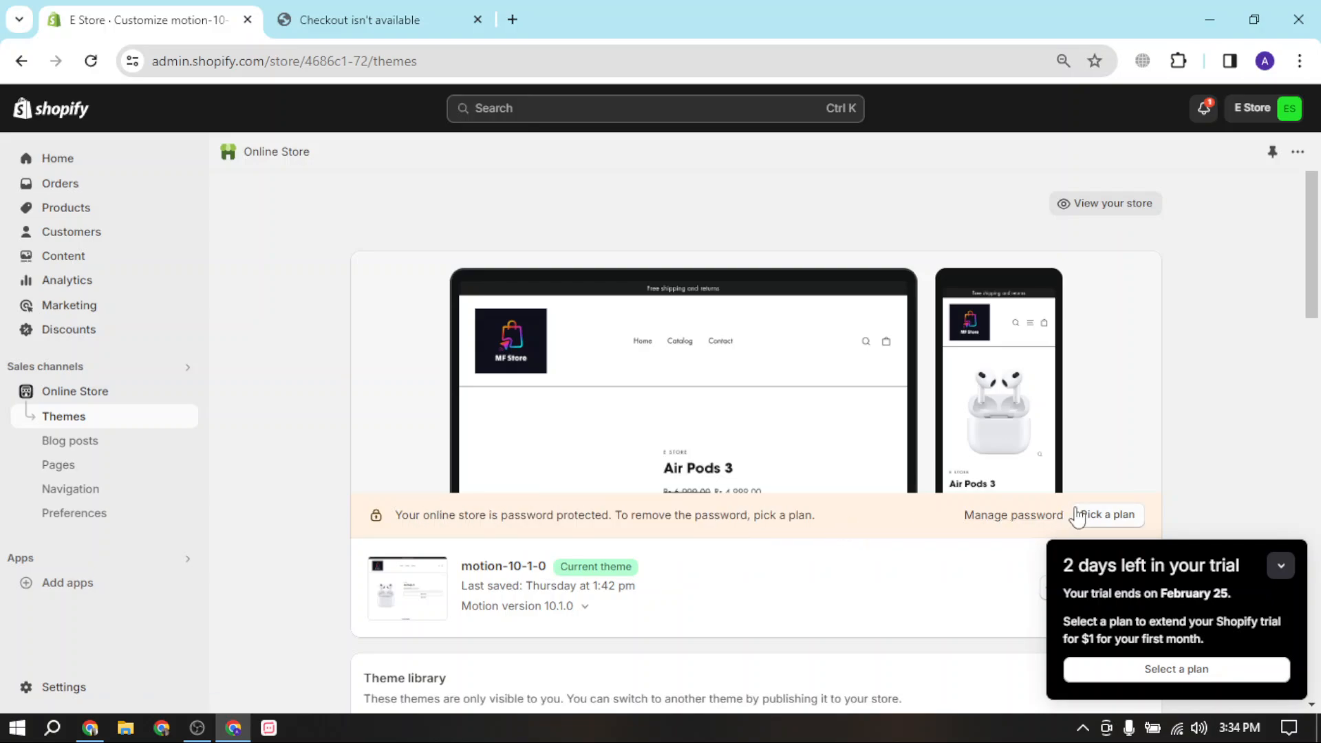
pyautogui.click(1281, 566)
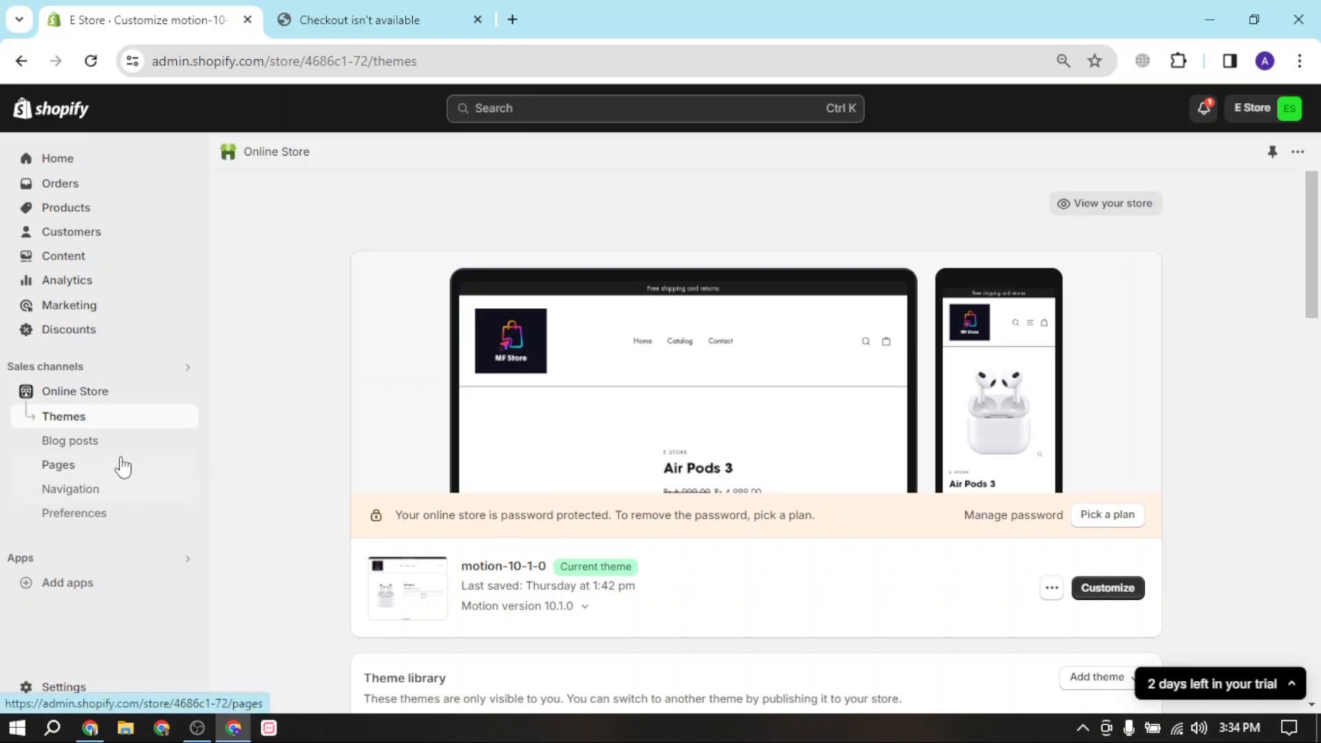
# Step: Open the store's checkout settings and review the customer contact method and customer information options
pyautogui.click(68, 688)
pyautogui.scroll(-4, 498, 407)
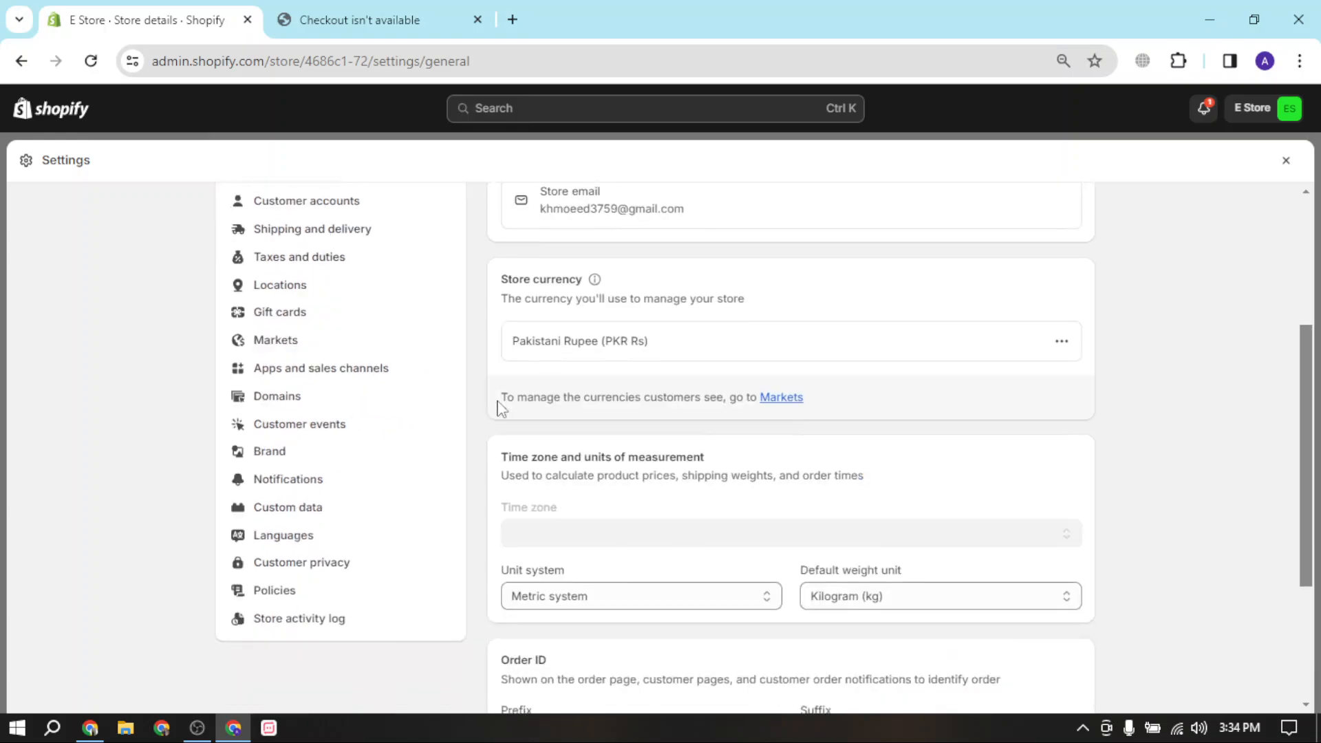
pyautogui.scroll(1, 461, 415)
pyautogui.click(354, 242)
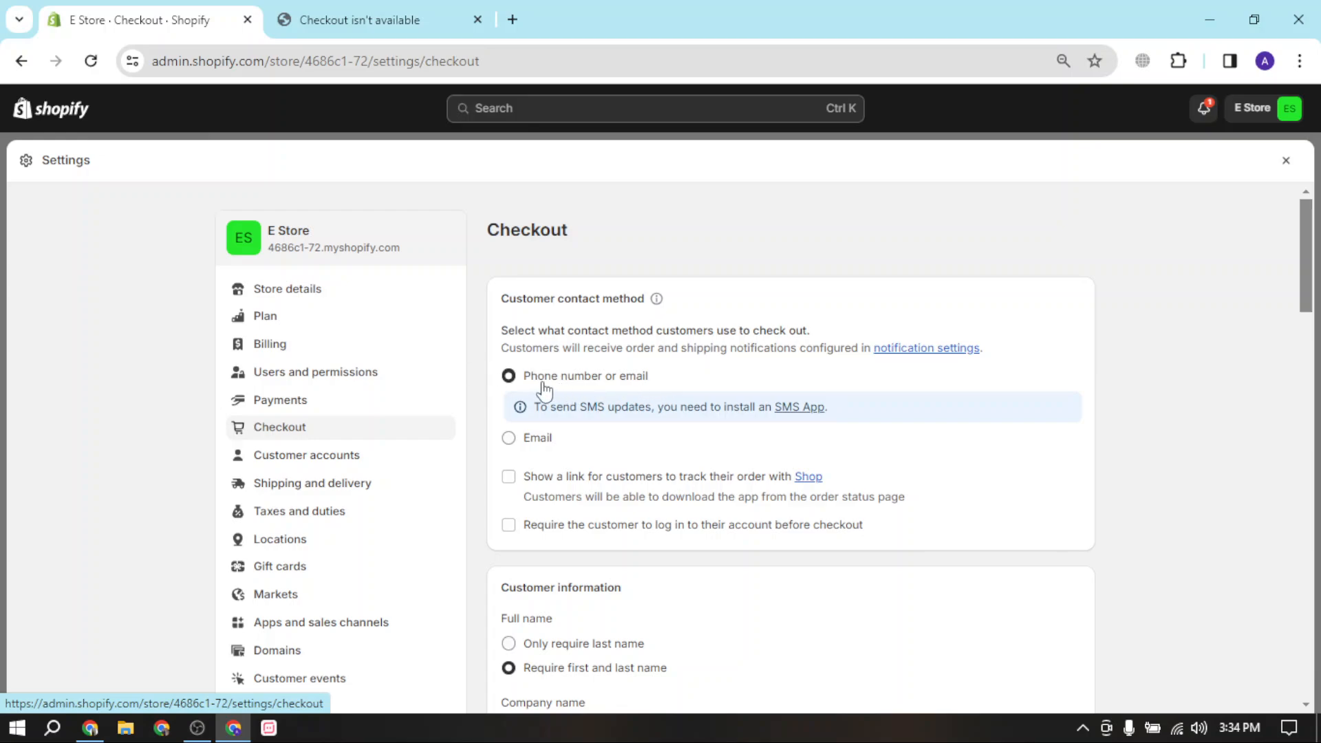
pyautogui.scroll(-3, 654, 406)
pyautogui.scroll(-2, 650, 414)
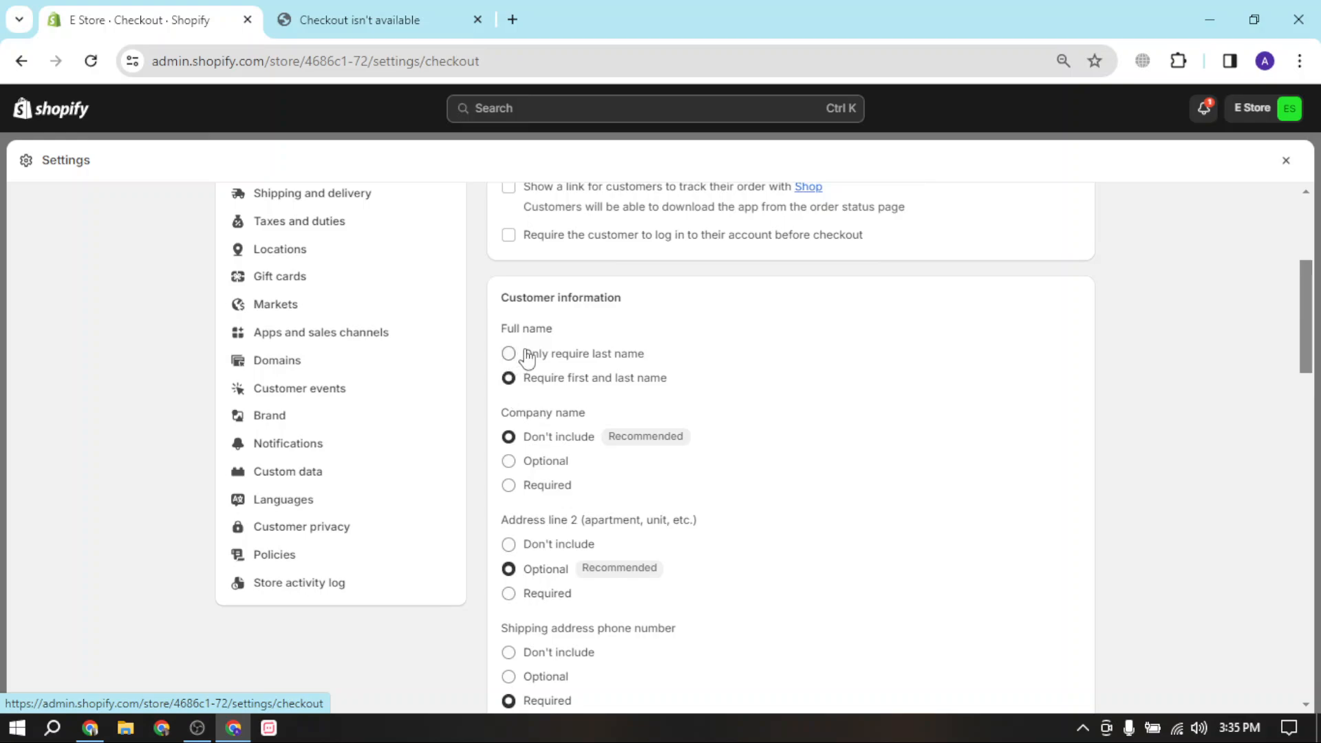
pyautogui.scroll(-1, 669, 402)
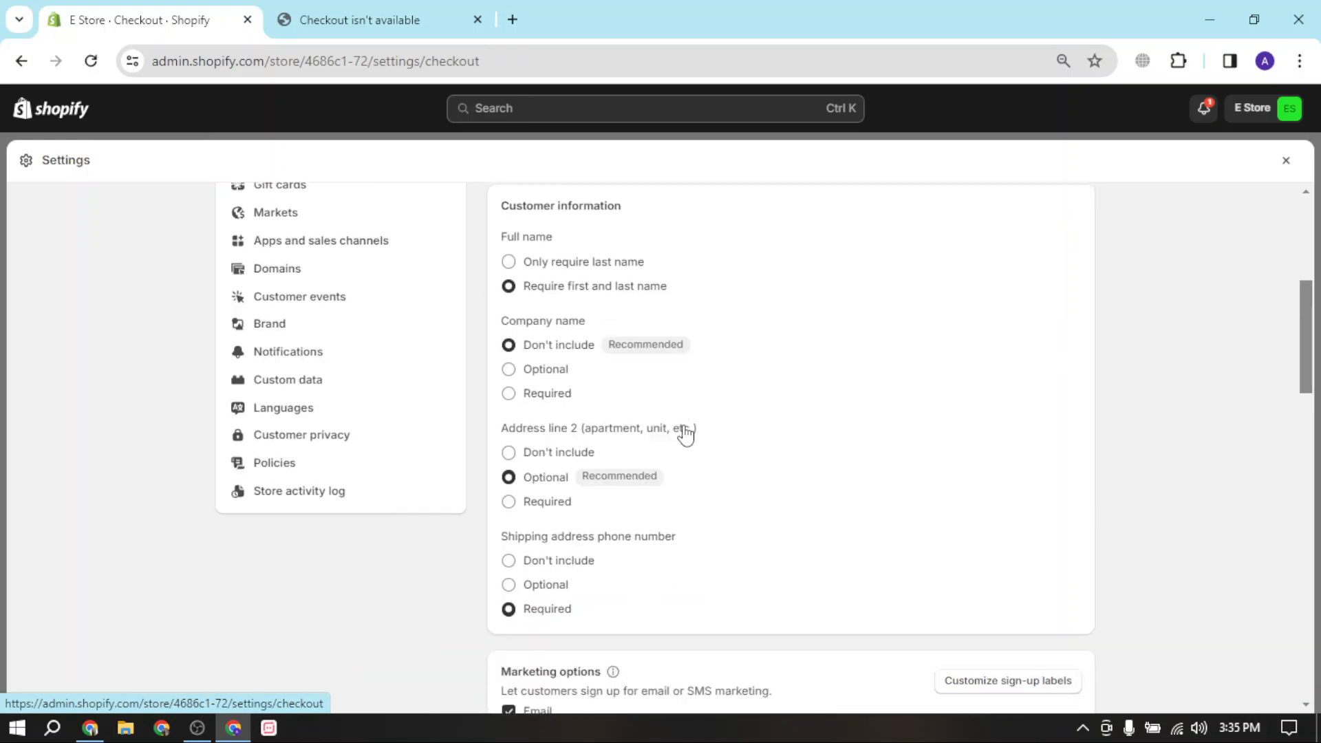
pyautogui.scroll(-1, 789, 482)
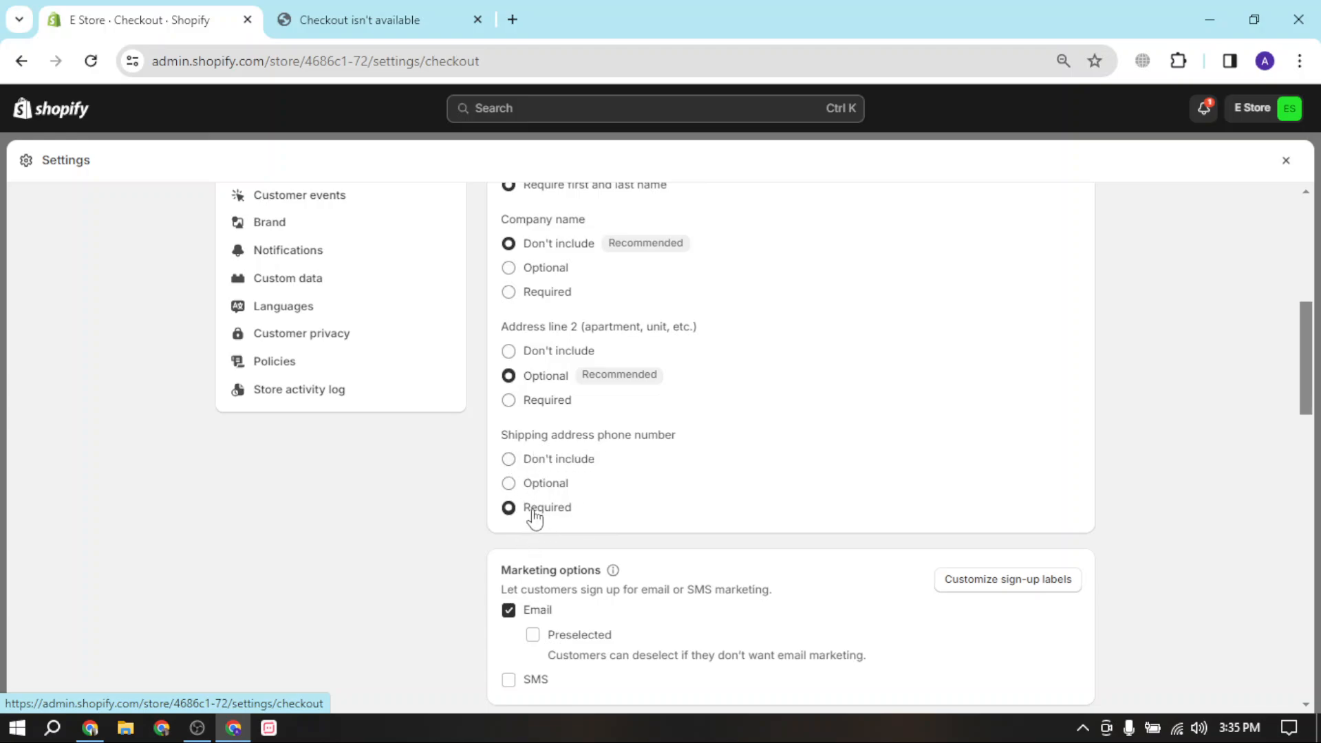
# Step: Examine the remaining checkout settings, including marketing, tipping, address collection, order processing and the order status page
pyautogui.scroll(-12, 671, 563)
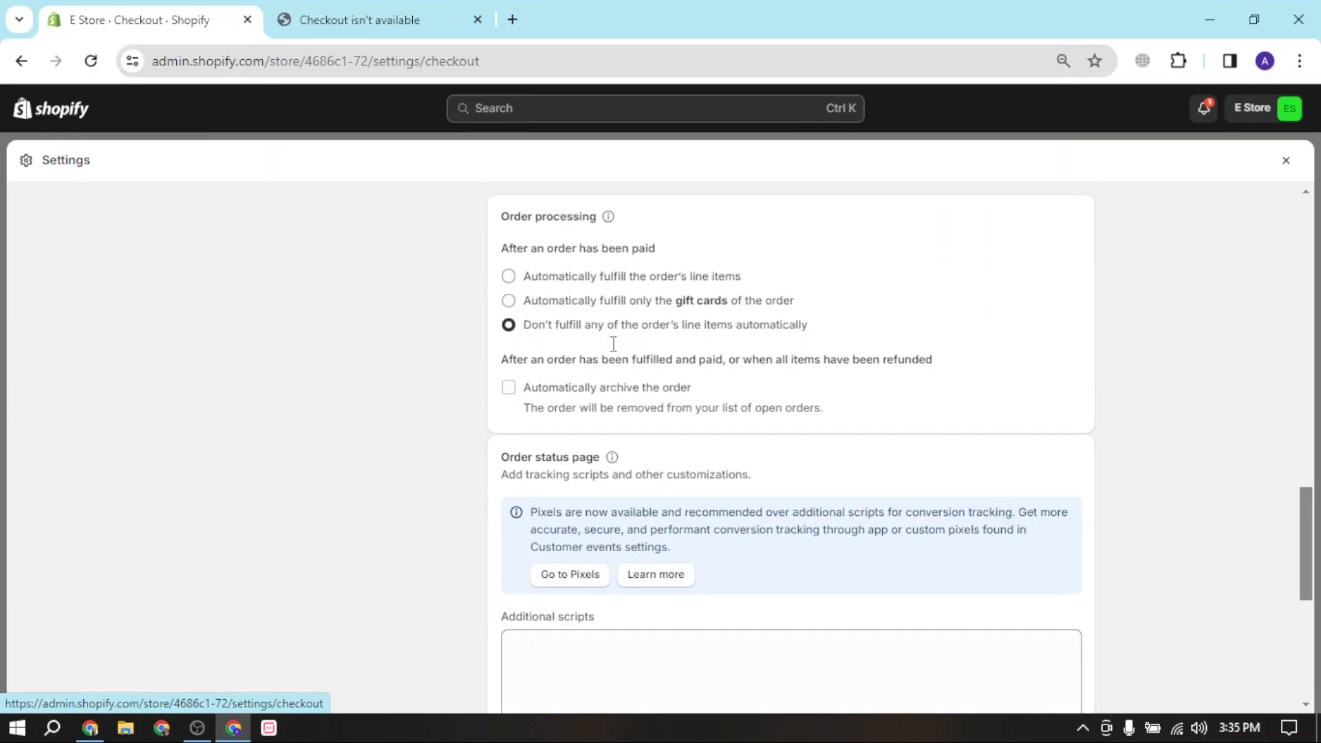
pyautogui.scroll(-5, 630, 368)
pyautogui.scroll(7, 619, 421)
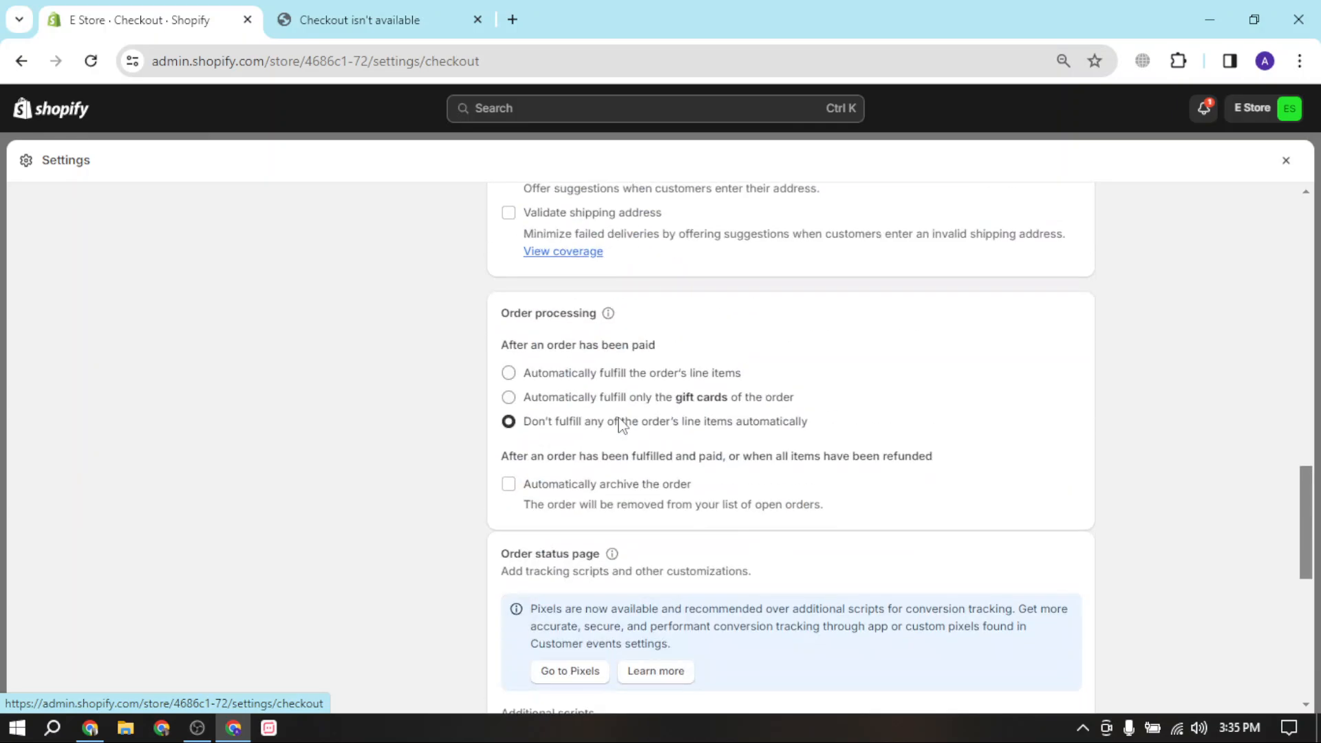
pyautogui.scroll(6, 649, 434)
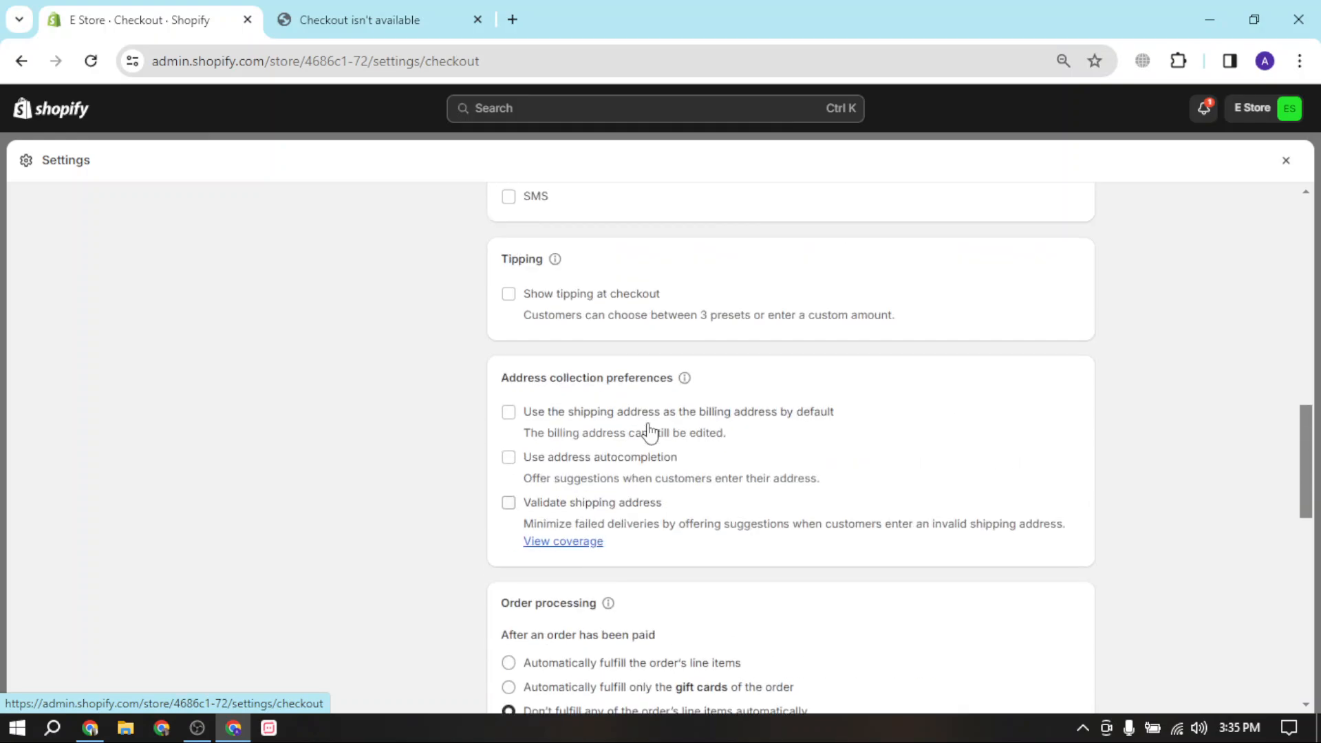
pyautogui.scroll(2, 649, 433)
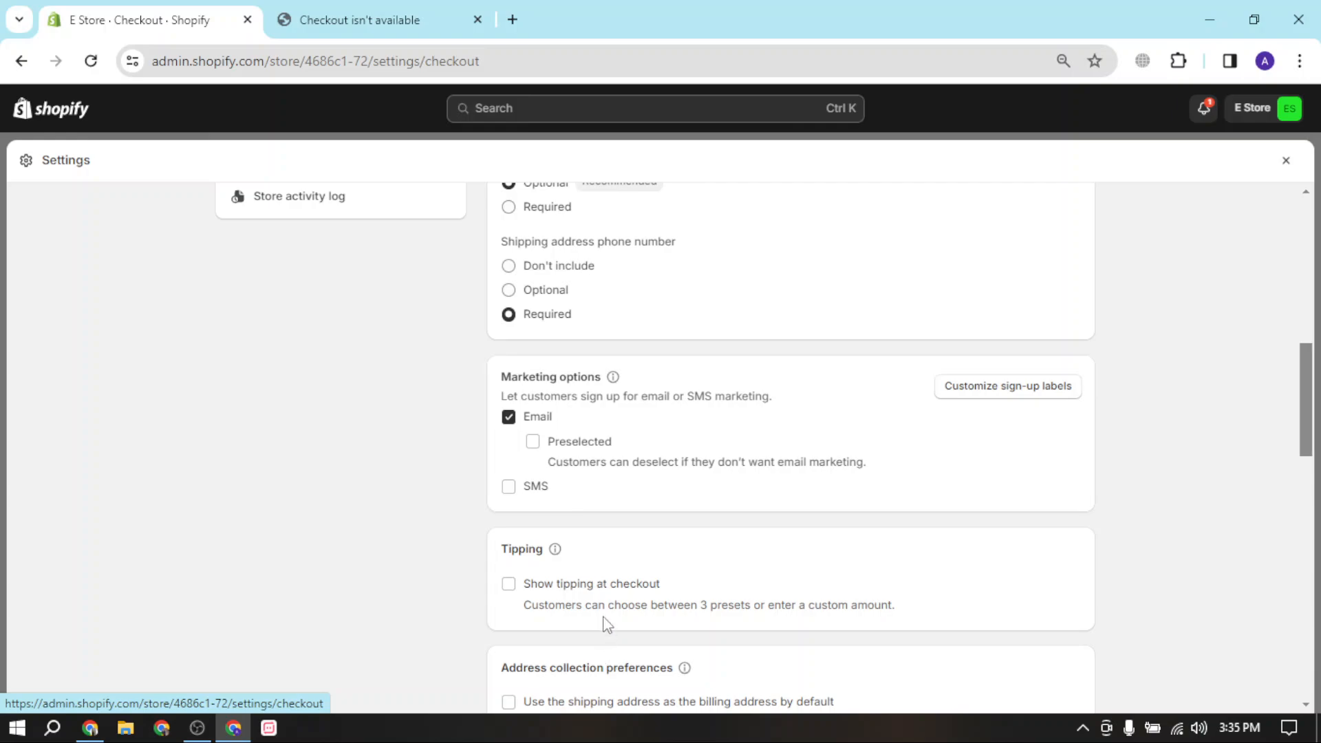
pyautogui.scroll(-5, 688, 535)
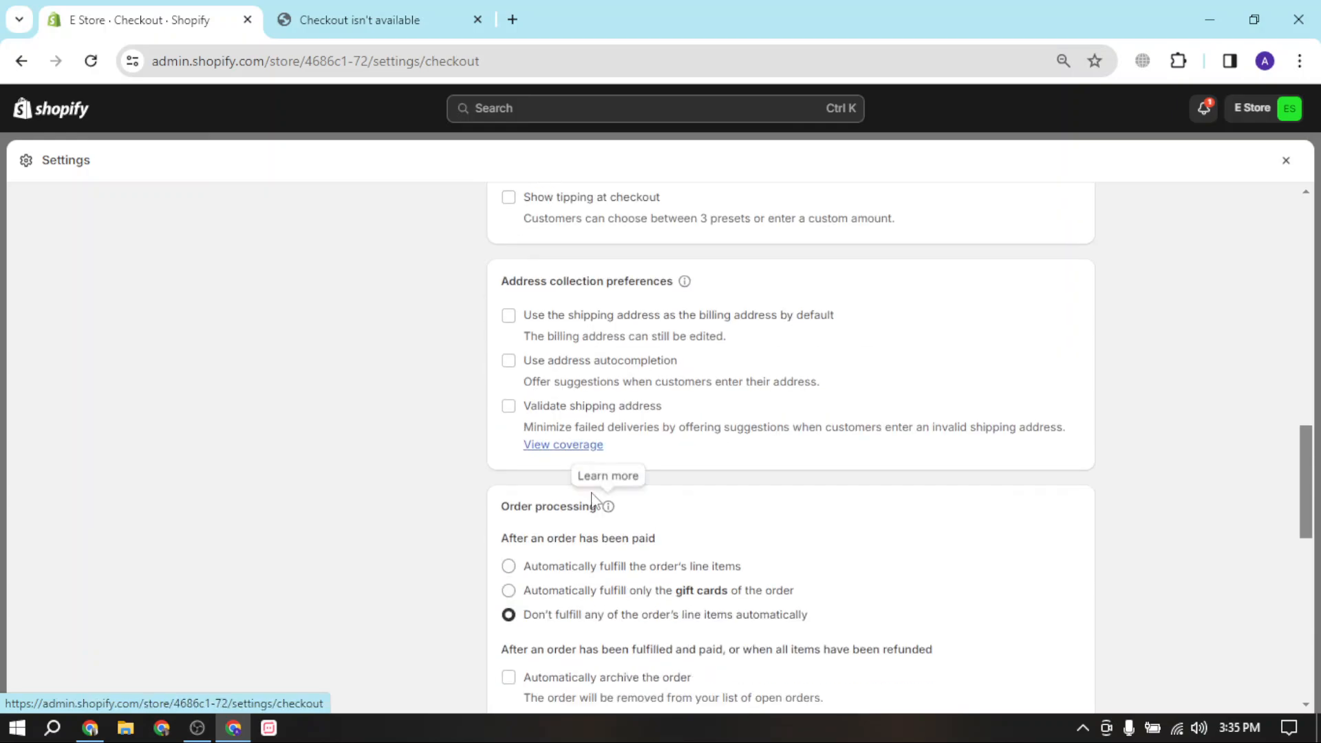
pyautogui.scroll(-5, 797, 610)
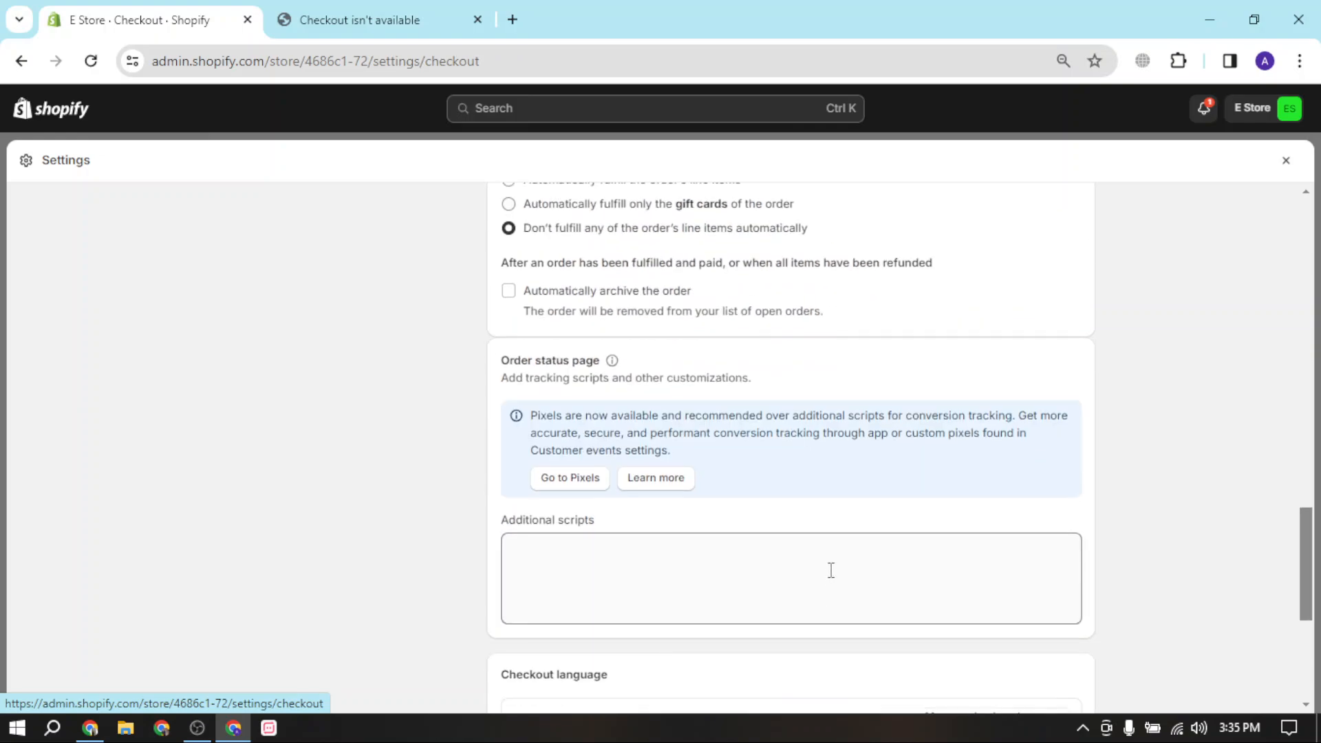
pyautogui.scroll(-5, 833, 558)
pyautogui.scroll(20, 831, 566)
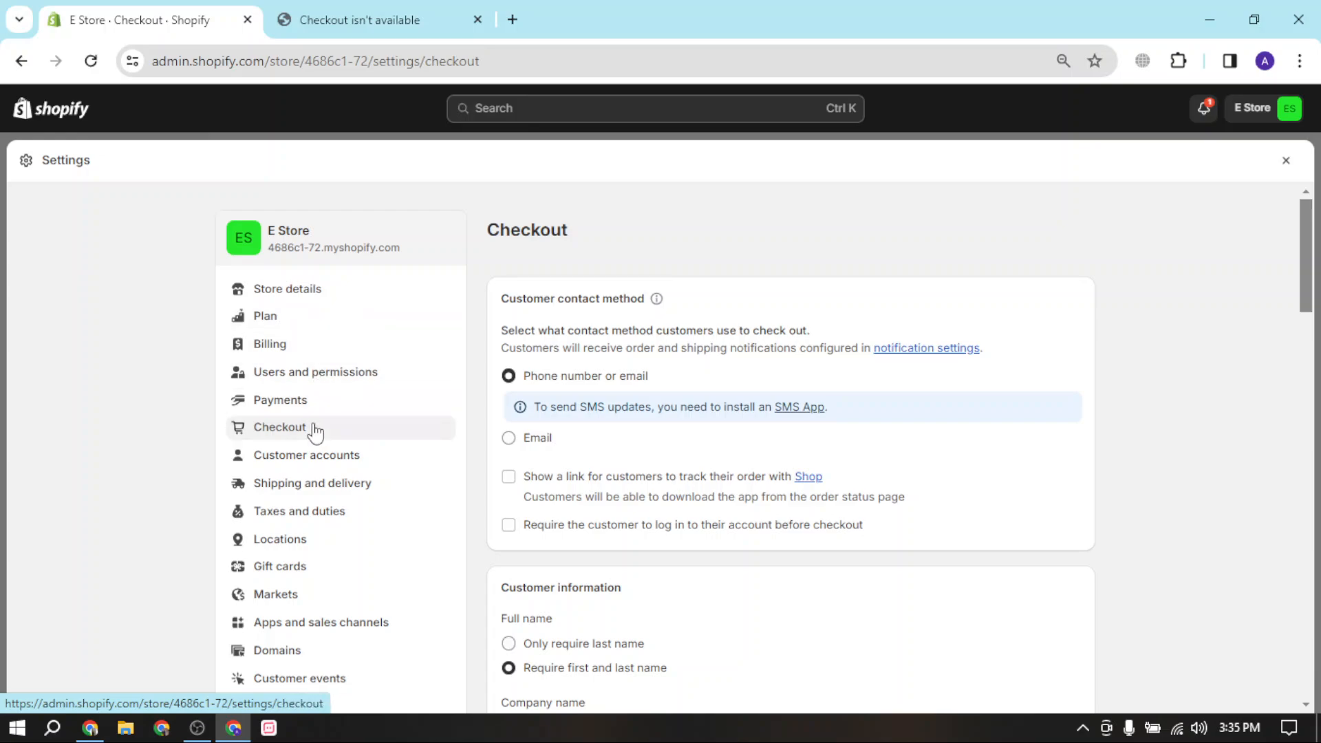
# Step: Open the store's Domains settings and examine the domain search and the options to buy or connect a domain
pyautogui.scroll(-2, 358, 481)
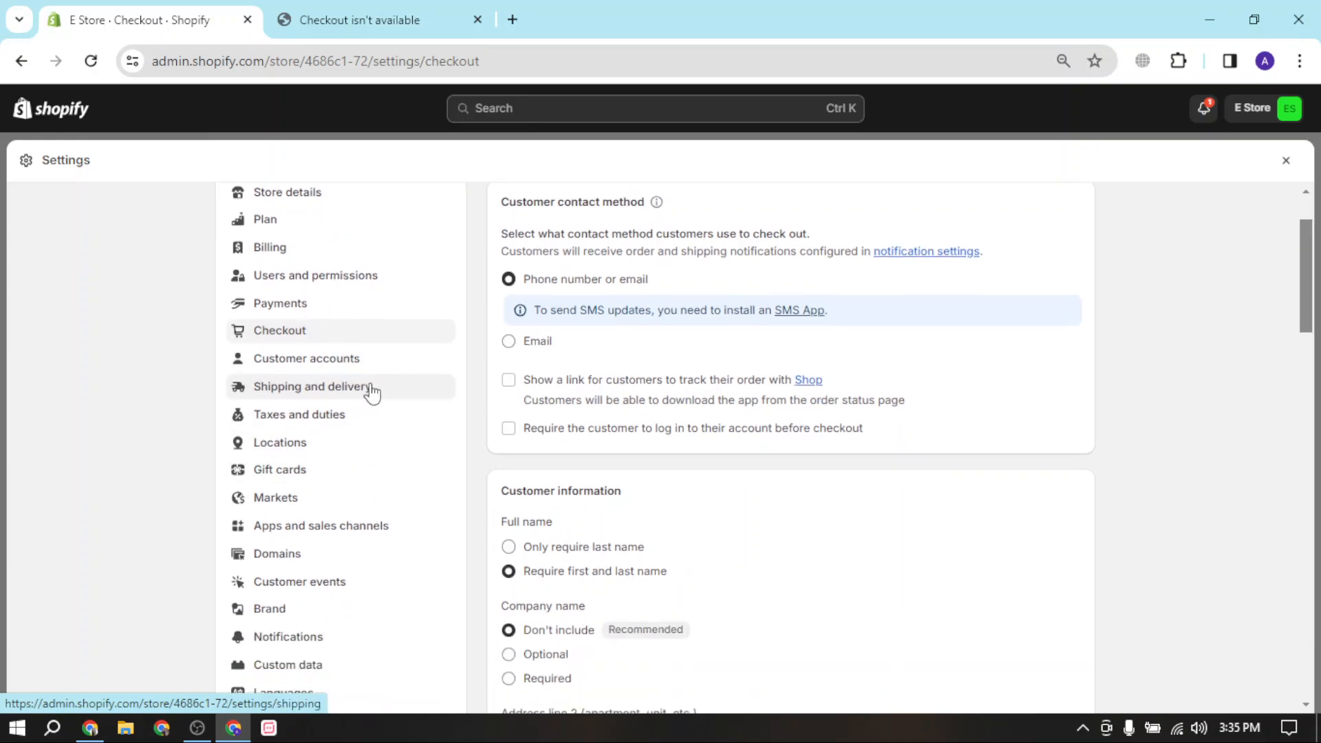
pyautogui.click(368, 389)
pyautogui.scroll(-3, 377, 448)
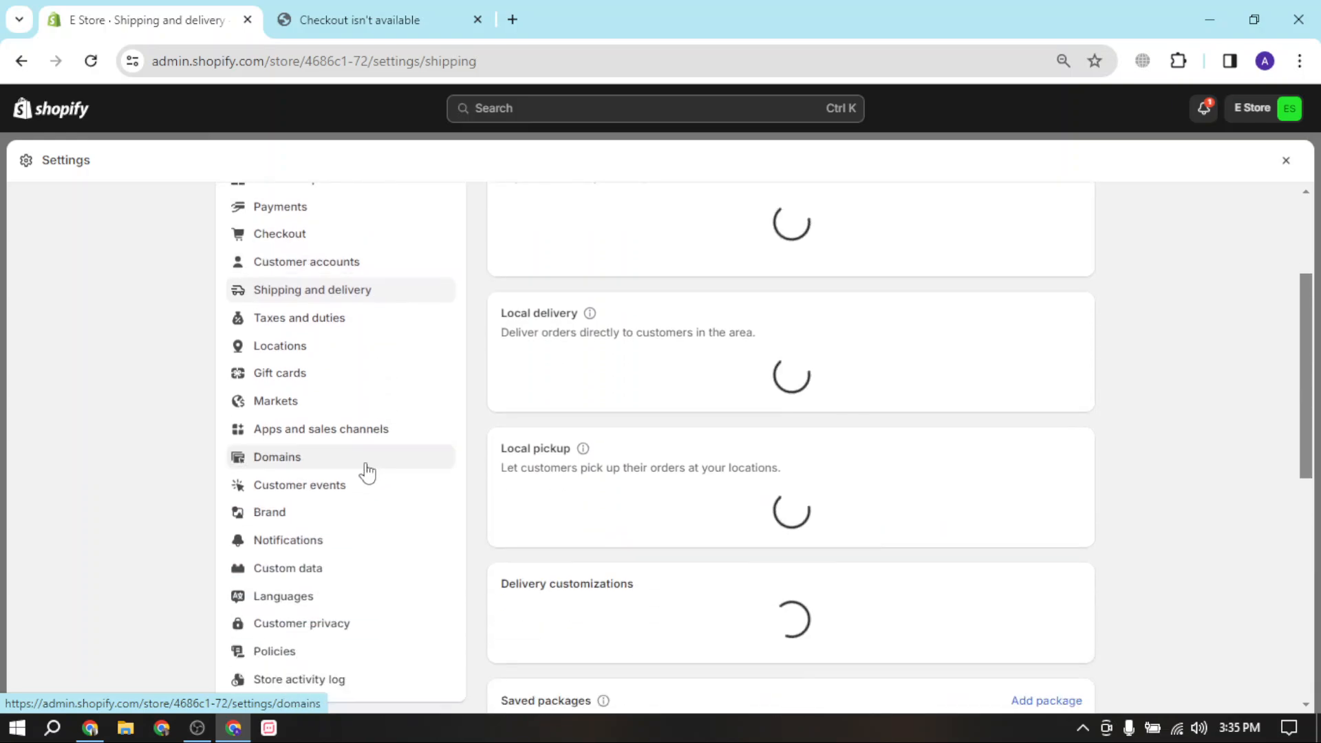
pyautogui.click(301, 458)
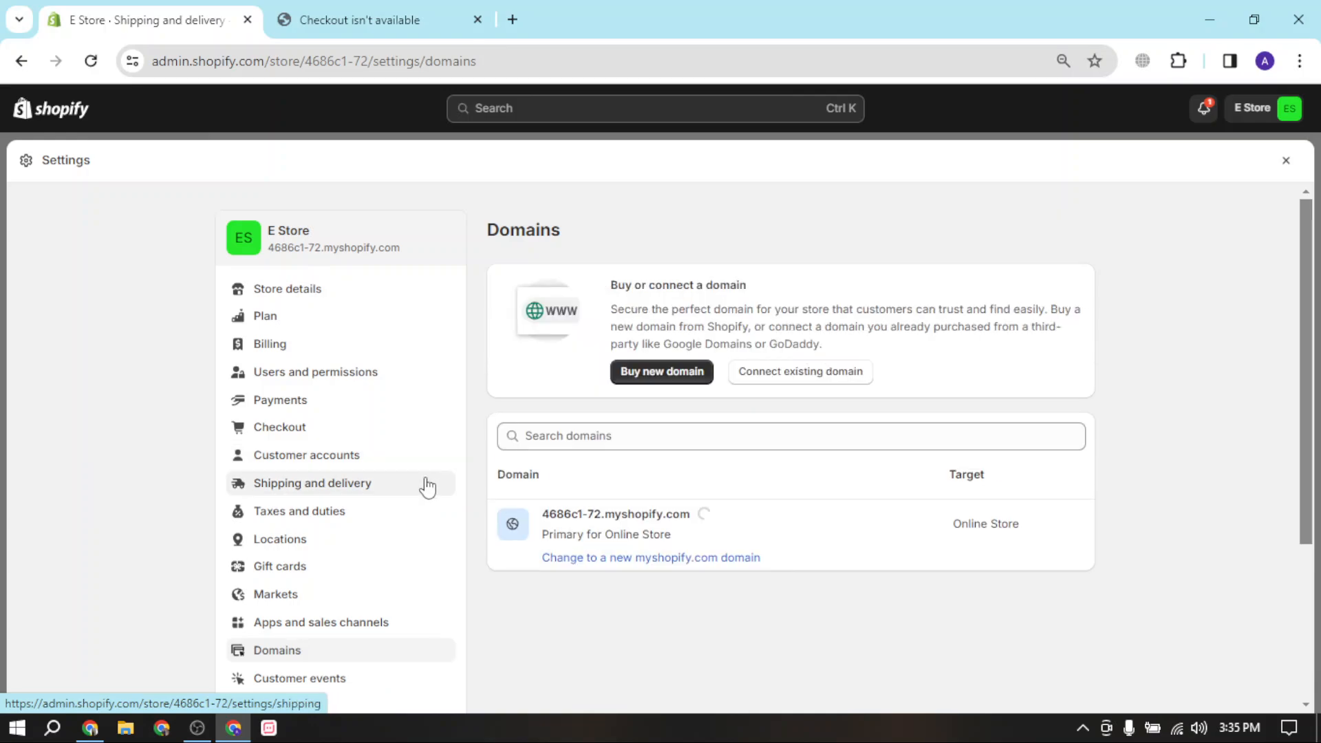
pyautogui.click(631, 436)
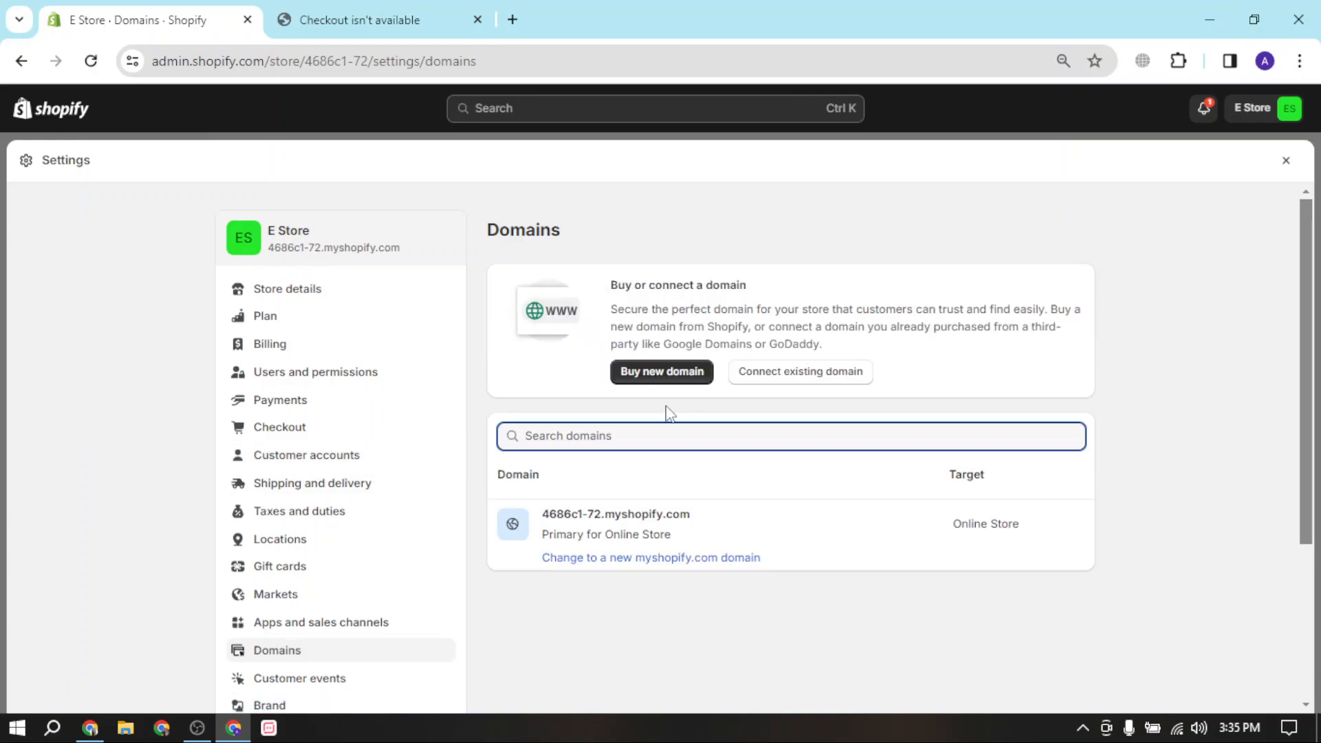
pyautogui.moveTo(155, 61); pyautogui.dragTo(279, 62)
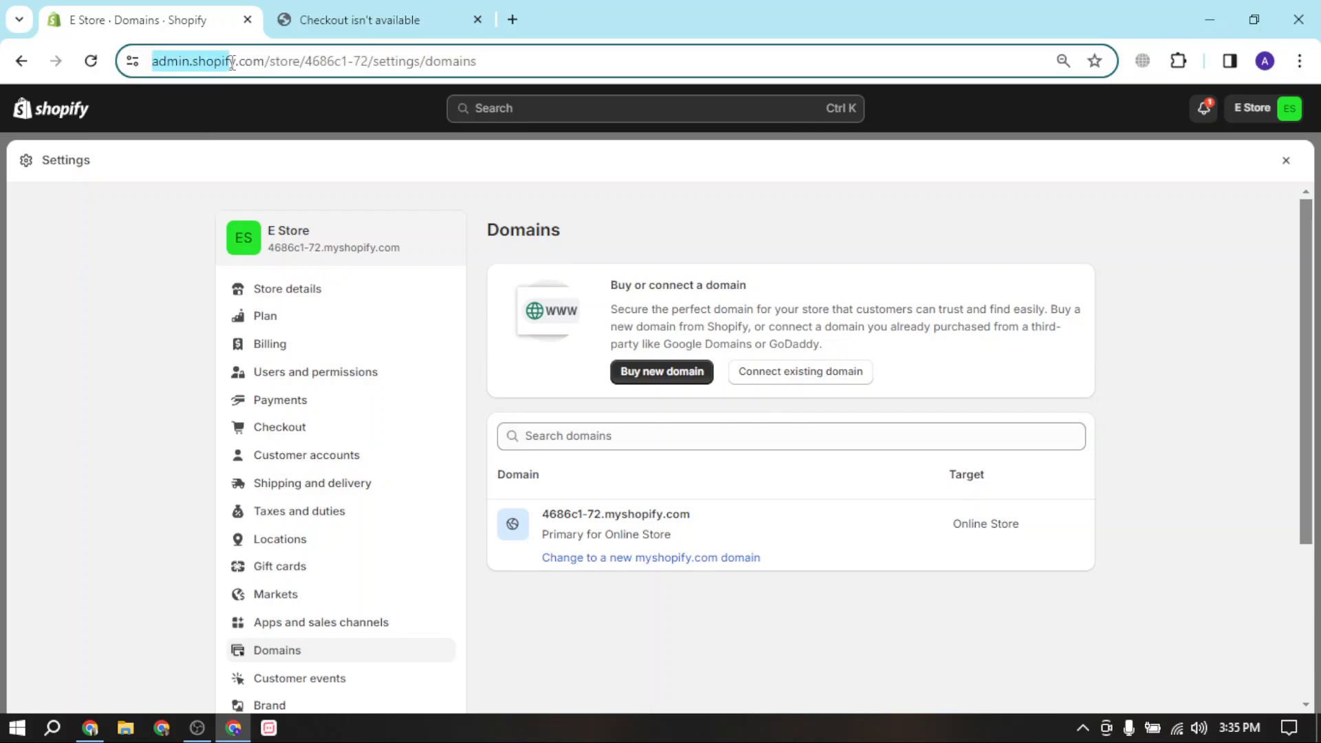
pyautogui.click(709, 440)
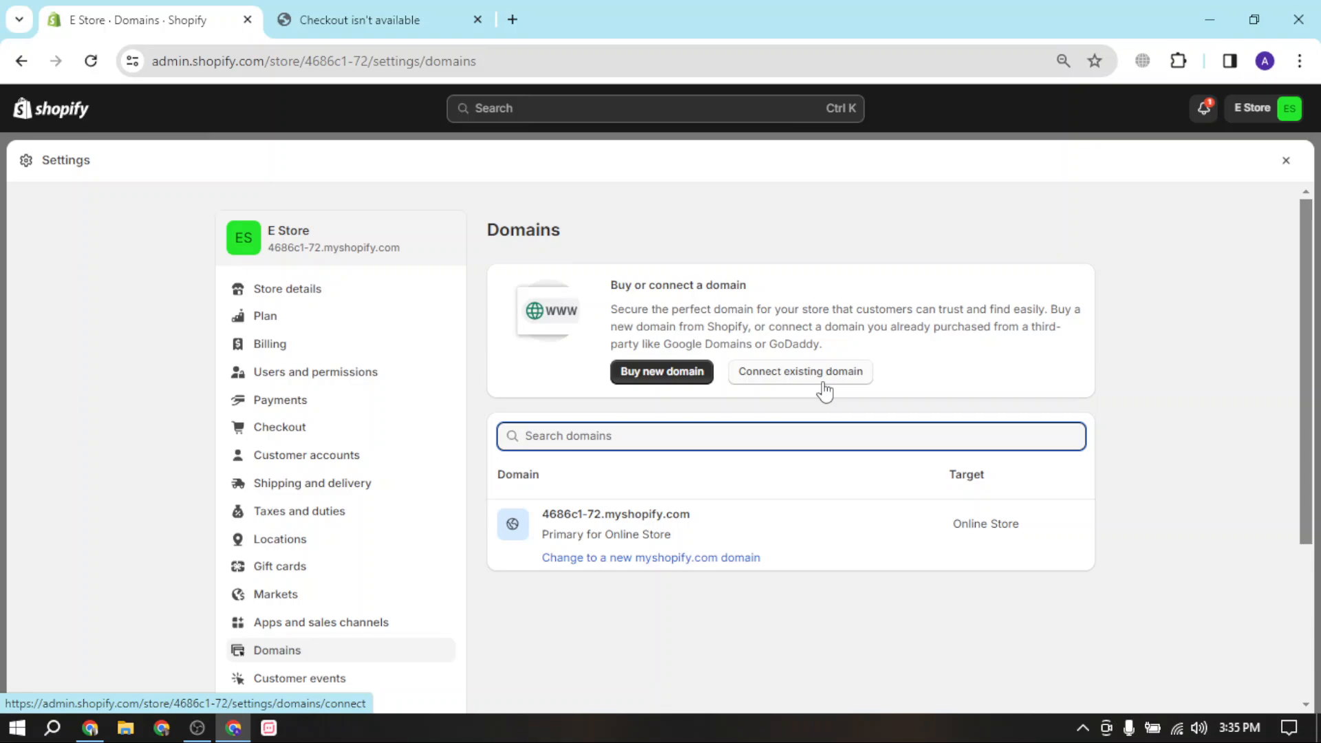
pyautogui.click(678, 375)
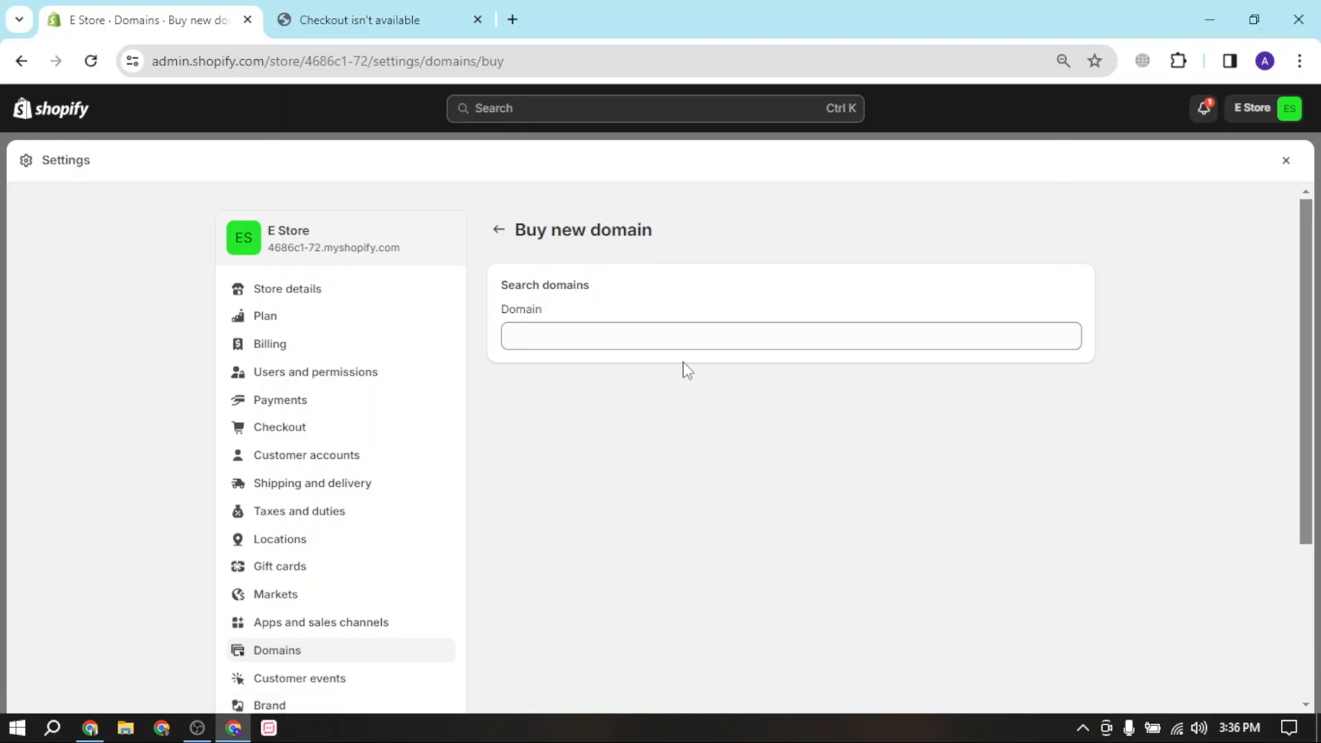
pyautogui.click(629, 344)
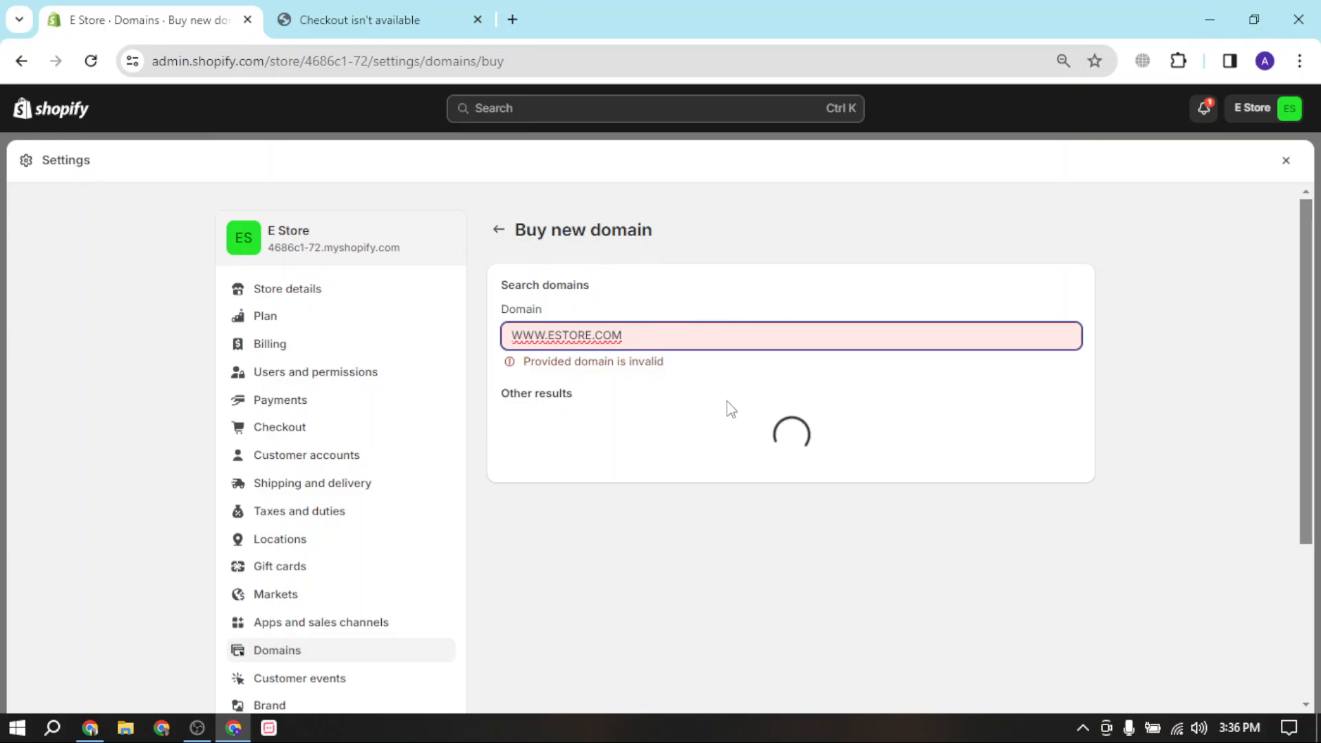
pyautogui.hotkey('ctrl', 'shift', 'Left')
pyautogui.hotkey('ctrl', 'shift', 'Left')
pyautogui.hotkey('ctrl', 'shift', 'Left')
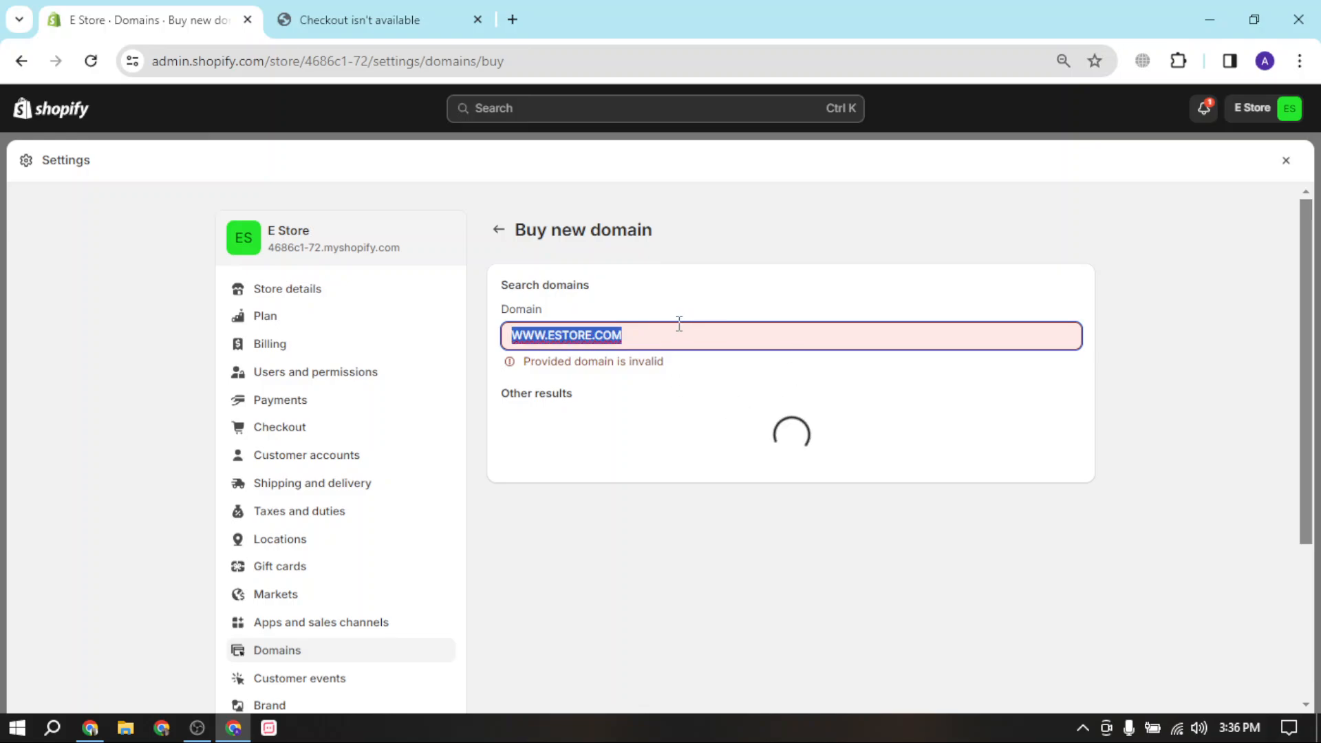
pyautogui.press('BackSpace')
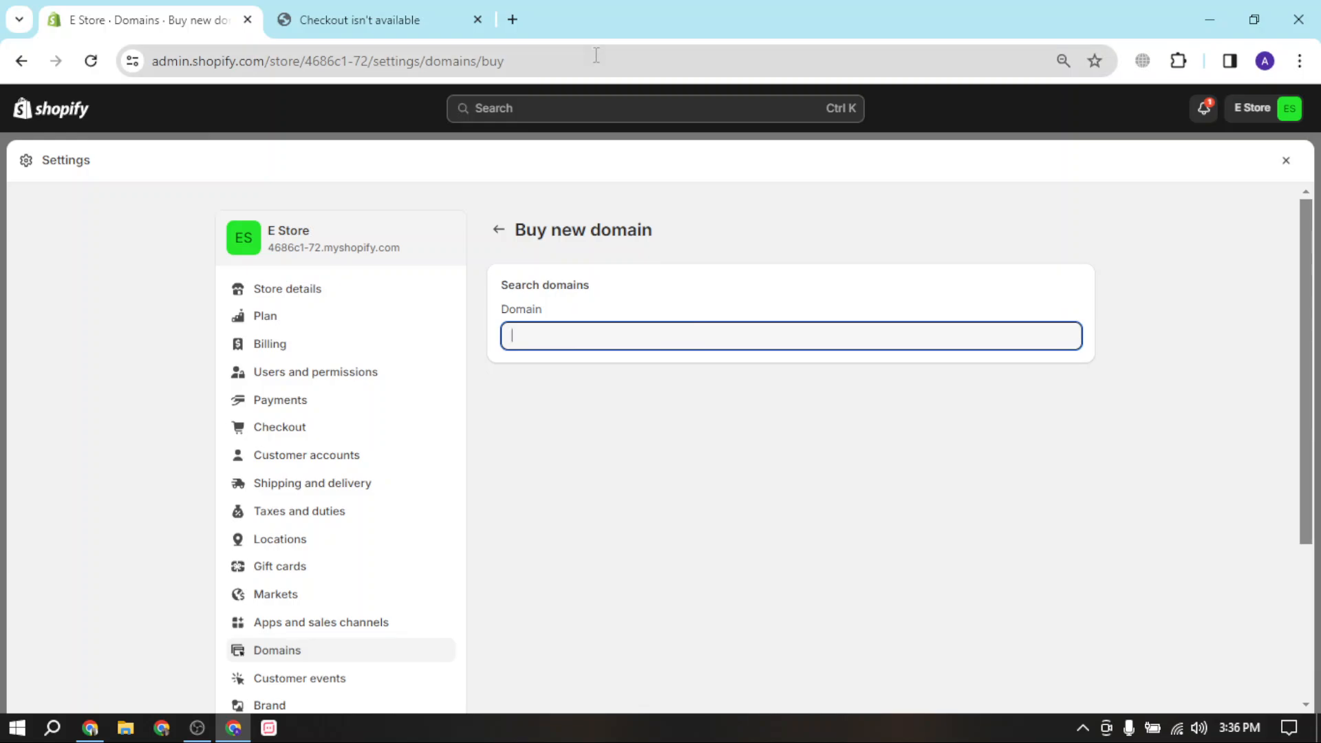
pyautogui.click(499, 229)
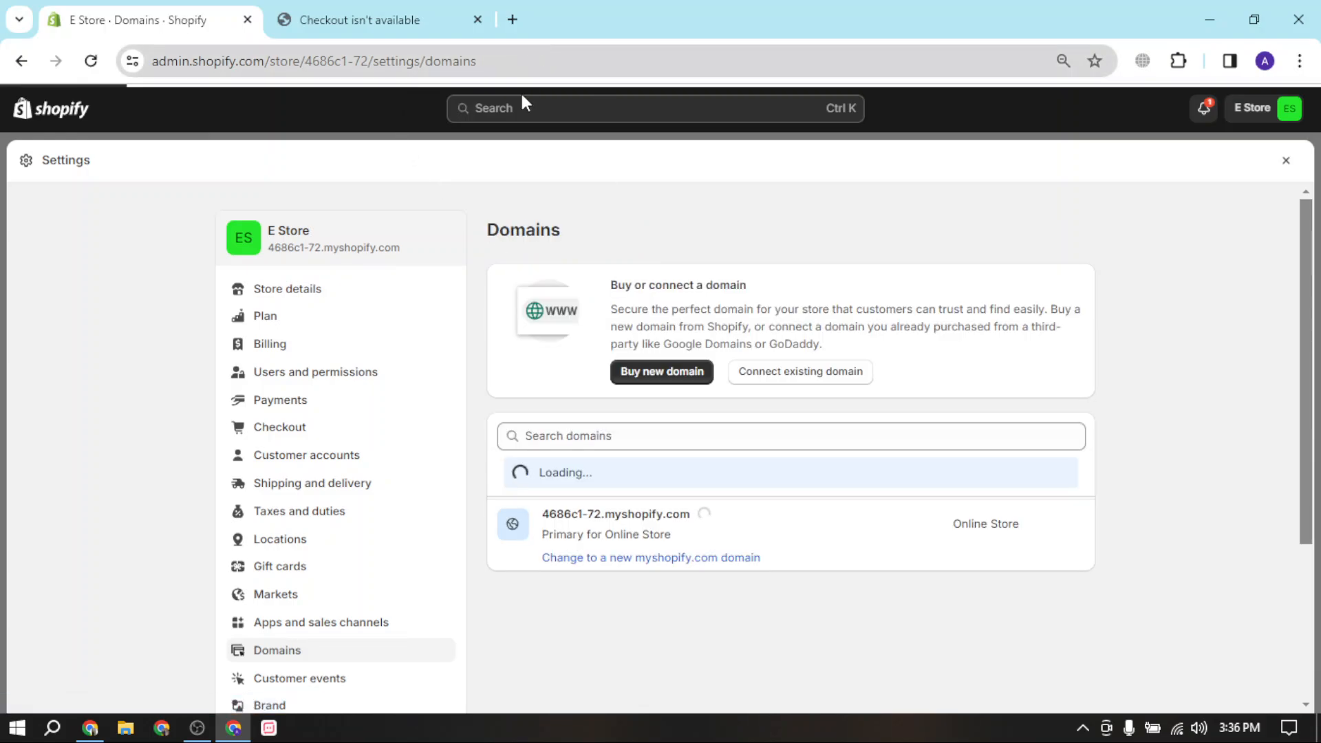
pyautogui.scroll(-3, 333, 480)
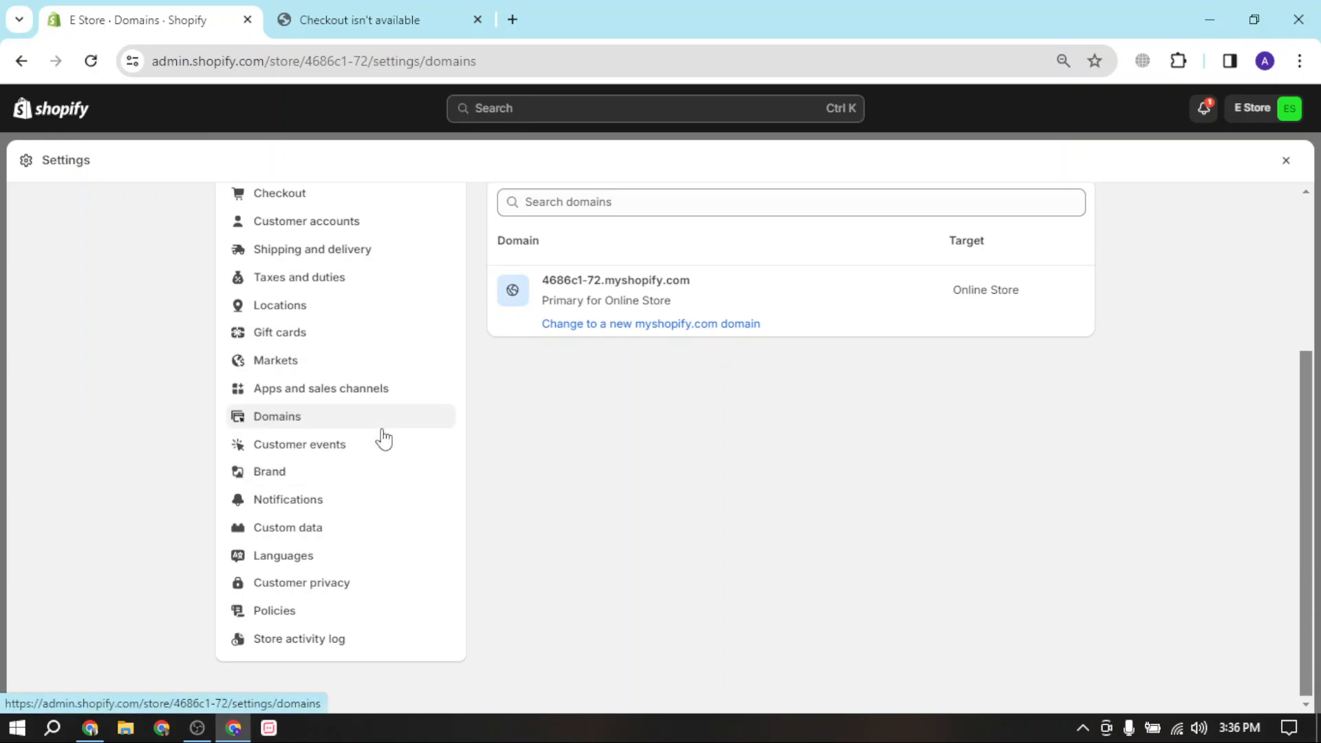
# Step: Search Google for GO DADDY in a new browser tab and open the official GoDaddy site from the sponsored results
pyautogui.click(512, 19)
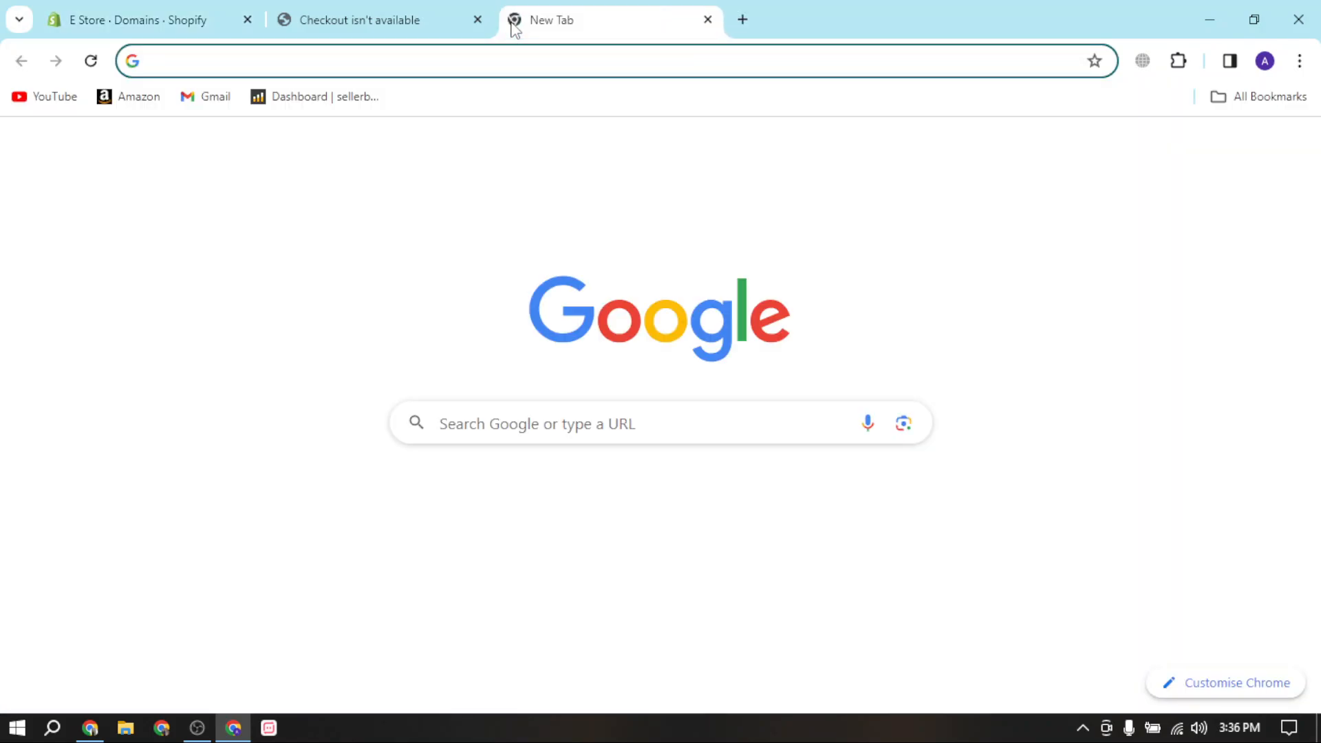
pyautogui.write('GO DADDY')
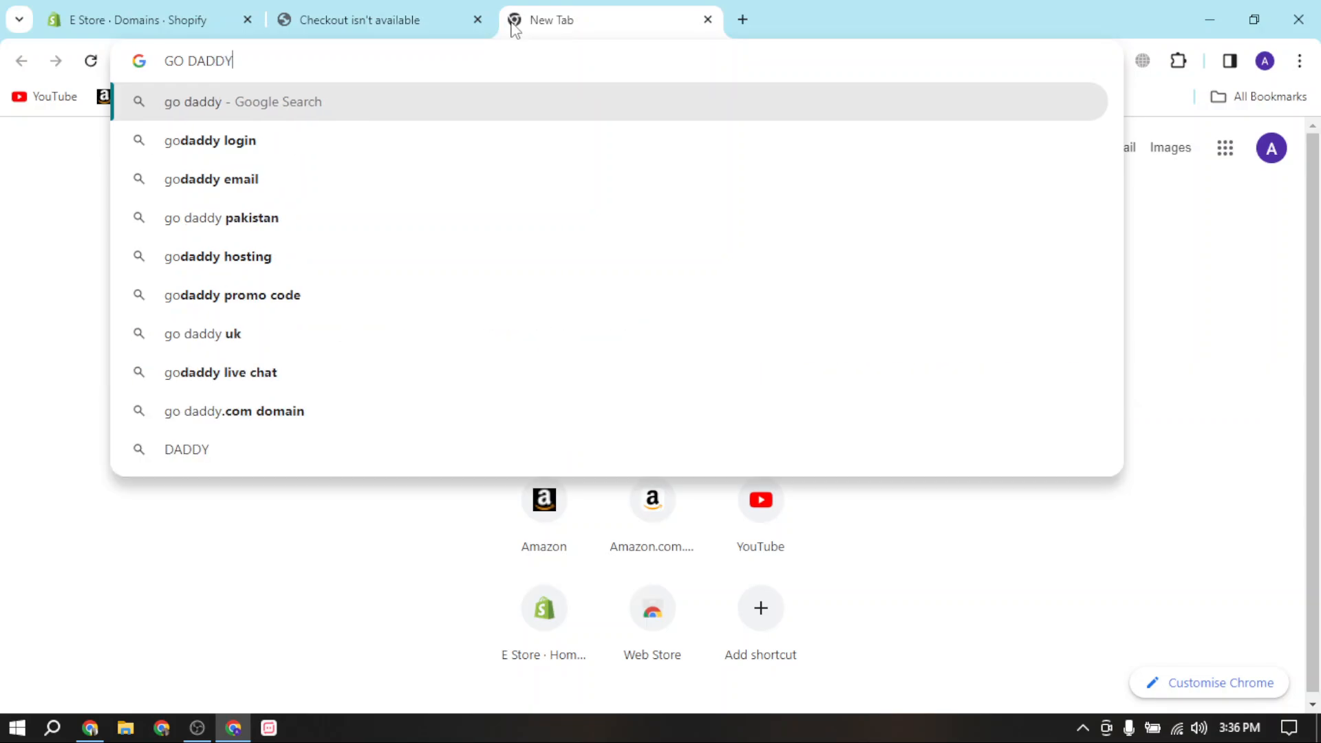
pyautogui.press('Return')
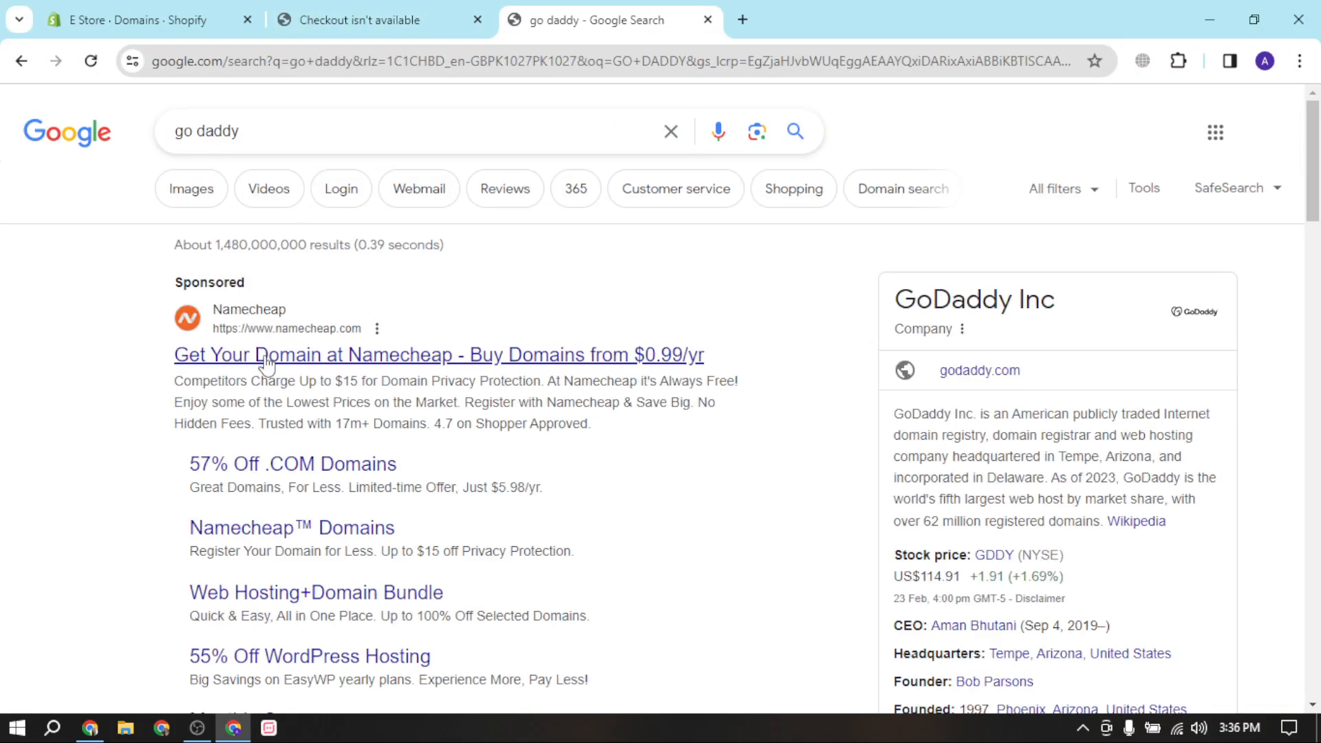
pyautogui.moveTo(266, 360); pyautogui.dragTo(381, 412)
pyautogui.scroll(-7, 381, 413)
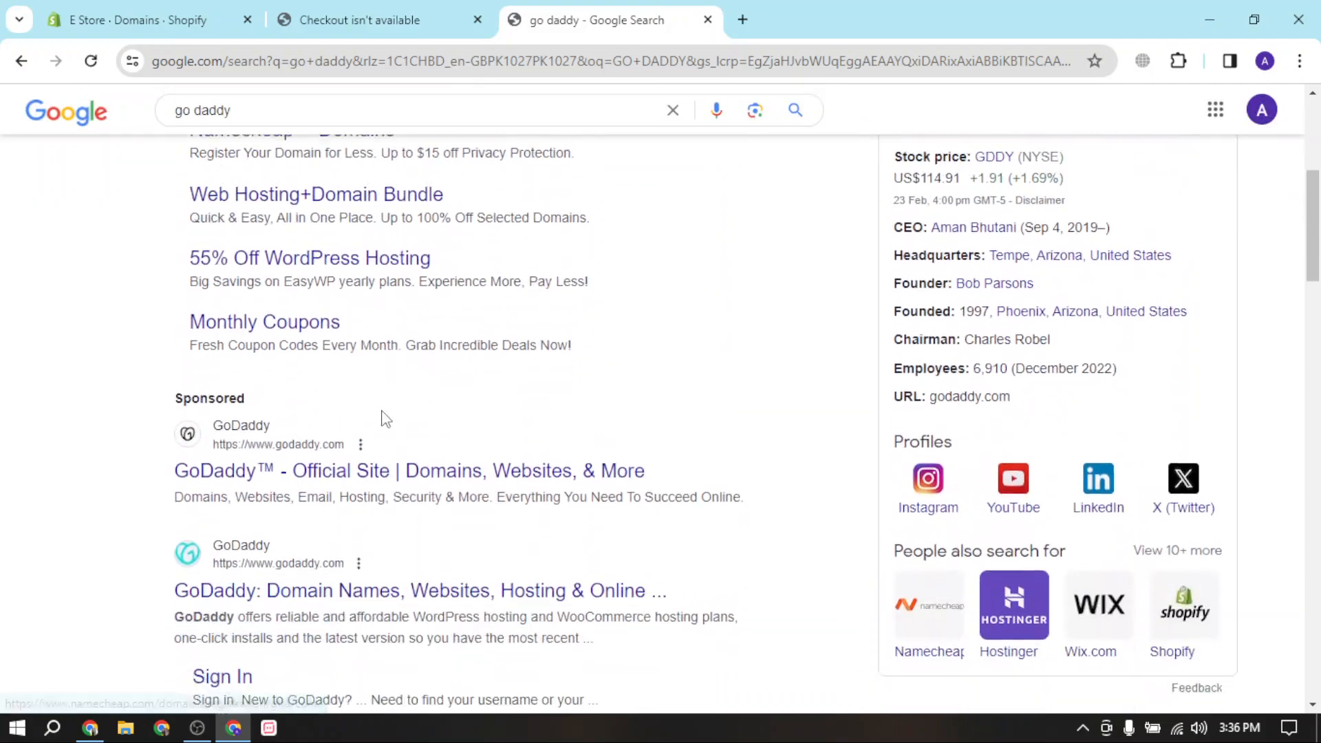
pyautogui.tripleClick(251, 403)
pyautogui.moveTo(250, 398); pyautogui.dragTo(309, 390)
pyautogui.click(141, 329)
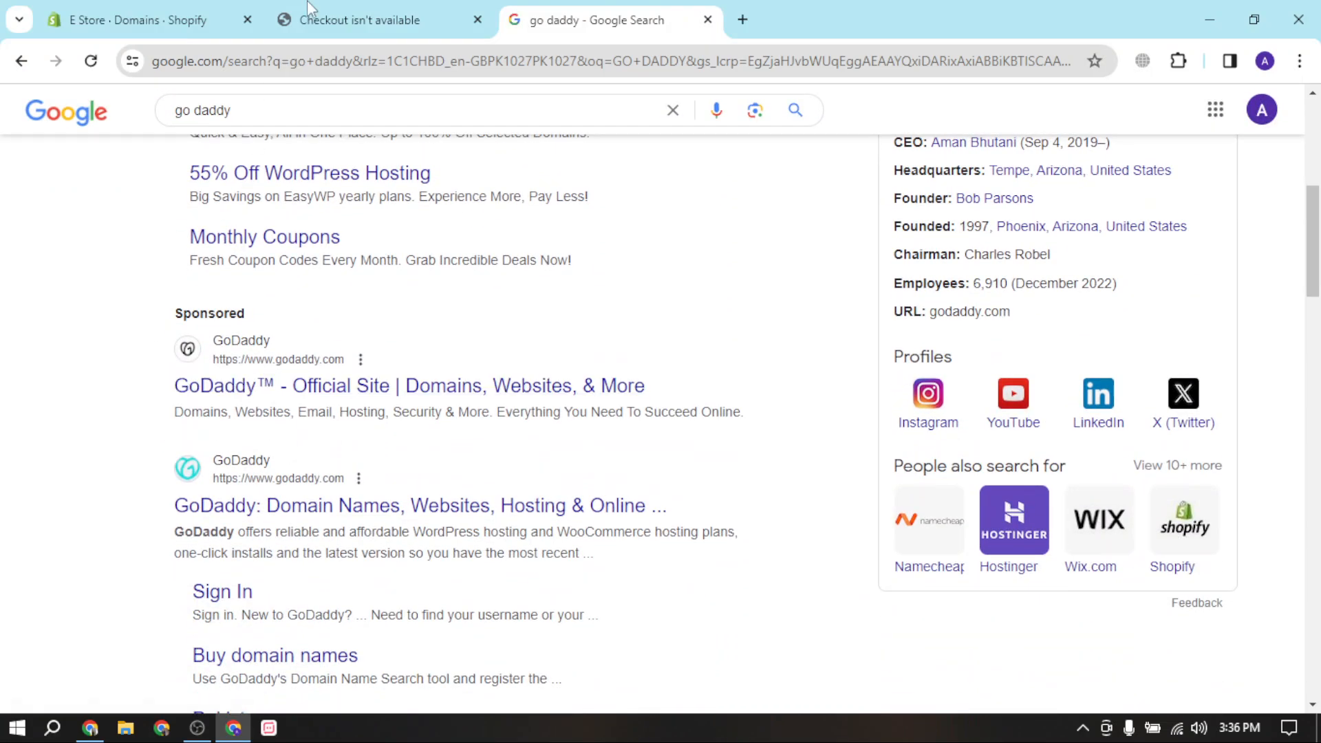
pyautogui.click(282, 394)
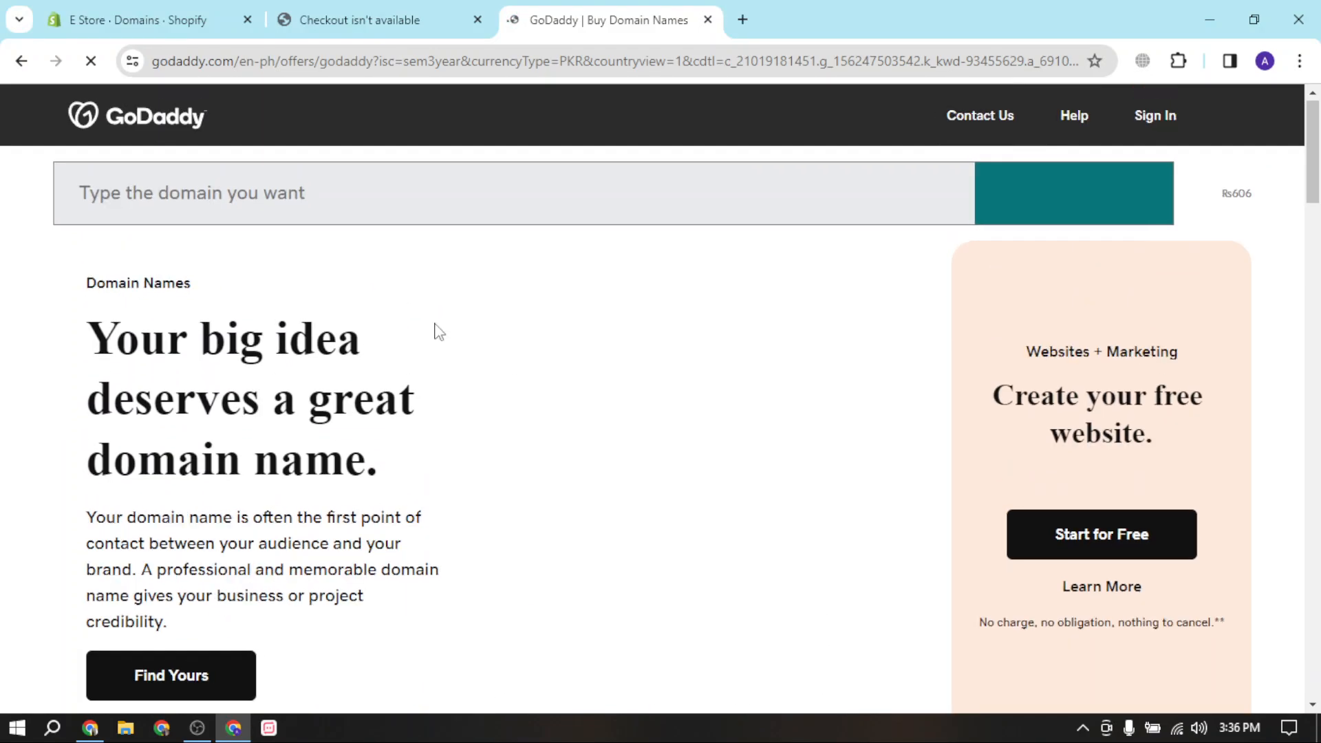
pyautogui.write('www.')
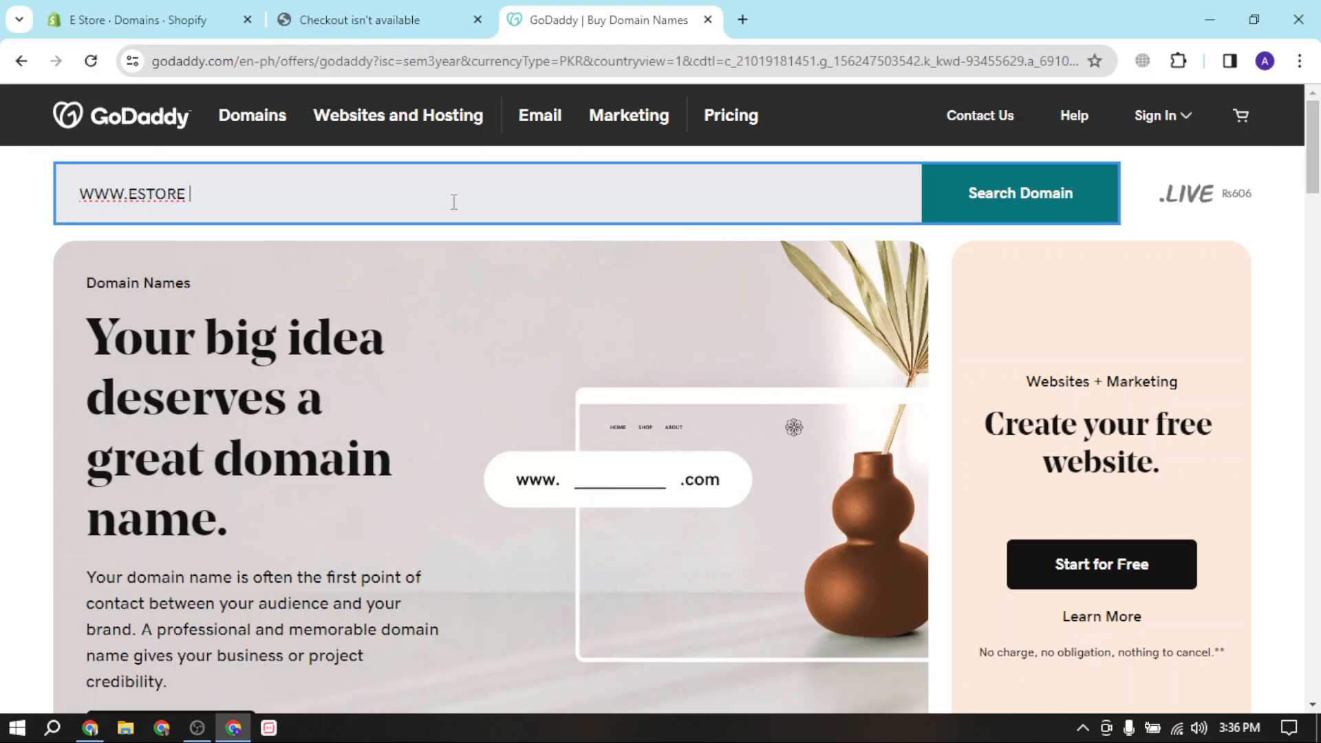
pyautogui.write('estore.com')
pyautogui.press('Return')
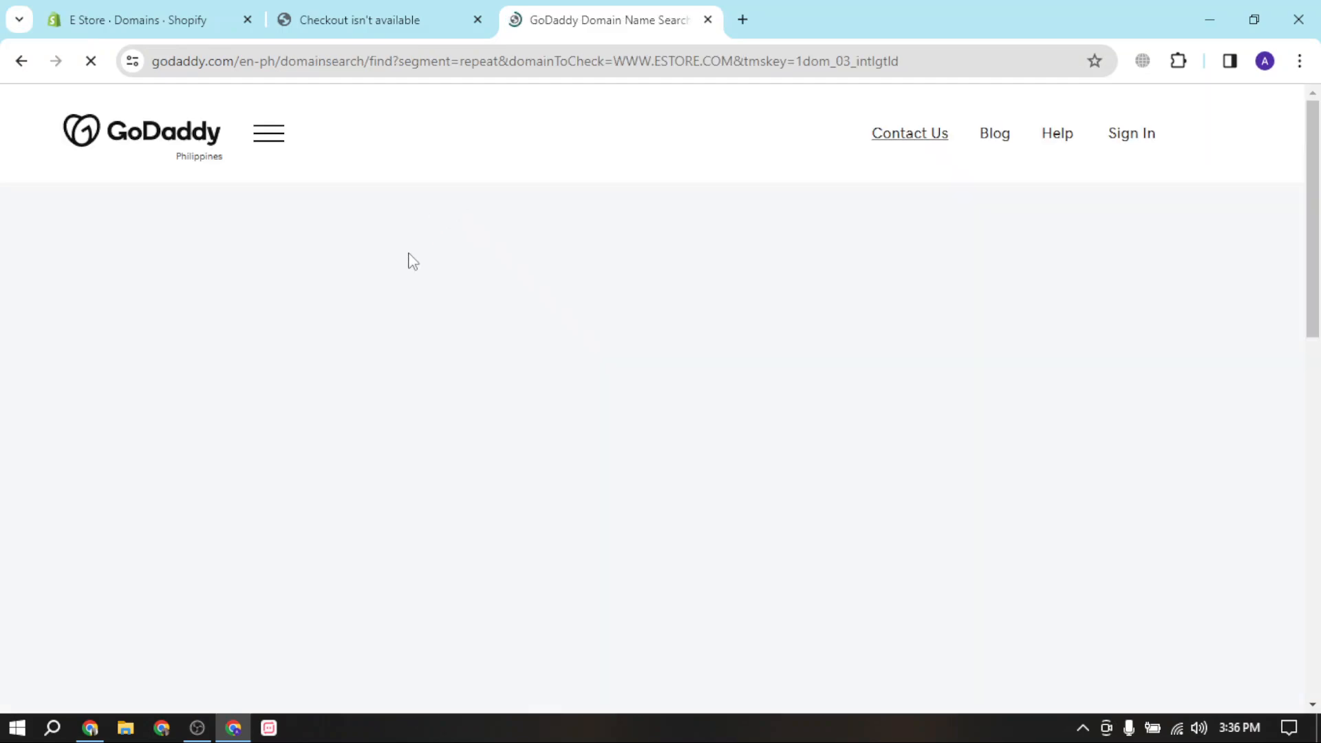
pyautogui.scroll(-4, 458, 428)
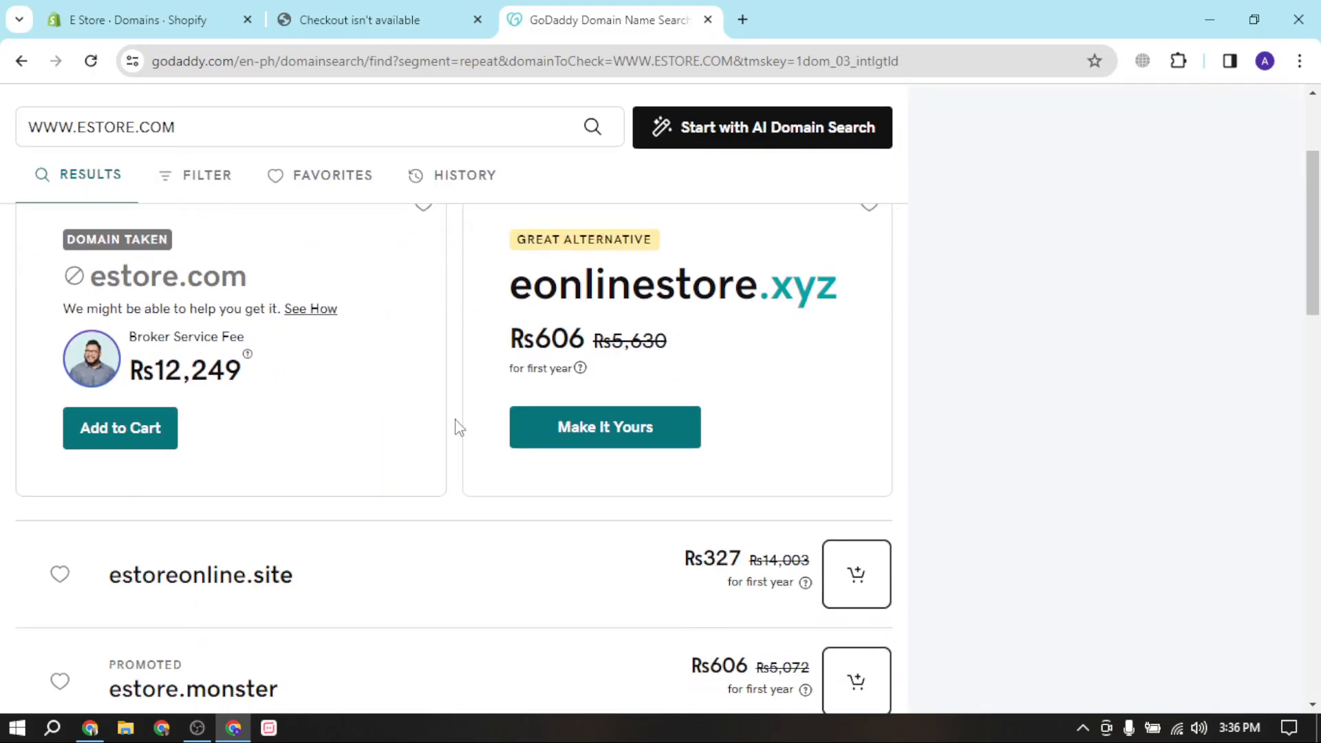
pyautogui.scroll(-4, 606, 498)
pyautogui.scroll(2, 617, 448)
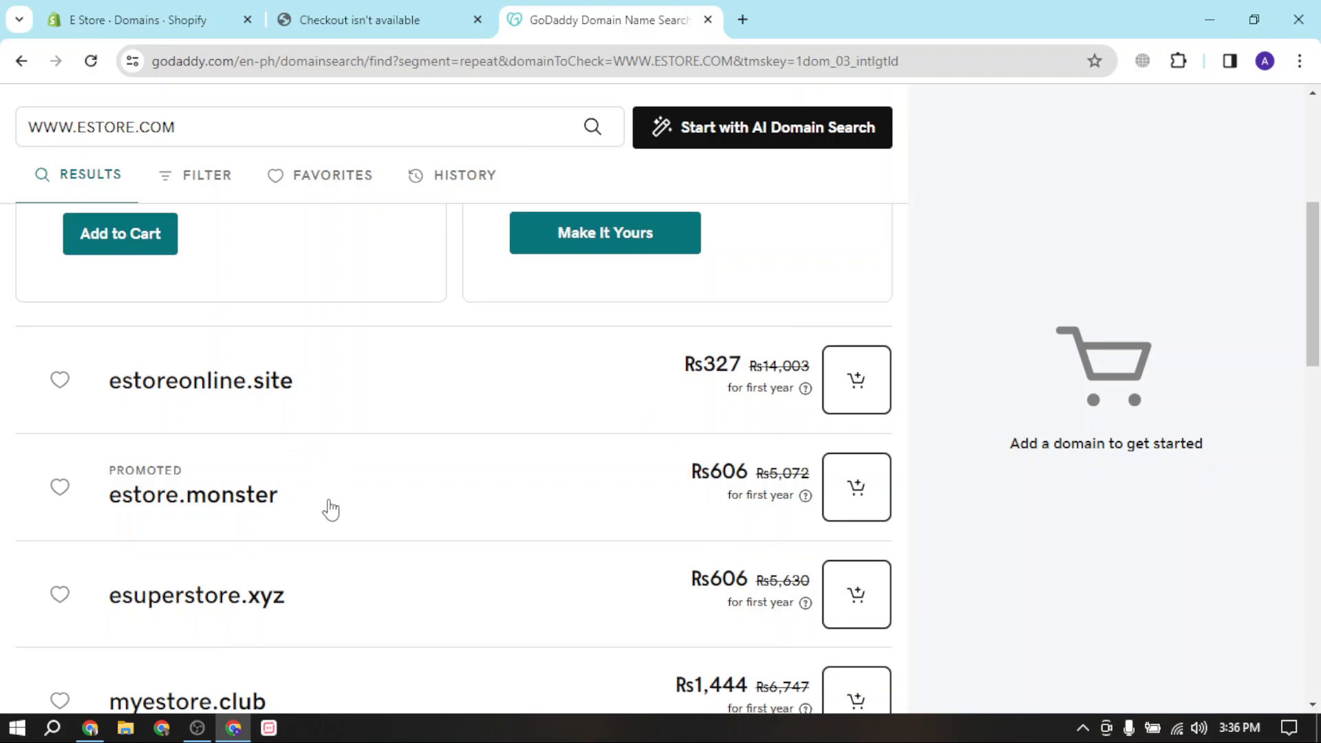
pyautogui.scroll(-3, 328, 510)
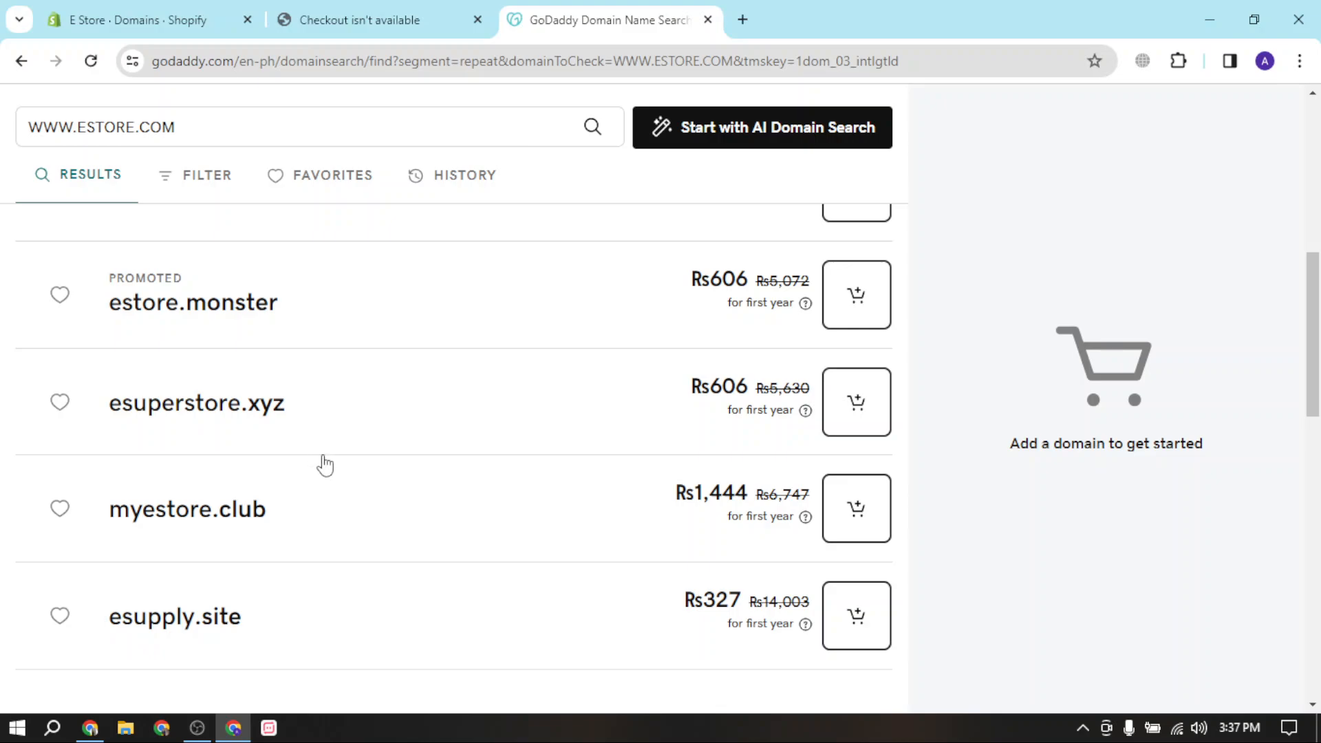
pyautogui.scroll(8, 338, 476)
pyautogui.scroll(-4, 348, 448)
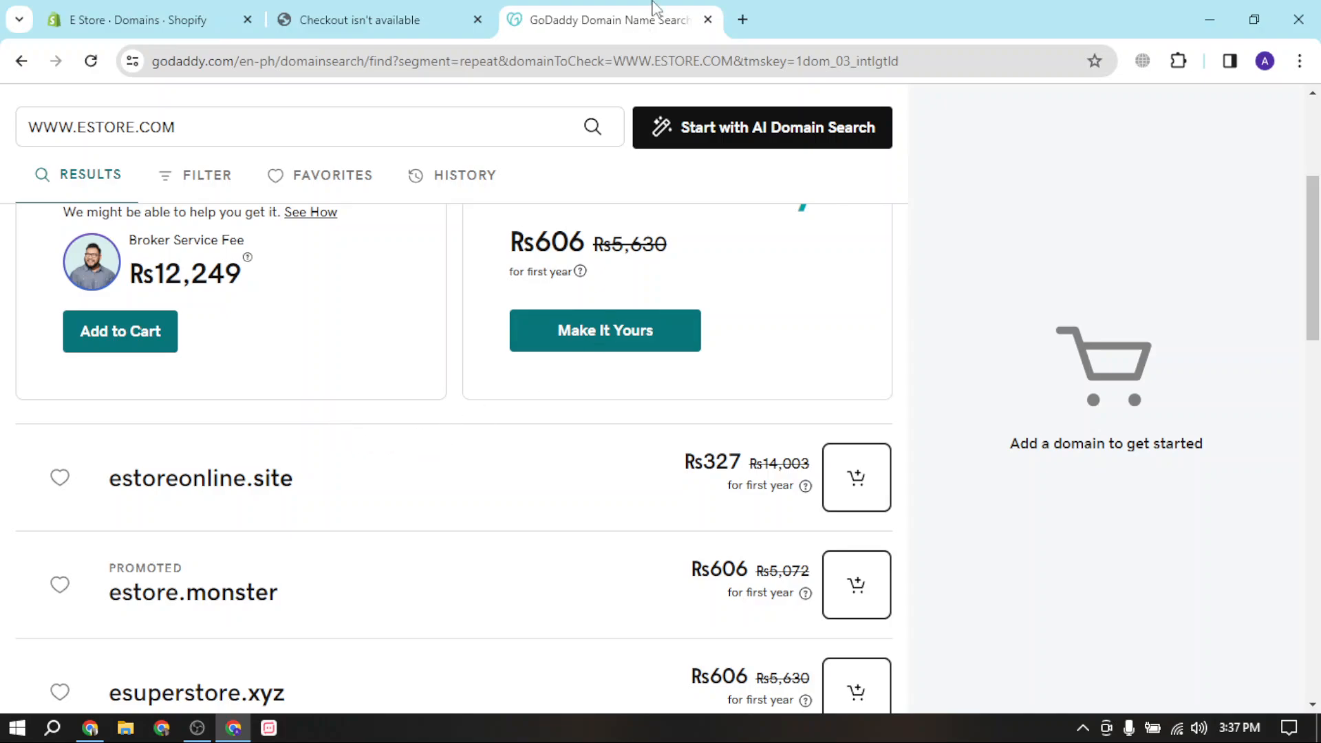
pyautogui.click(737, 11)
pyautogui.write('WWW.E')
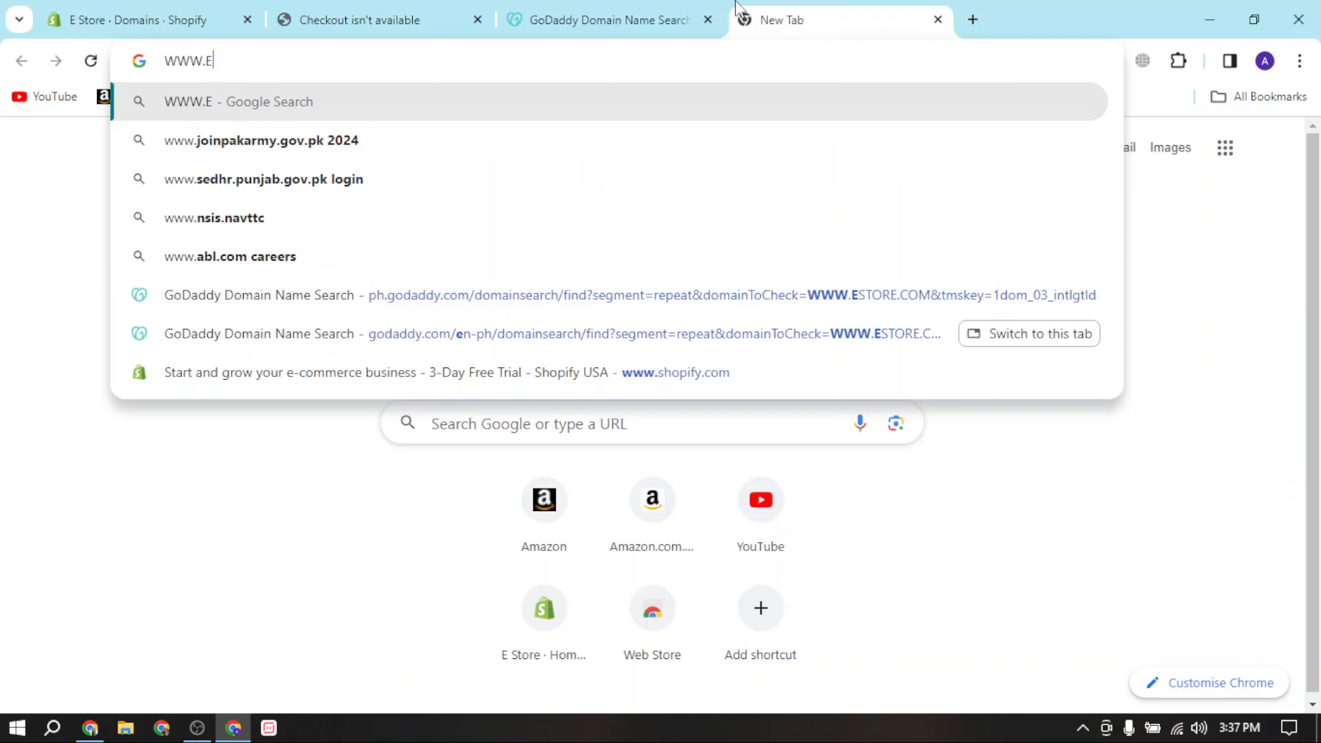
pyautogui.write('STORE.CO')
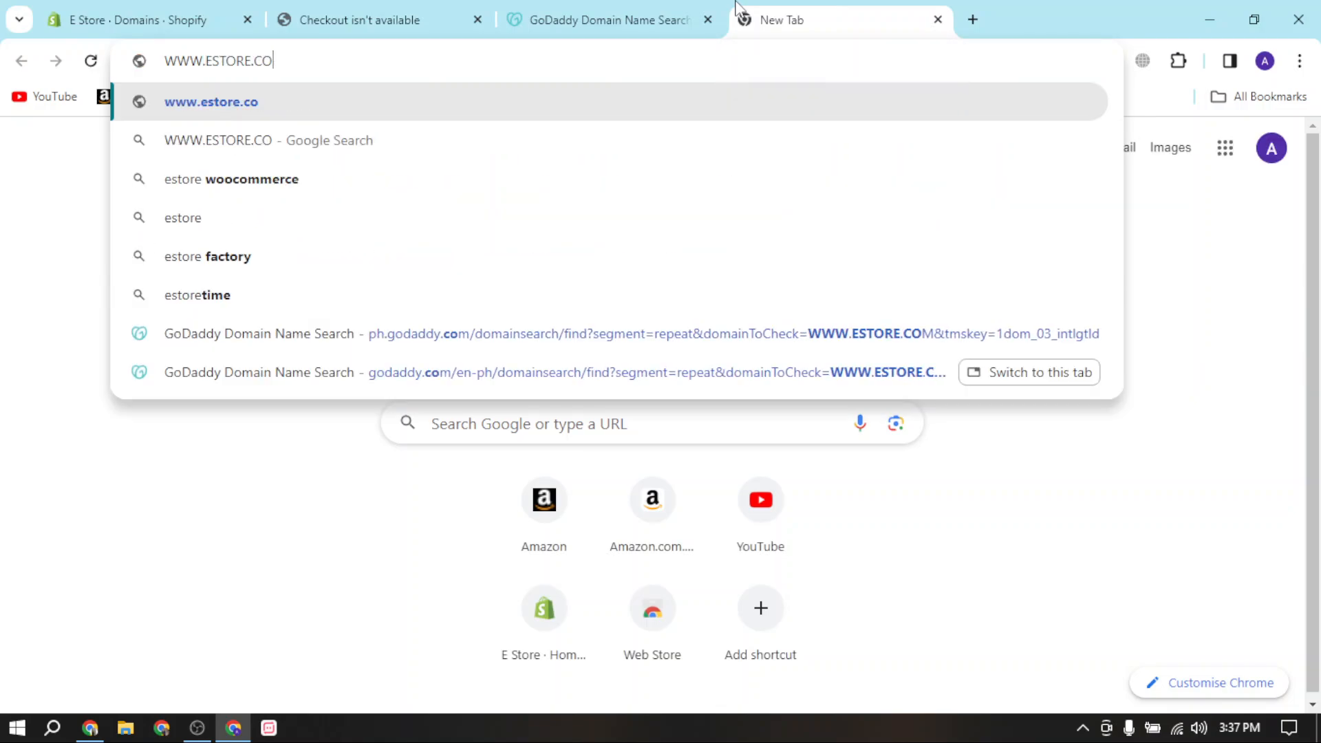
pyautogui.write('M')
pyautogui.press('Return')
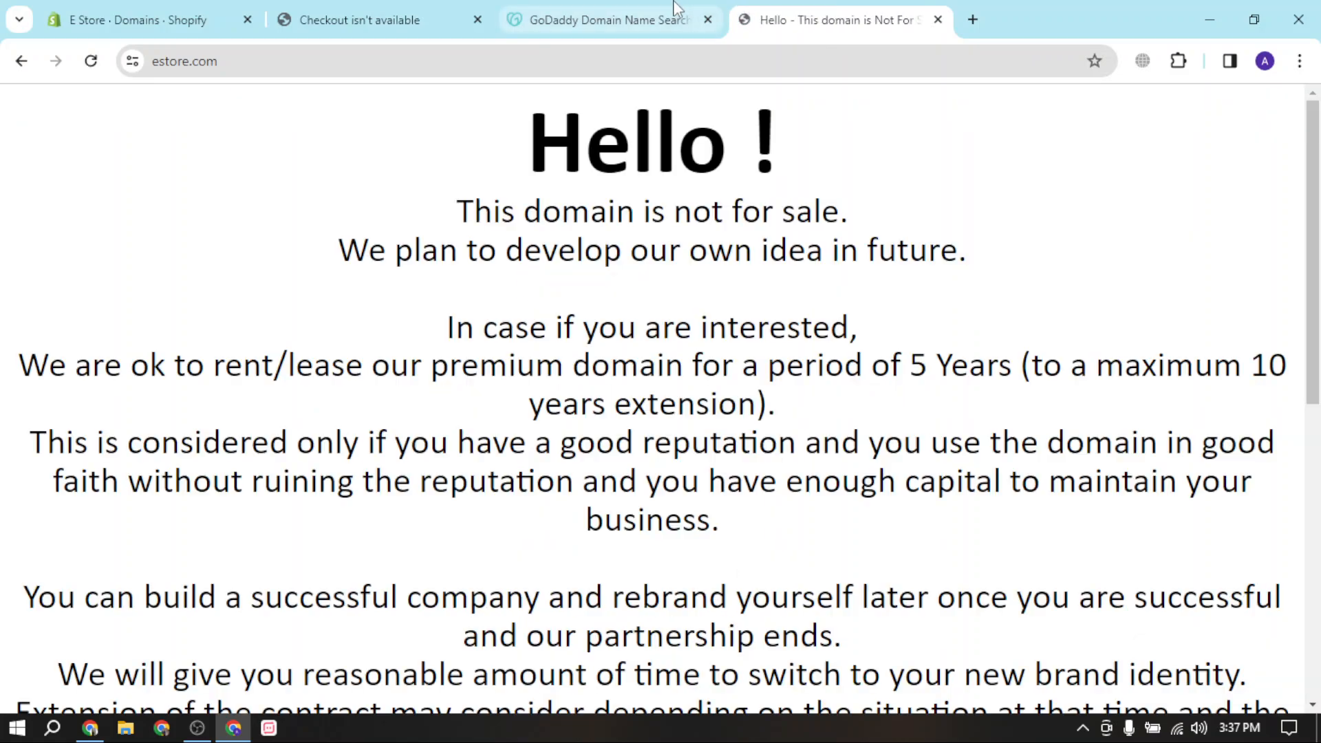
# Step: Return to the GoDaddy search results and compare the alternative domains and their first-year prices
pyautogui.click(605, 19)
pyautogui.scroll(-3, 500, 341)
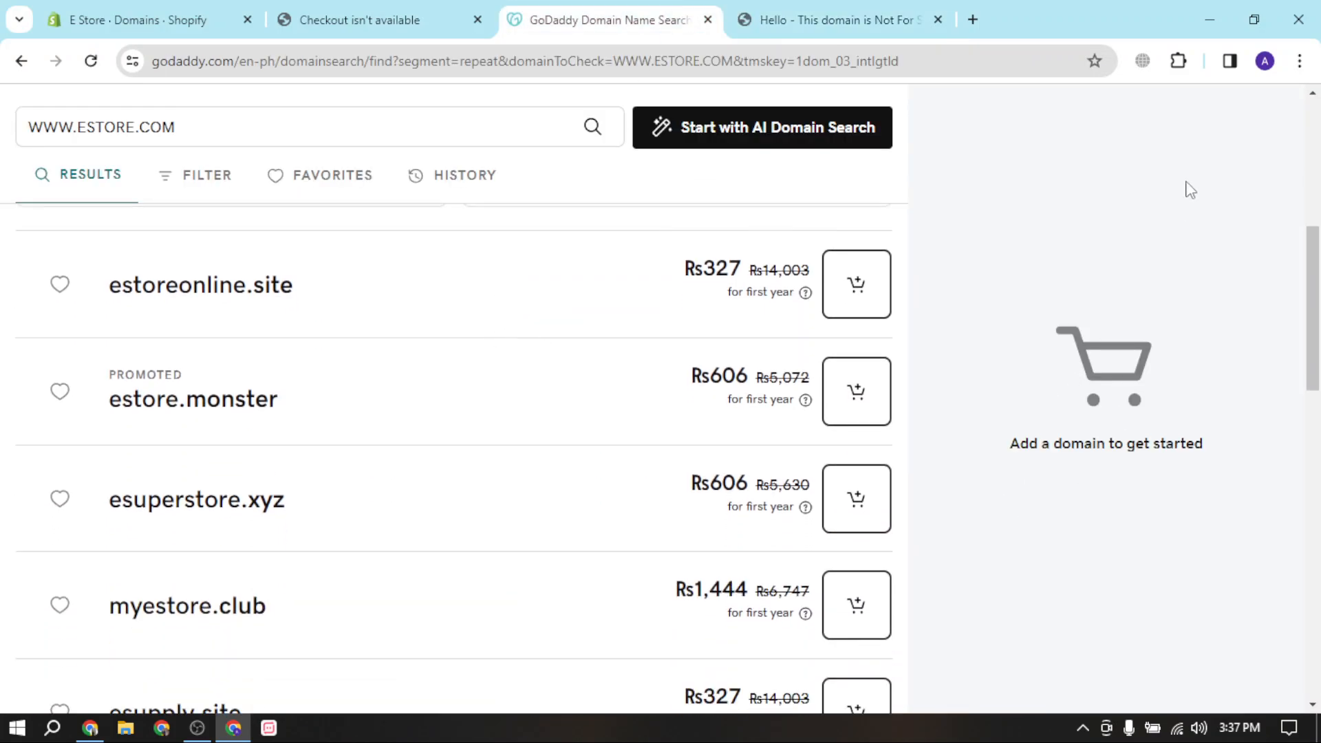
pyautogui.scroll(5, 1067, 398)
pyautogui.scroll(-4, 737, 473)
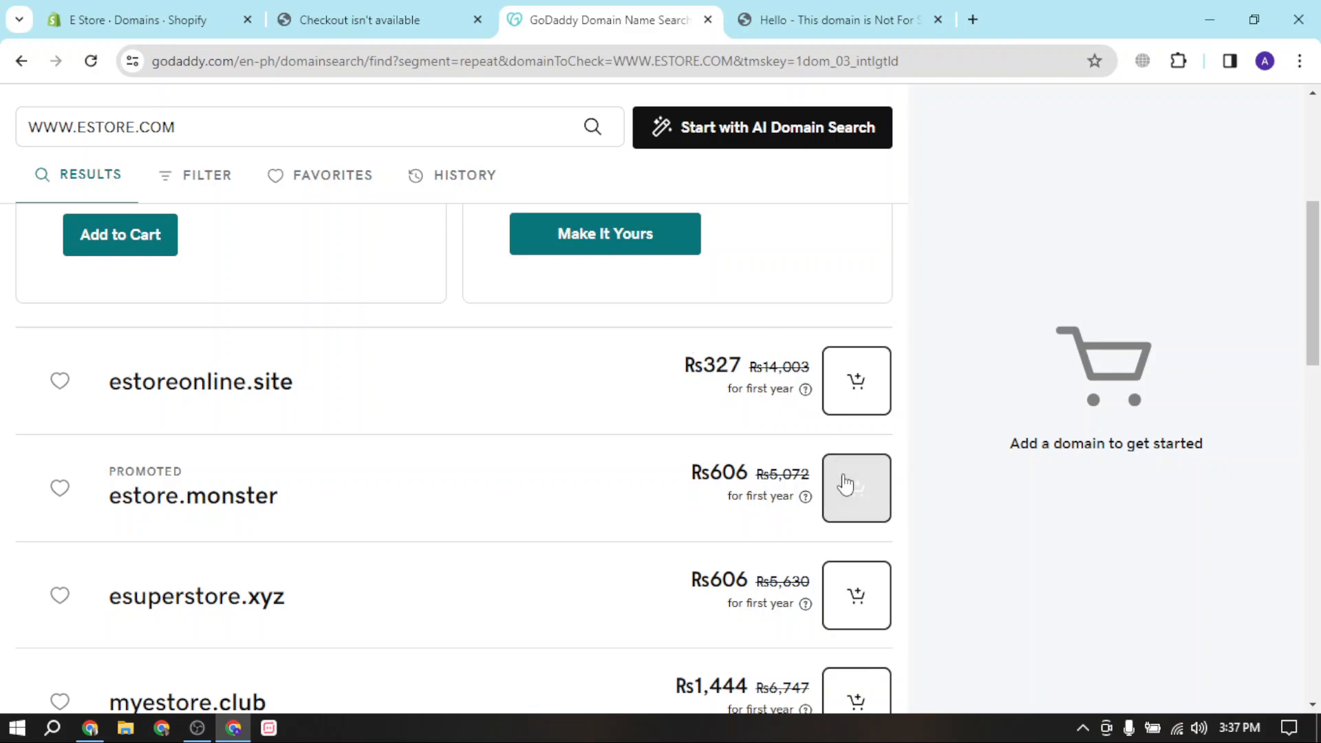
pyautogui.scroll(-3, 589, 502)
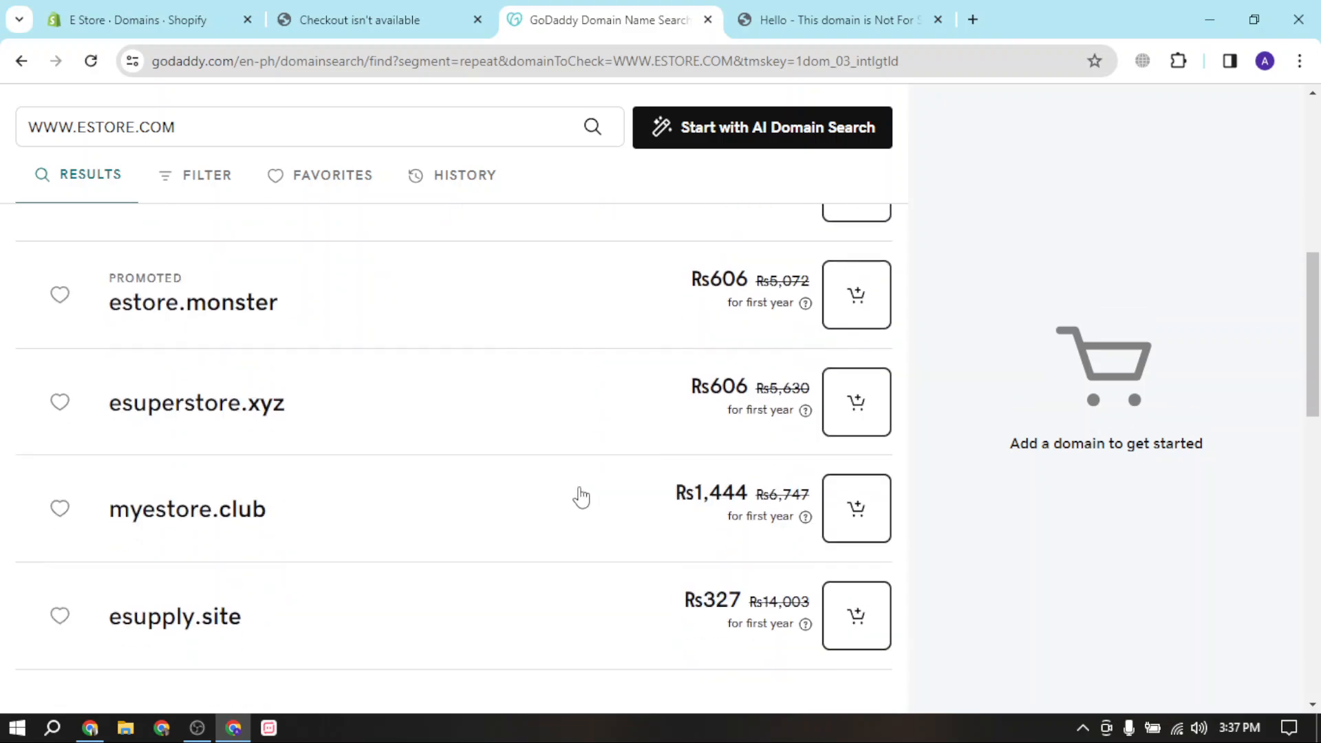
pyautogui.scroll(1, 589, 482)
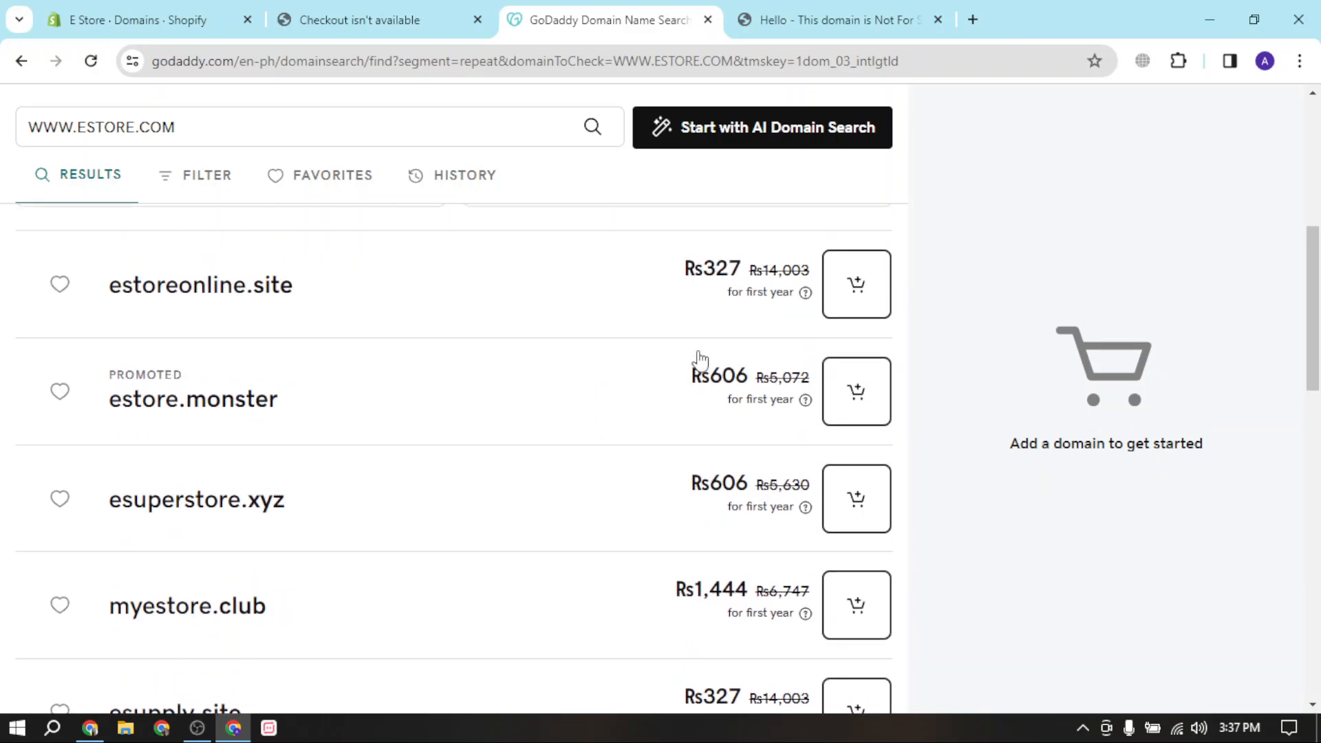
pyautogui.scroll(-3, 702, 360)
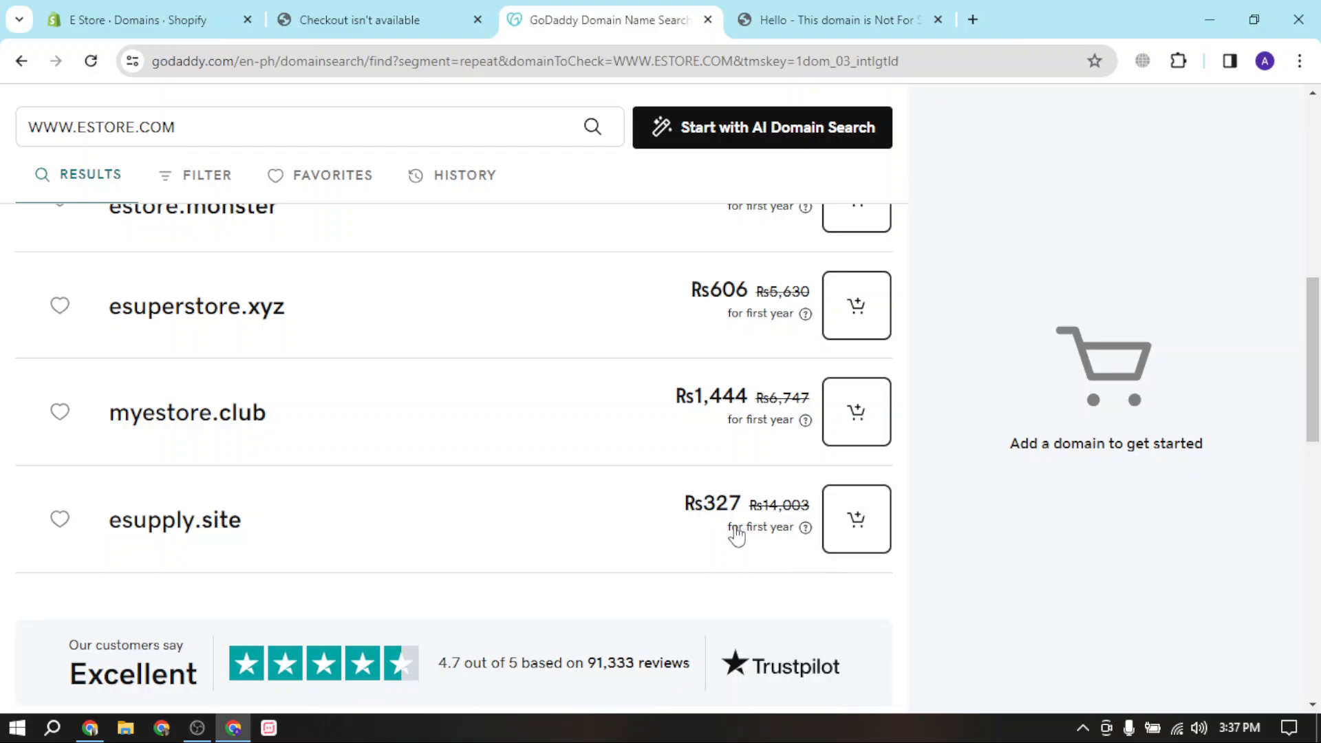
pyautogui.scroll(-5, 603, 521)
pyautogui.scroll(10, 590, 507)
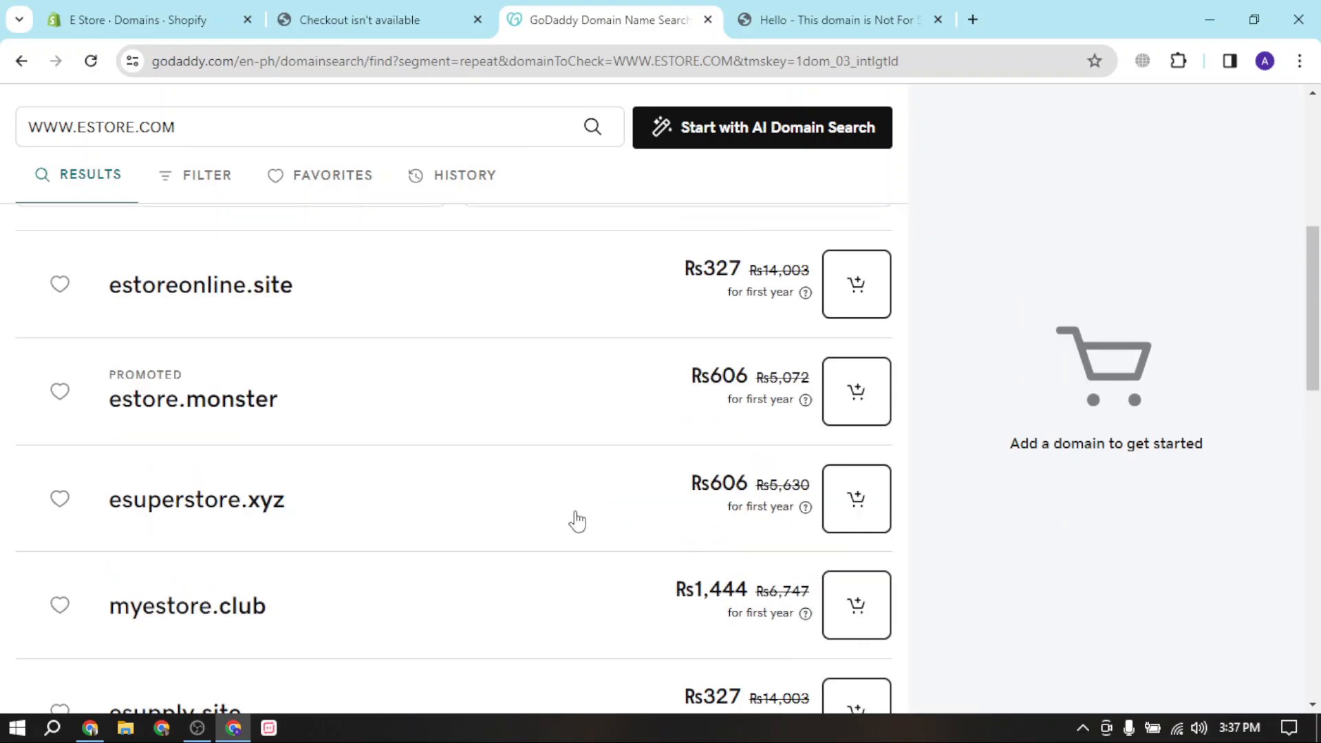
# Step: Switch back to the Shopify admin, close the store settings and open the online store's Blog posts page
pyautogui.hotkey('ctrl', '1')
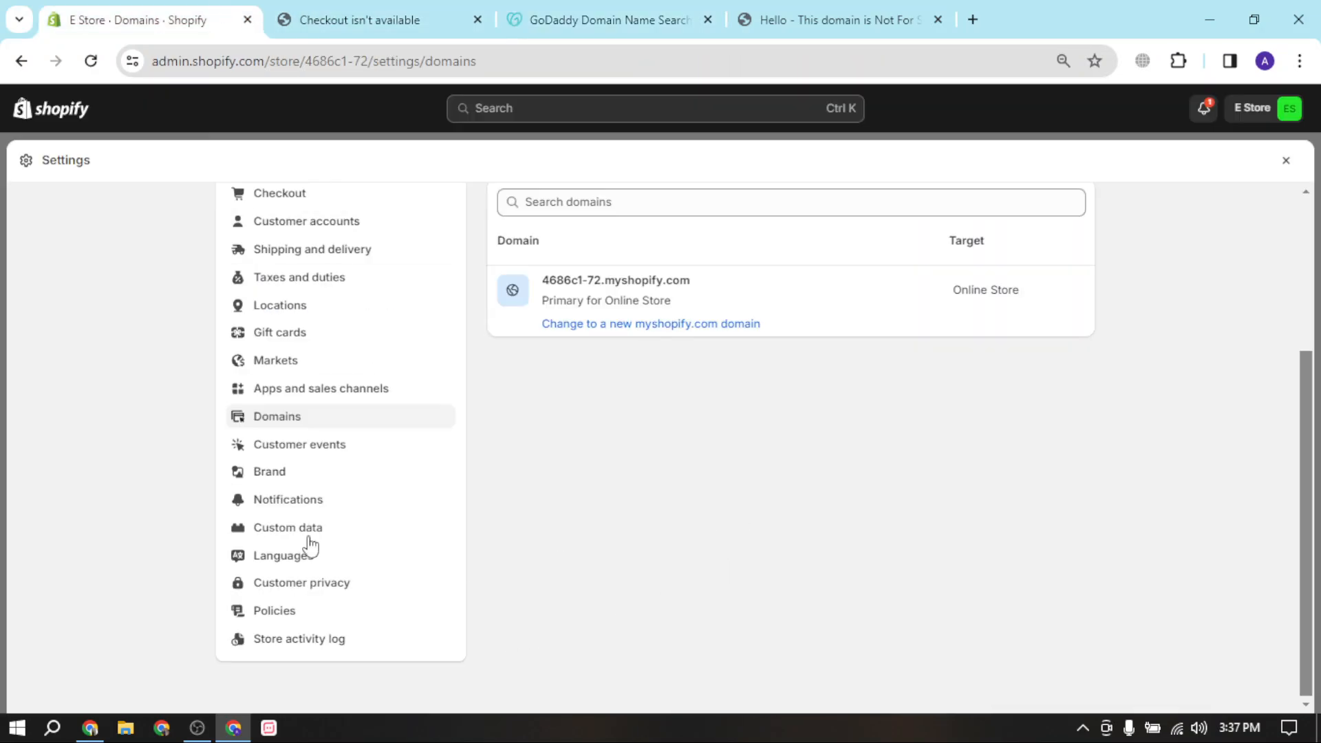
pyautogui.click(1286, 160)
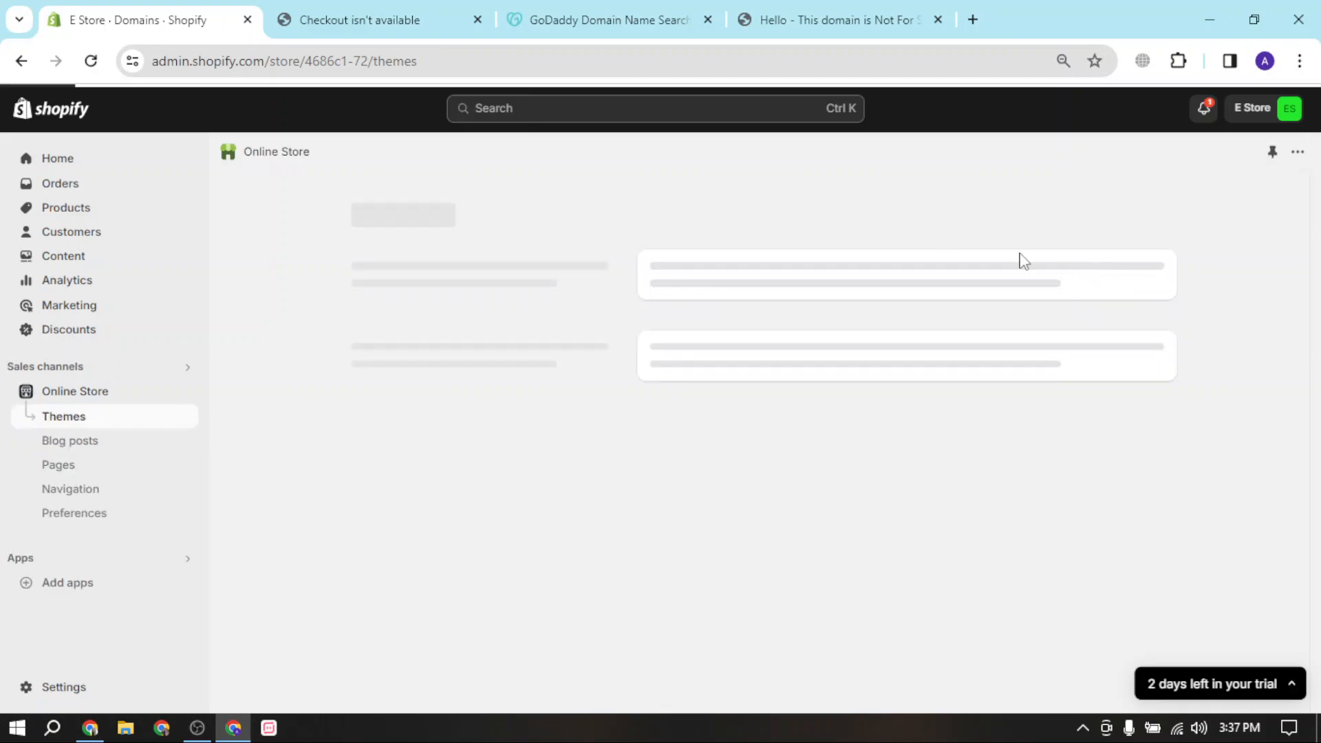
pyautogui.click(125, 445)
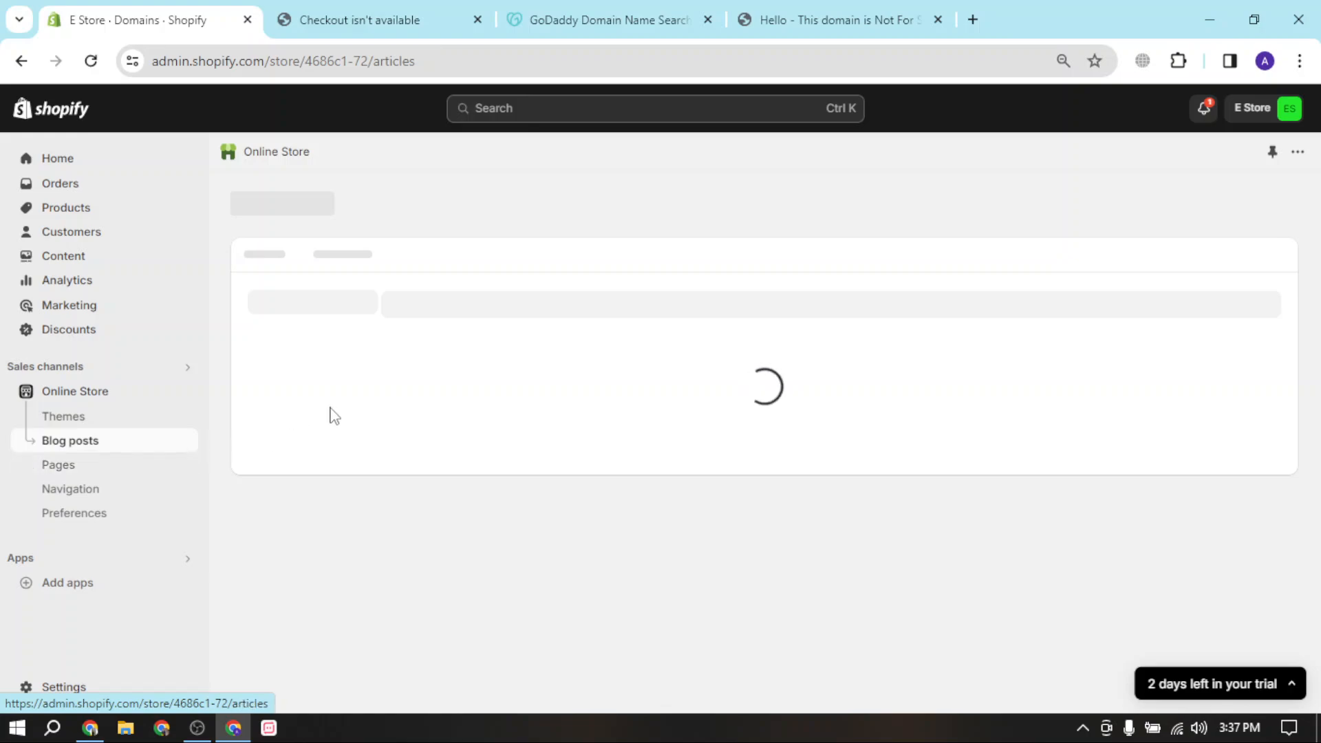
# Step: Take the storefront preview from the unavailable checkout back to the home page, and review the admin's Blog posts page
pyautogui.click(413, 21)
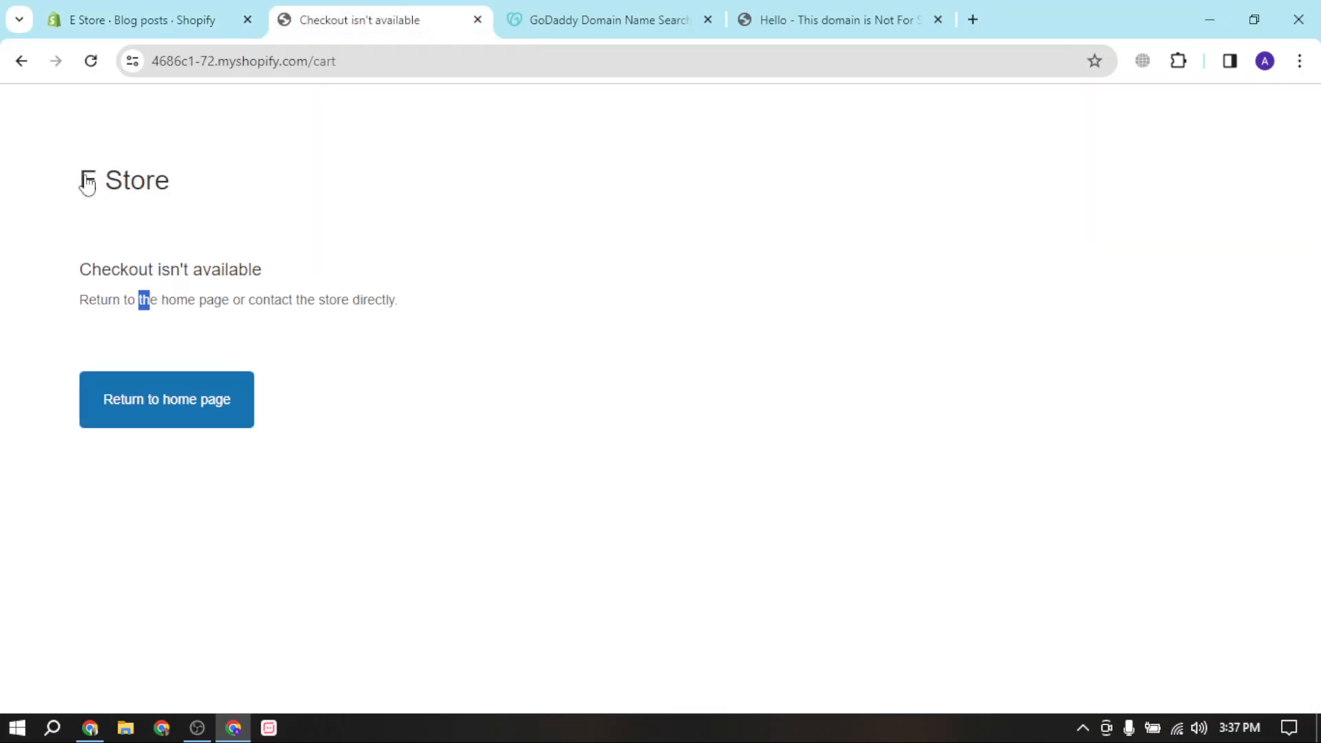
pyautogui.click(9, 63)
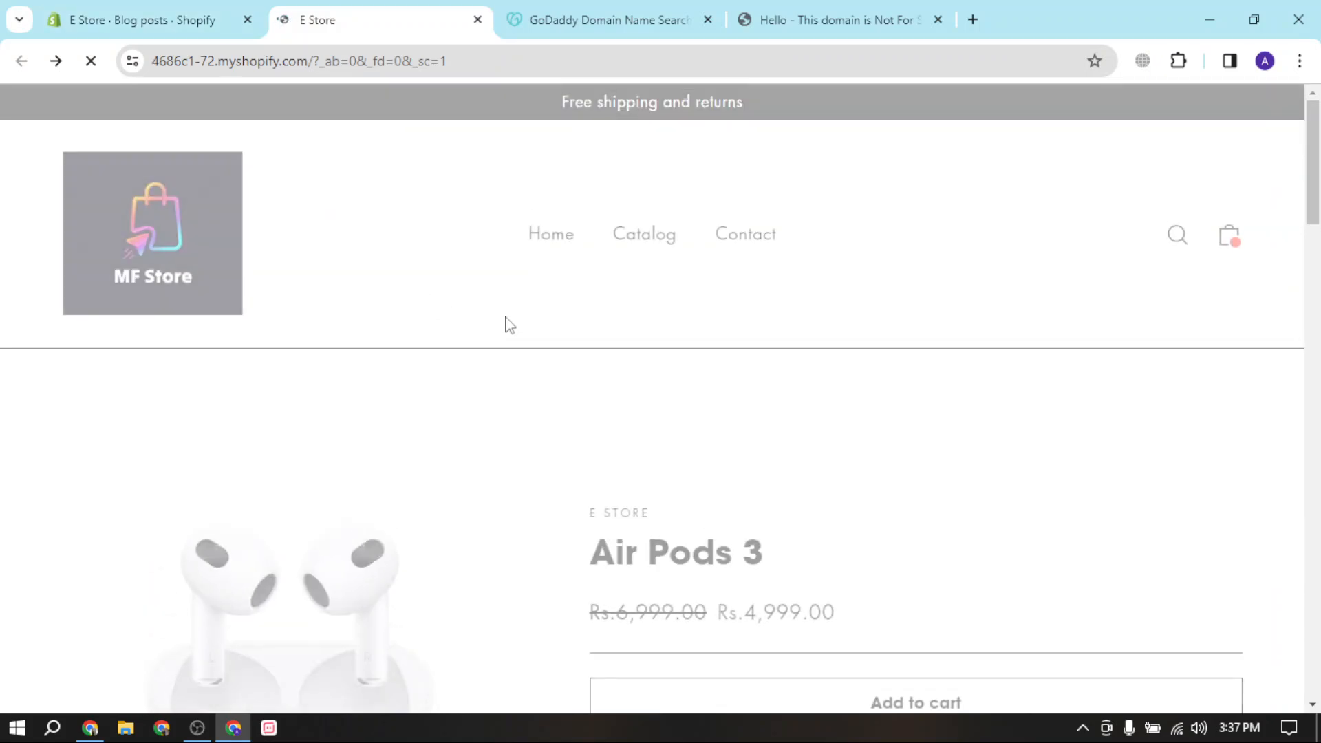
pyautogui.click(249, 9)
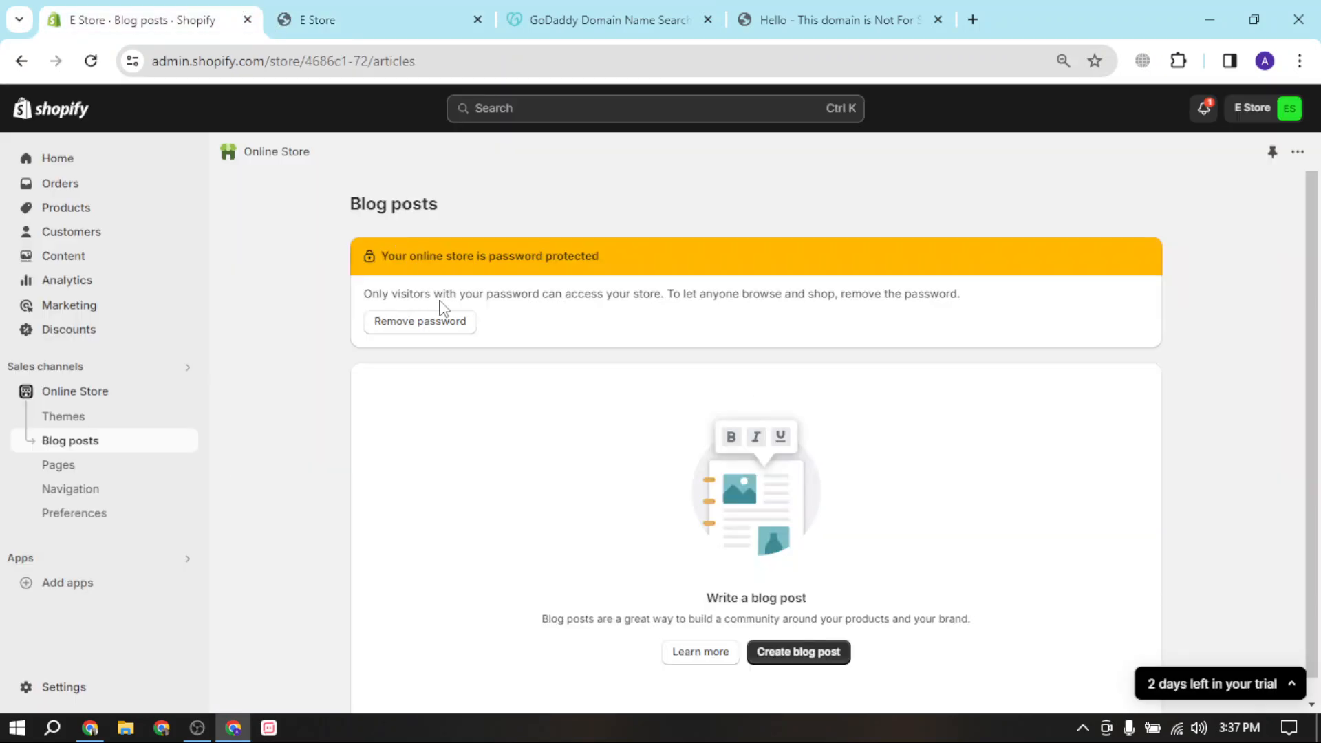
pyautogui.scroll(-1, 489, 324)
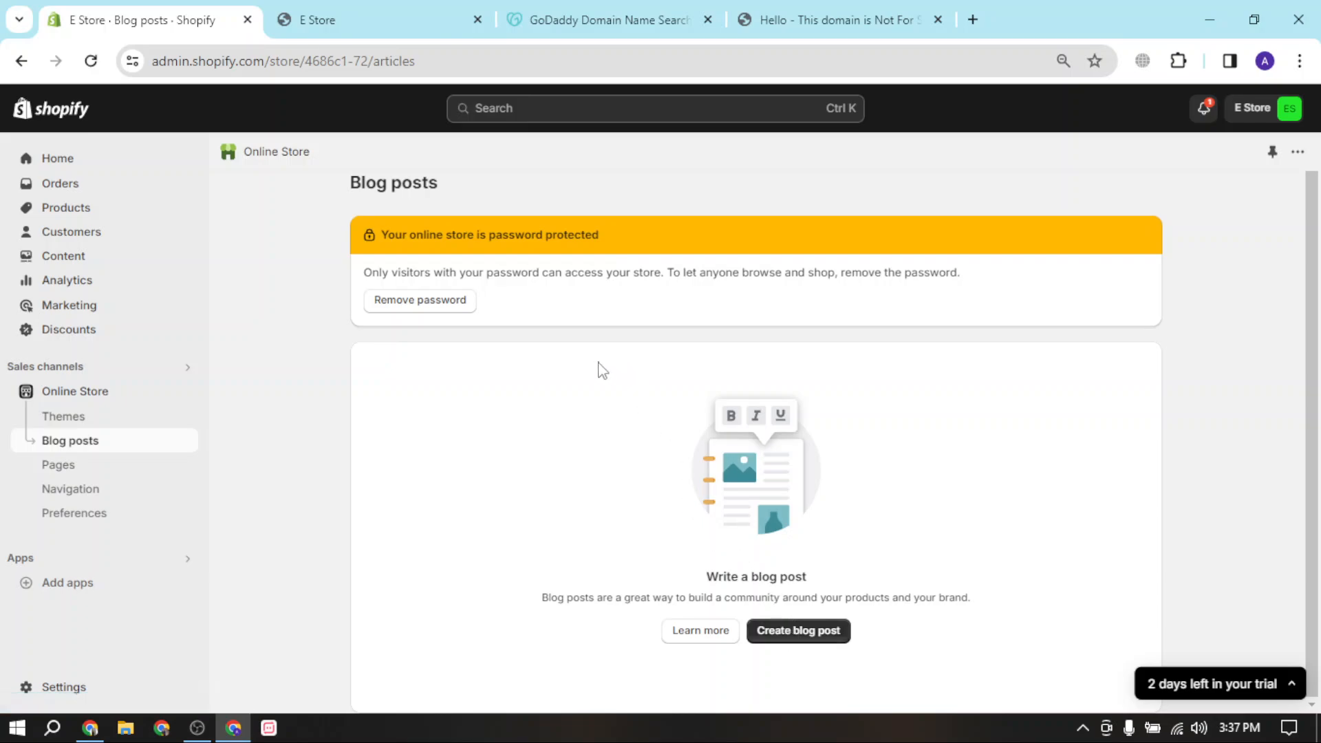
# Step: Examine the storefront home page preview from the header through the featured products to the footer
pyautogui.click(354, 11)
pyautogui.scroll(-7, 584, 434)
pyautogui.scroll(-15, 584, 444)
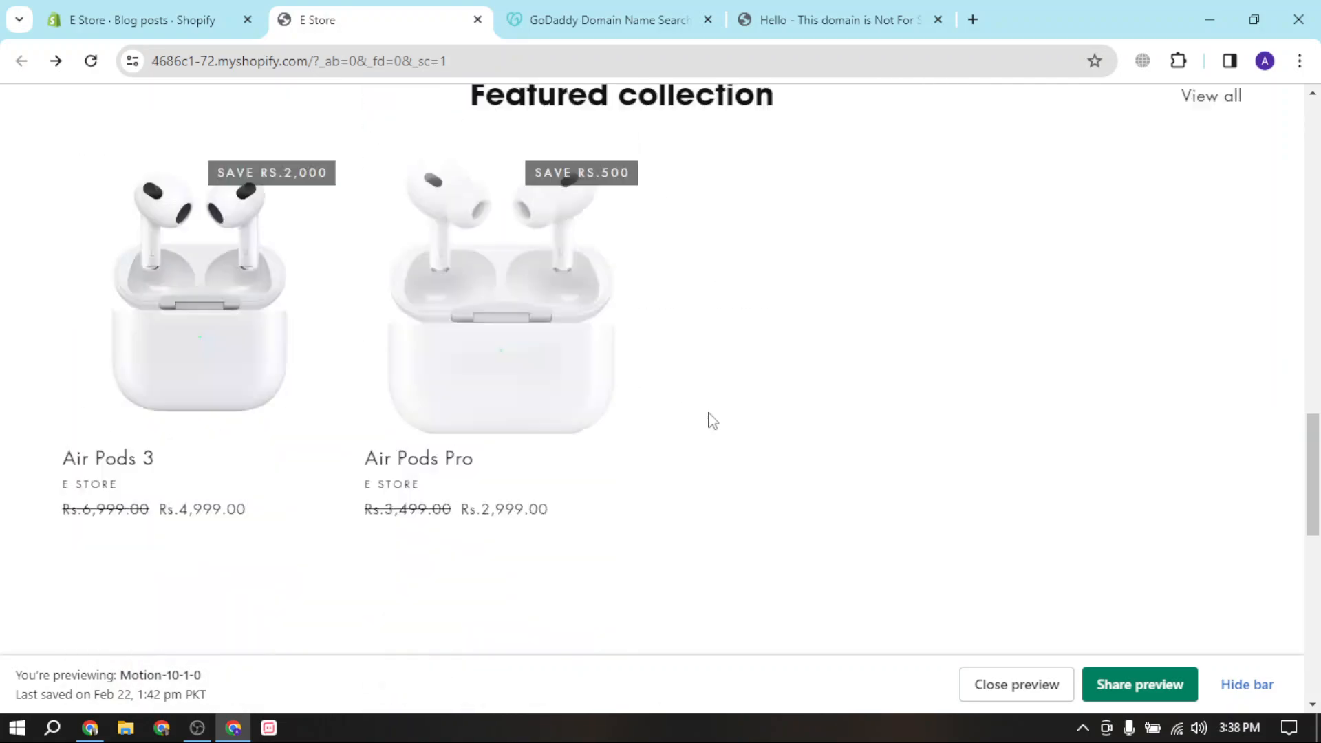
pyautogui.scroll(6, 678, 384)
pyautogui.scroll(10, 682, 375)
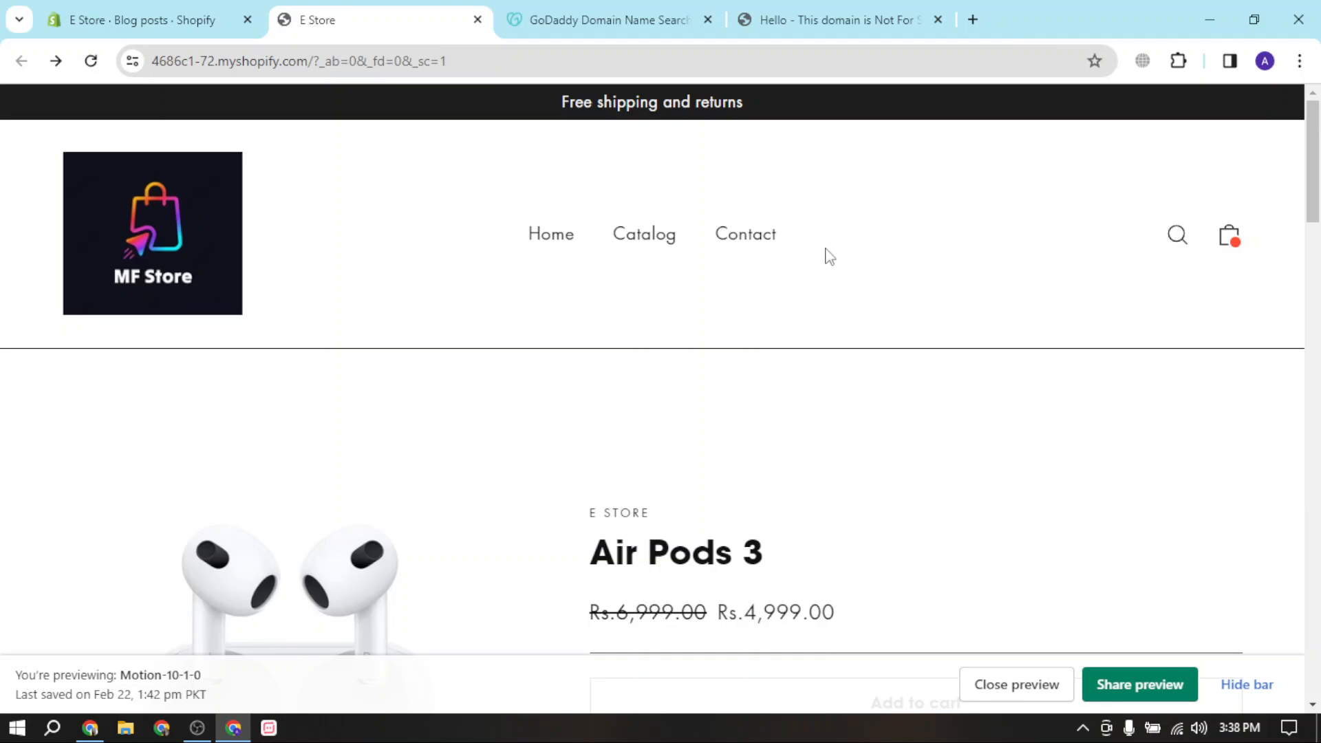
pyautogui.scroll(-15, 598, 399)
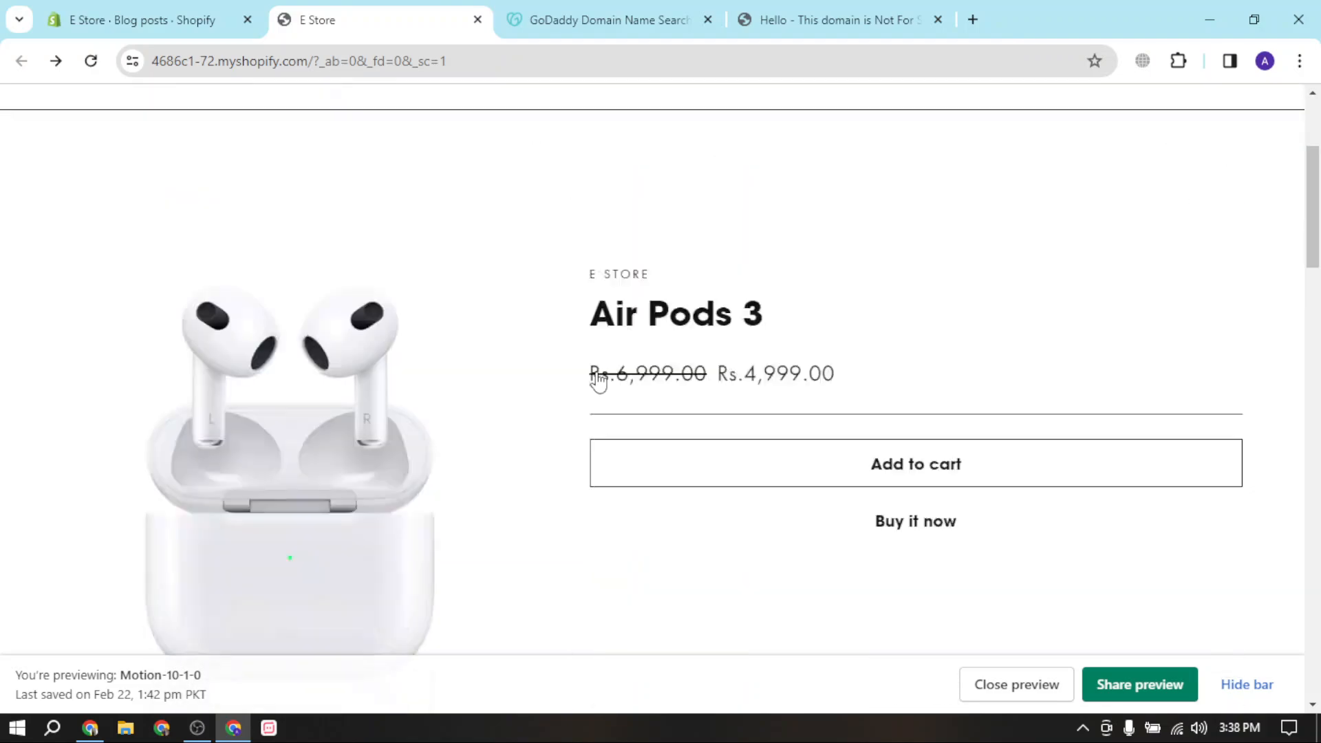
pyautogui.scroll(-2, 604, 432)
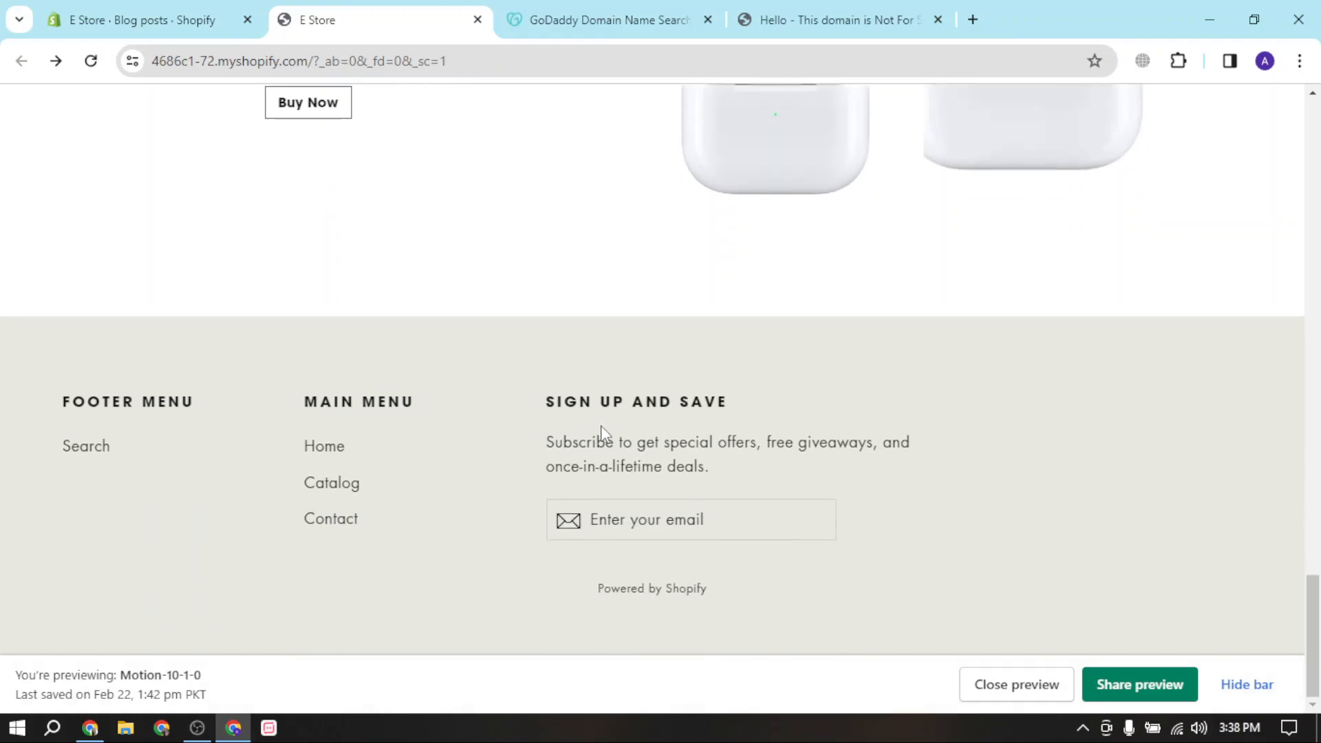
# Step: Open the online store's Pages list in the admin and view the Contact page on the storefront
pyautogui.click(212, 5)
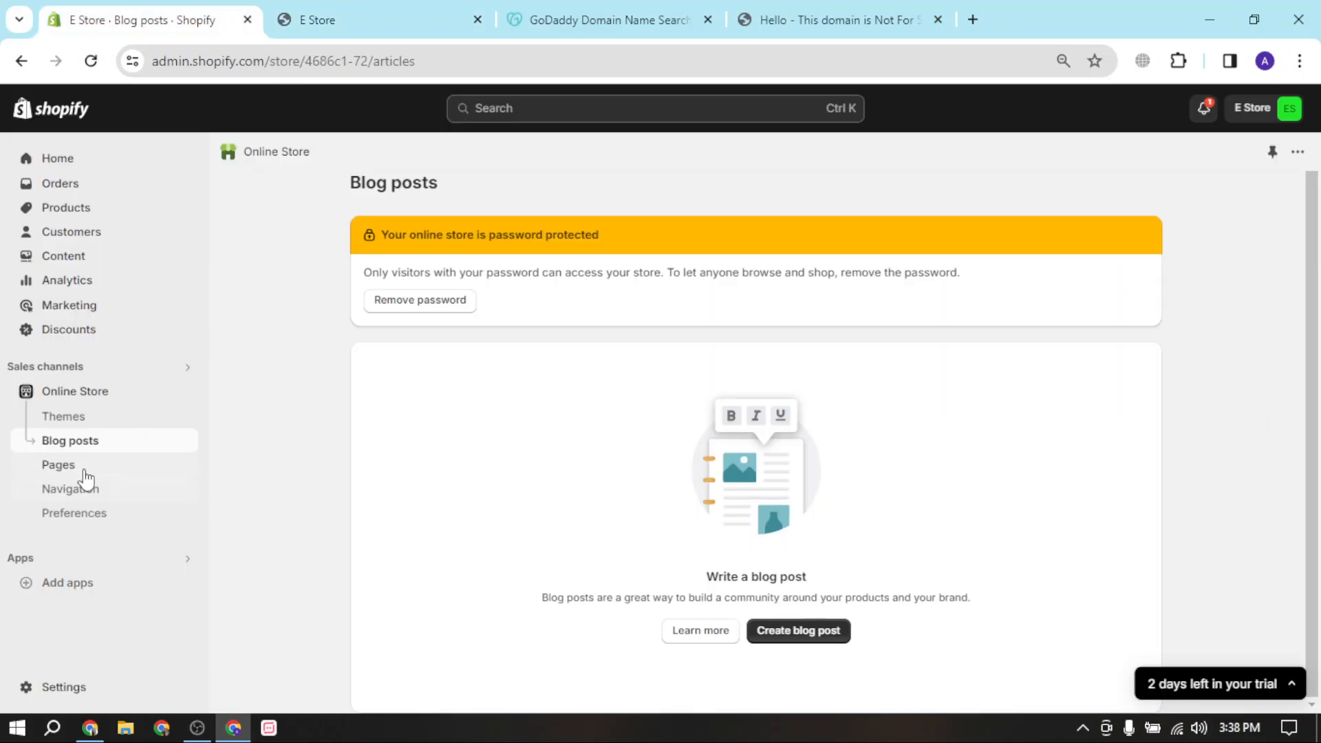
pyautogui.click(82, 470)
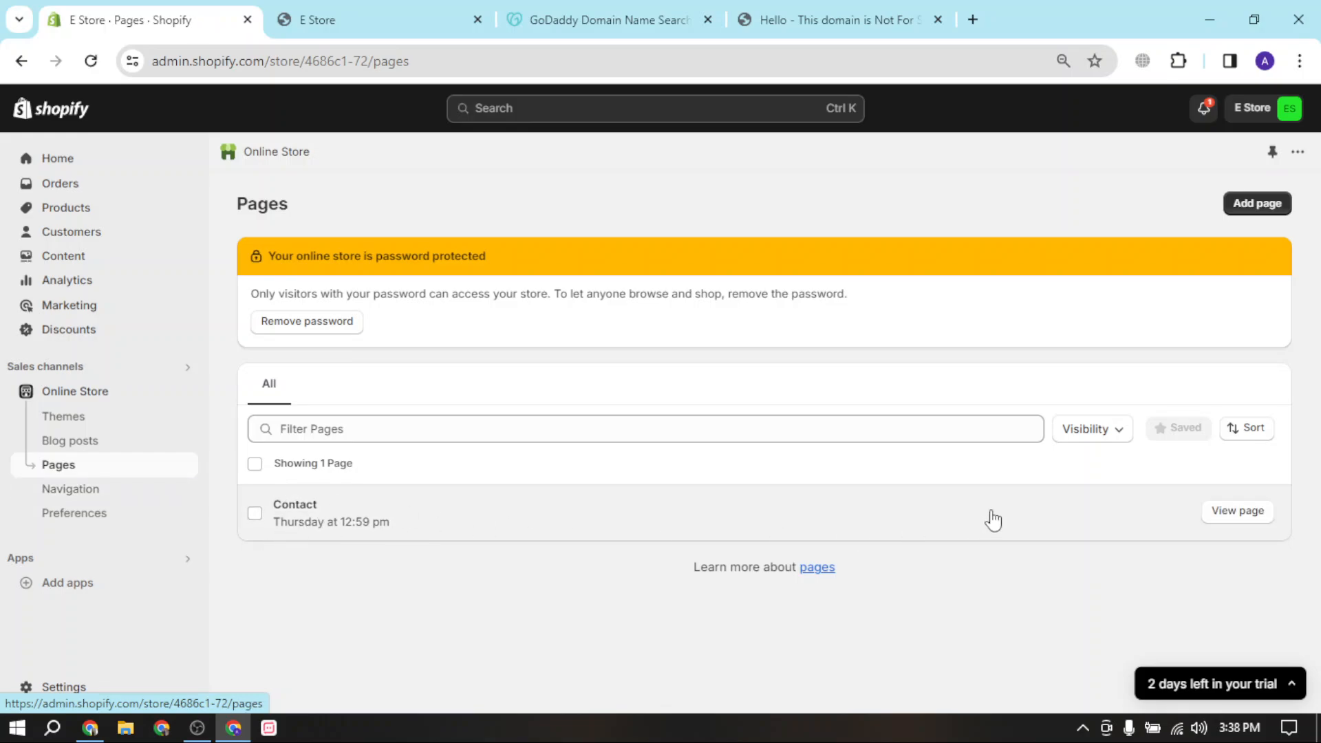
pyautogui.click(1236, 511)
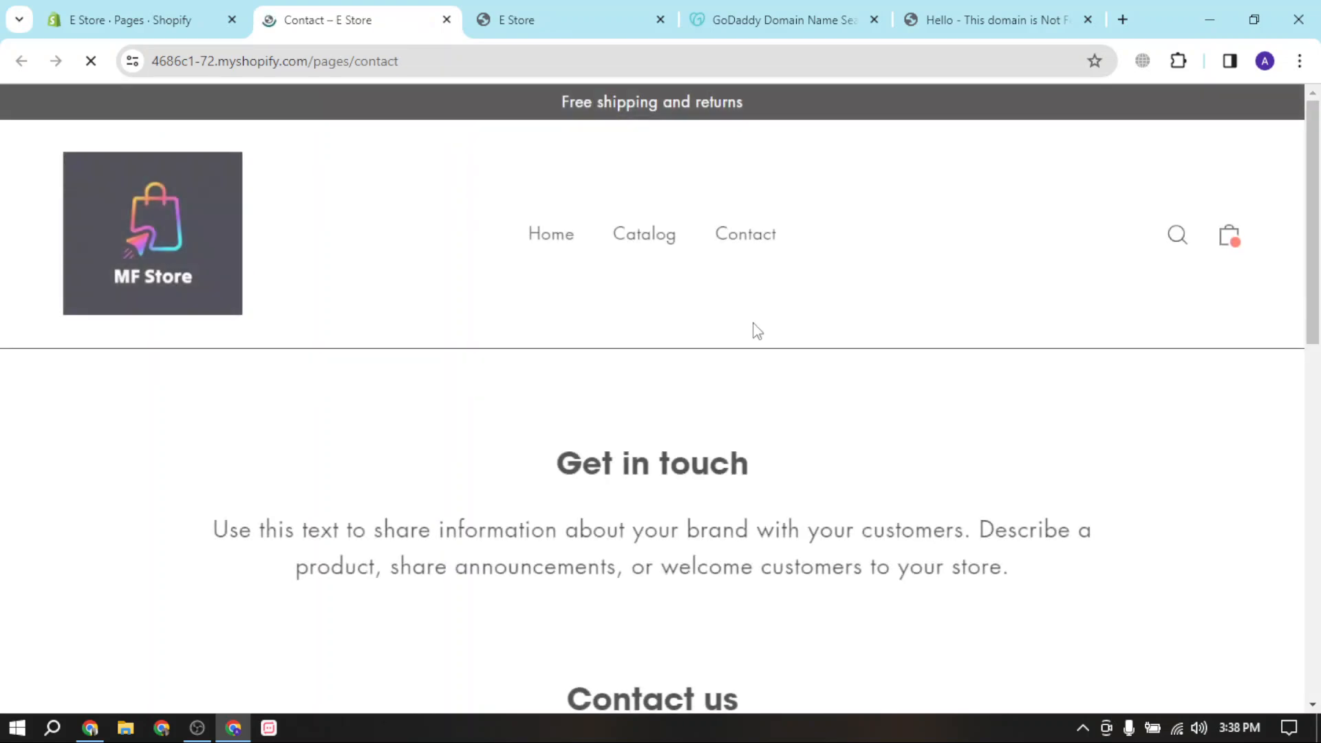
pyautogui.scroll(-4, 664, 309)
pyautogui.scroll(-2, 606, 427)
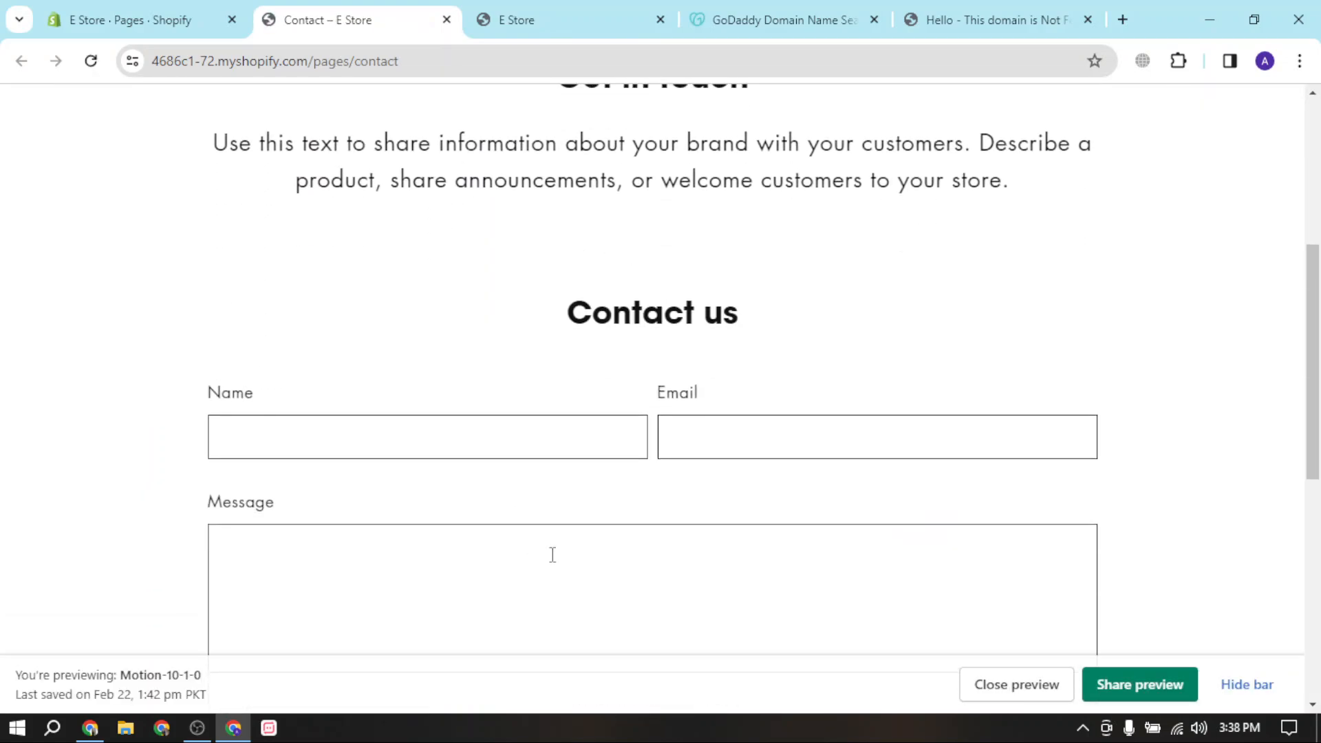
pyautogui.scroll(5, 399, 209)
# Step: Return to the Shopify admin and review the online store's Navigation menus and Preferences
pyautogui.click(131, 19)
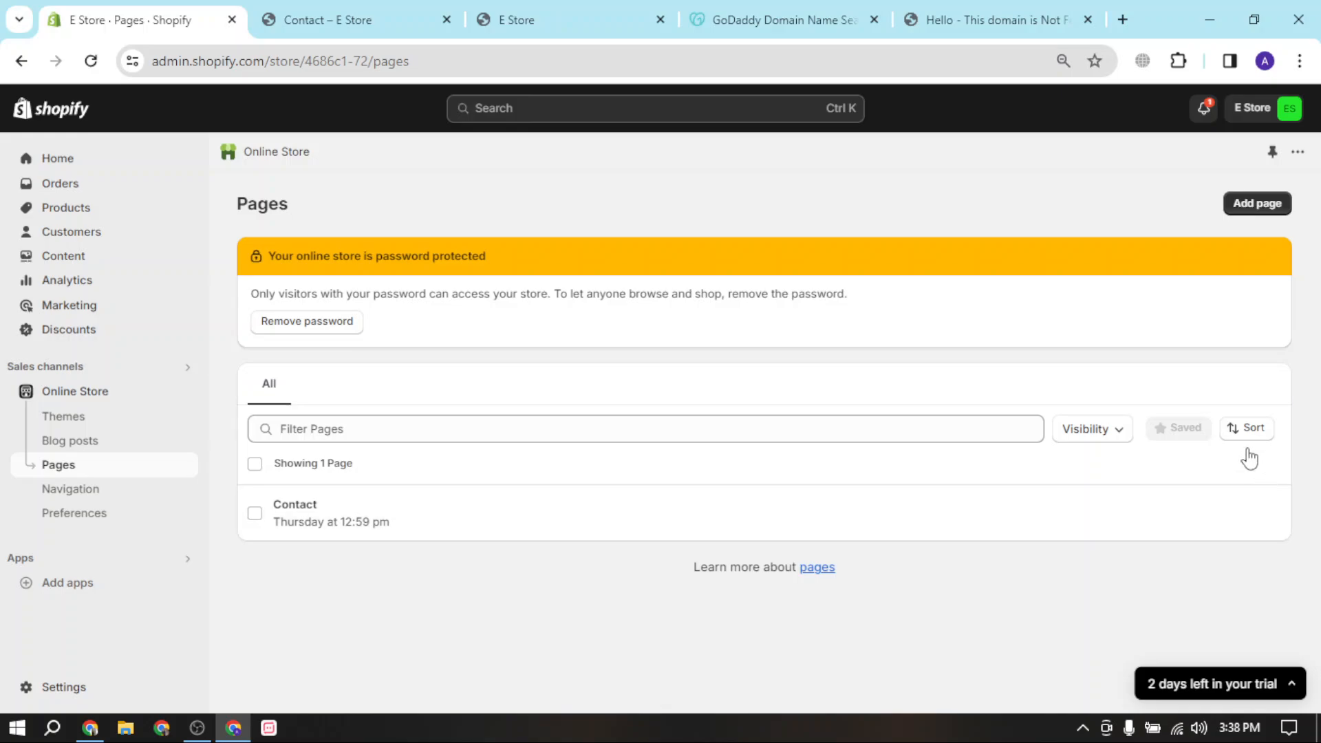
pyautogui.click(50, 493)
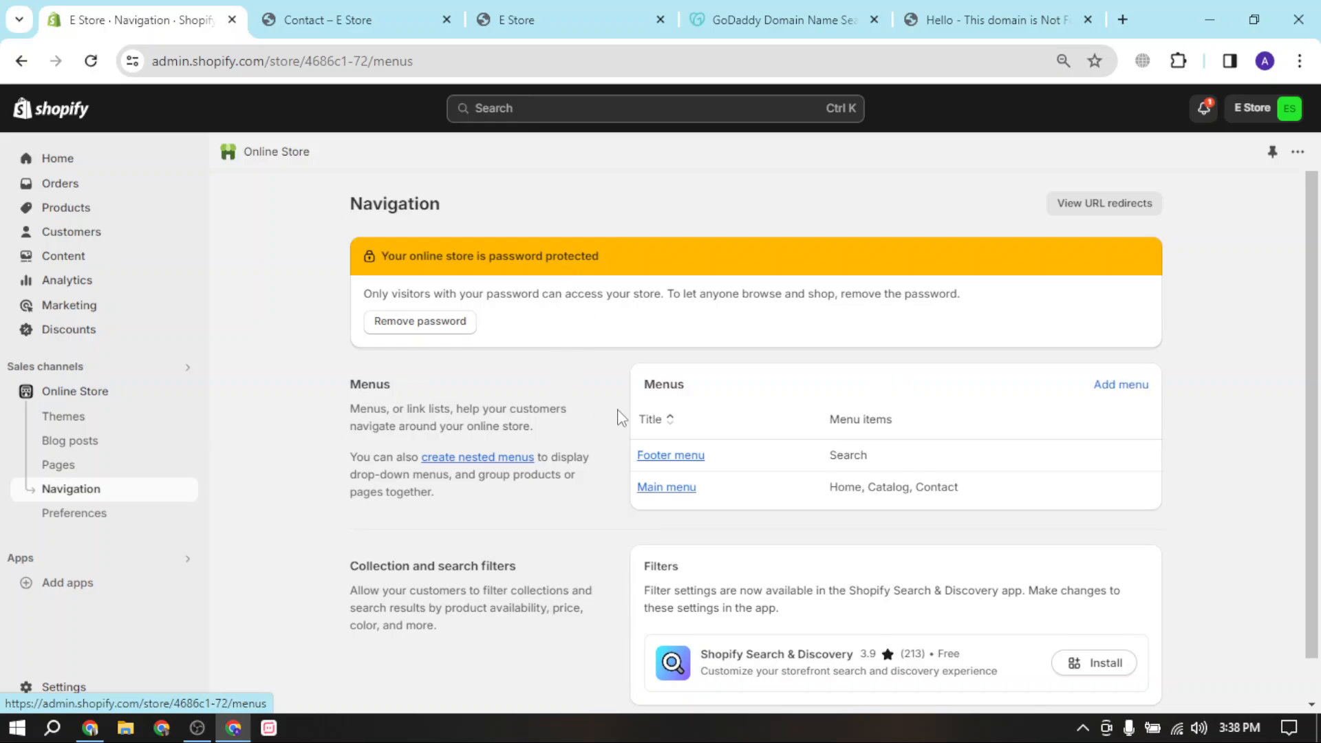
pyautogui.scroll(-1, 619, 417)
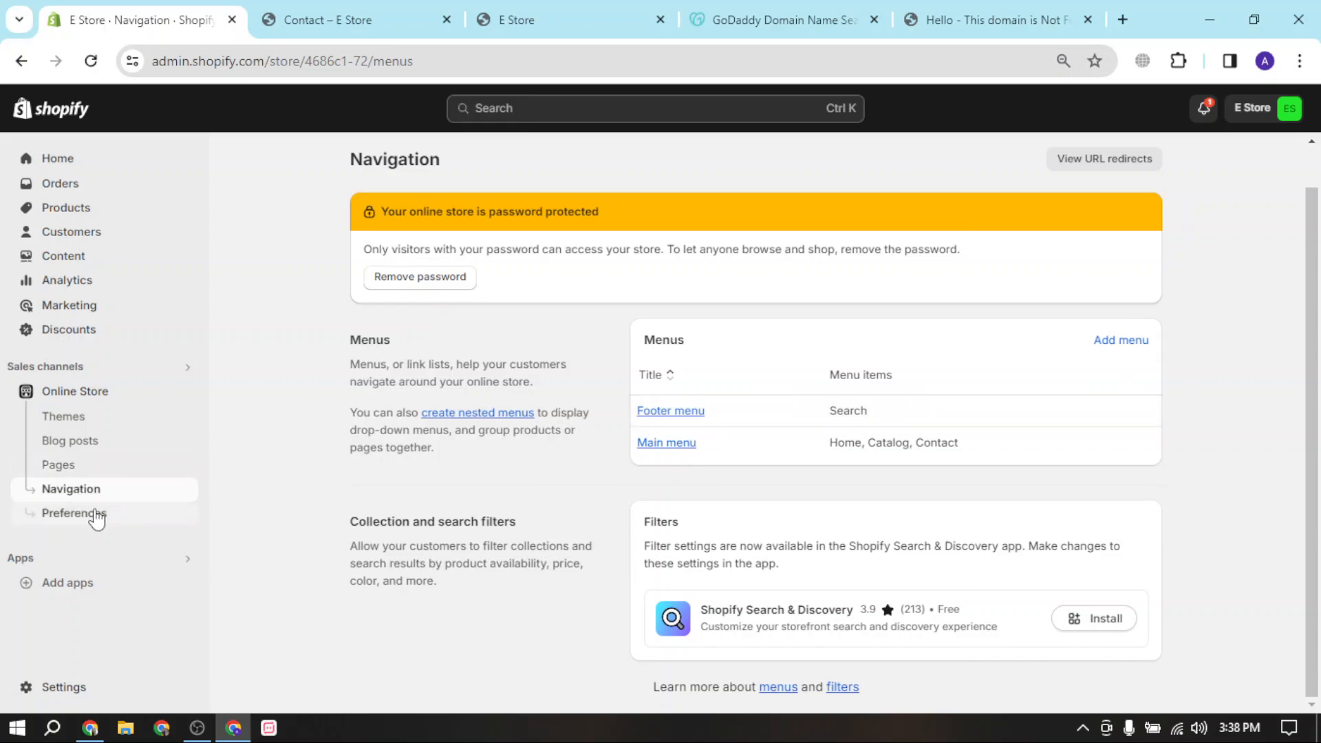
pyautogui.click(97, 513)
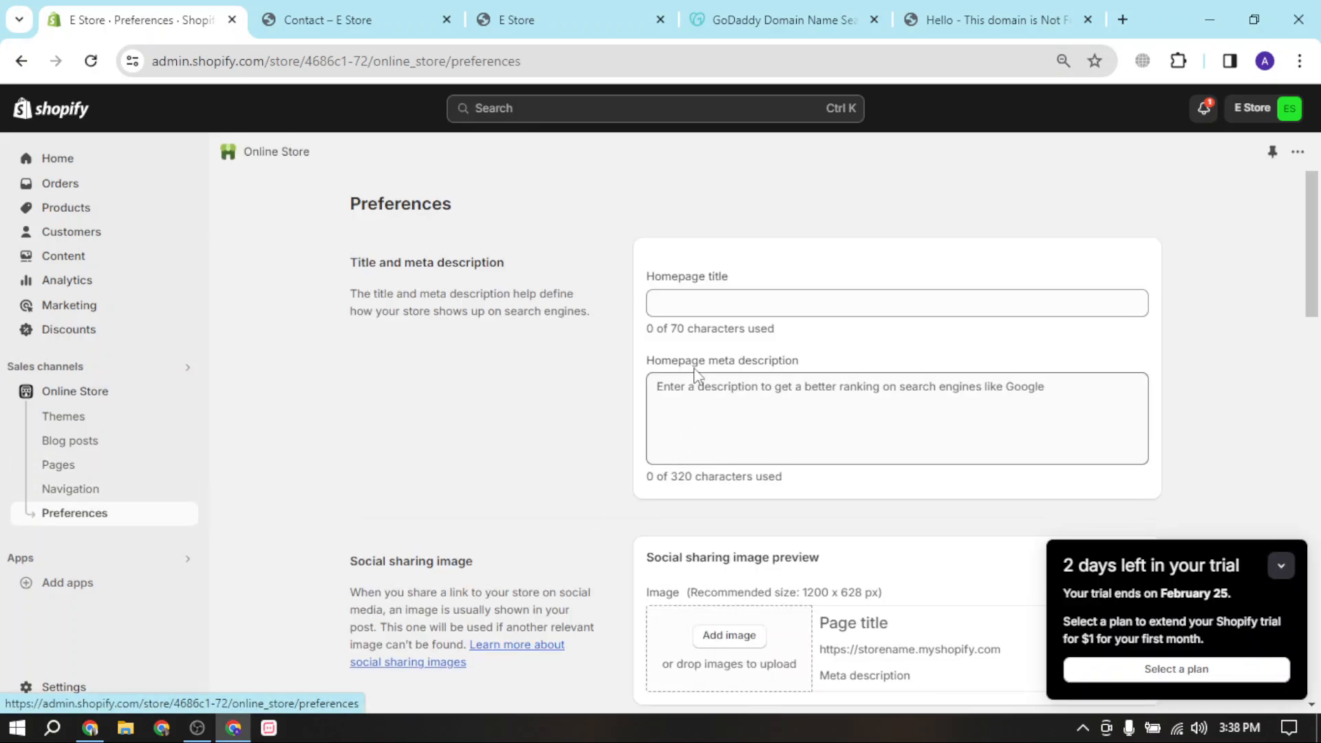
# Step: Try adding a navigation menu titled SAD and leave the page without saving it
pyautogui.click(131, 490)
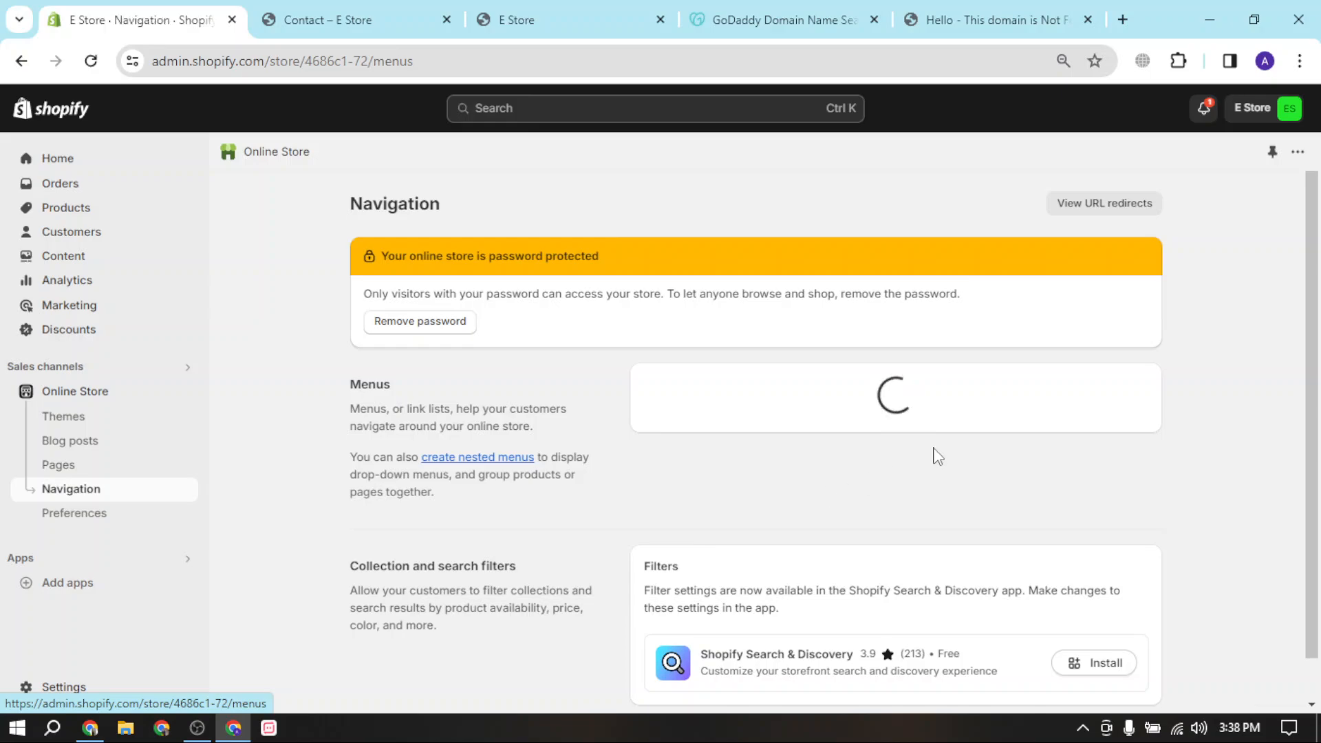
pyautogui.click(1128, 389)
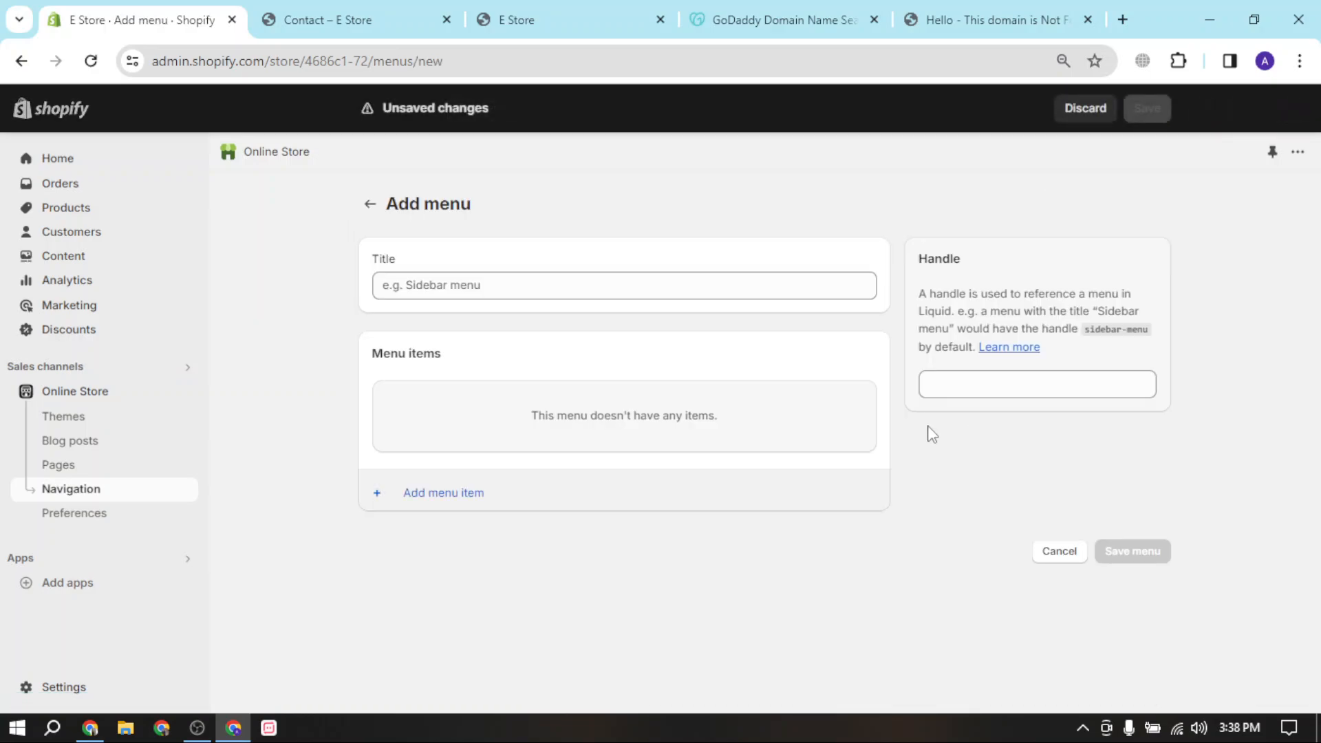
pyautogui.click(541, 289)
pyautogui.write('SAD')
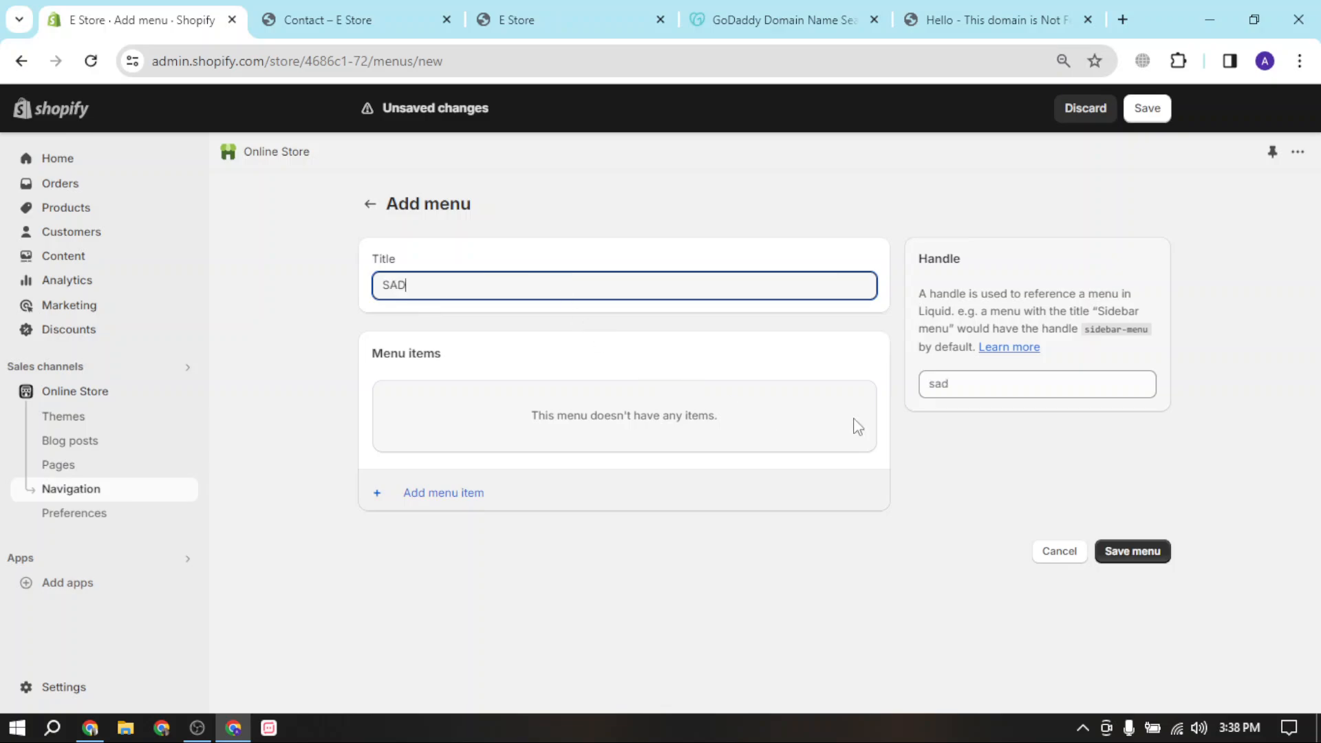
pyautogui.click(991, 386)
pyautogui.click(686, 272)
pyautogui.click(1074, 558)
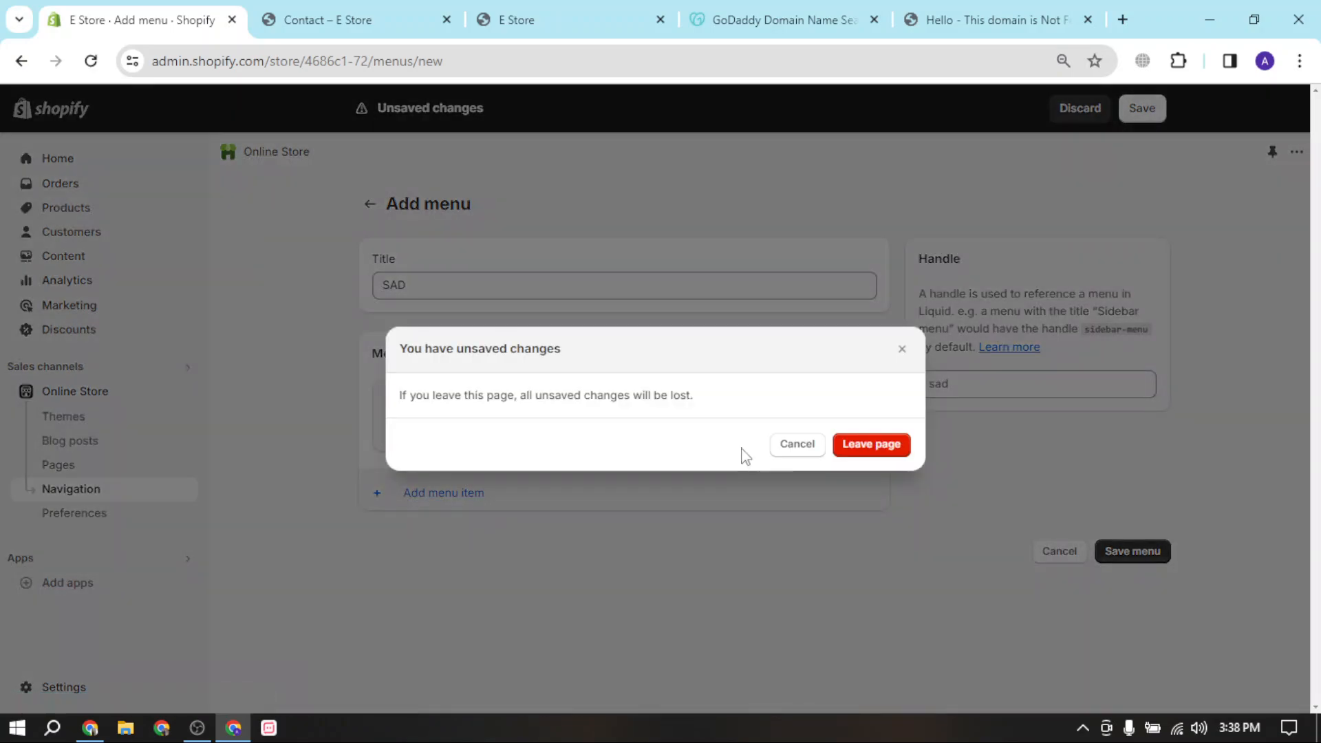
pyautogui.click(857, 451)
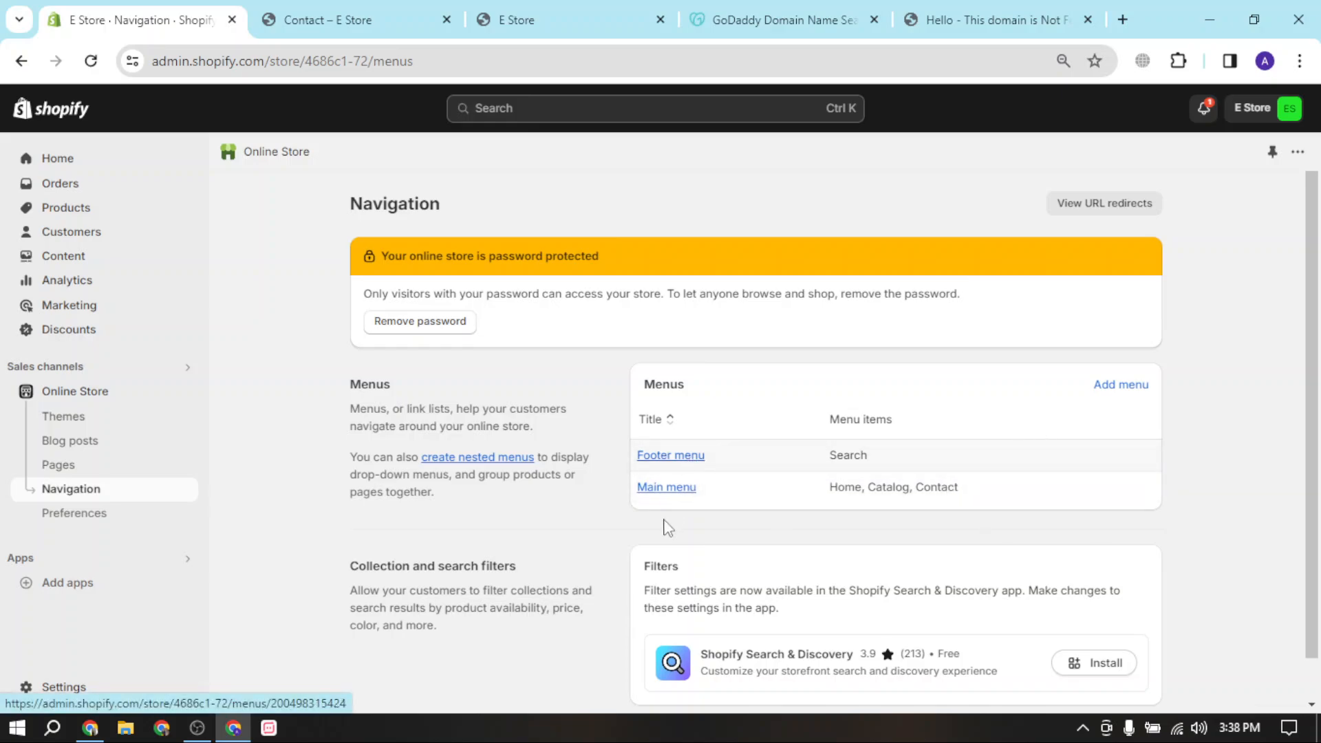
# Step: Compare the header and footer menus on the storefront Contact page with the Footer menu and Main menu in the admin's Navigation
pyautogui.click(348, 13)
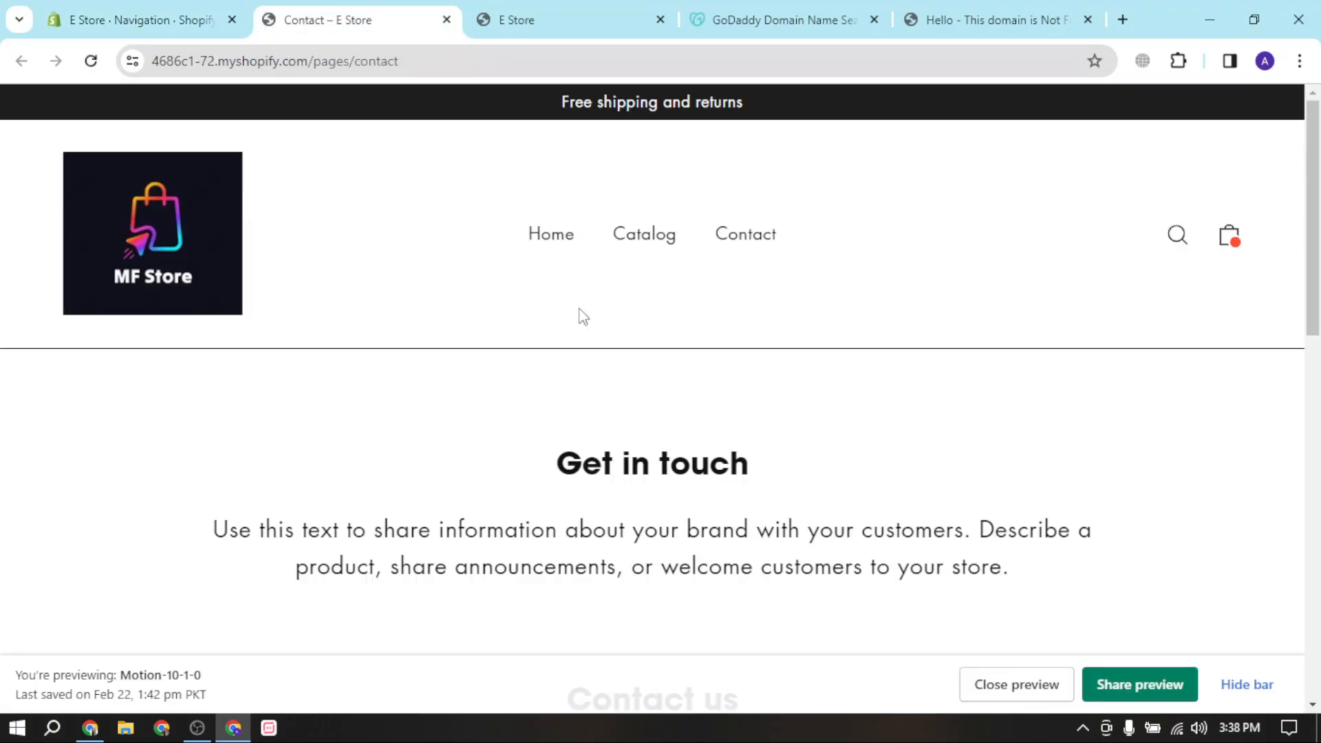
pyautogui.moveTo(581, 316); pyautogui.dragTo(521, 126)
pyautogui.click(141, 19)
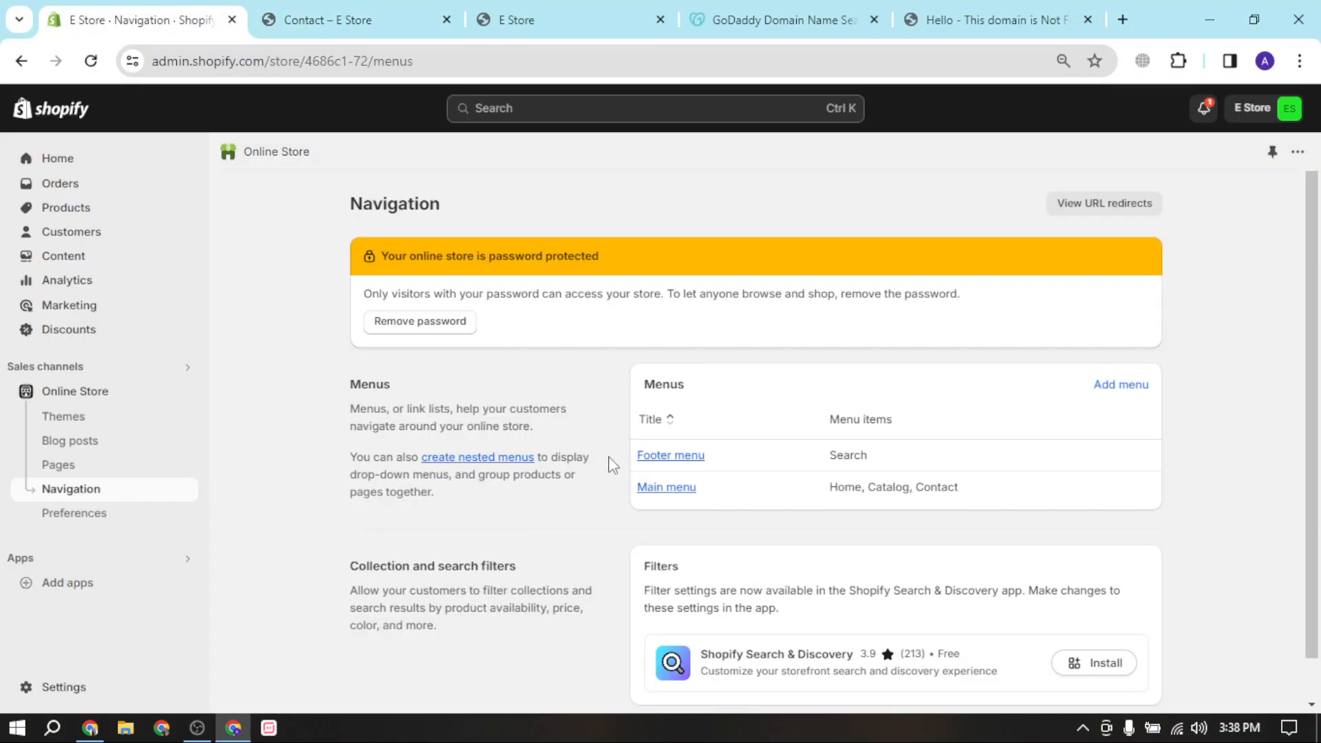
pyautogui.click(348, 20)
pyautogui.scroll(-10, 591, 386)
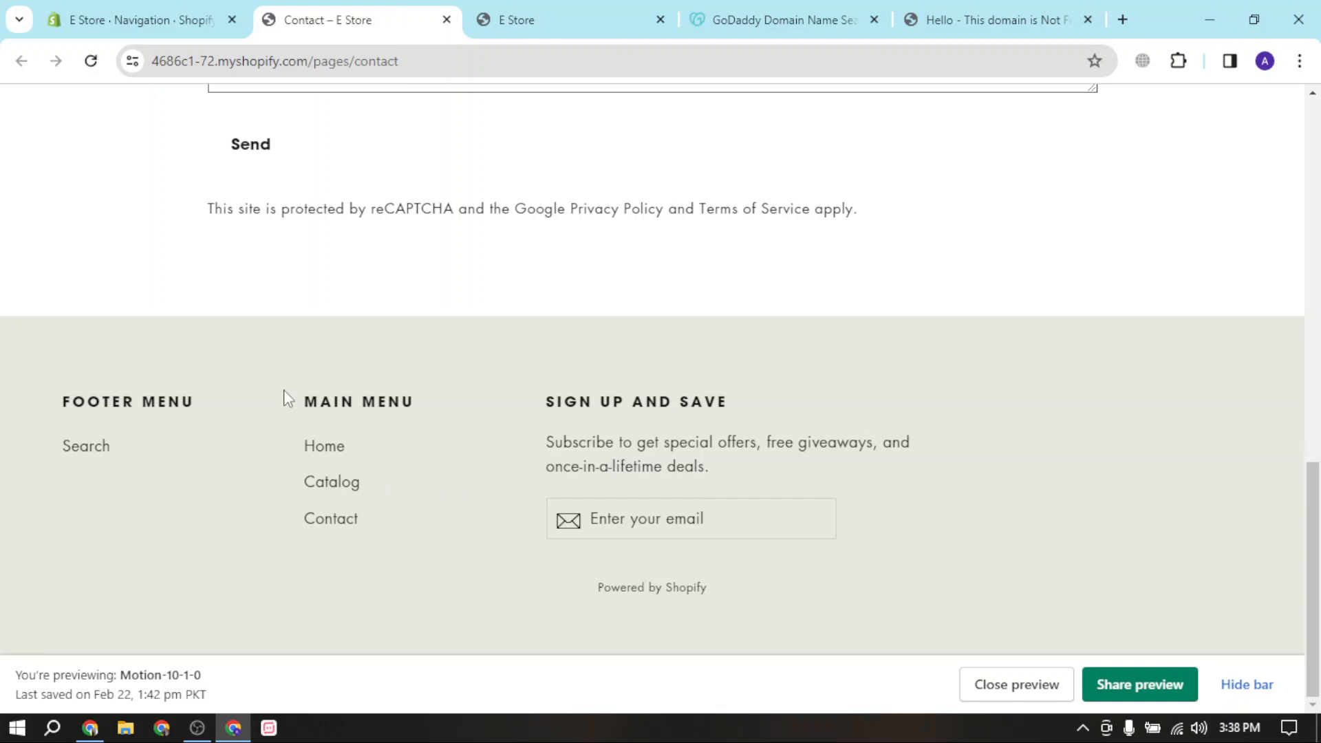
pyautogui.moveTo(283, 390); pyautogui.dragTo(399, 584)
pyautogui.click(141, 19)
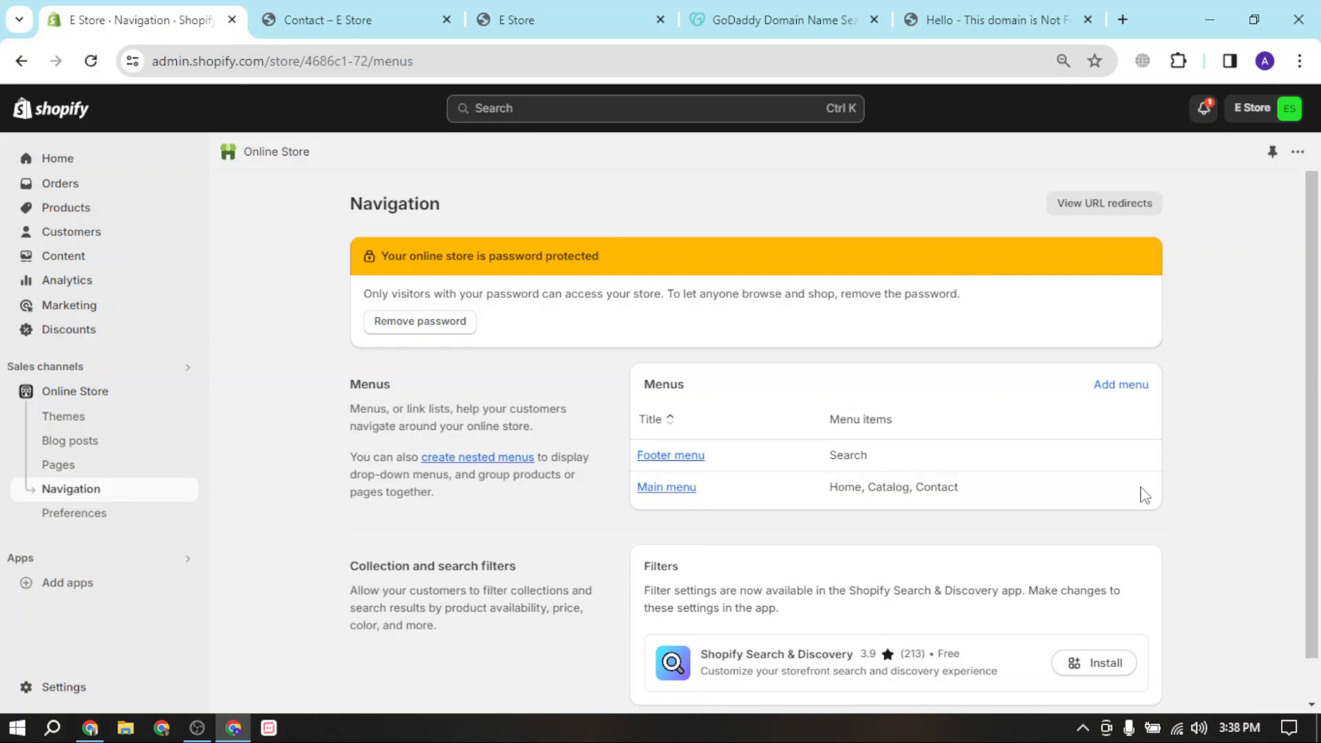
pyautogui.scroll(-2, 1141, 492)
pyautogui.scroll(1, 719, 606)
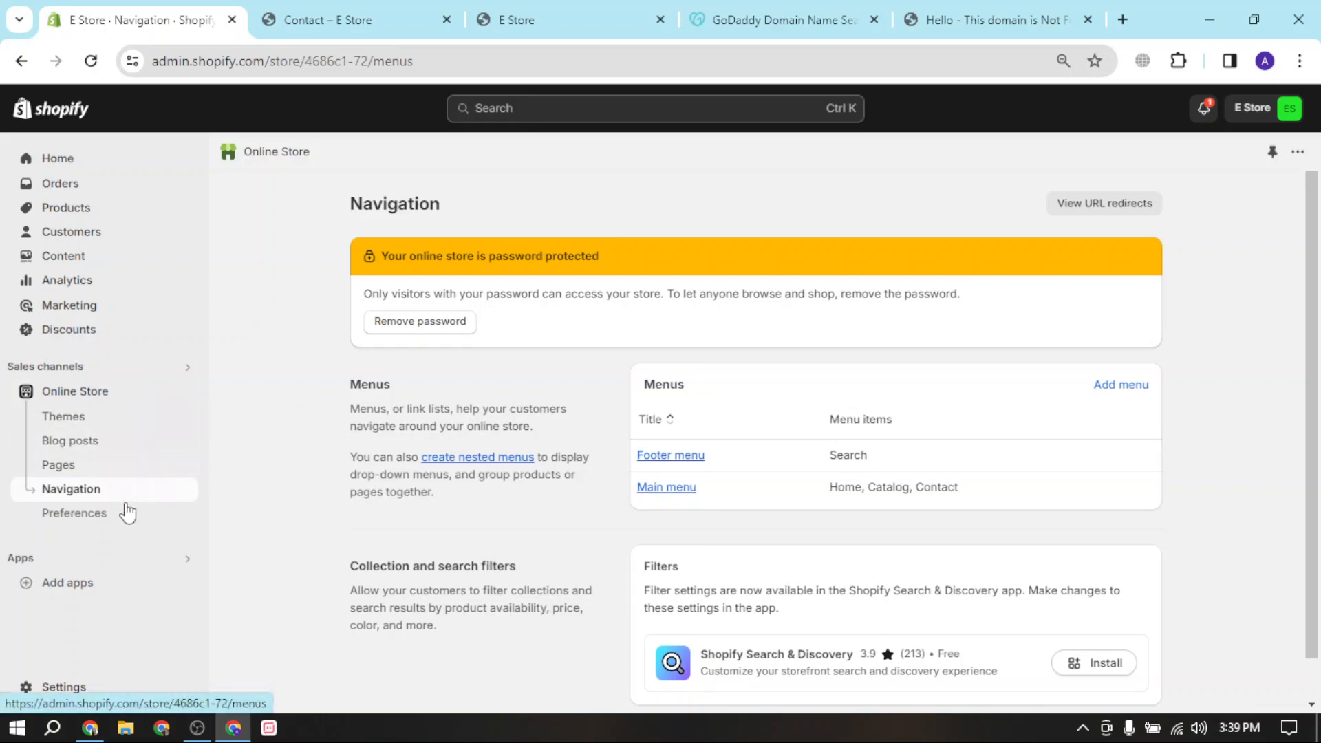
# Step: Open the online store's Preferences and take the GoDaddy page back to the Google results for "go daddy"
pyautogui.click(74, 514)
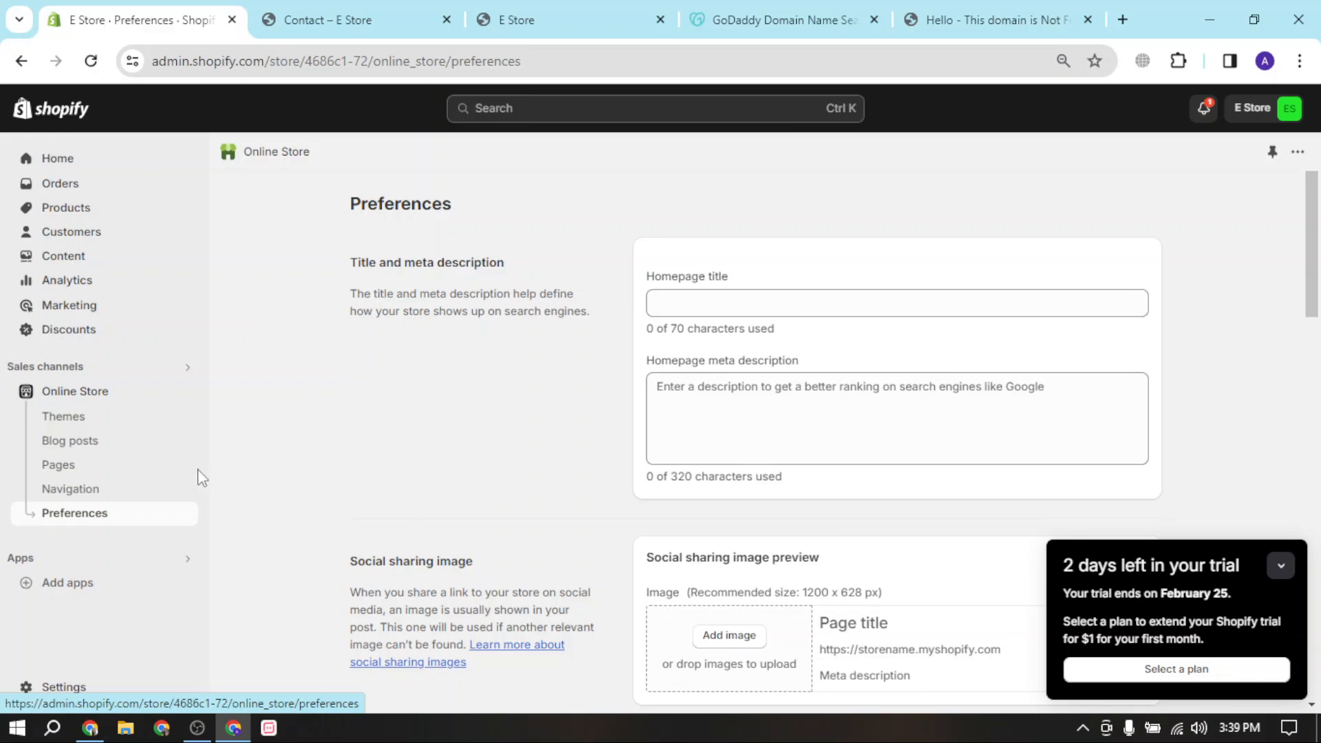
pyautogui.click(671, 309)
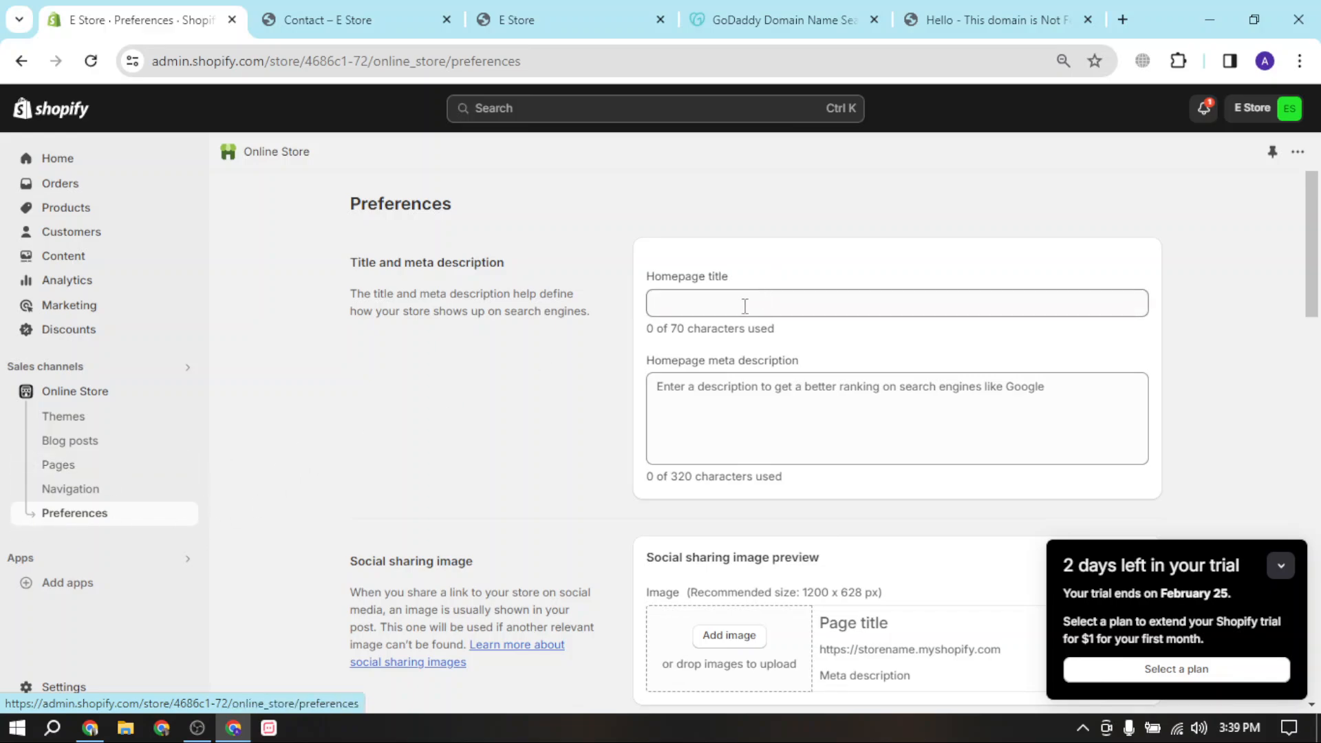
pyautogui.click(1073, 21)
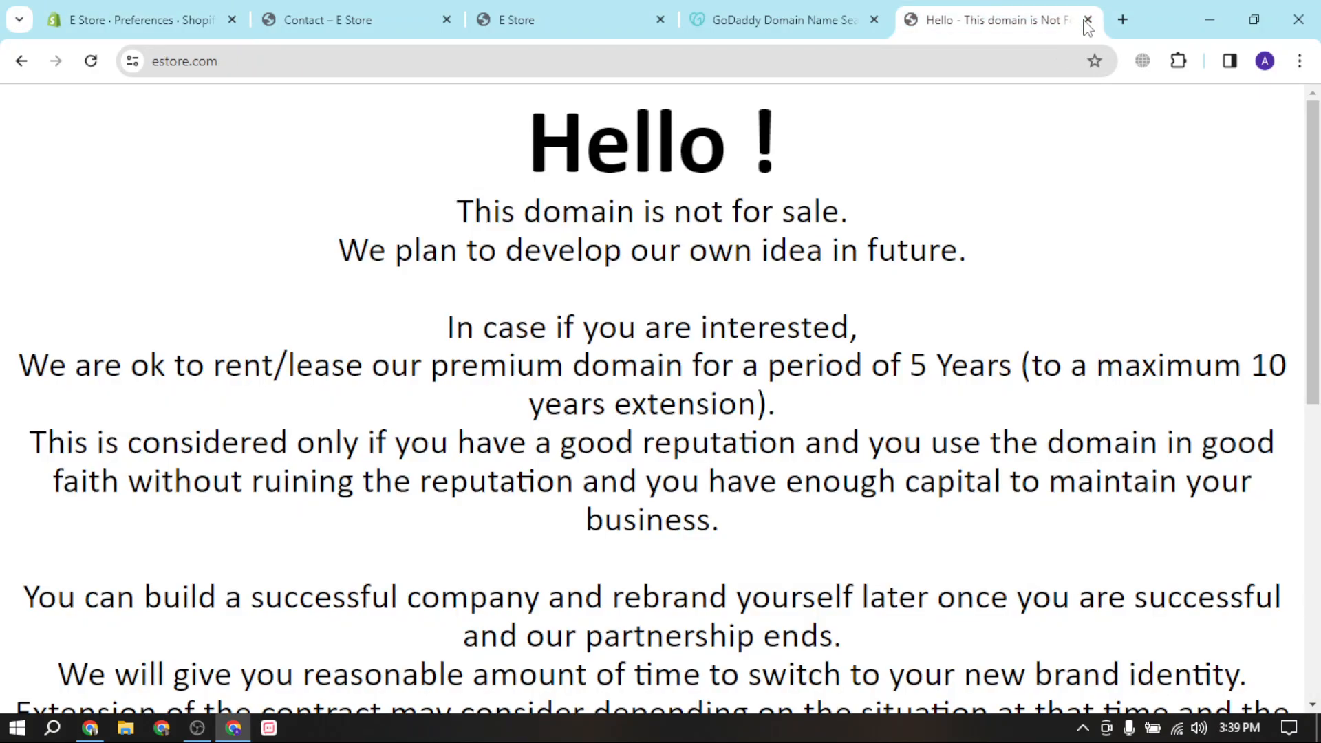
pyautogui.click(854, 9)
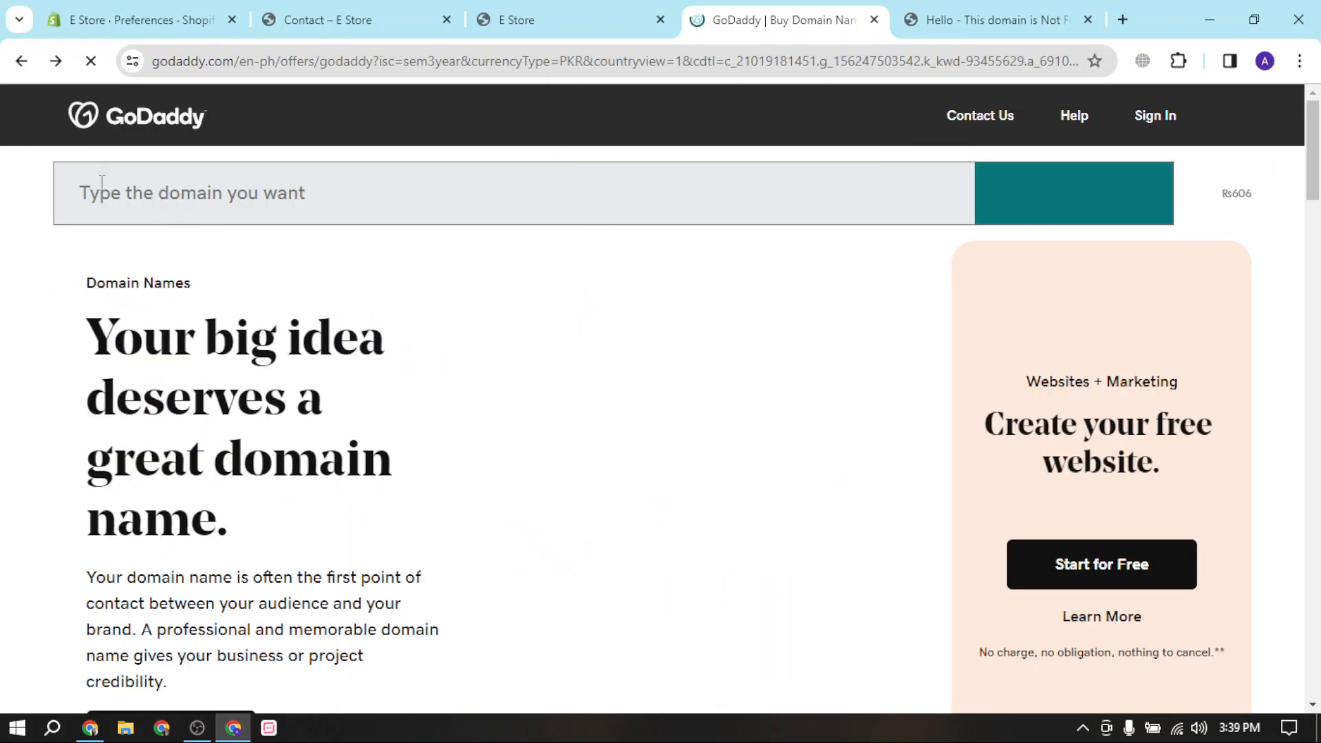
pyautogui.scroll(-5, 349, 240)
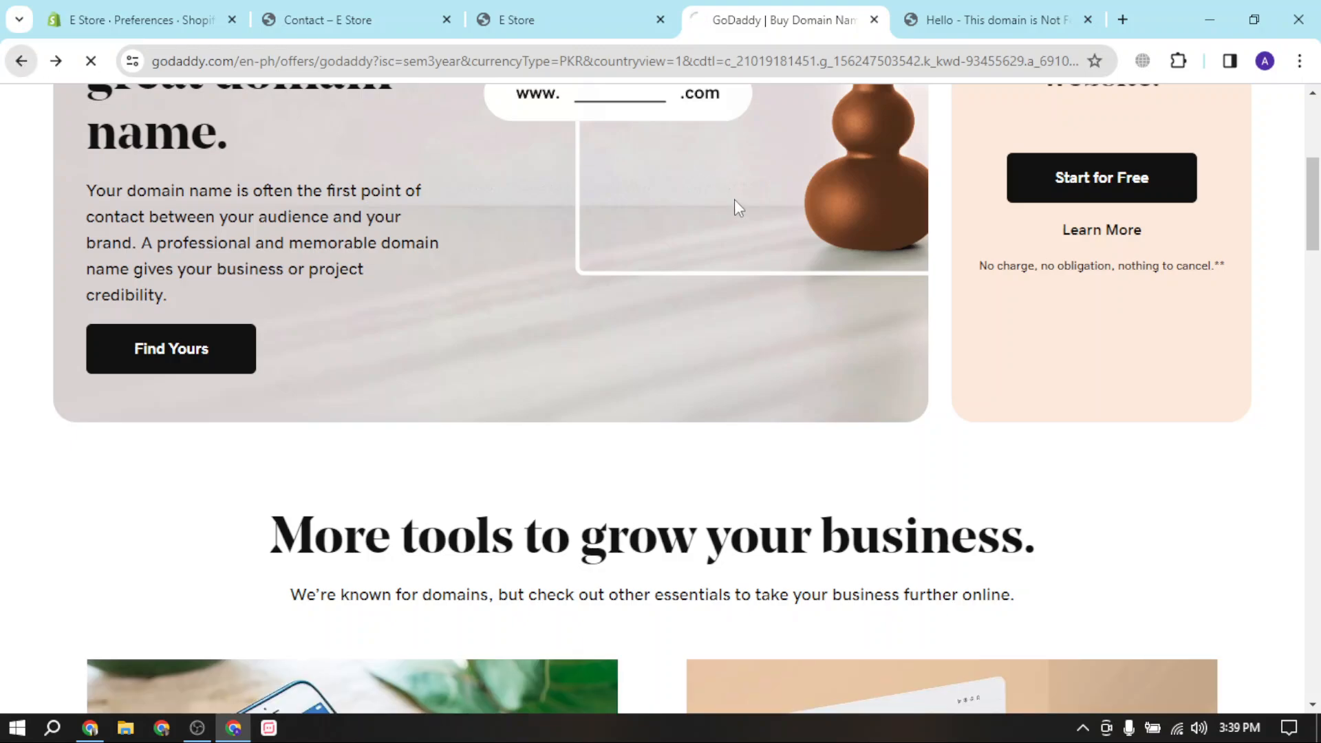
pyautogui.hotkey('alt', 'Left')
pyautogui.scroll(1, 289, 385)
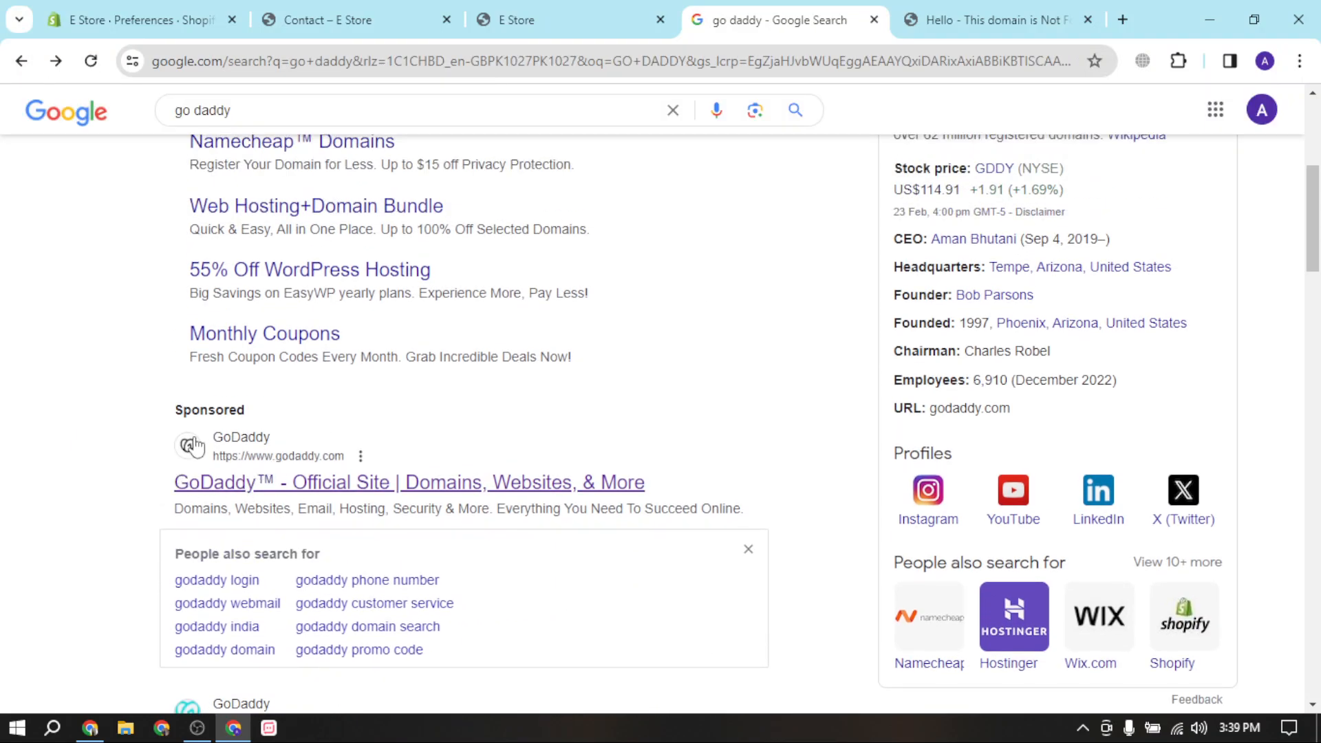
# Step: Compare the headline of GoDaddy's sponsored search listing with the homepage title field in the store's Preferences
pyautogui.moveTo(156, 449); pyautogui.dragTo(392, 443)
pyautogui.moveTo(138, 487); pyautogui.dragTo(648, 495)
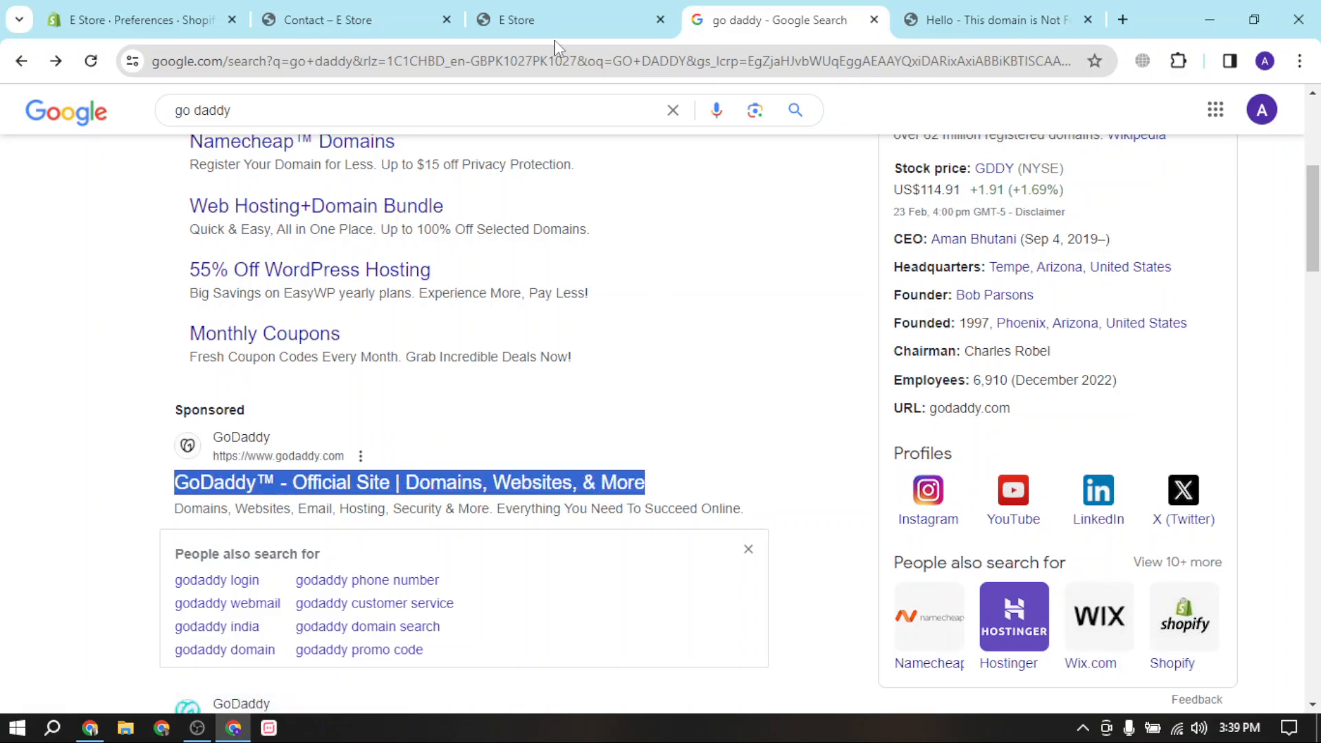
pyautogui.hotkey('alt', 'Tab')
pyautogui.hotkey('alt', 'Tab')
pyautogui.click(116, 15)
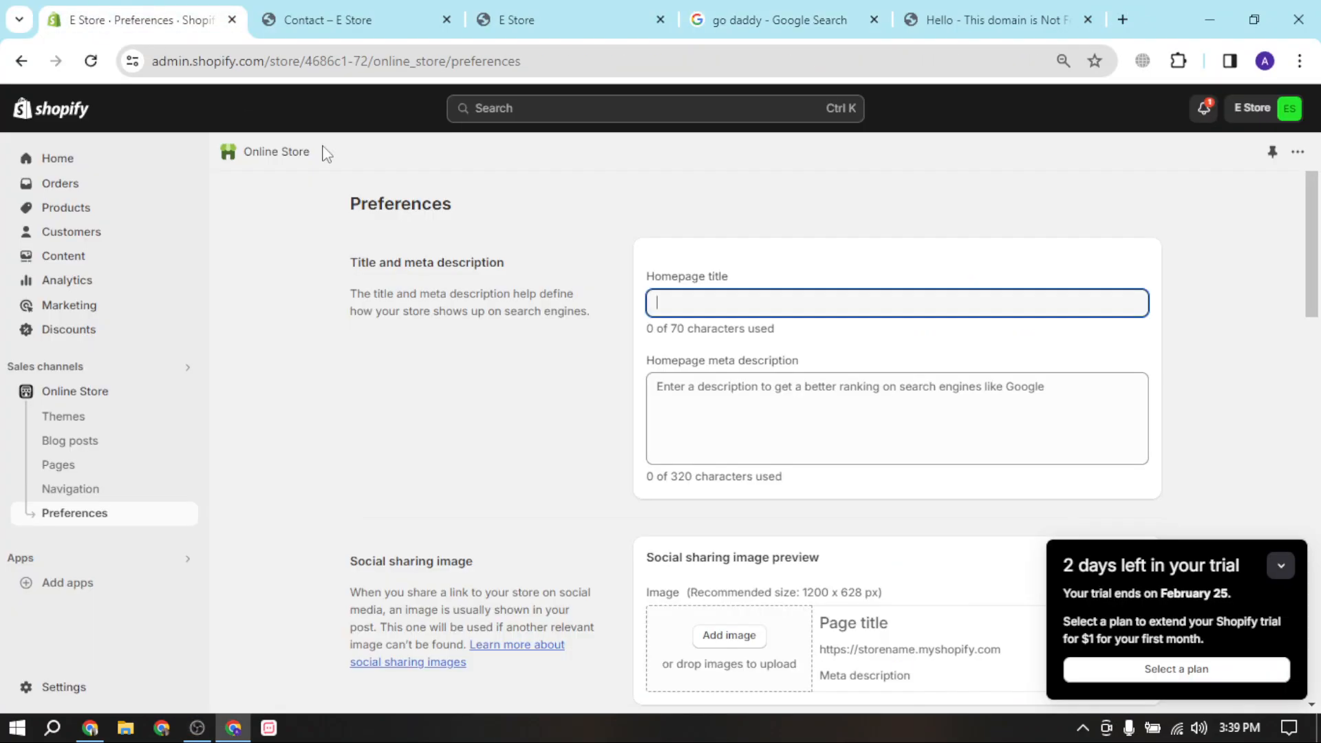
pyautogui.click(787, 17)
pyautogui.moveTo(145, 481); pyautogui.dragTo(572, 484)
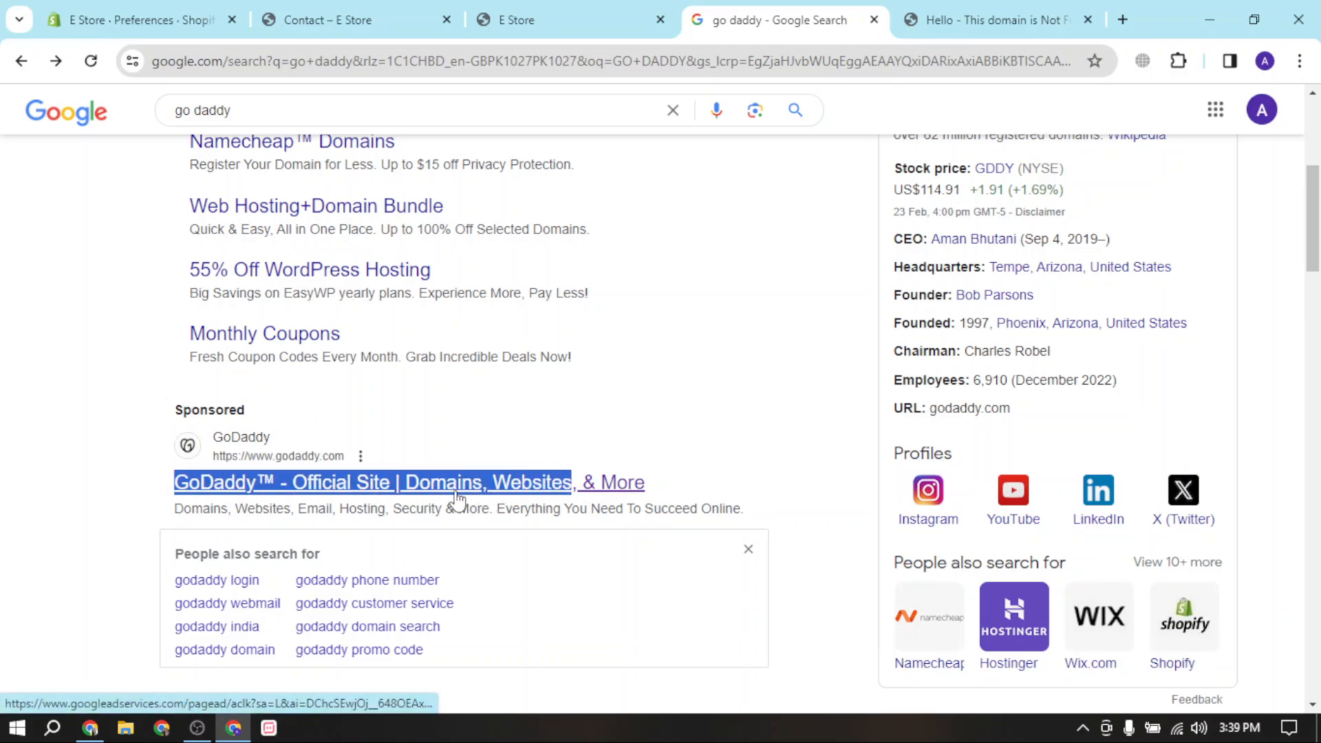
# Step: Set the store's homepage title to "E-Sore Pakistan Biggest Platform" in Preferences
pyautogui.click(183, 17)
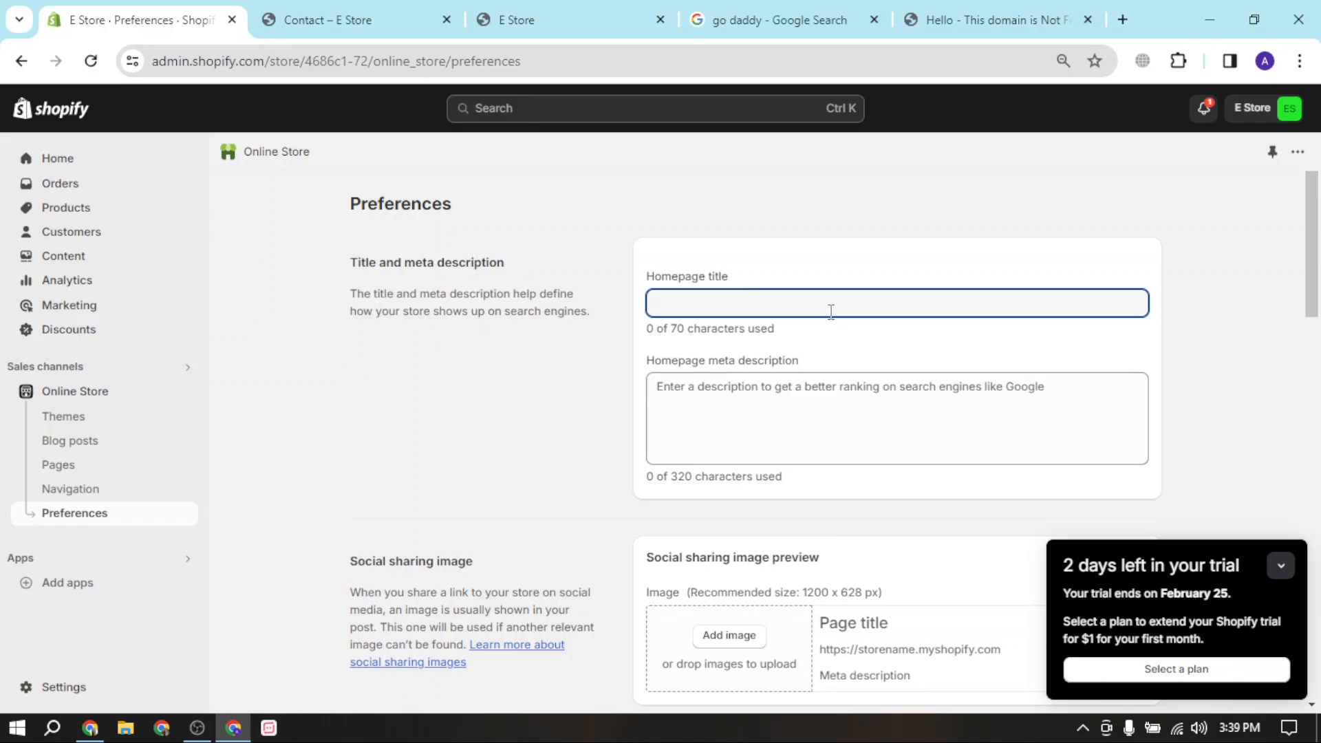
pyautogui.write('E-')
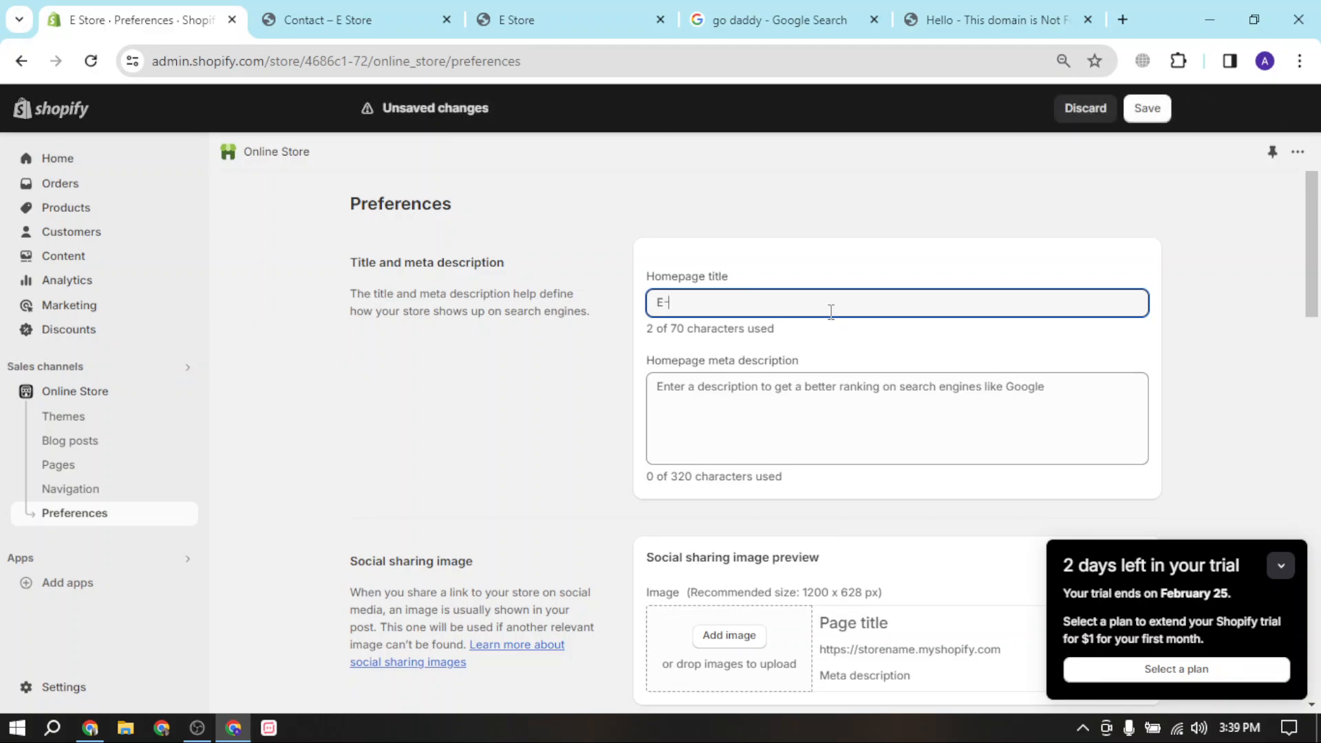
pyautogui.write('Sore Pakist')
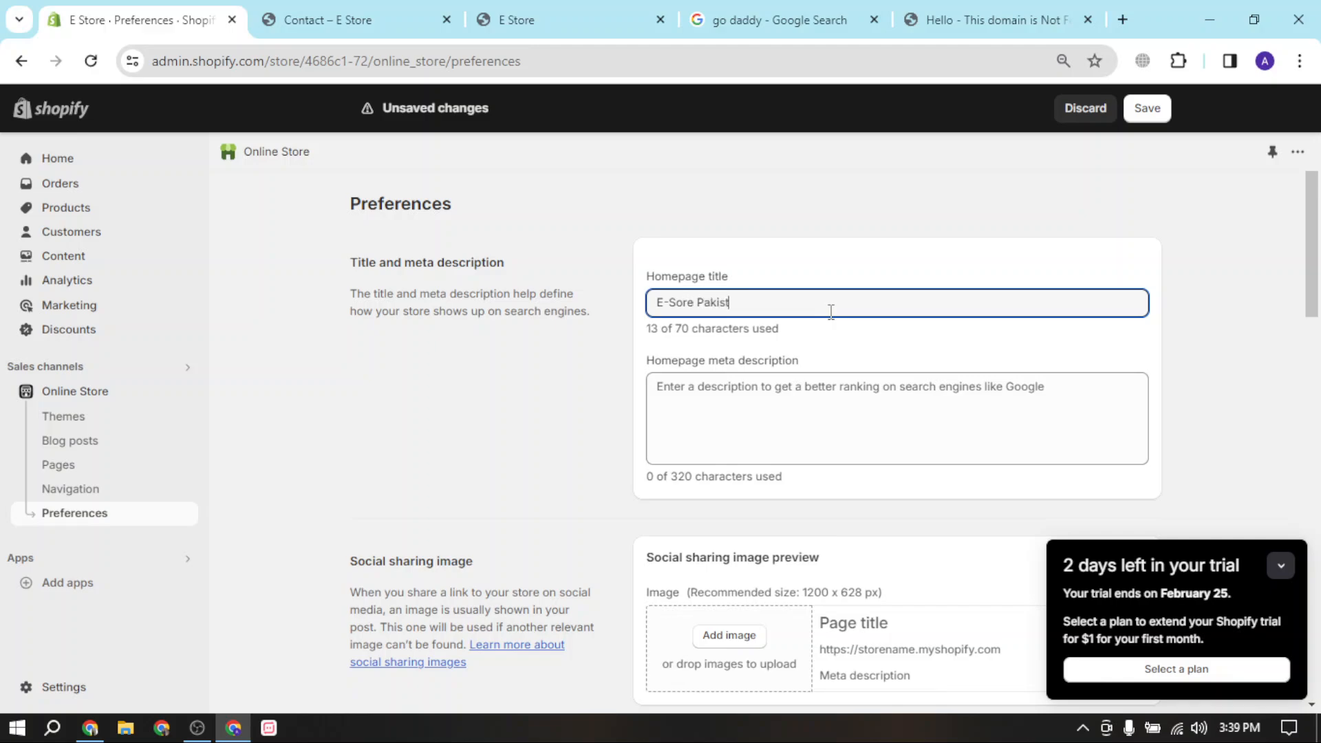
pyautogui.write('an Biggest')
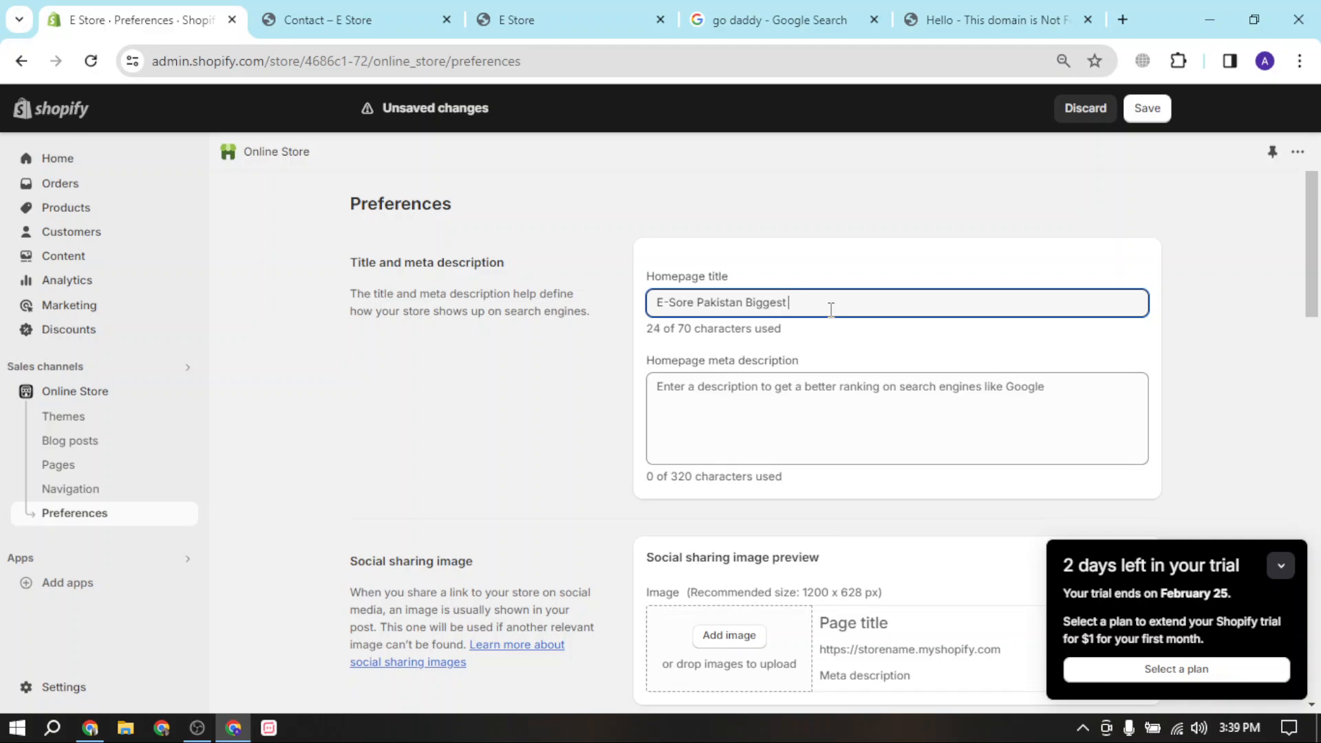
pyautogui.write('Platform')
# Step: Return to the Google results and highlight the headline of GoDaddy's sponsored listing as a reference for the meta description
pyautogui.click(772, 392)
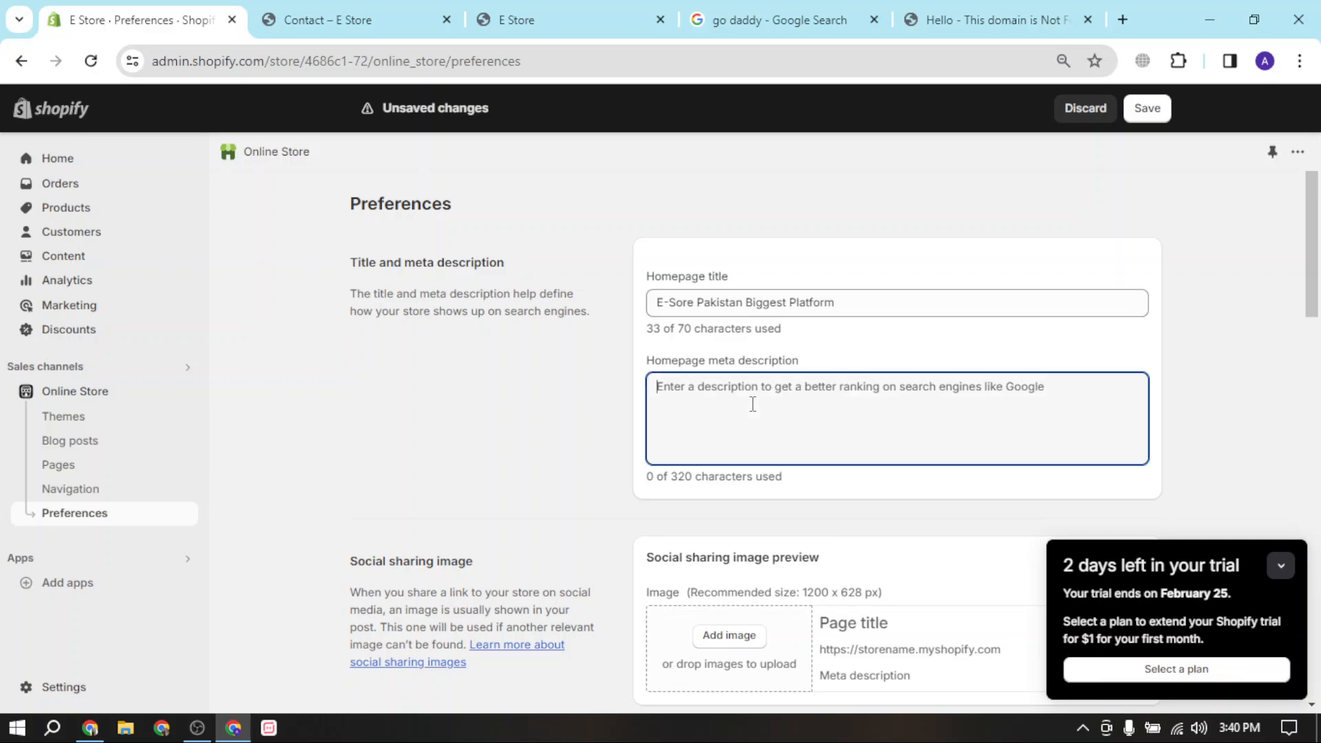
pyautogui.click(907, 11)
pyautogui.click(822, 19)
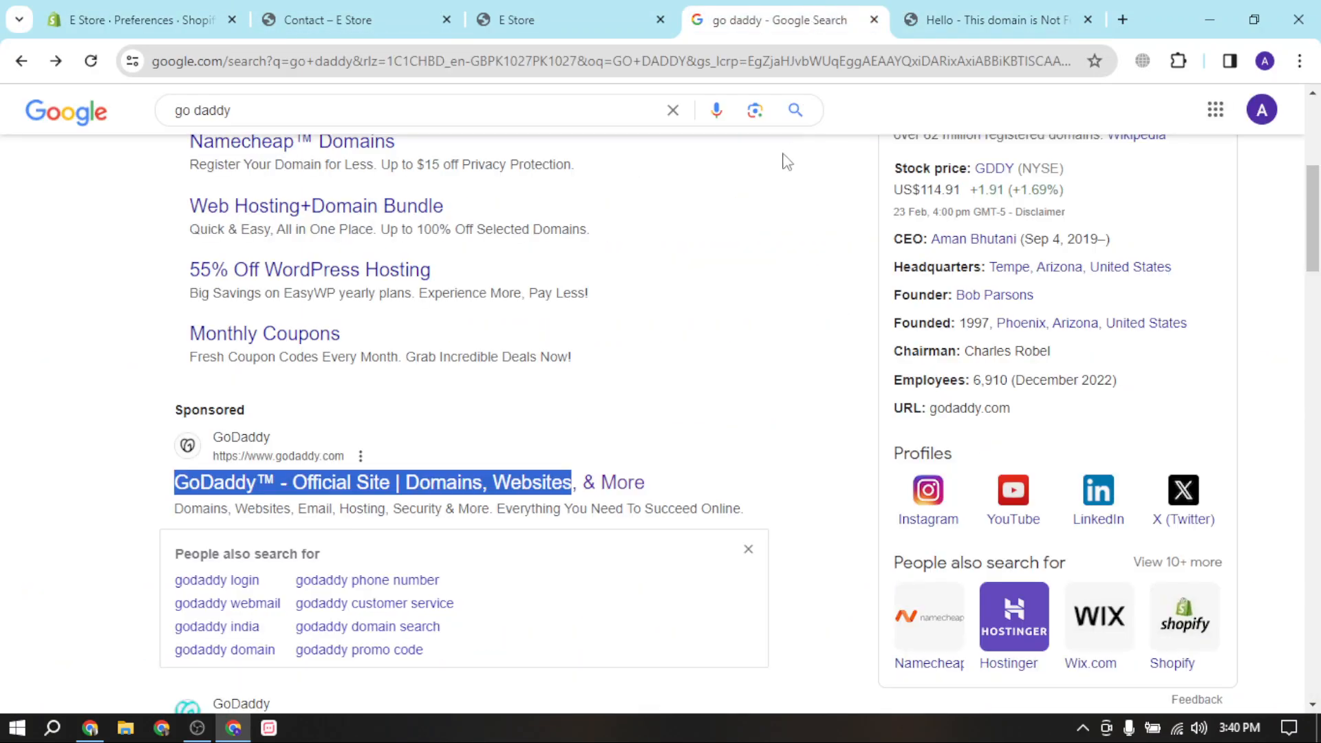
pyautogui.scroll(-3, 700, 448)
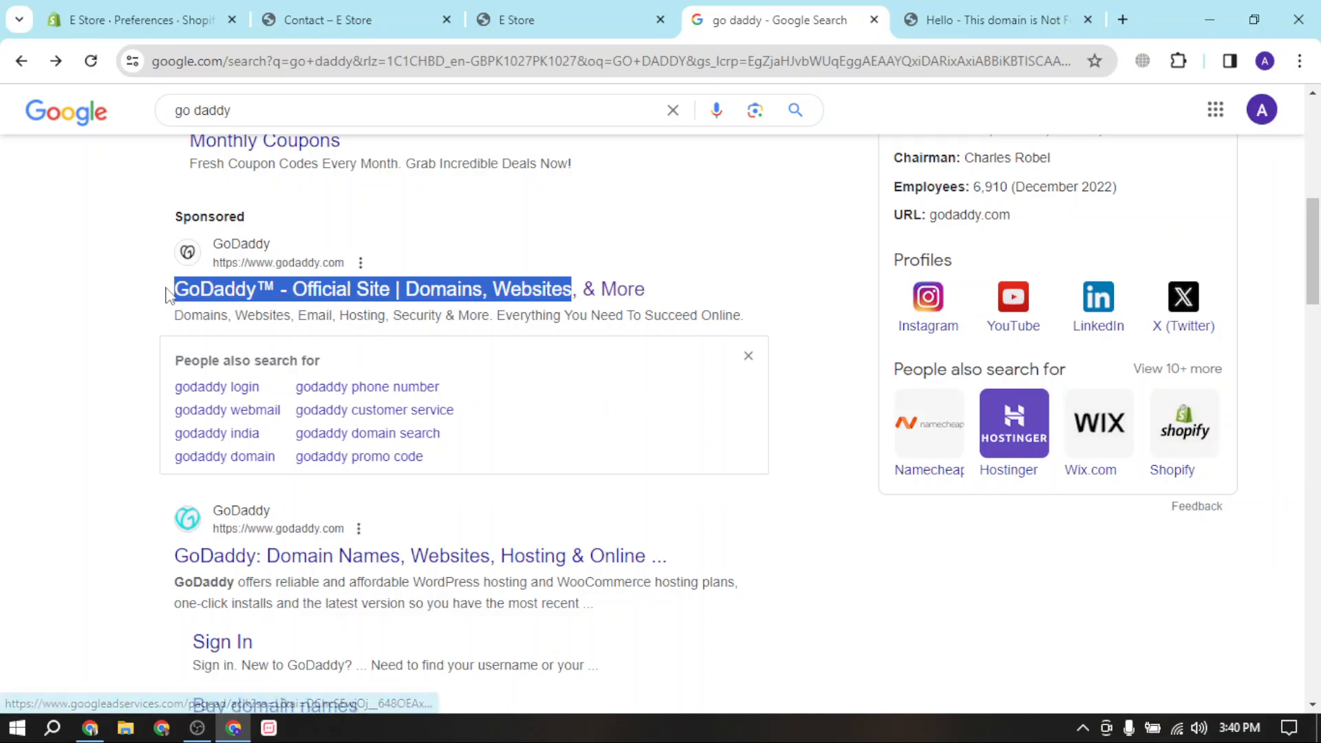
pyautogui.moveTo(168, 289); pyautogui.dragTo(701, 152)
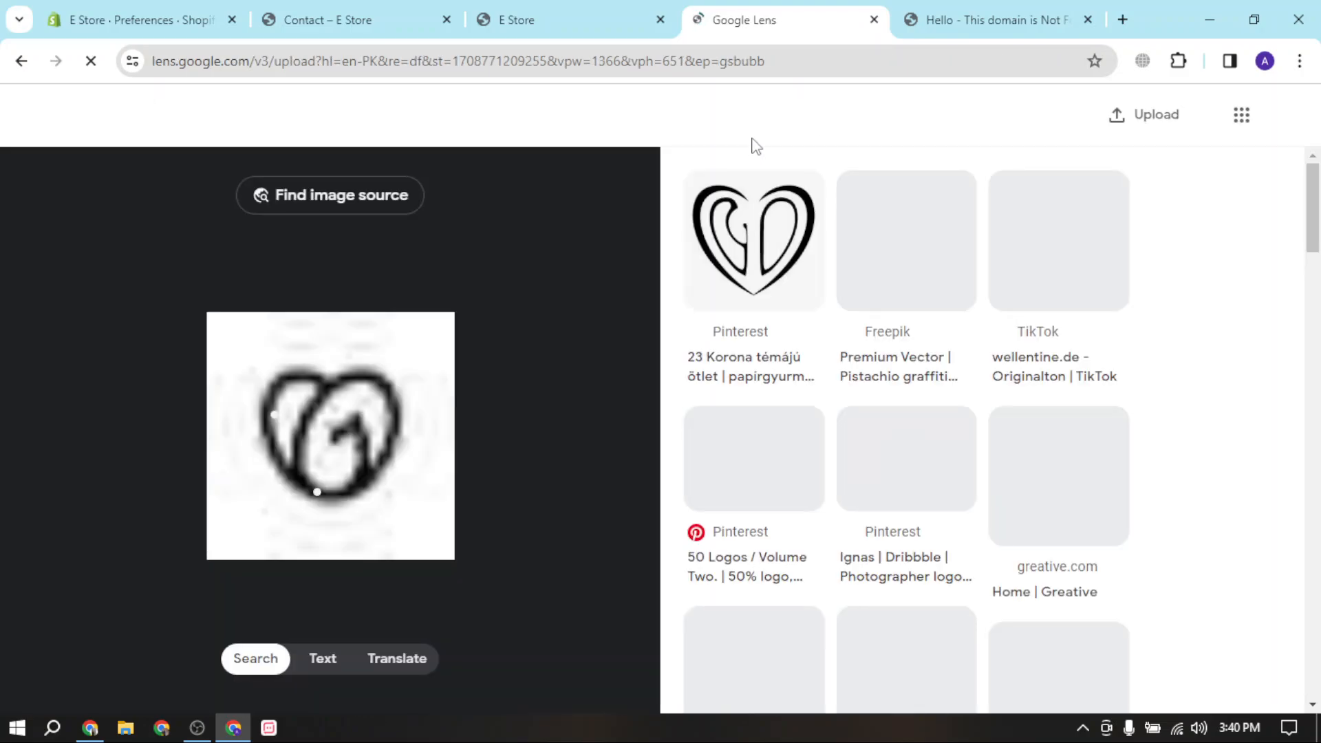
pyautogui.click(21, 61)
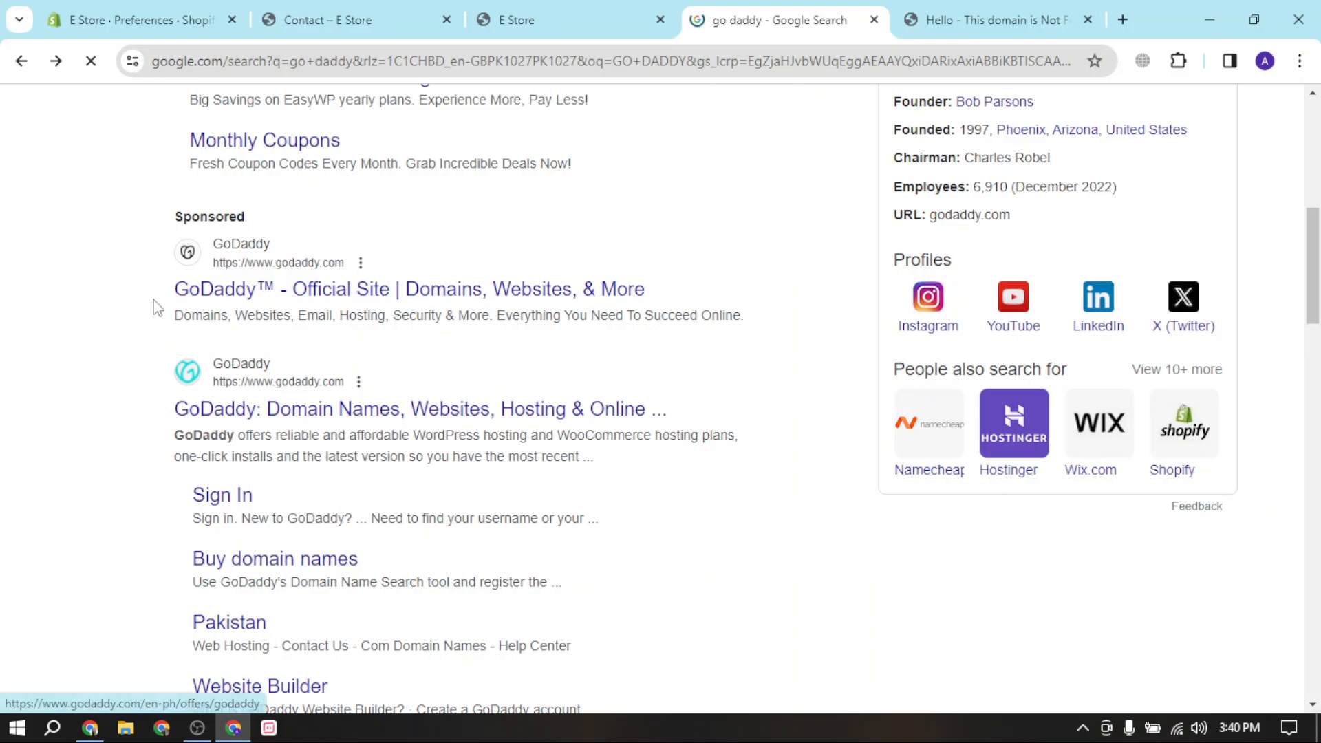
pyautogui.moveTo(154, 303); pyautogui.dragTo(692, 303)
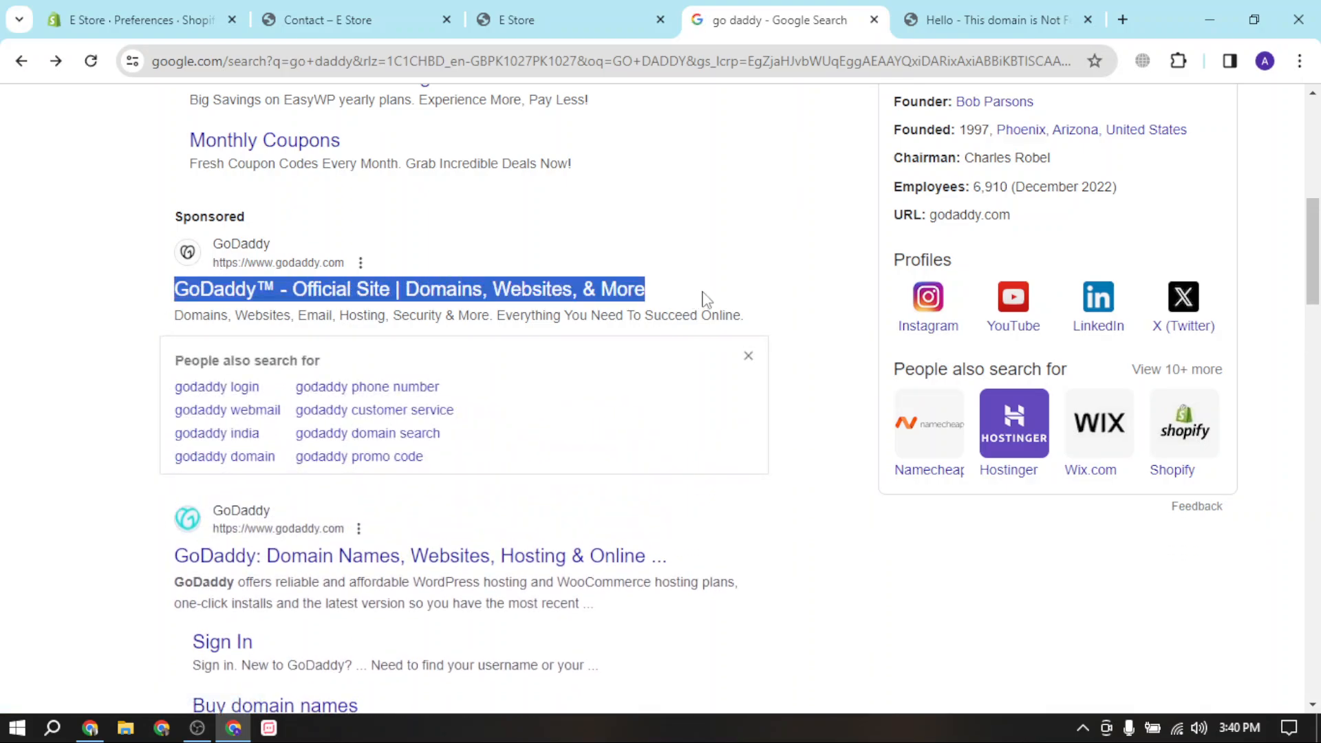
pyautogui.click(709, 301)
# Step: Copy GoDaddy's listing description into the homepage meta description and delete the pasted text again
pyautogui.moveTo(154, 330); pyautogui.dragTo(754, 322)
pyautogui.hotkey('ctrl', 'c')
pyautogui.click(194, 19)
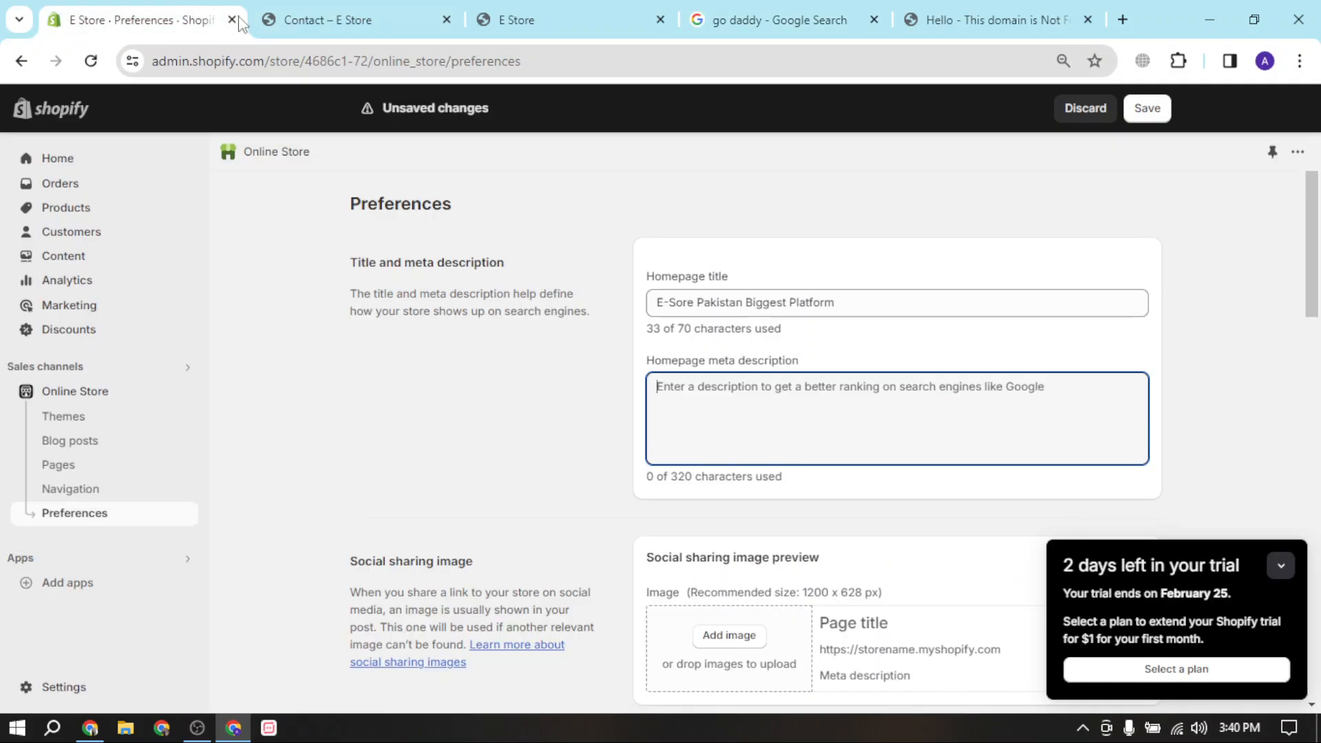
pyautogui.hotkey('ctrl', 'v')
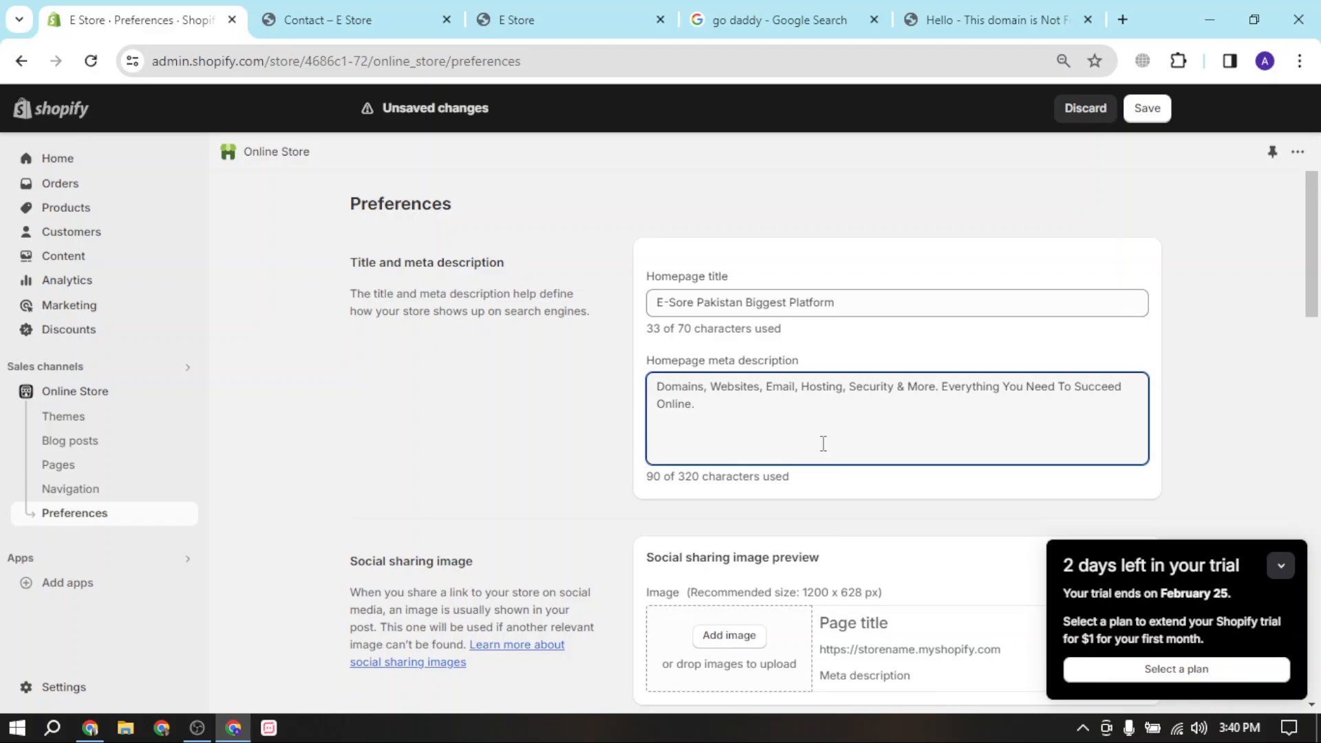
pyautogui.moveTo(659, 383); pyautogui.dragTo(739, 411)
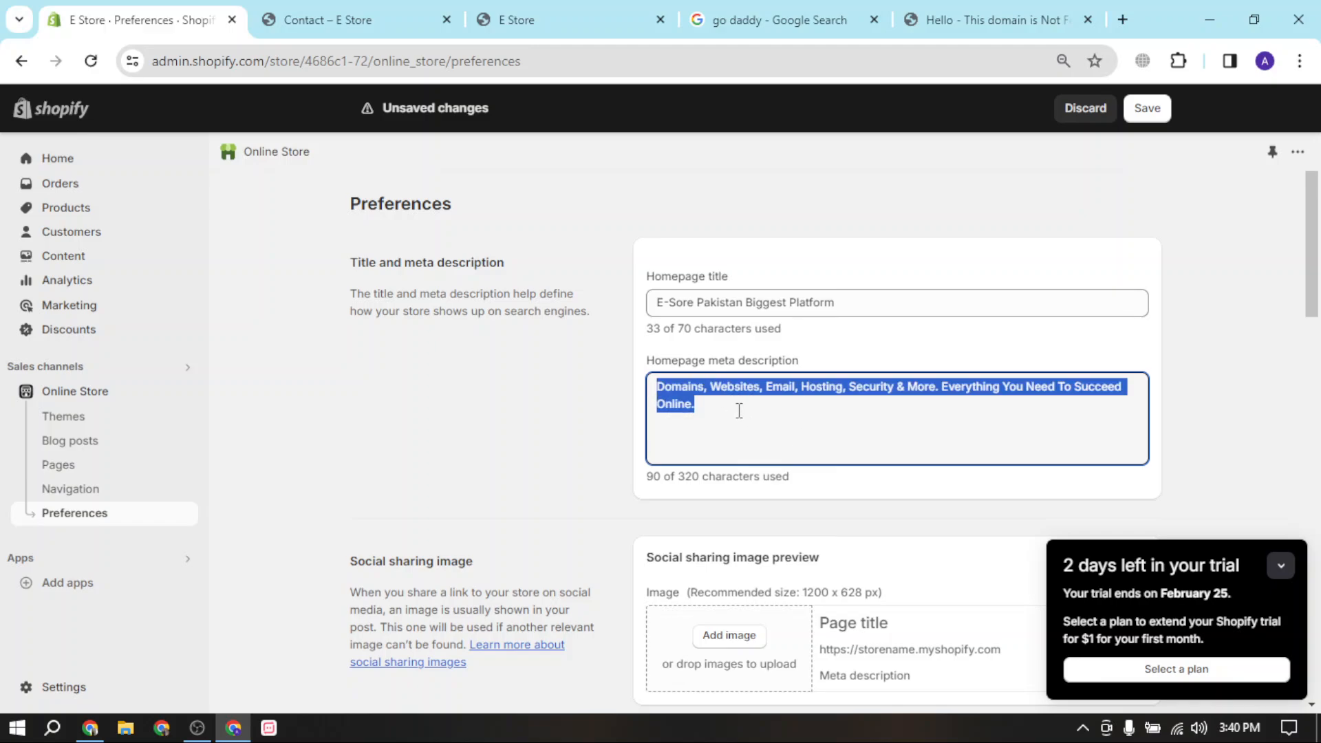
pyautogui.press('BackSpace')
# Step: Collapse the trial notice, review the remaining preferences down to spam protection and save the changes
pyautogui.scroll(-3, 762, 419)
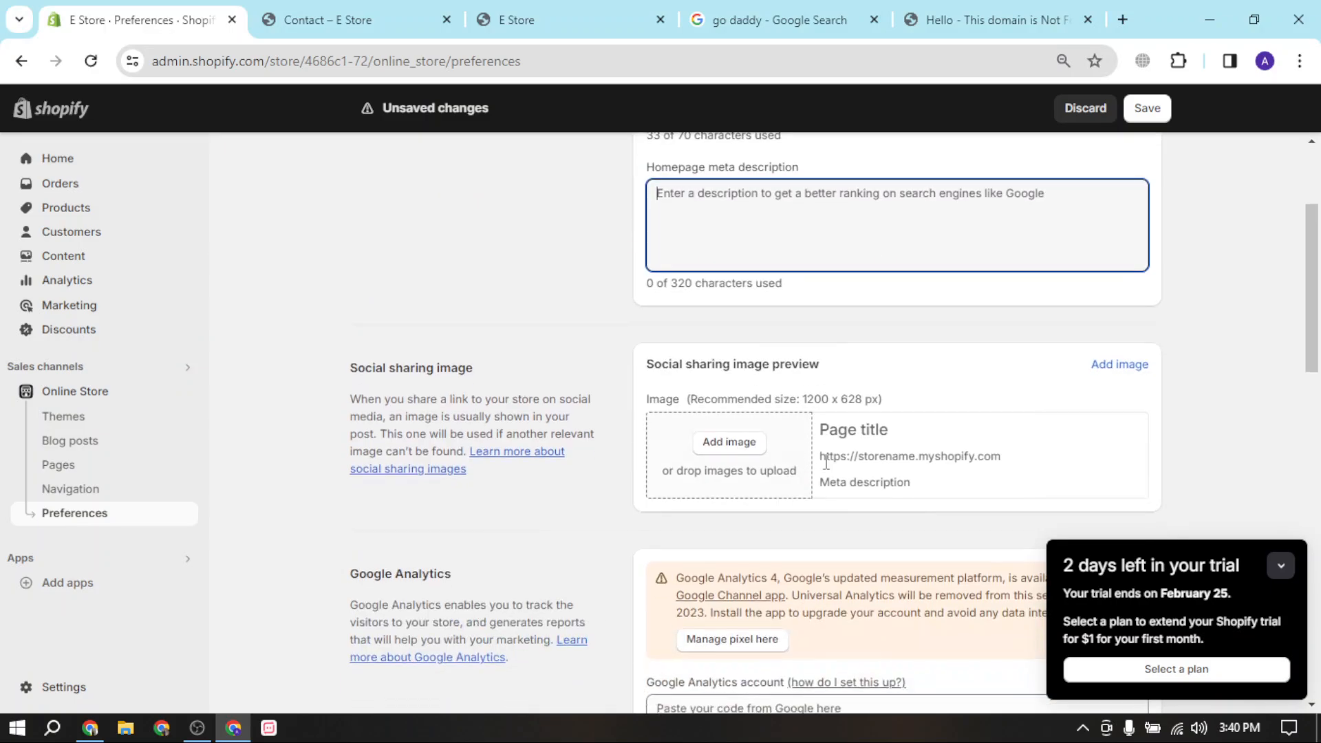
pyautogui.click(1284, 571)
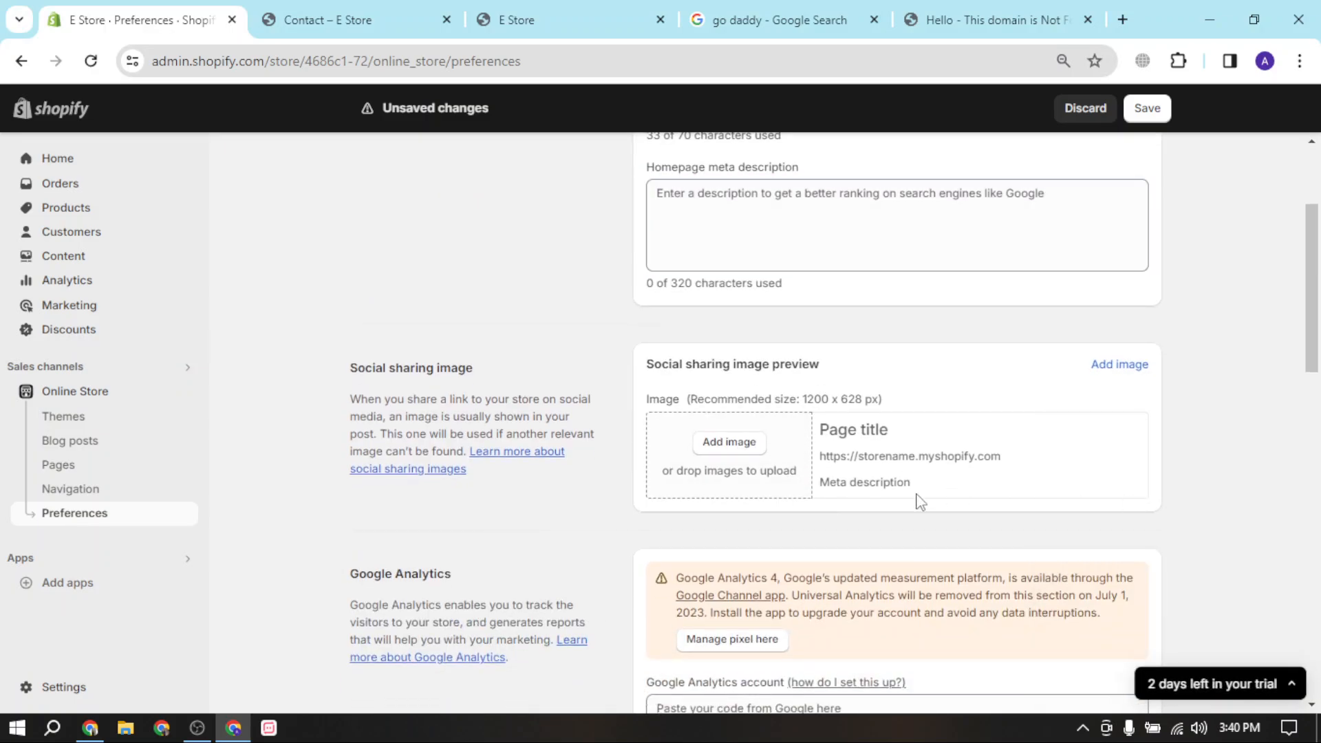
pyautogui.scroll(-8, 876, 501)
pyautogui.scroll(-8, 833, 386)
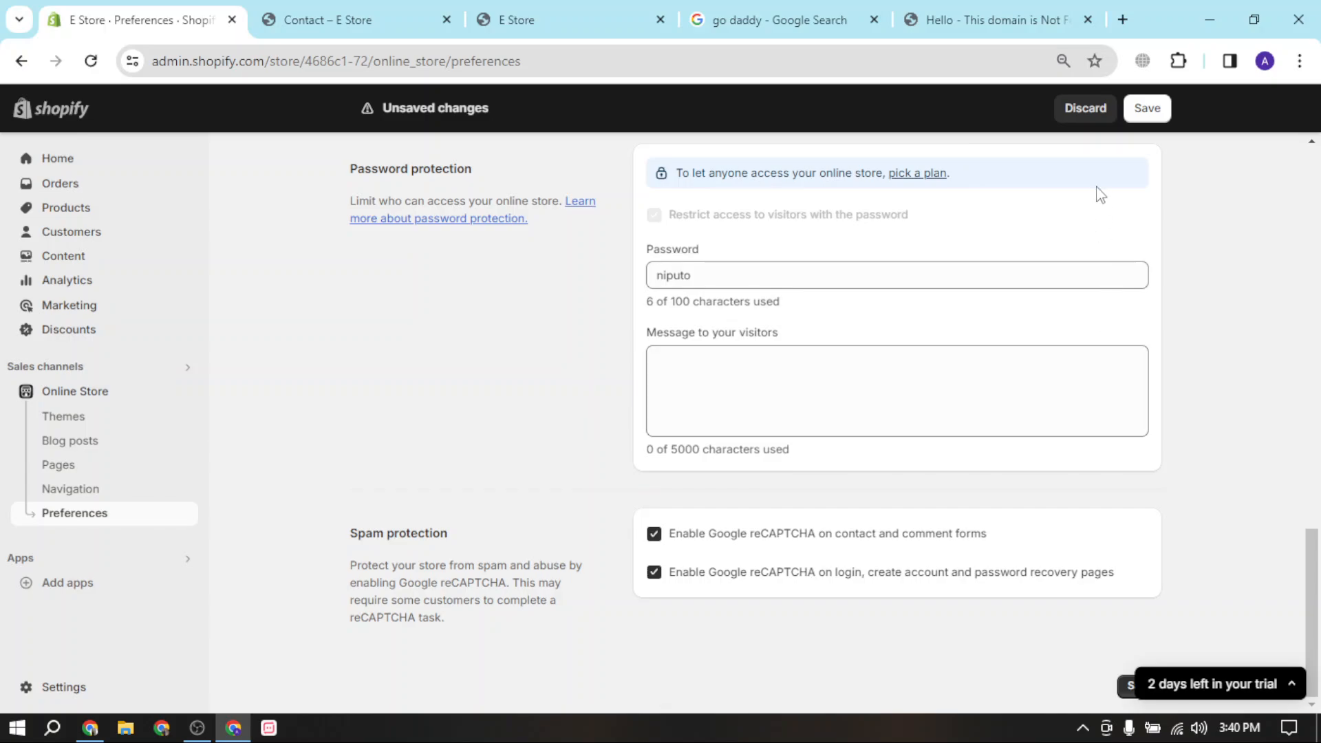
pyautogui.click(1145, 108)
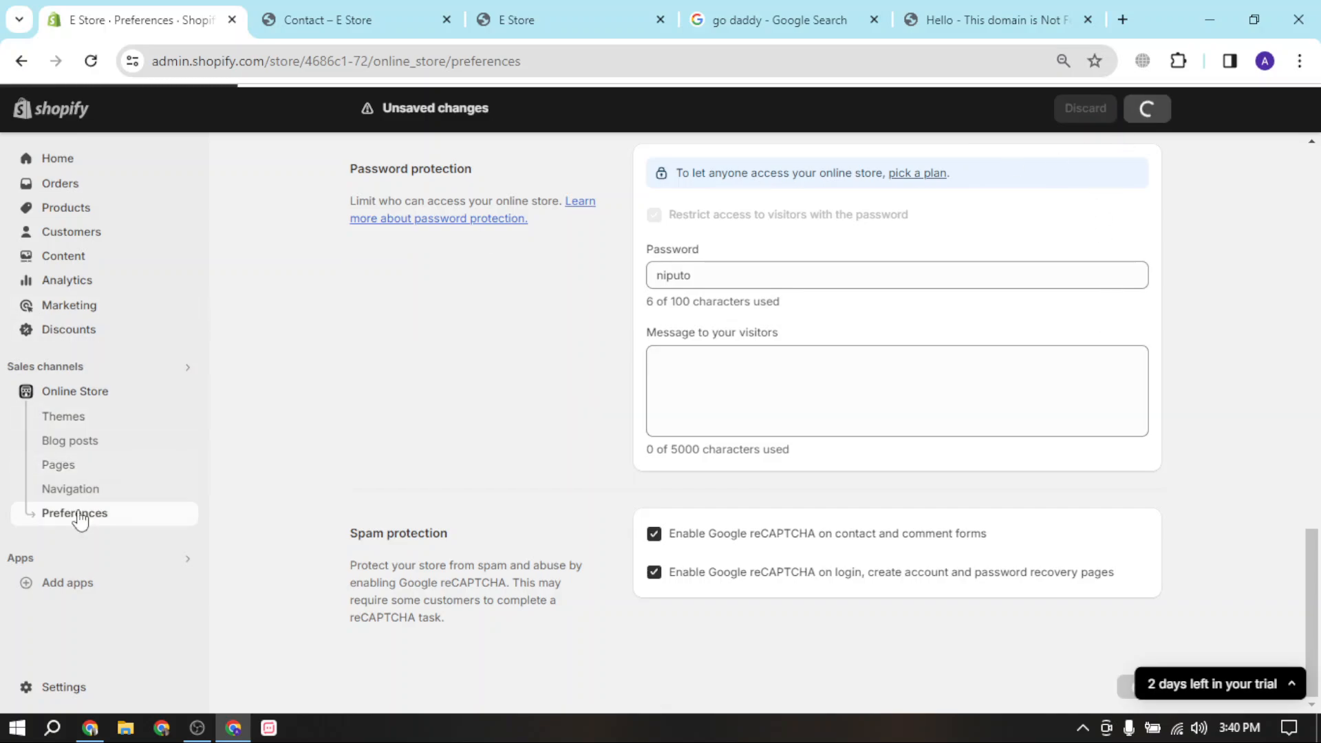
# Step: Open the store's Policies settings and view the return rules and the written return and refund policy
pyautogui.click(60, 687)
pyautogui.scroll(-5, 365, 413)
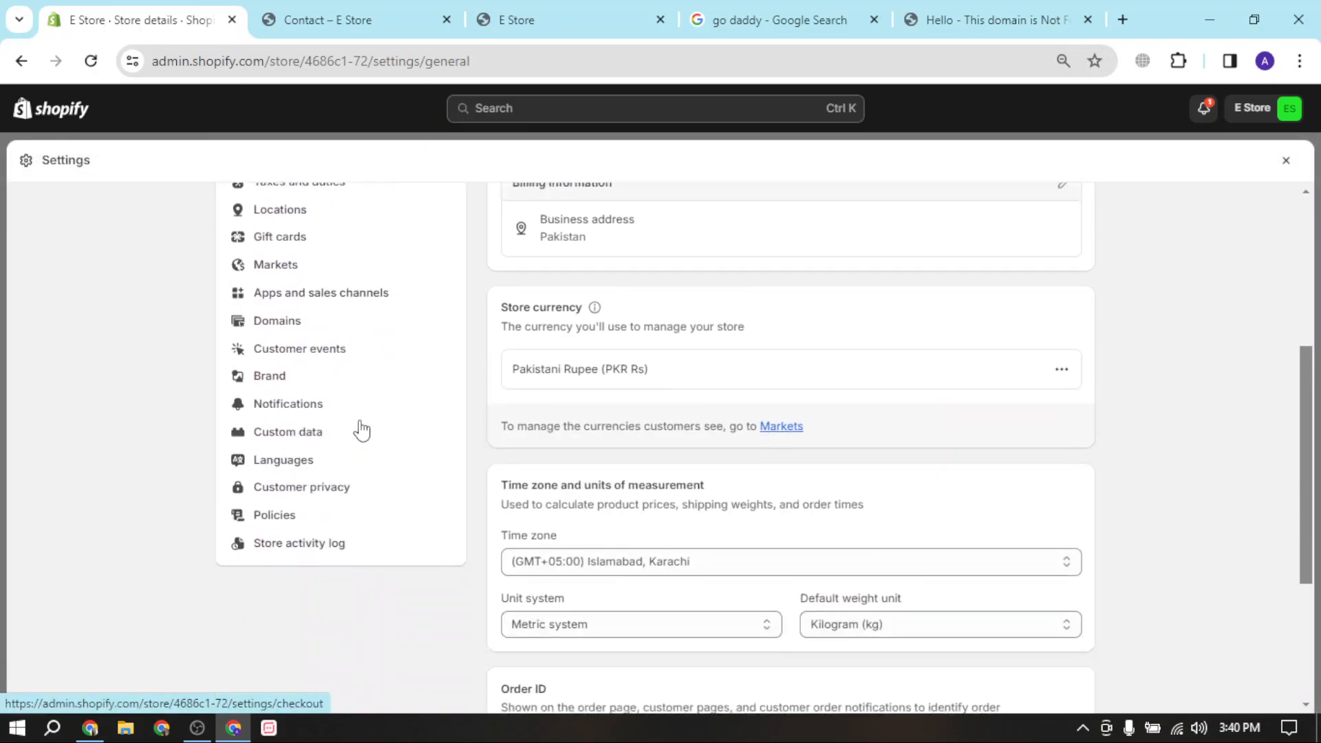
pyautogui.click(322, 459)
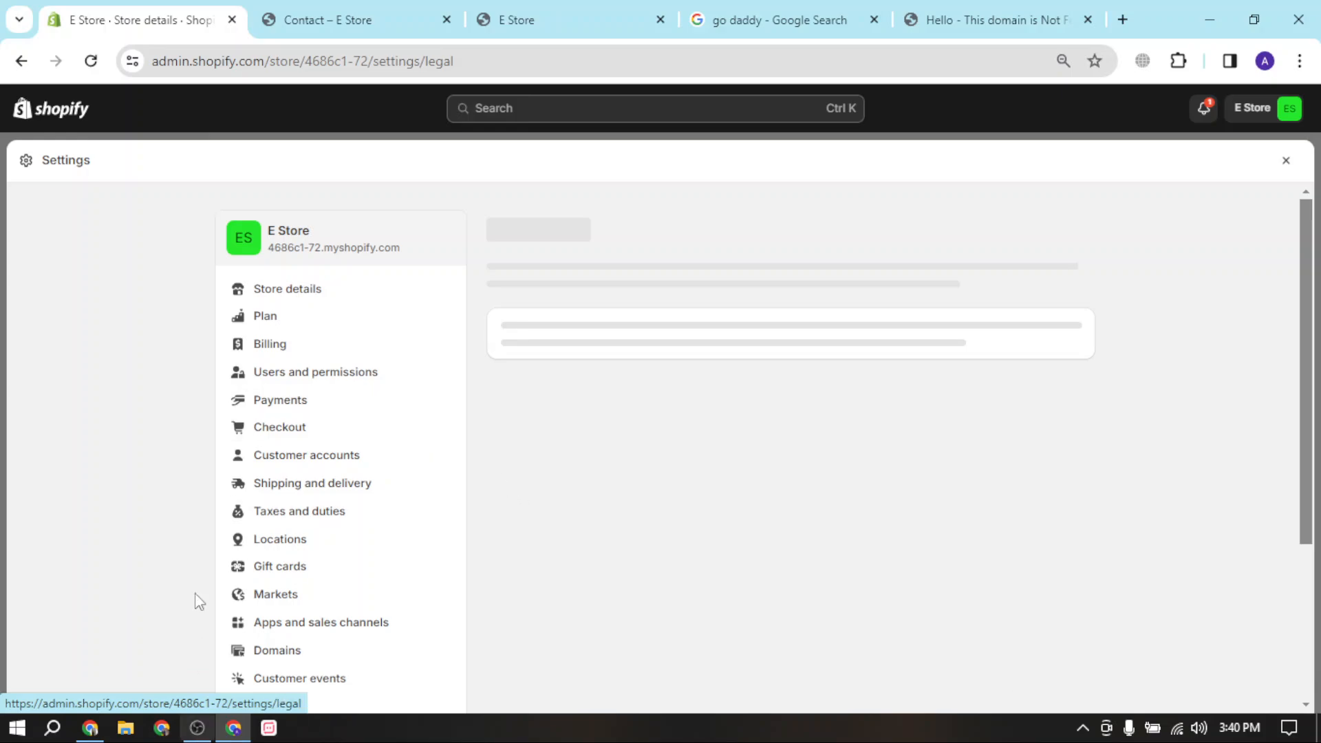
pyautogui.scroll(-3, 748, 416)
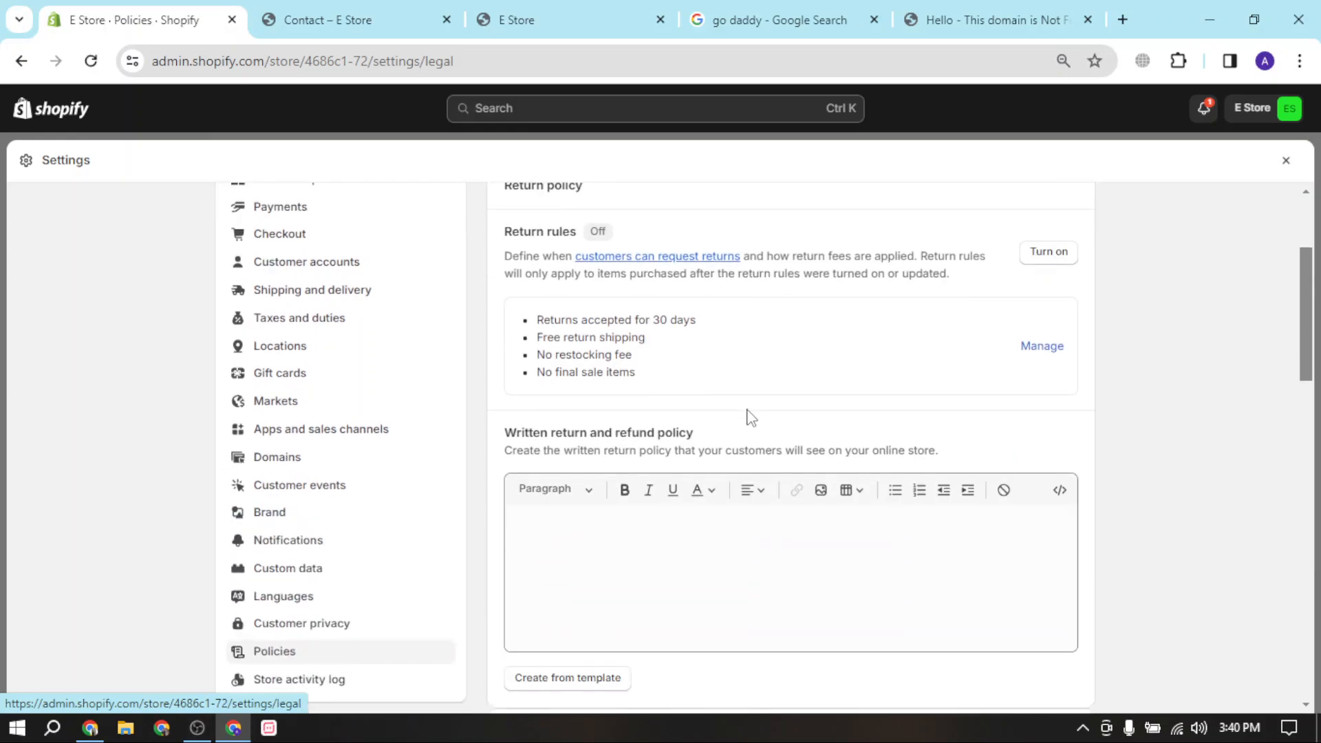
pyautogui.scroll(-2, 752, 420)
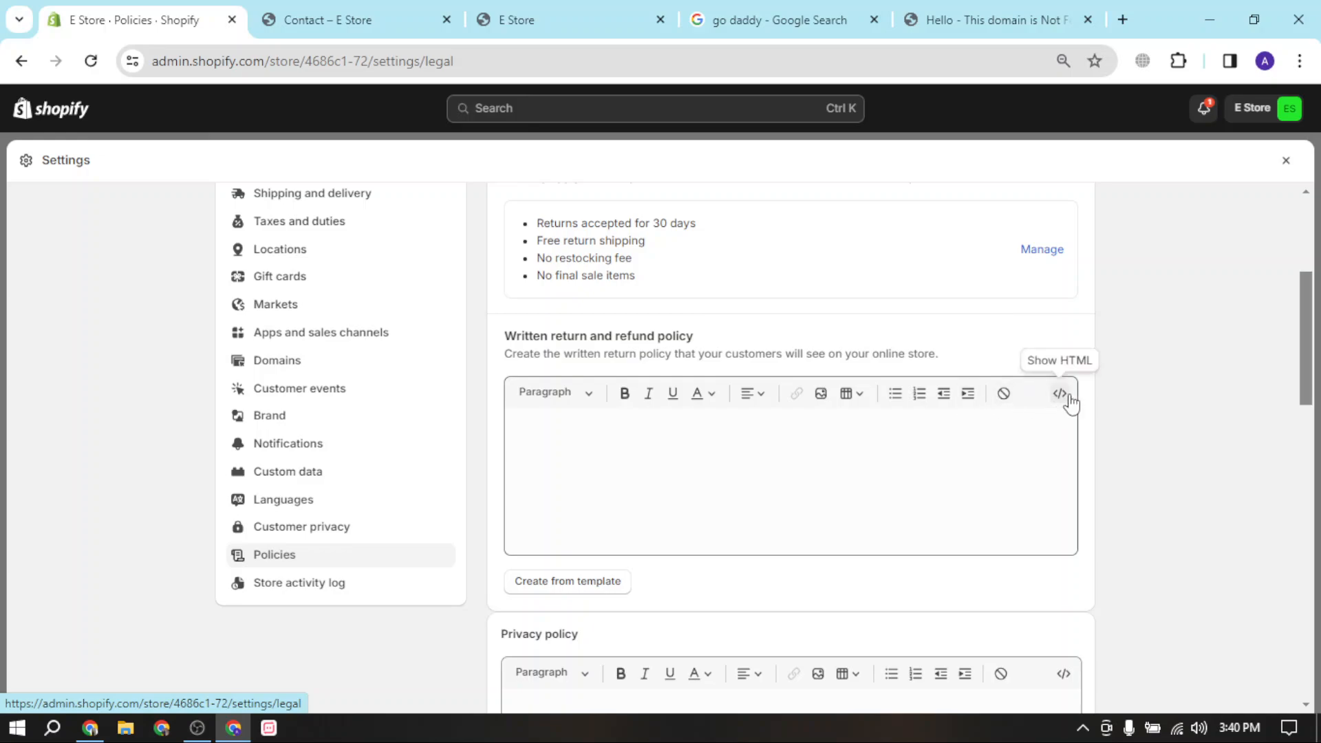
# Step: Check the paragraph styles of the written return and refund policy, then fill that policy from the template
pyautogui.click(587, 401)
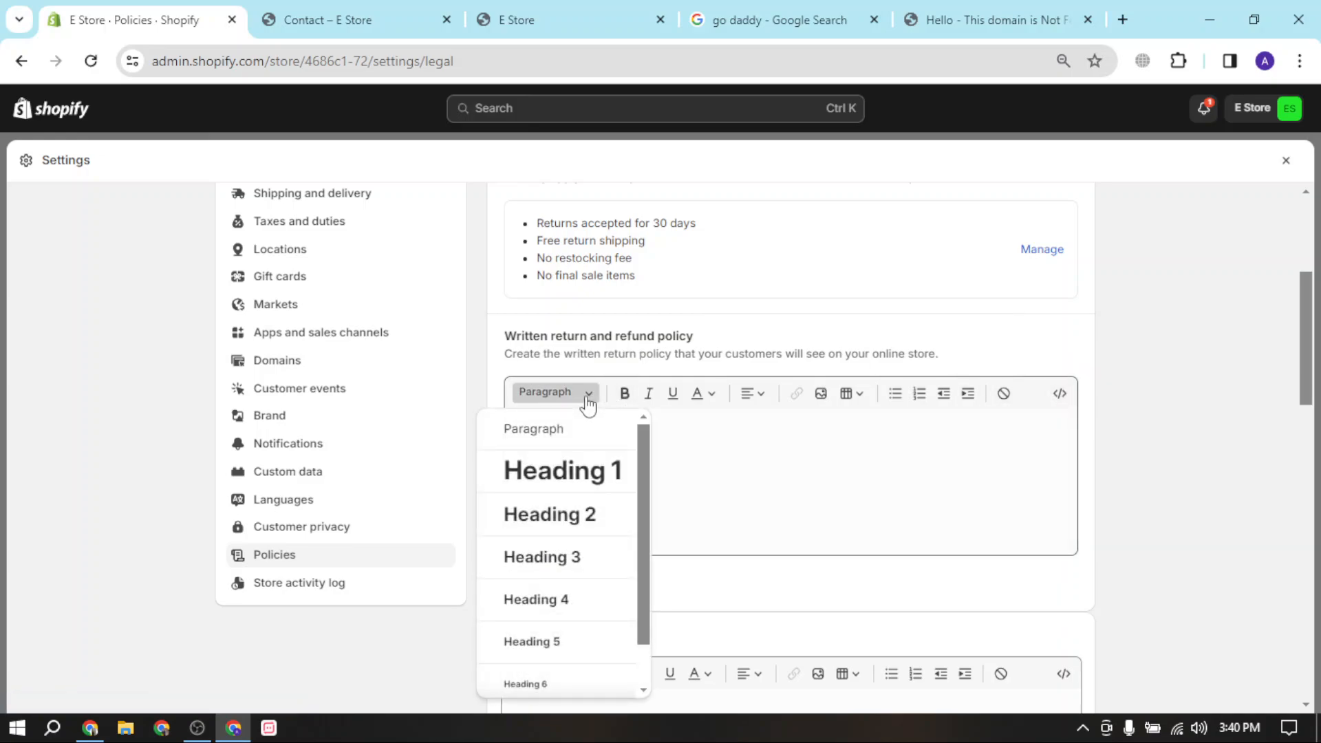
pyautogui.click(587, 401)
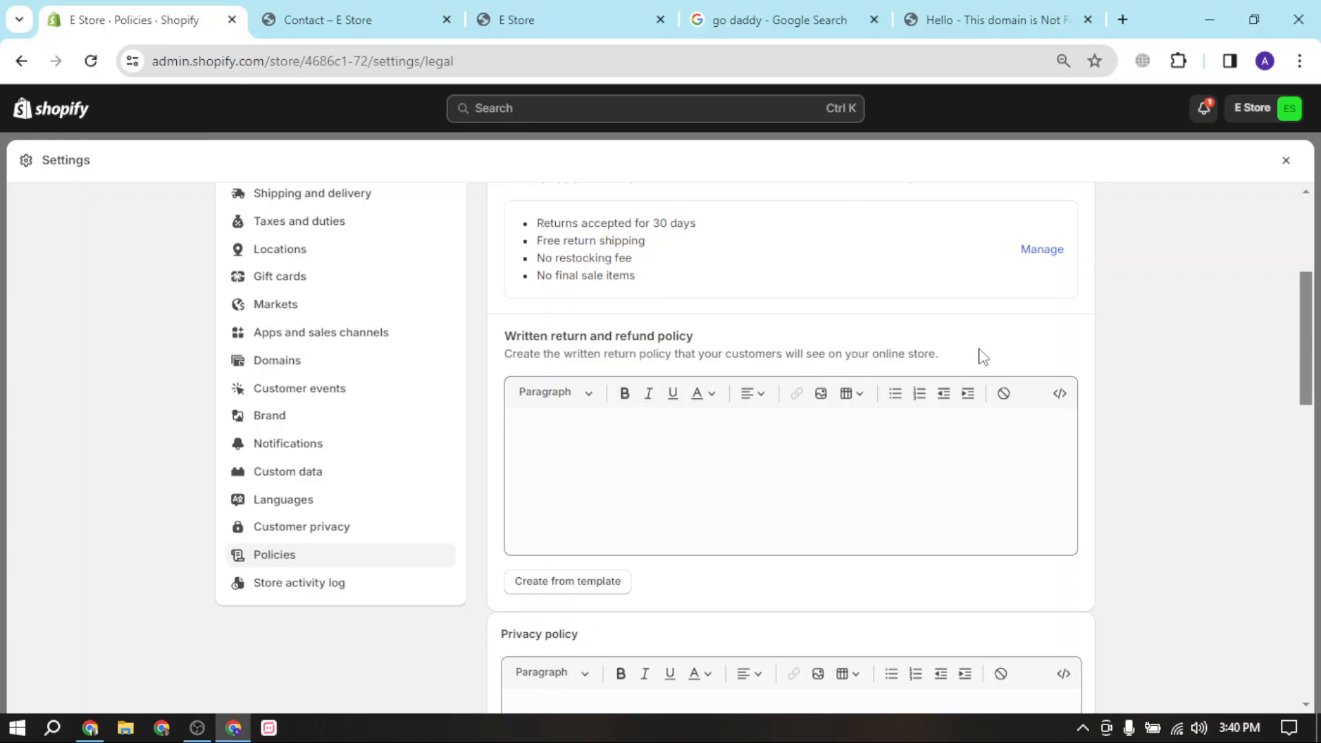
pyautogui.scroll(-4, 899, 383)
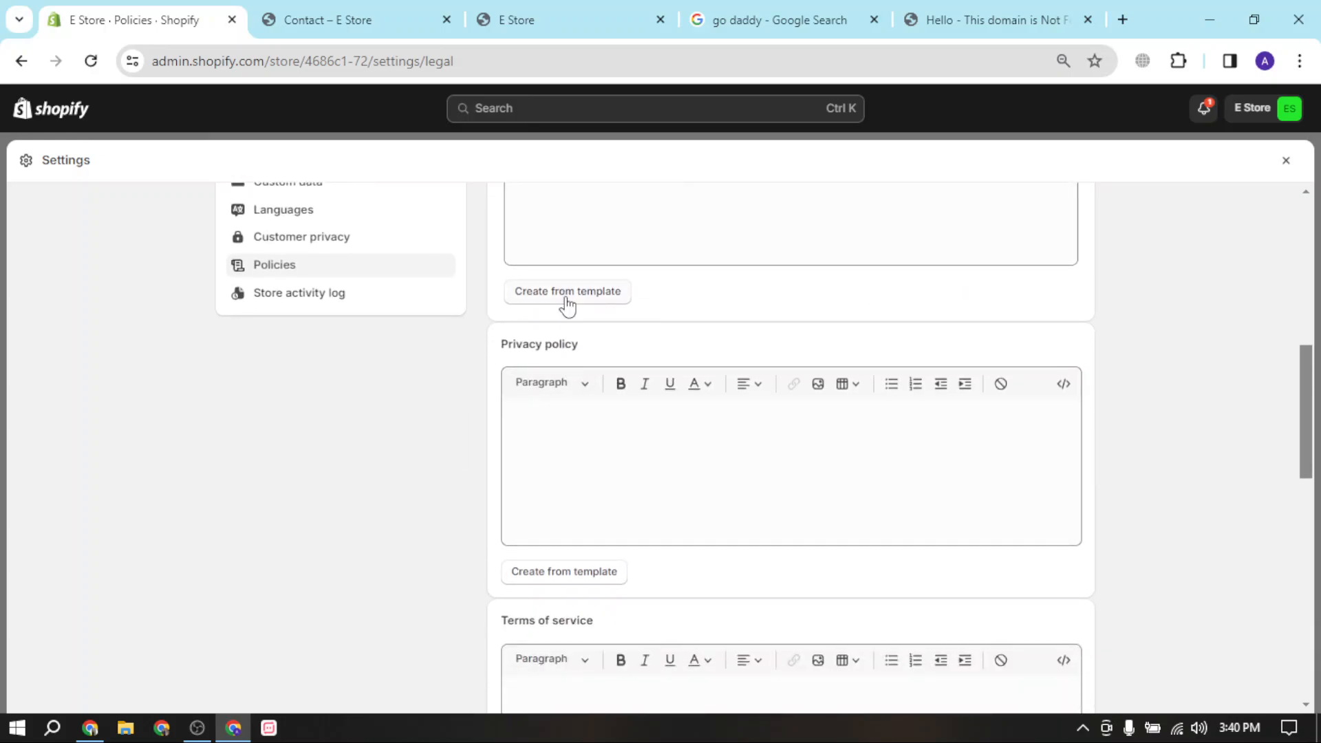
pyautogui.click(565, 295)
pyautogui.scroll(5, 810, 332)
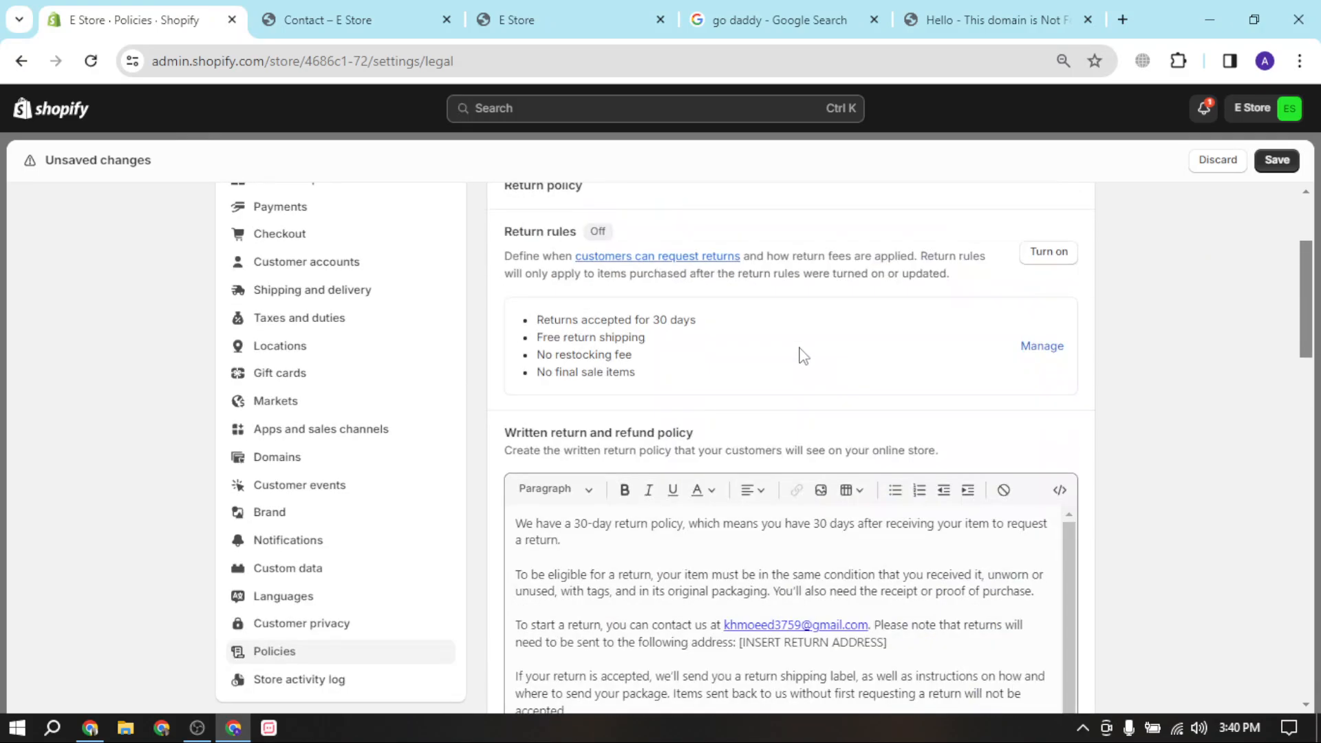
pyautogui.scroll(-10, 728, 386)
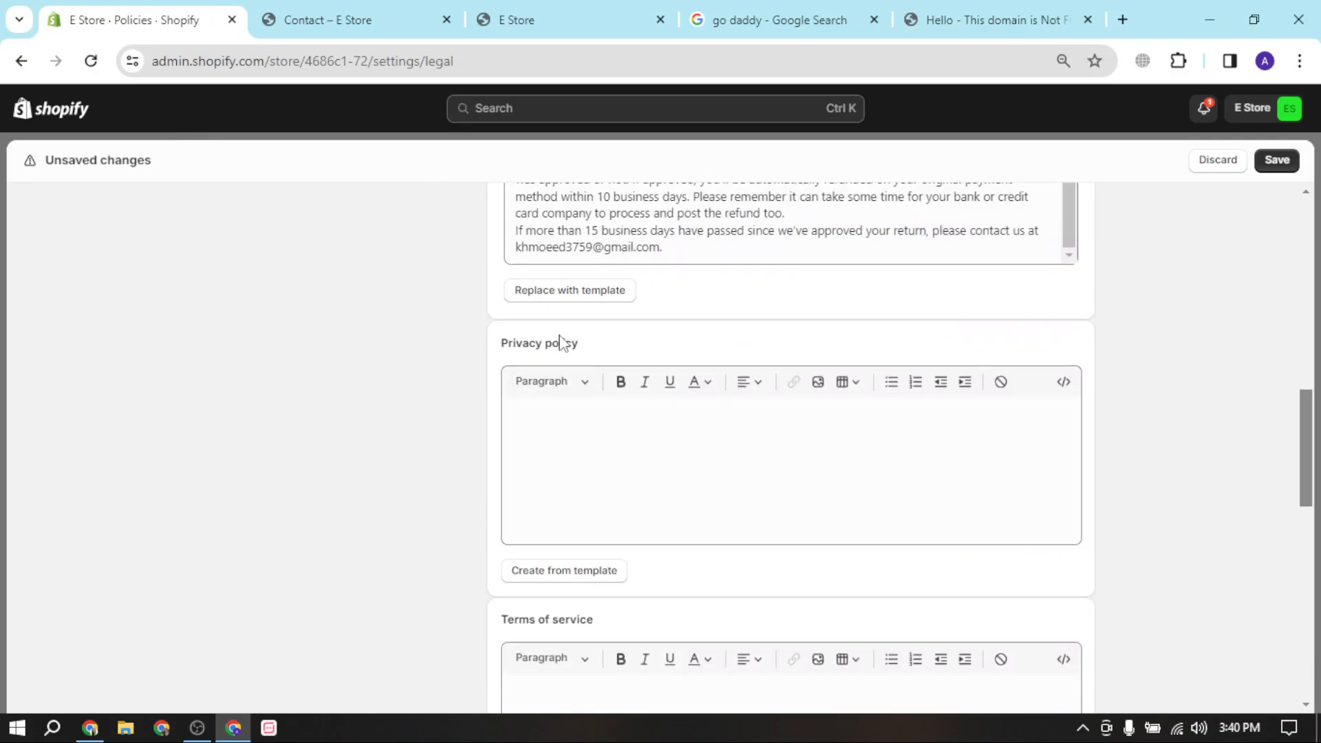
# Step: Fill the privacy policy and the terms of service from their templates
pyautogui.scroll(-3, 587, 481)
pyautogui.click(564, 377)
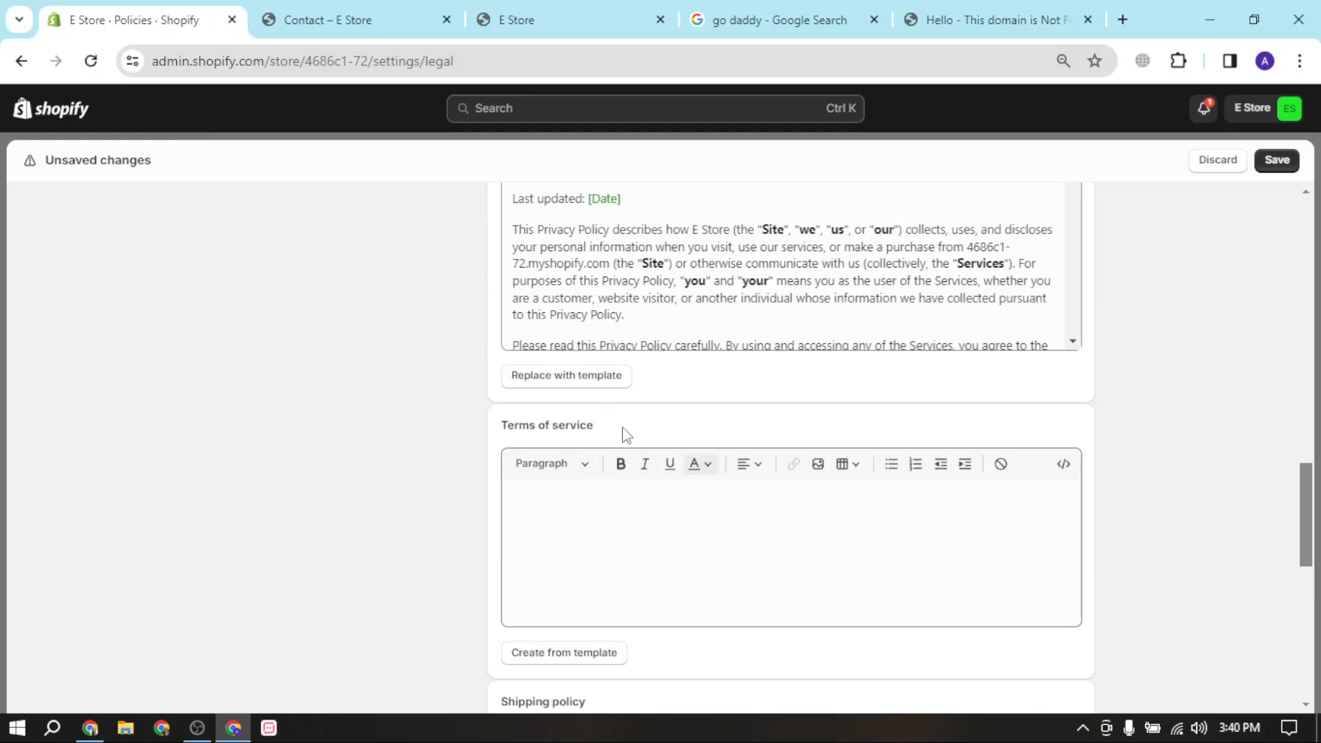
pyautogui.scroll(-3, 585, 416)
pyautogui.click(563, 470)
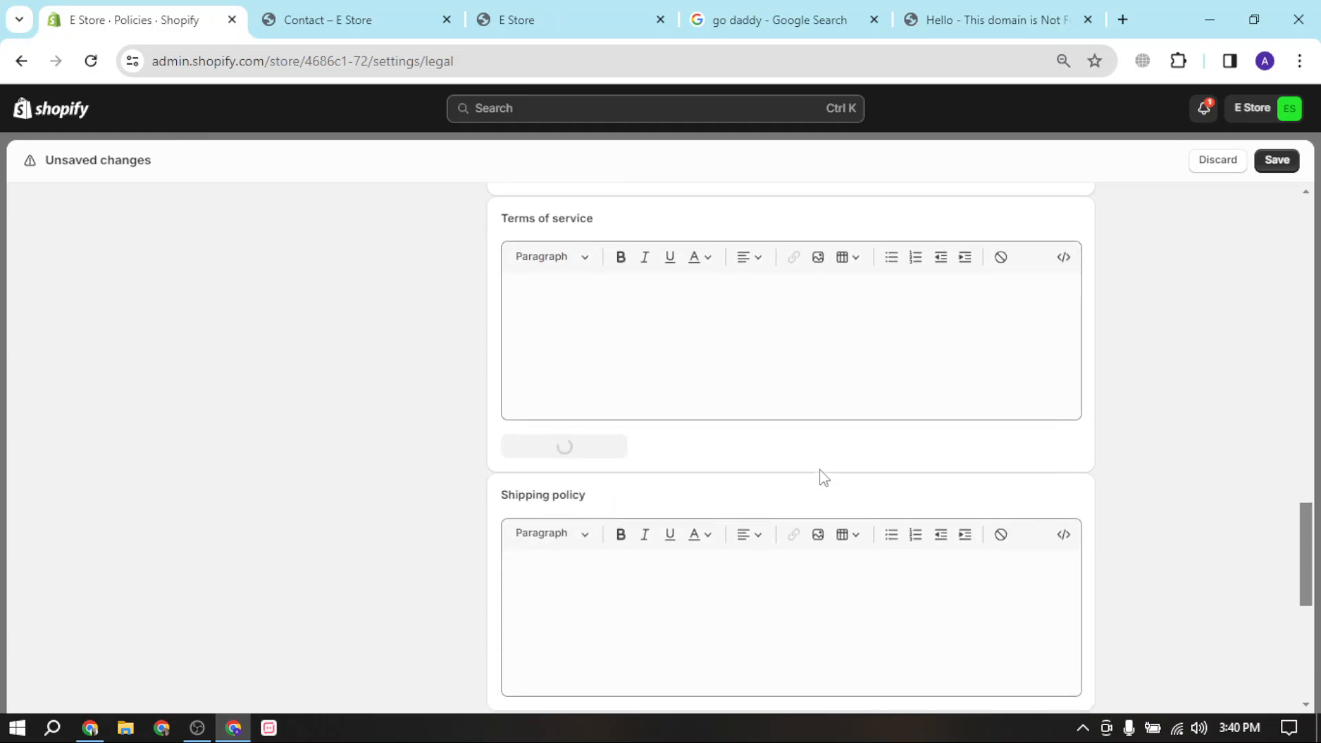
# Step: Review the terms of service text from its heading down to the shipping policy section
pyautogui.scroll(-2, 805, 475)
pyautogui.moveTo(550, 623); pyautogui.dragTo(633, 616)
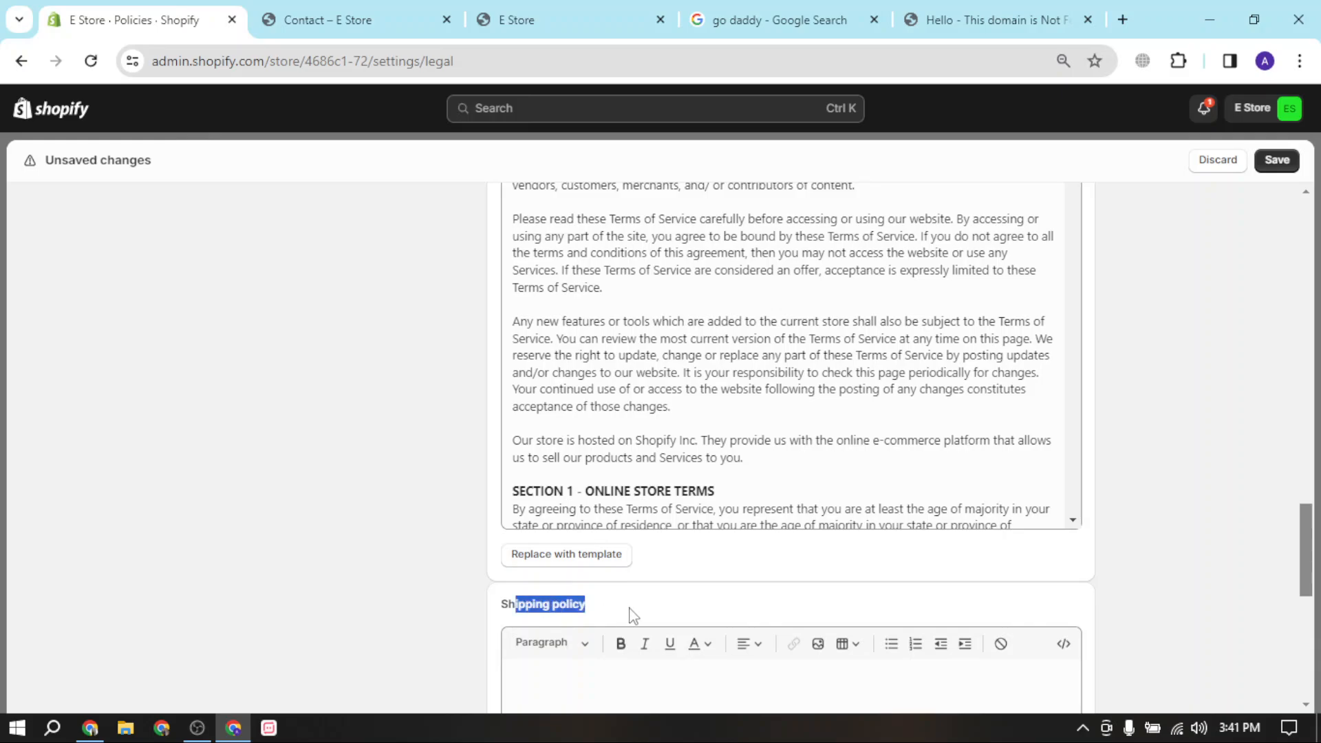
pyautogui.scroll(8, 609, 502)
pyautogui.moveTo(492, 337); pyautogui.dragTo(640, 381)
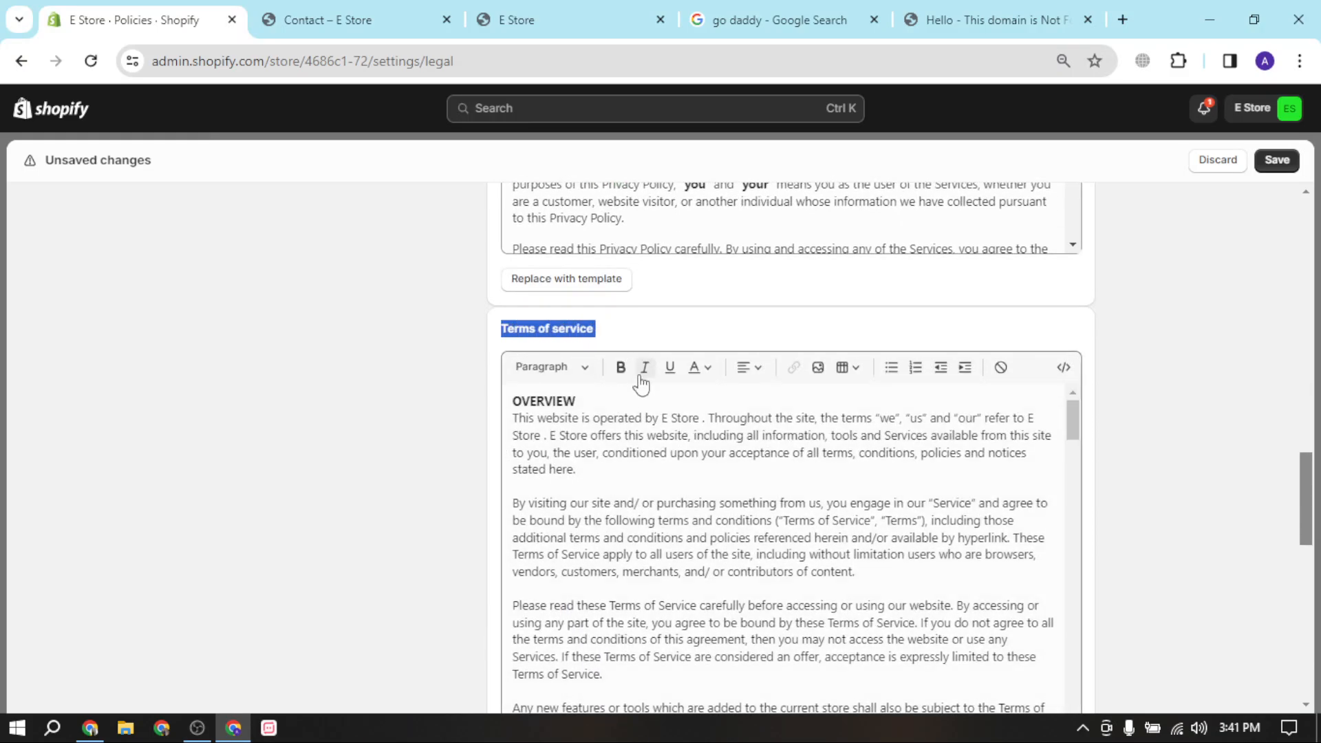
pyautogui.scroll(-15, 784, 523)
pyautogui.scroll(-1, 1120, 463)
pyautogui.scroll(-8, 963, 478)
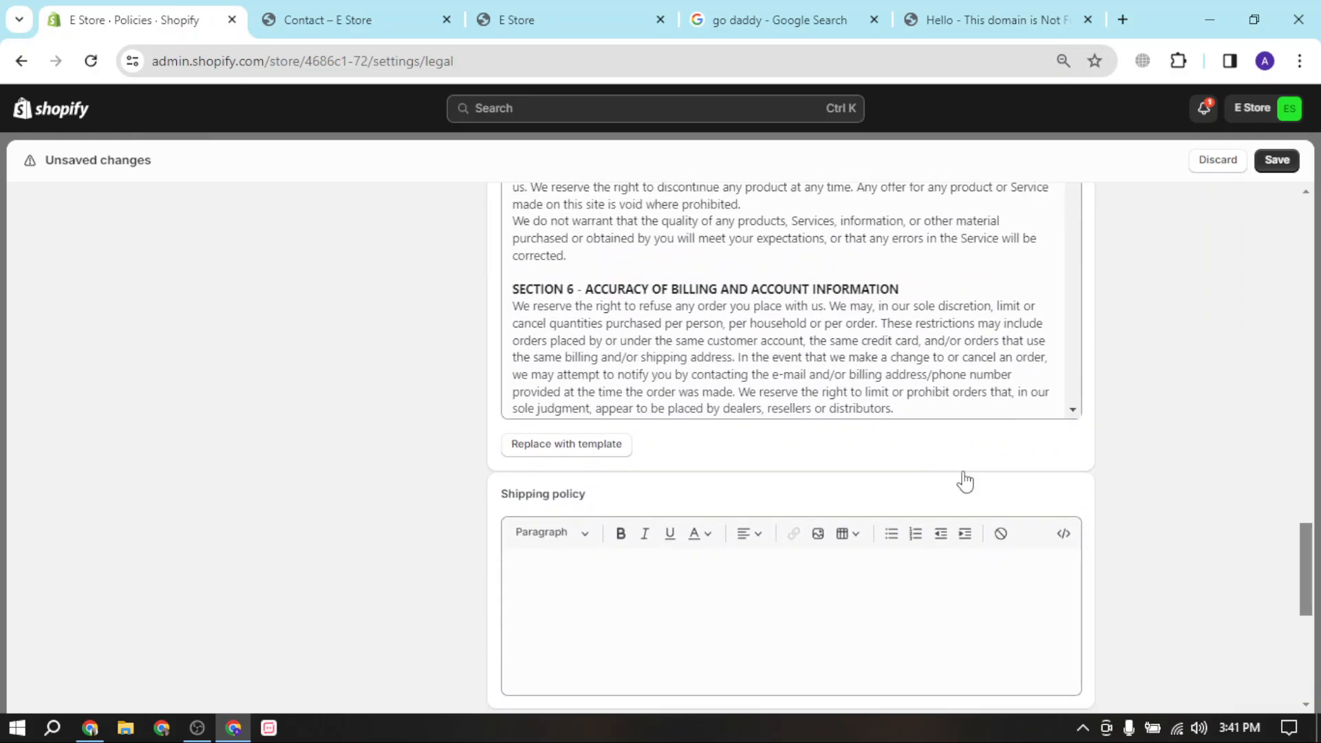
pyautogui.click(662, 428)
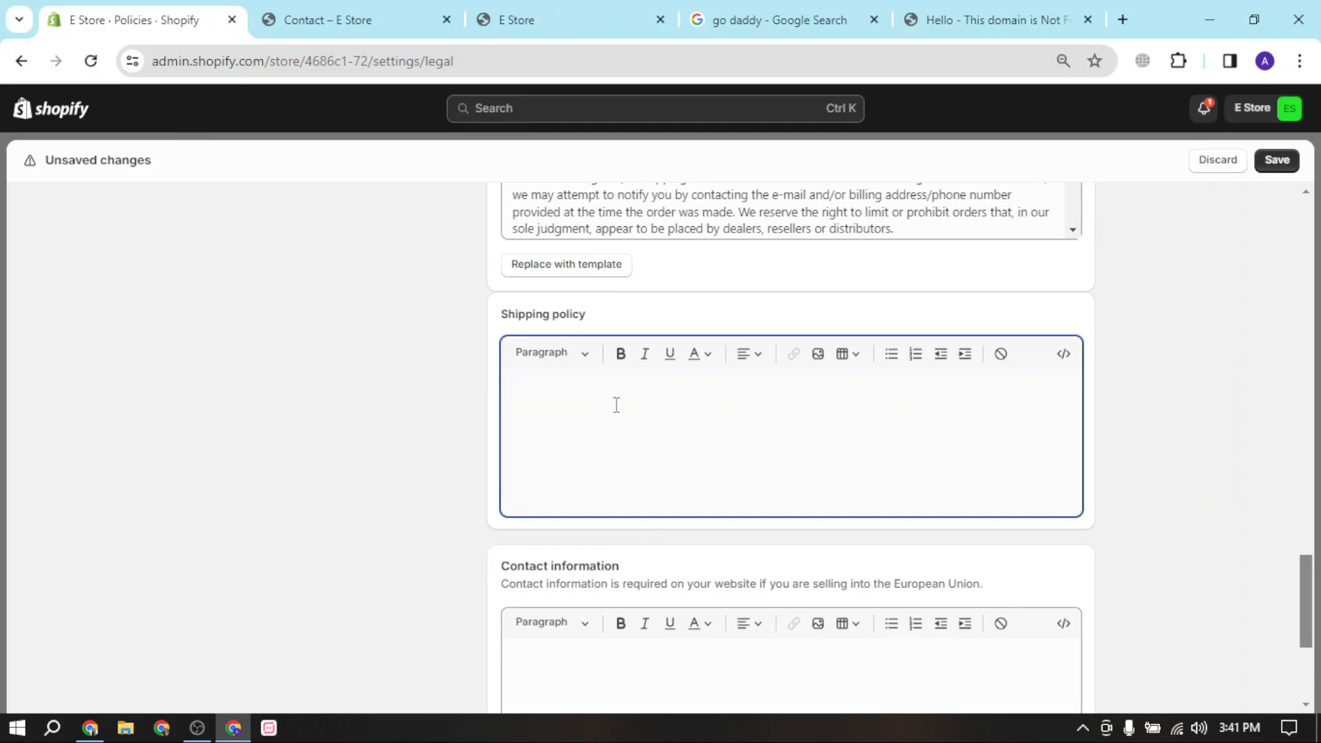
pyautogui.write('Wr')
pyautogui.press('BackSpace')
pyautogui.write('e replace or change item if they were')
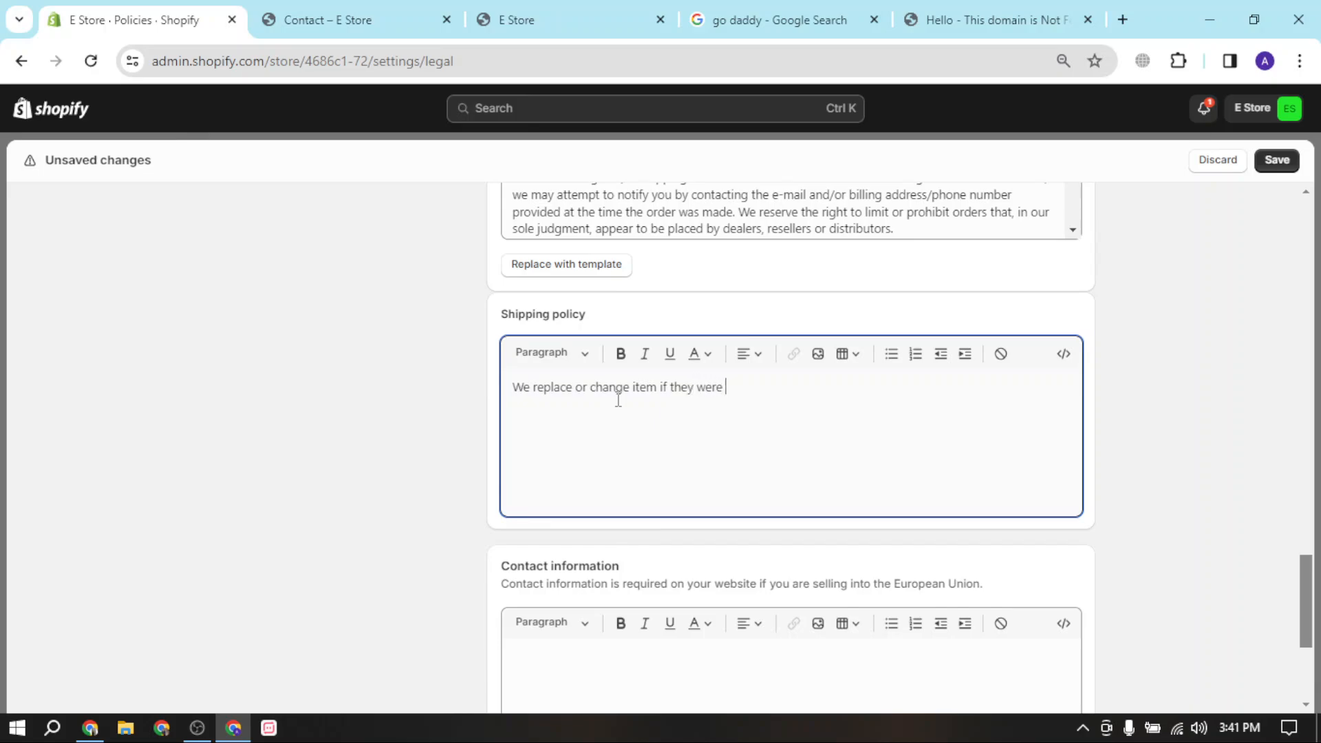
pyautogui.write(' packed like')
pyautogui.press('BackSpace')
pyautogui.press('BackSpace')
pyautogui.press('BackSpace')
pyautogui.press('BackSpace')
pyautogui.press('BackSpace')
pyautogui.press('BackSpace')
pyautogui.press('BackSpace')
pyautogui.press('BackSpace')
pyautogui.press('BackSpace')
pyautogui.press('BackSpace')
pyautogui.press('BackSpace')
pyautogui.press('BackSpace')
pyautogui.press('BackSpace')
pyautogui.press('BackSpace')
pyautogui.press('BackSpace')
pyautogui.press('BackSpace')
pyautogui.press('BackSpace')
pyautogui.press('BackSpace')
pyautogui.press('BackSpace')
pyautogui.press('BackSpace')
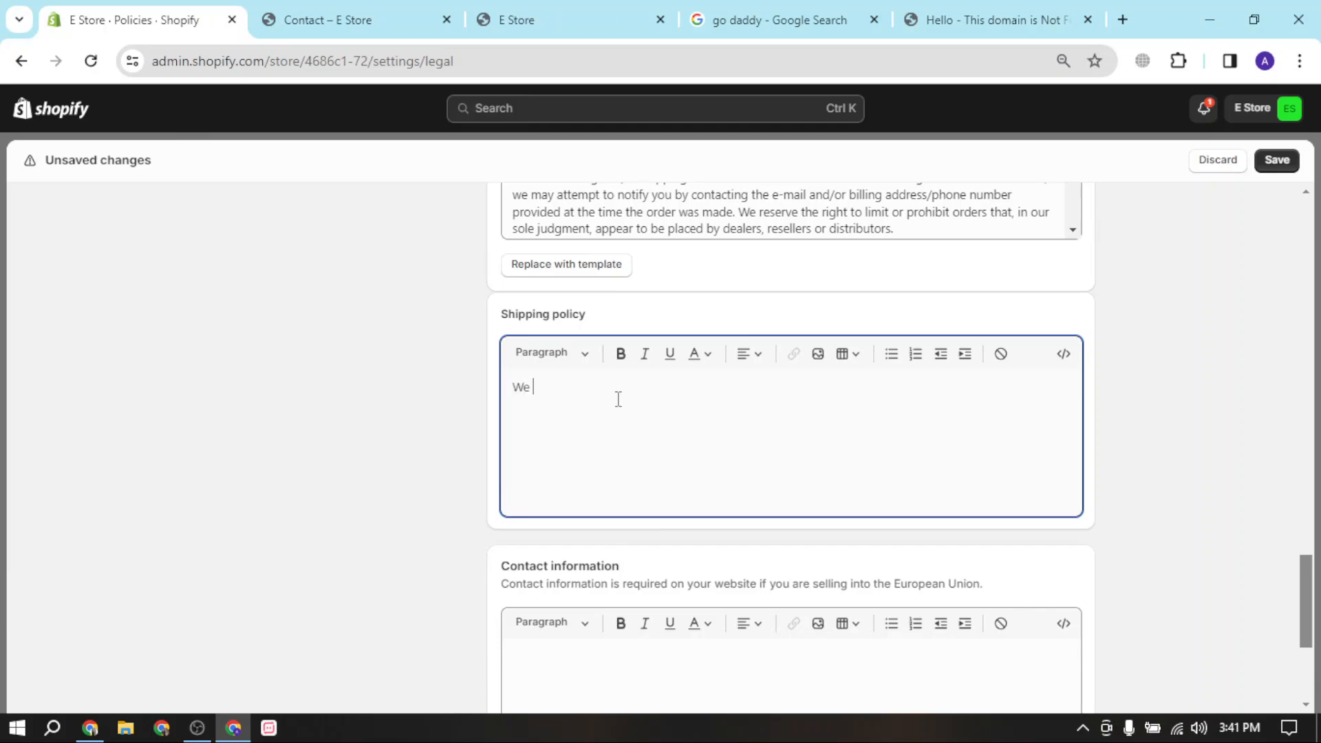
# Step: Write "We deliver your pascel in 5-7 Business days." as the shipping policy
pyautogui.write('We deliver your pascel in 5-7 Business')
pyautogui.write('days.')
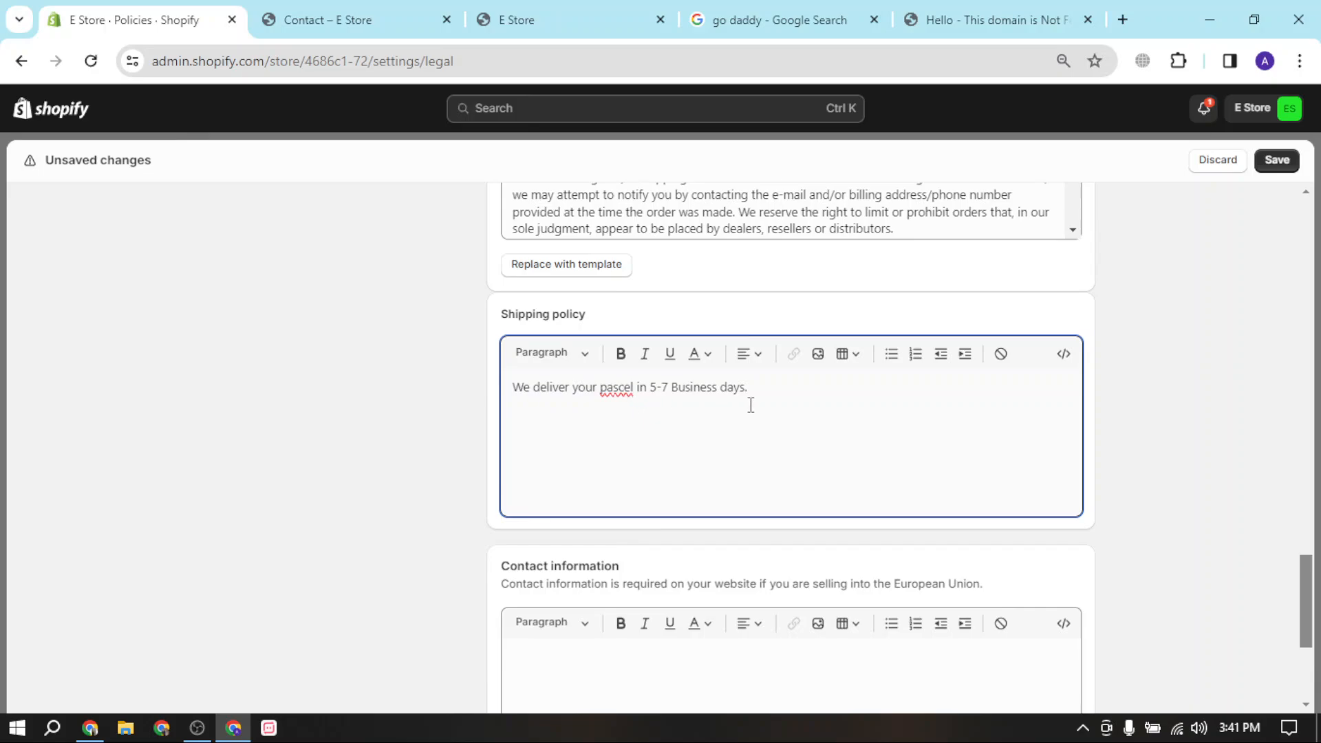
# Step: Enter the lines "Name:", "Contact No:" and "Email:" in the contact information policy
pyautogui.scroll(-4, 739, 406)
pyautogui.scroll(1, 747, 405)
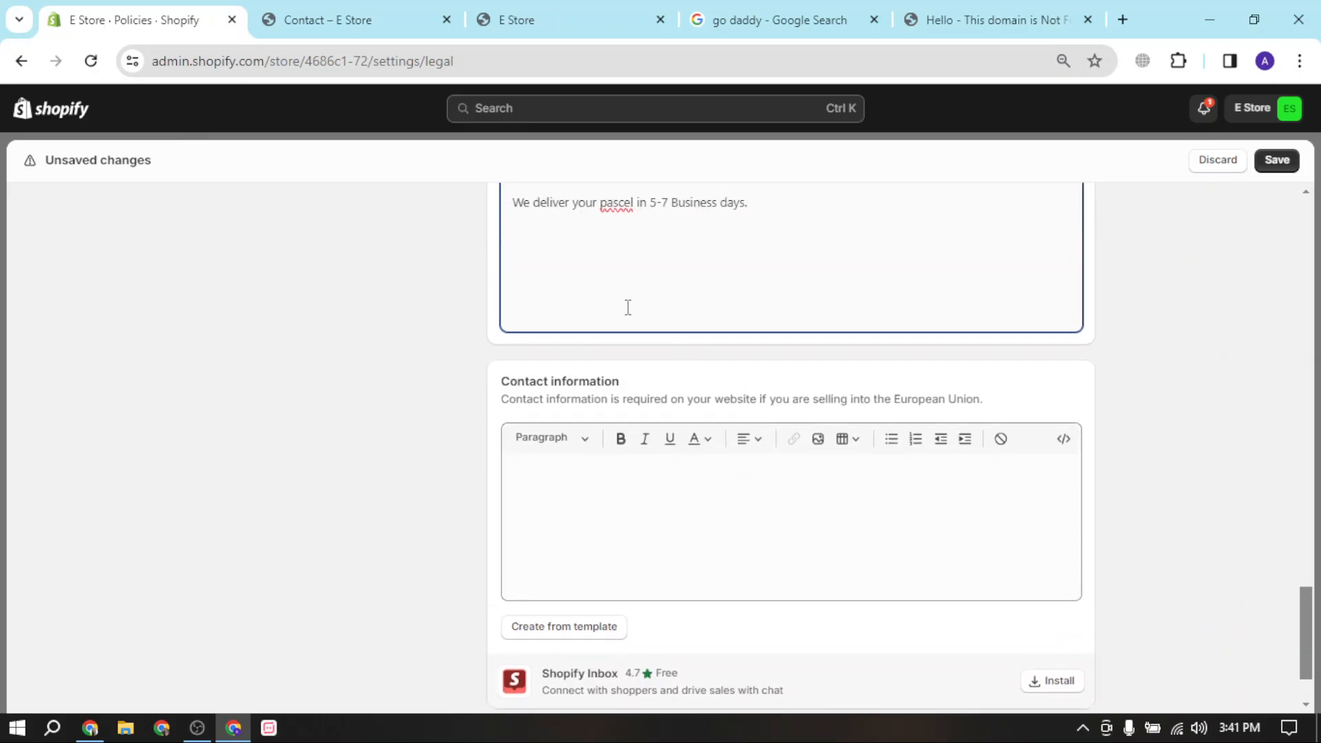
pyautogui.click(860, 454)
pyautogui.scroll(-1, 863, 454)
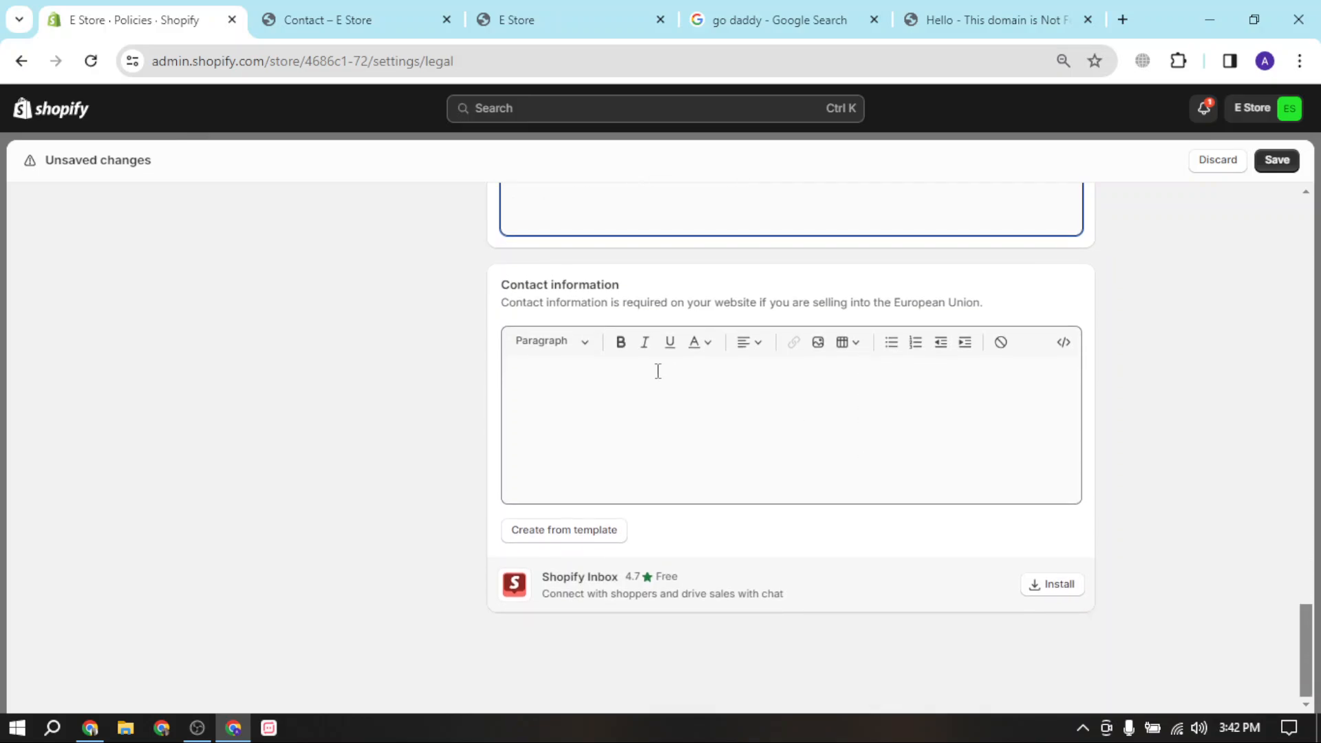
pyautogui.write('Nm')
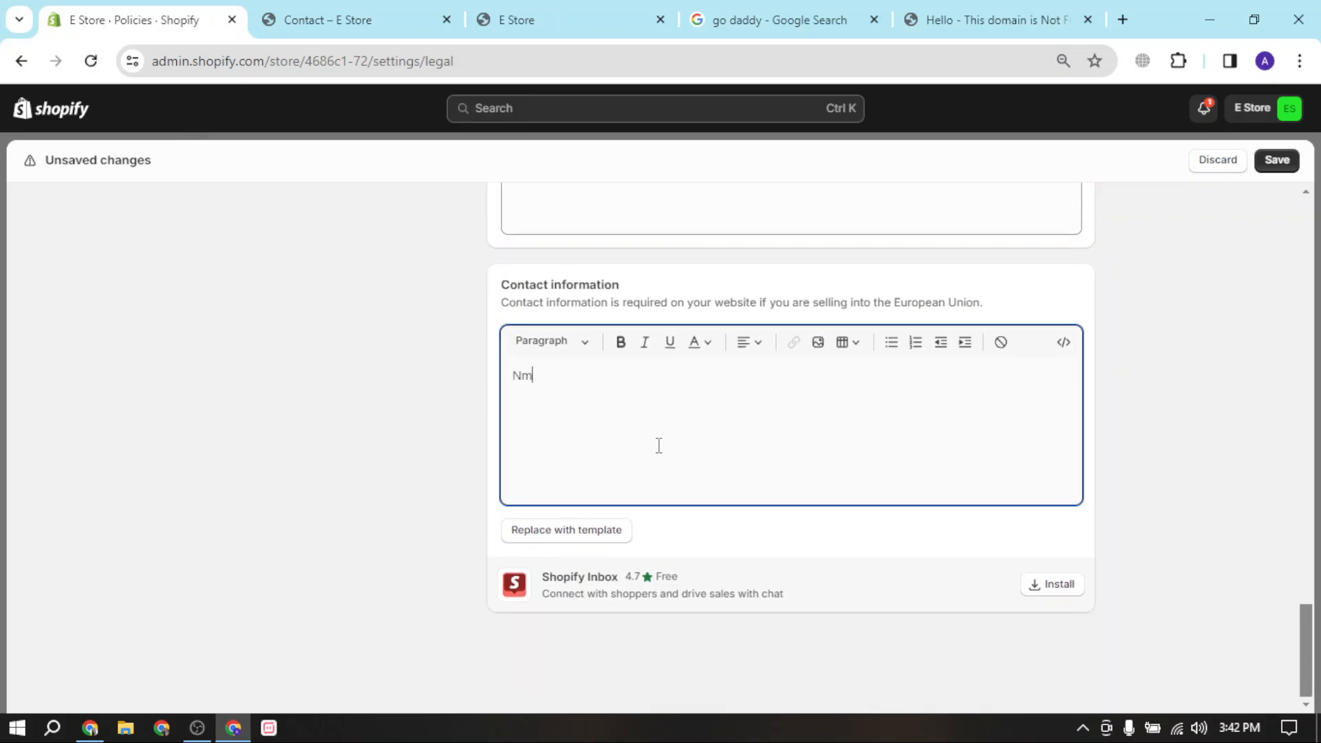
pyautogui.write('me:')
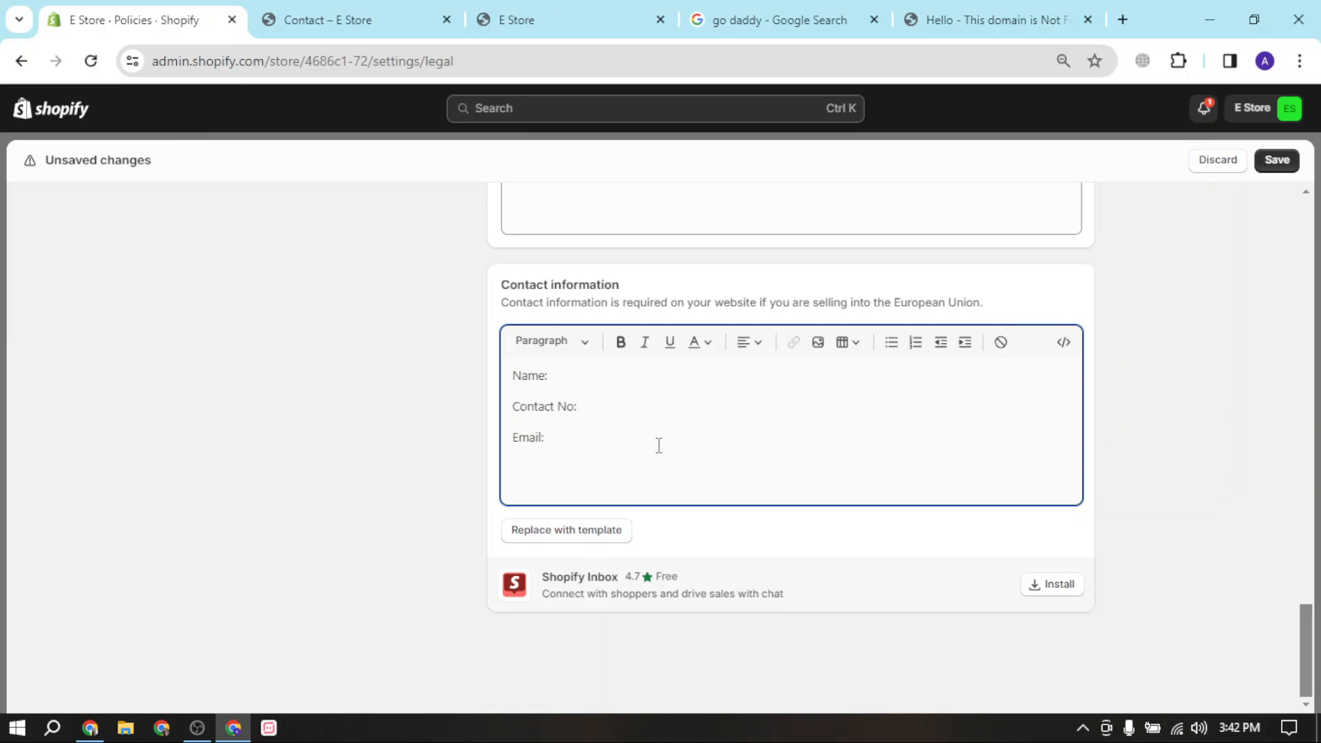
# Step: Replace the contact information with the template content and delete its VAT number and Trade number lines
pyautogui.click(583, 530)
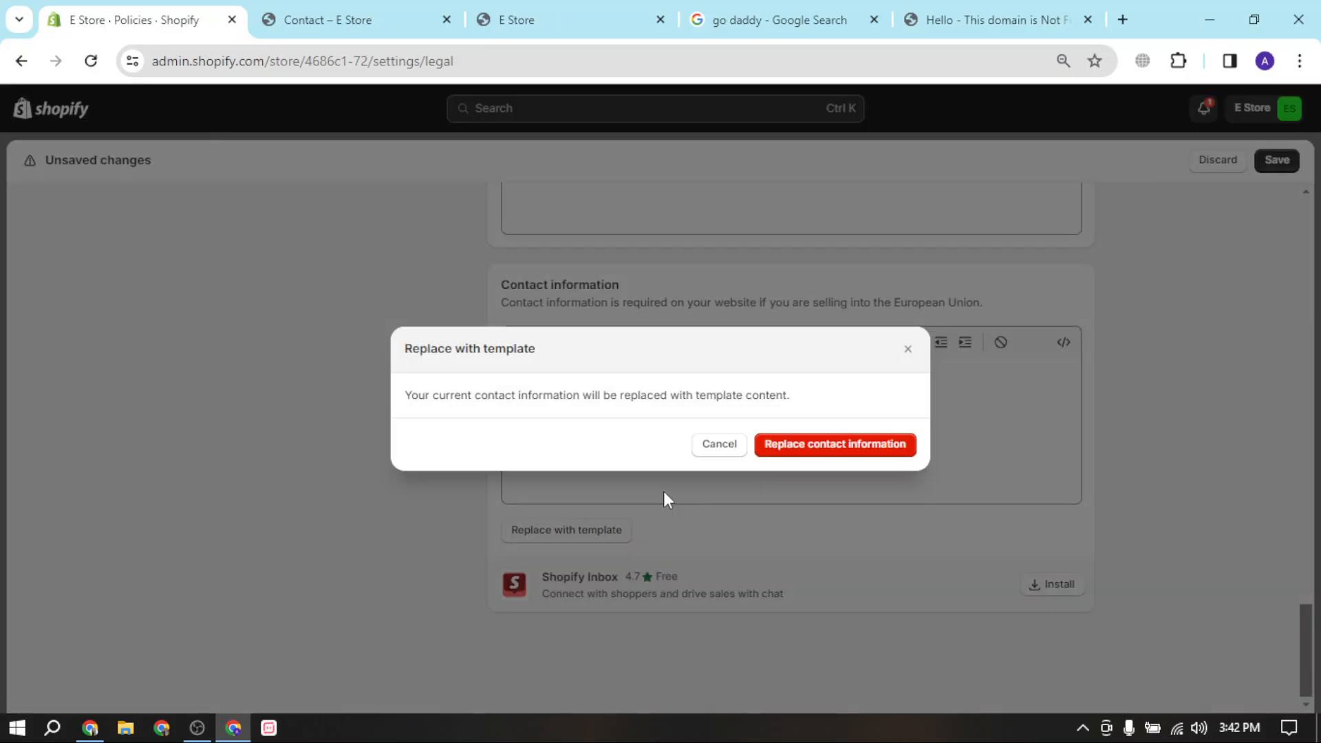
pyautogui.click(795, 454)
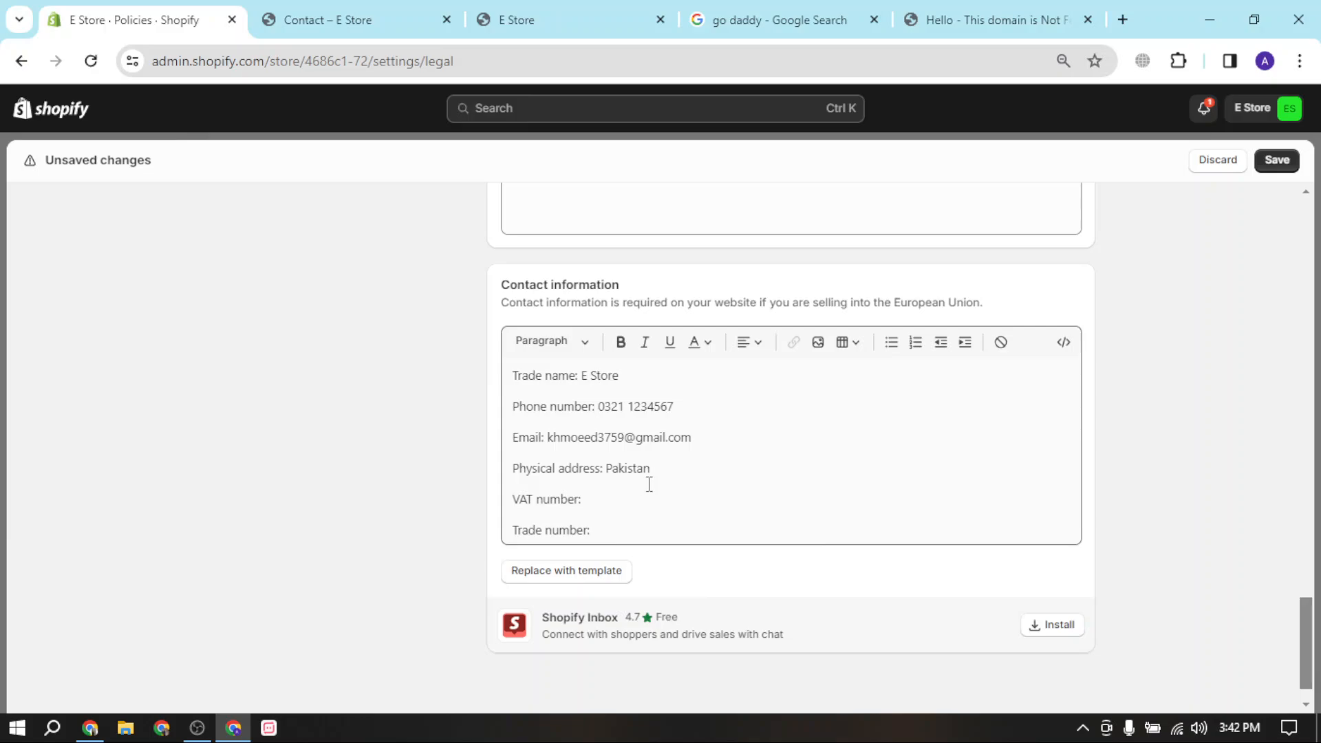
pyautogui.scroll(-1, 649, 484)
pyautogui.moveTo(515, 457); pyautogui.dragTo(628, 489)
pyautogui.press('BackSpace')
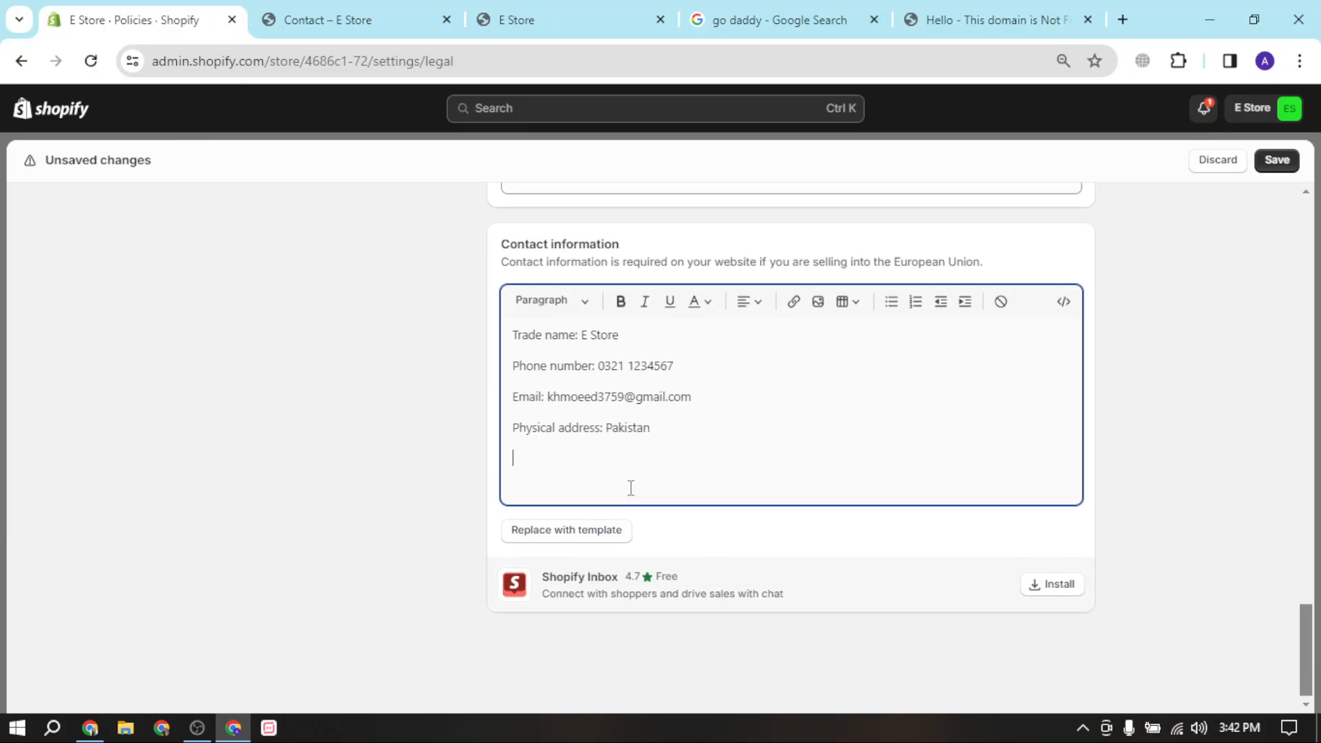
# Step: Save the store policies and close the settings
pyautogui.scroll(4, 856, 472)
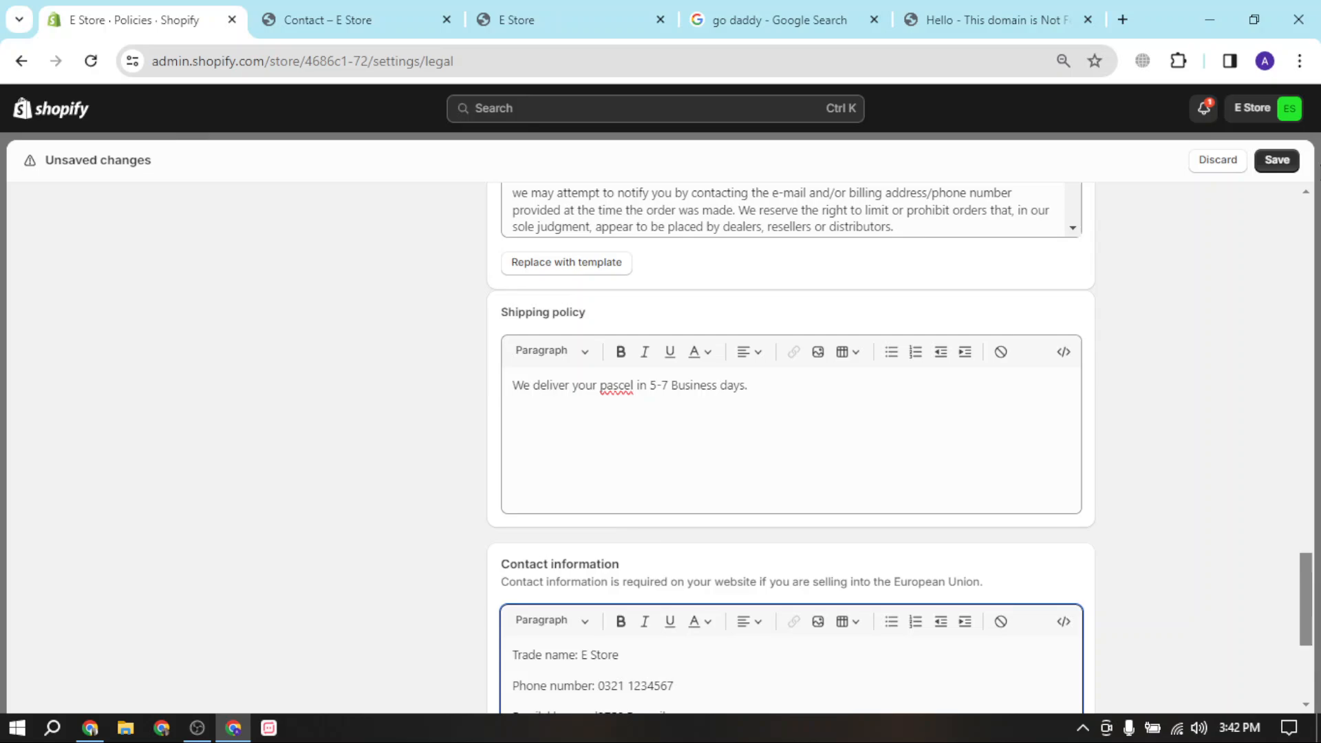
pyautogui.click(1294, 162)
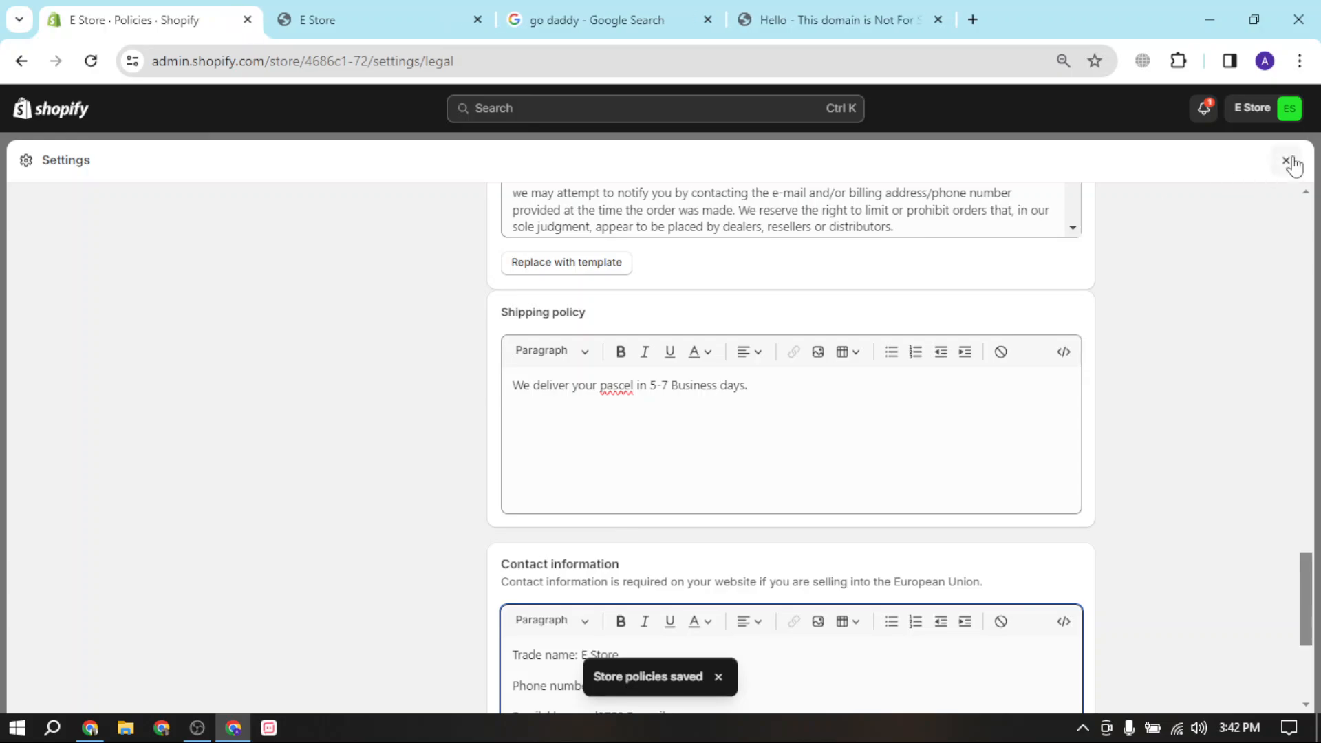
pyautogui.click(1290, 162)
# Step: Open the online store's themes and preview the current theme motion-10-1-0
pyautogui.click(93, 391)
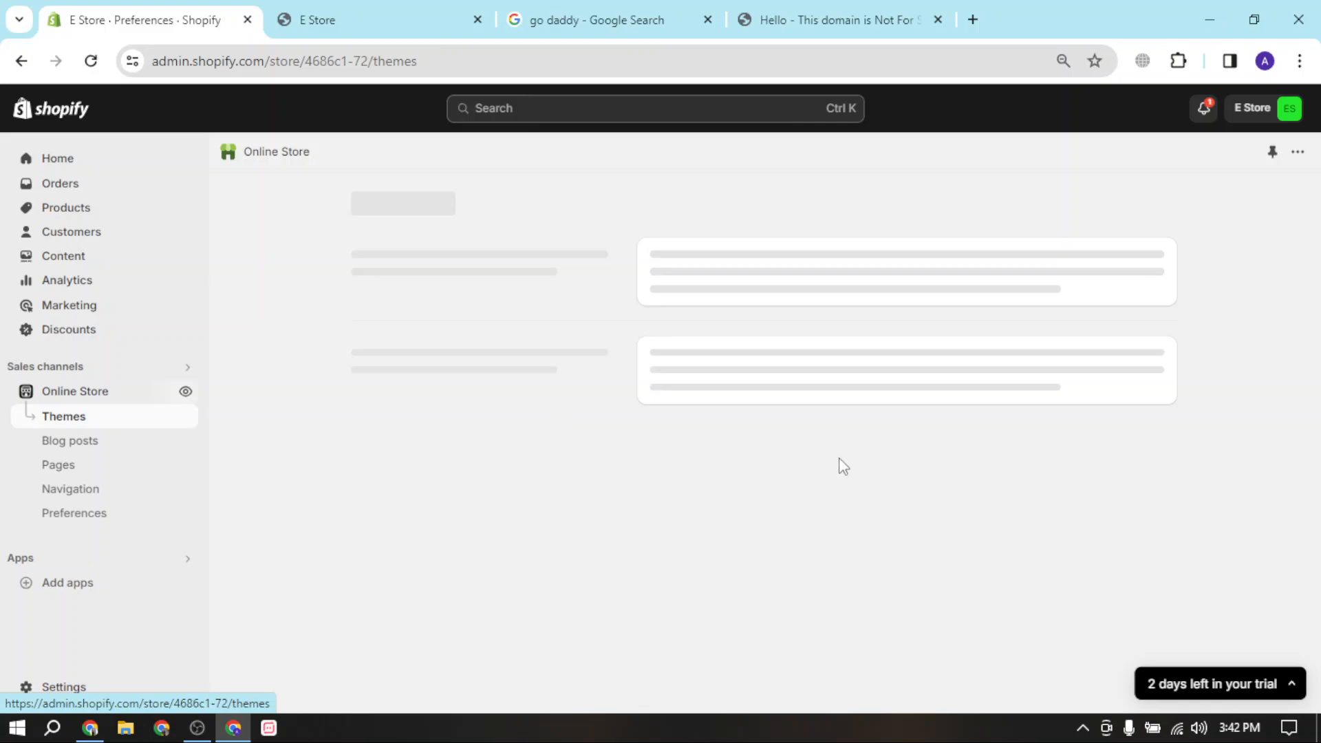
pyautogui.click(1052, 588)
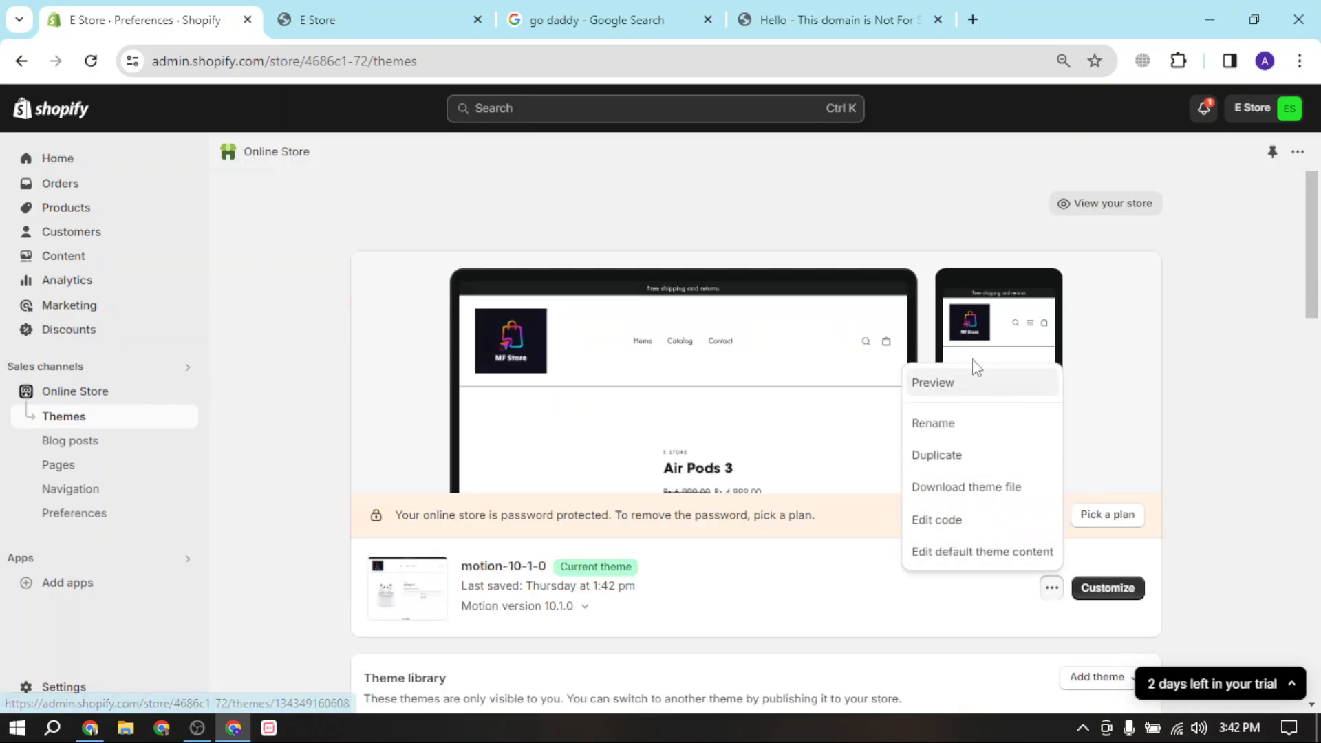
pyautogui.click(977, 387)
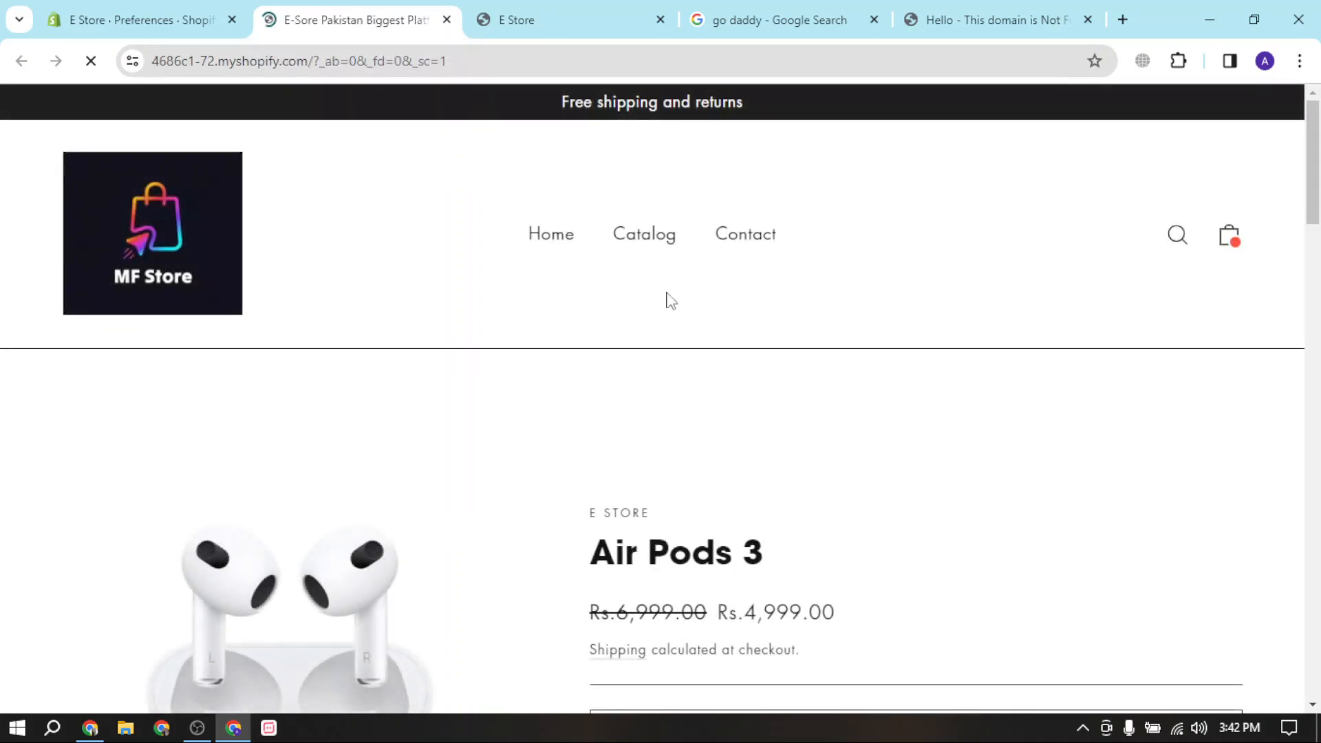
# Step: View the storefront's Contact page from the contact form to the footer menus and hide the preview bar
pyautogui.click(746, 242)
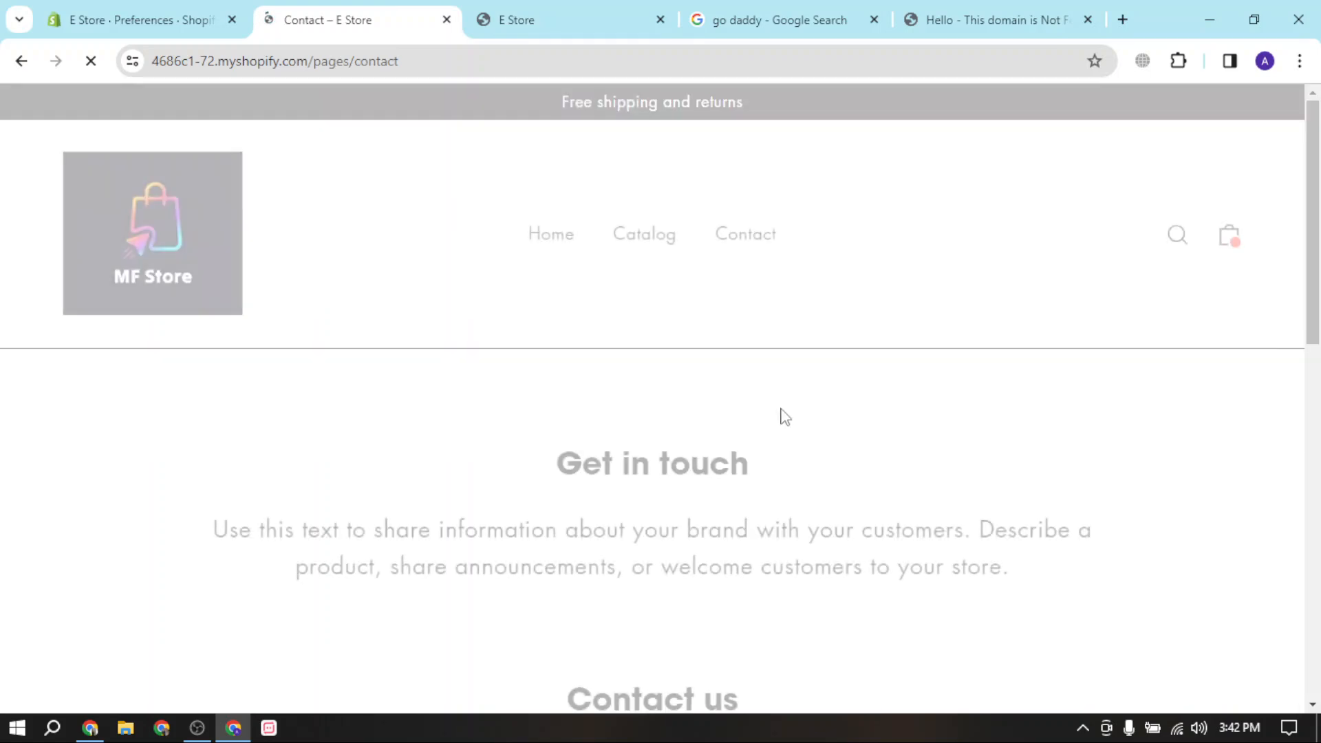
pyautogui.scroll(-10, 746, 420)
pyautogui.scroll(5, 590, 407)
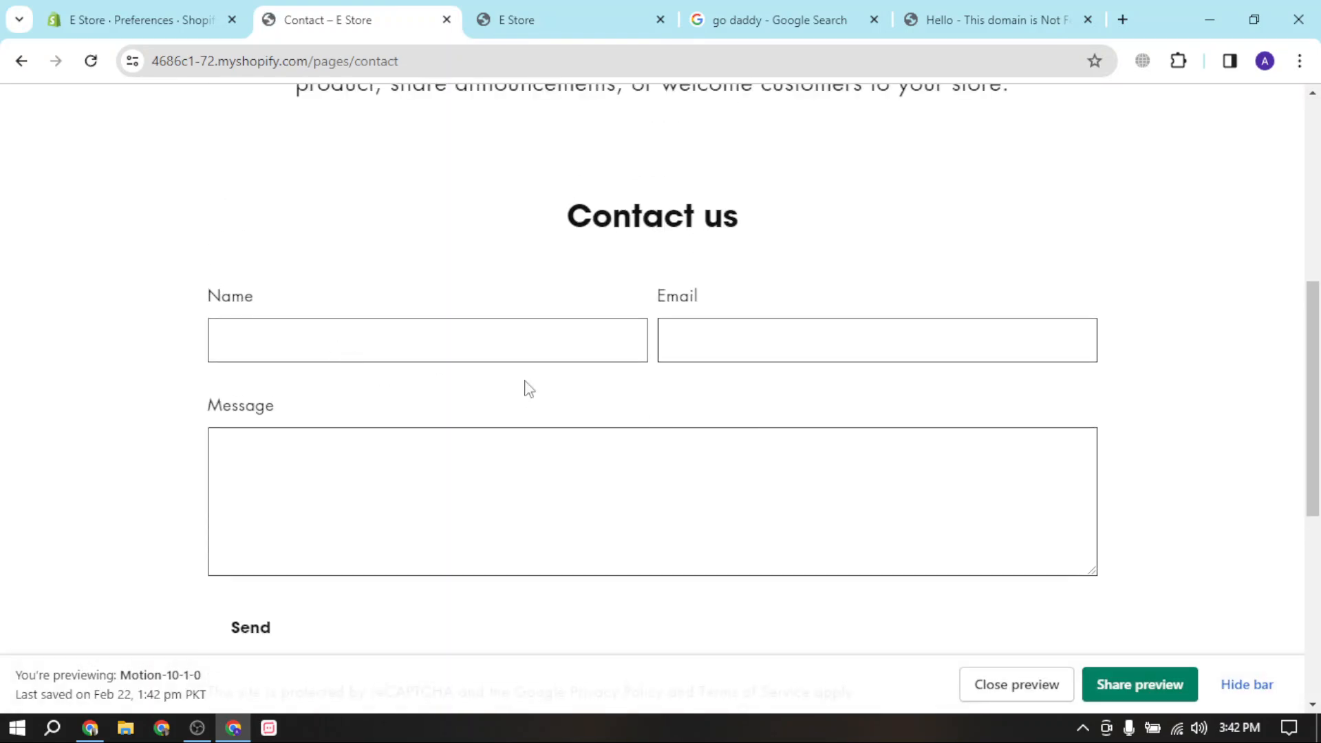
pyautogui.scroll(5, 601, 387)
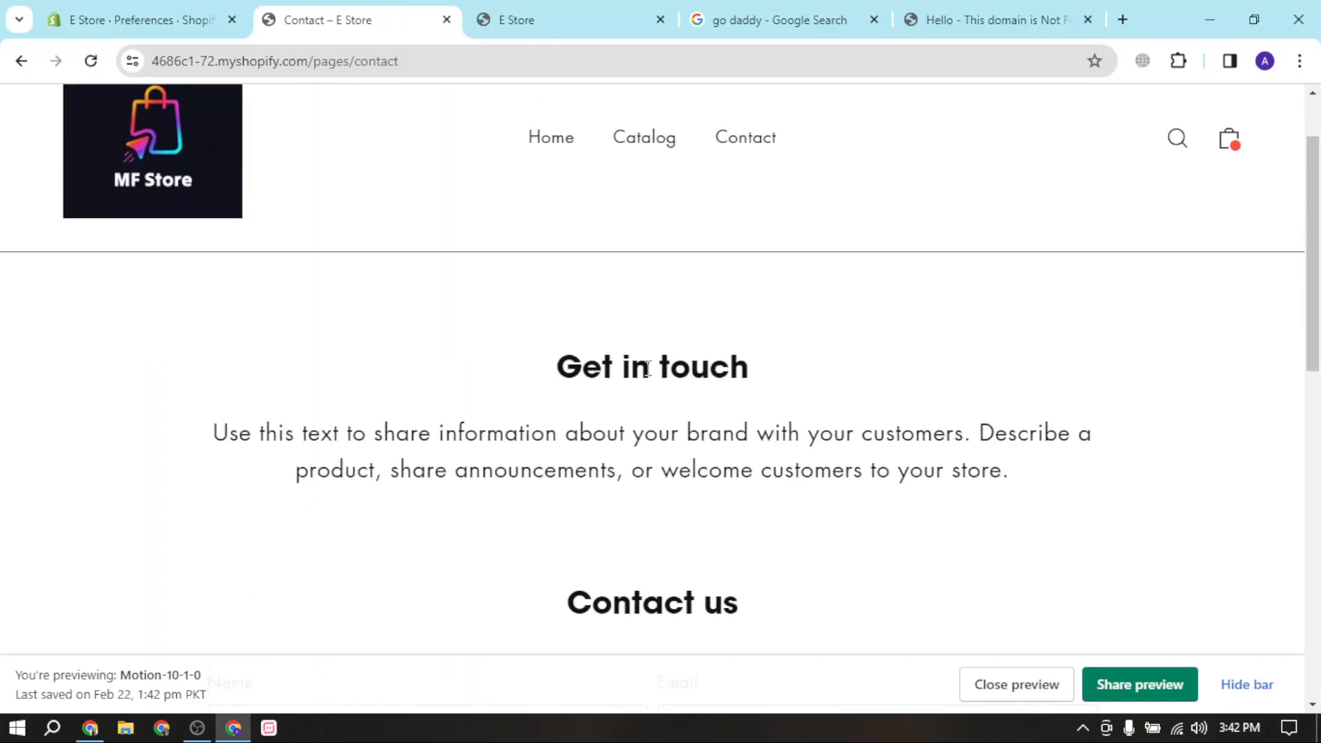
pyautogui.scroll(-10, 665, 356)
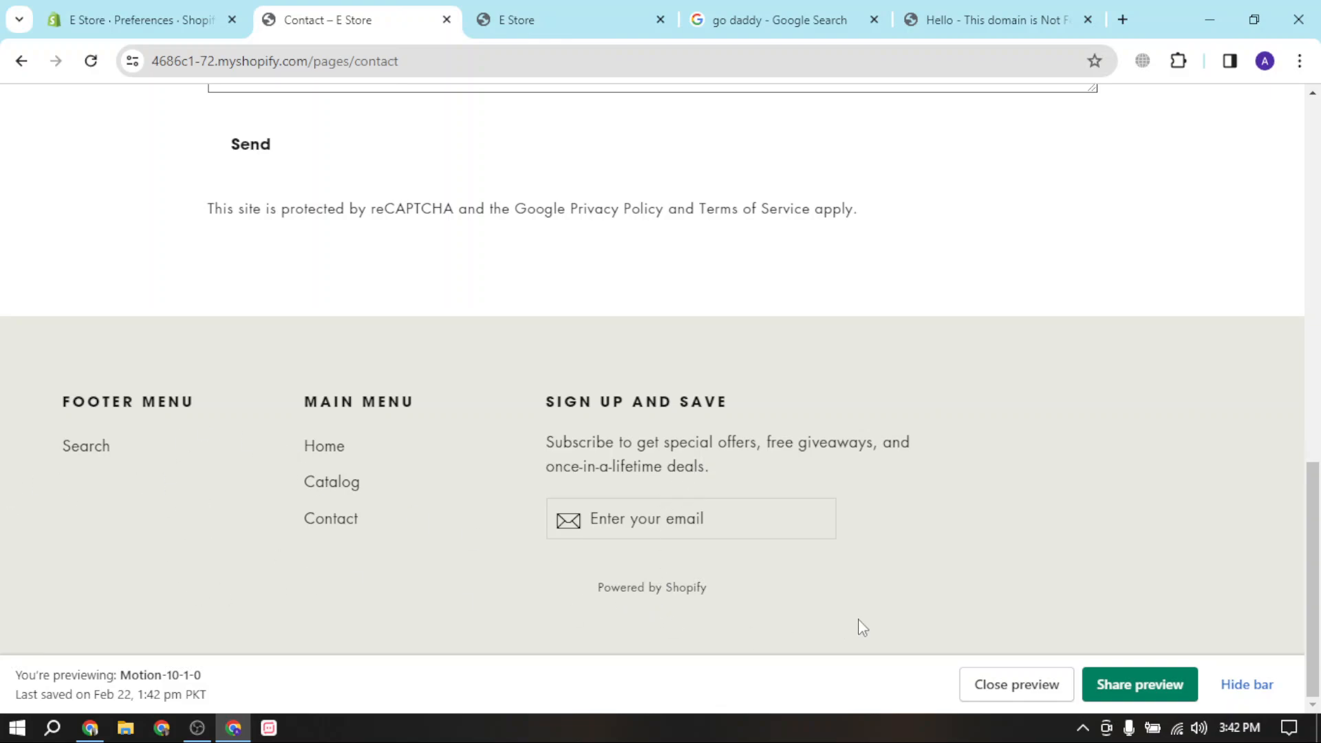
pyautogui.click(1272, 694)
pyautogui.scroll(10, 427, 477)
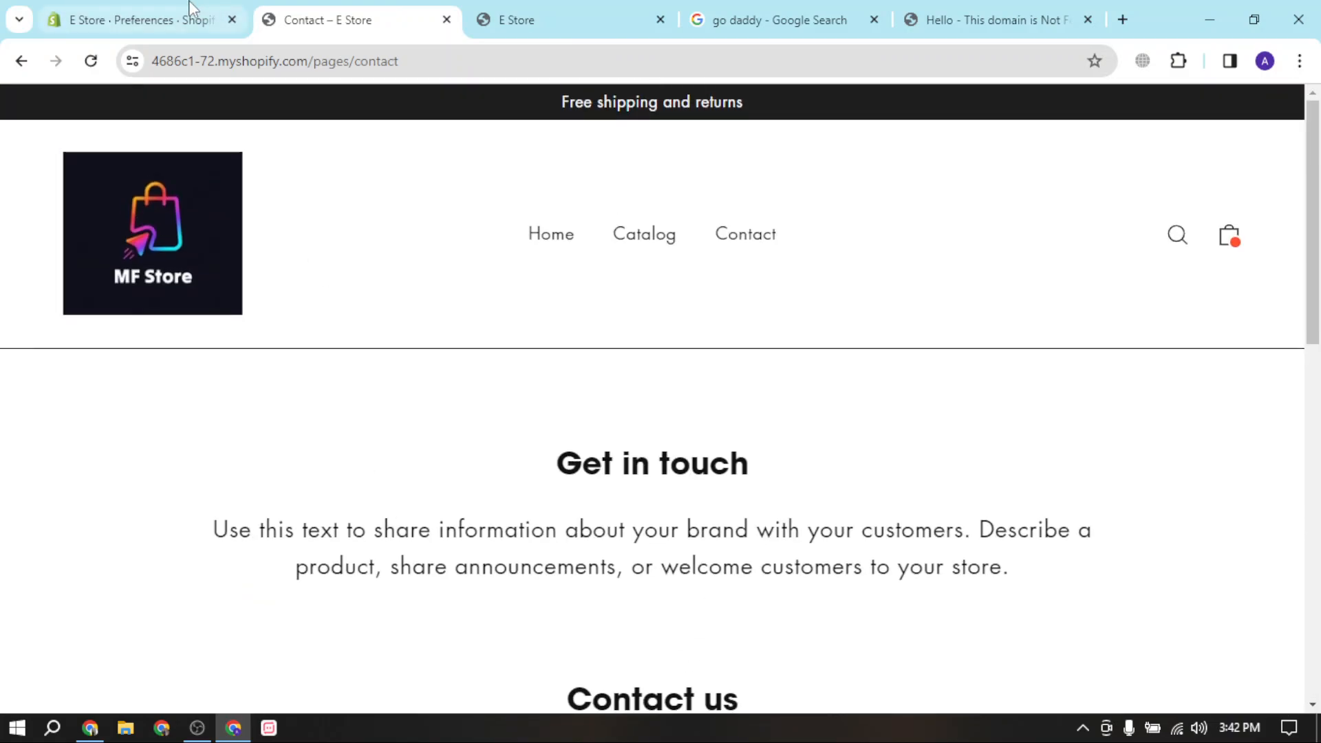
# Step: Start a new menu in the online store's navigation and title it Contact
pyautogui.click(137, 20)
pyautogui.click(76, 498)
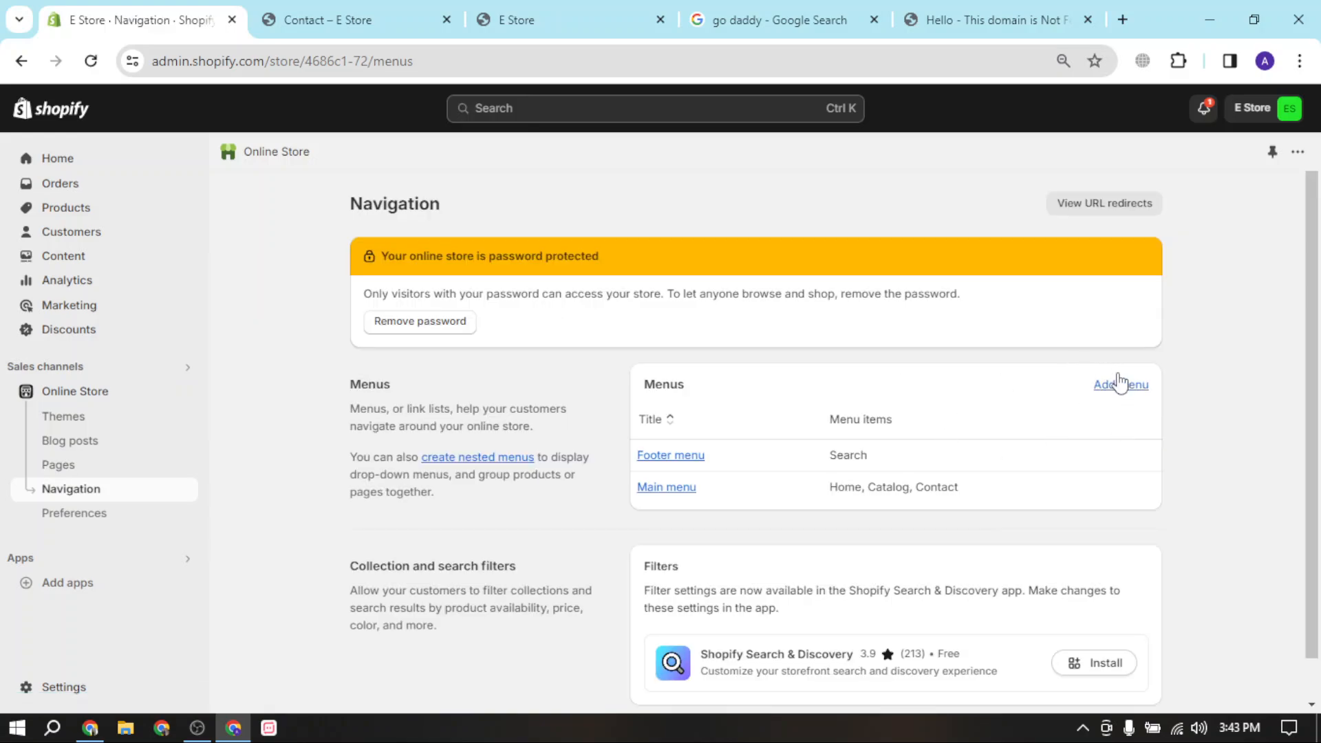
pyautogui.click(1117, 381)
pyautogui.click(797, 291)
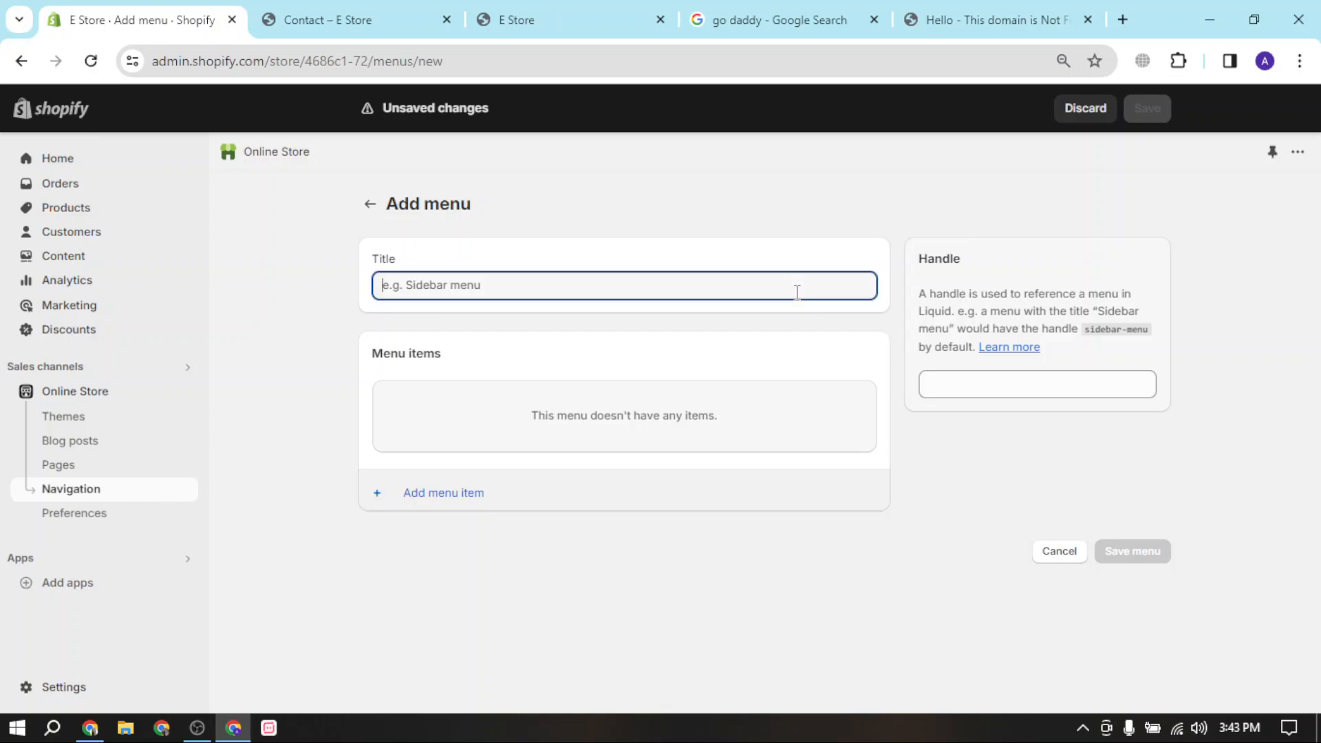
pyautogui.write('Contact')
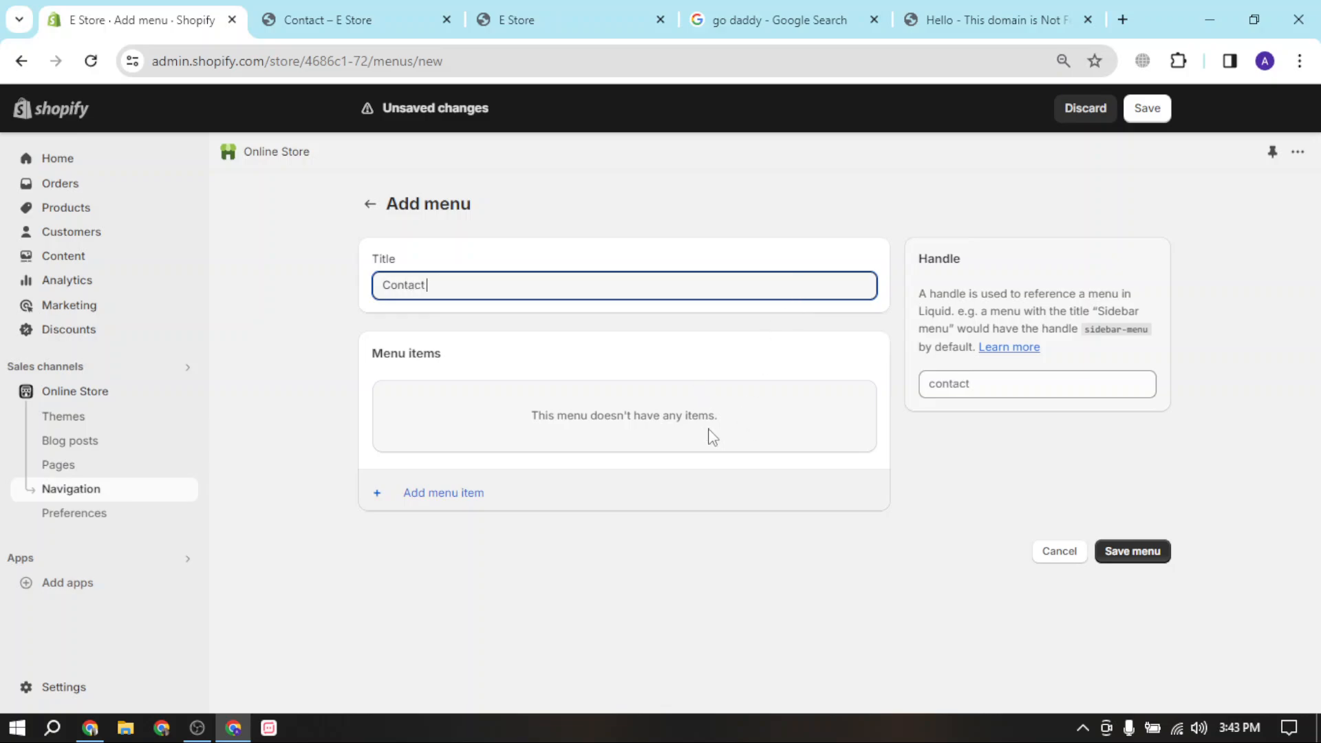
# Step: Add a menu item named ABout Us linked to the Contact Information policy and save the menu
pyautogui.click(470, 495)
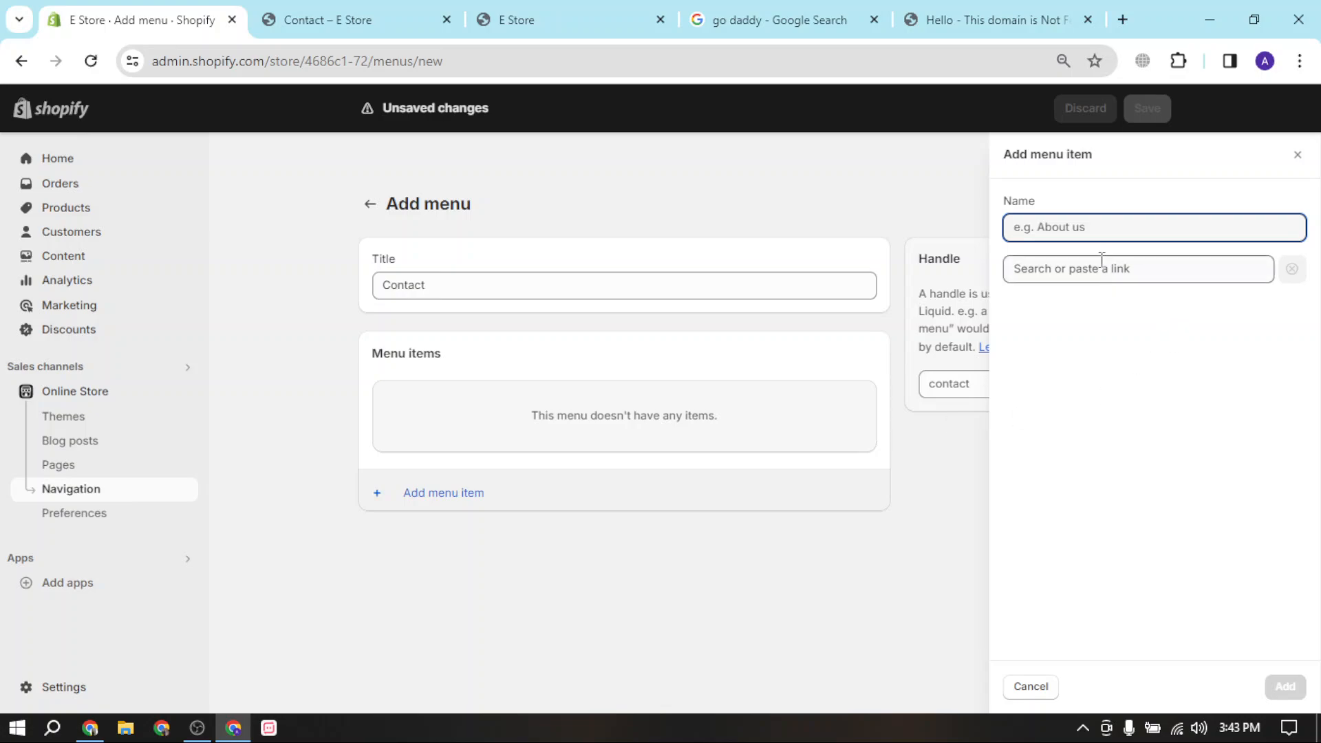
pyautogui.write('aB')
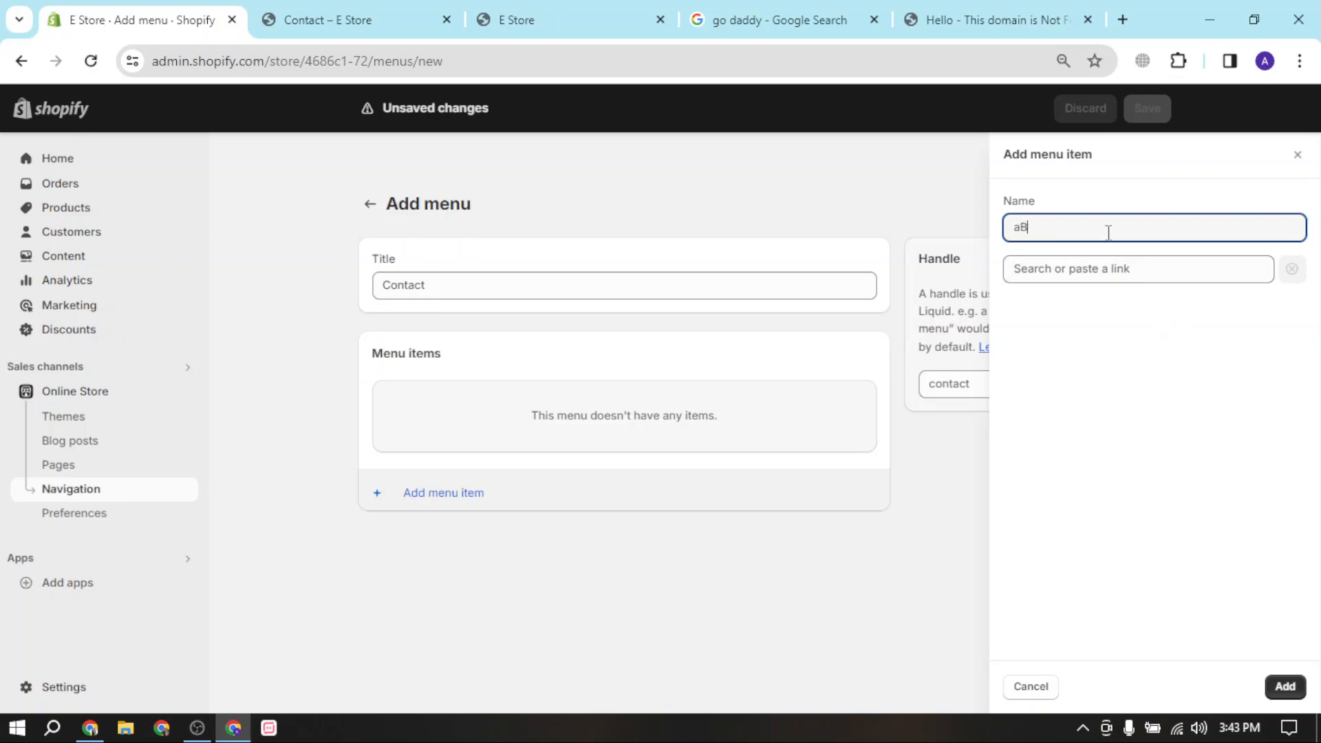
pyautogui.press('BackSpace')
pyautogui.write('ABout Us')
pyautogui.click(1156, 274)
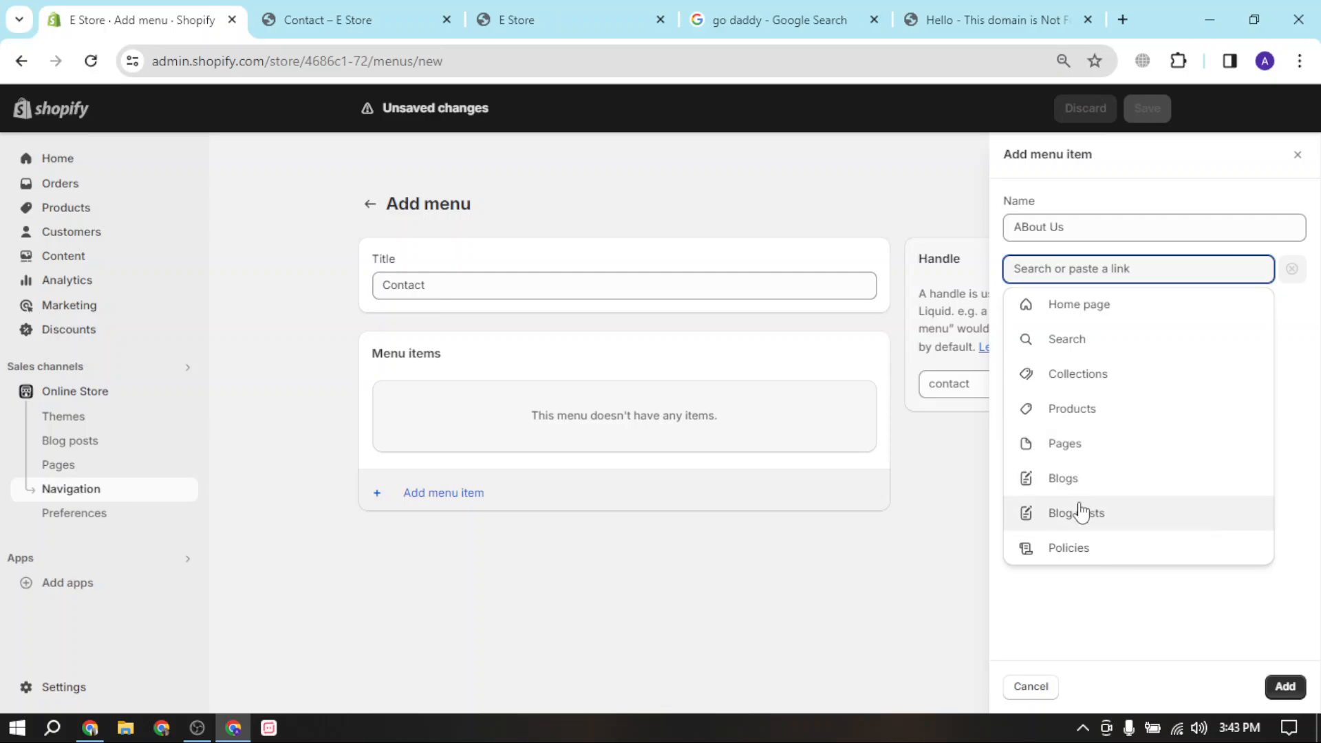
pyautogui.click(1081, 548)
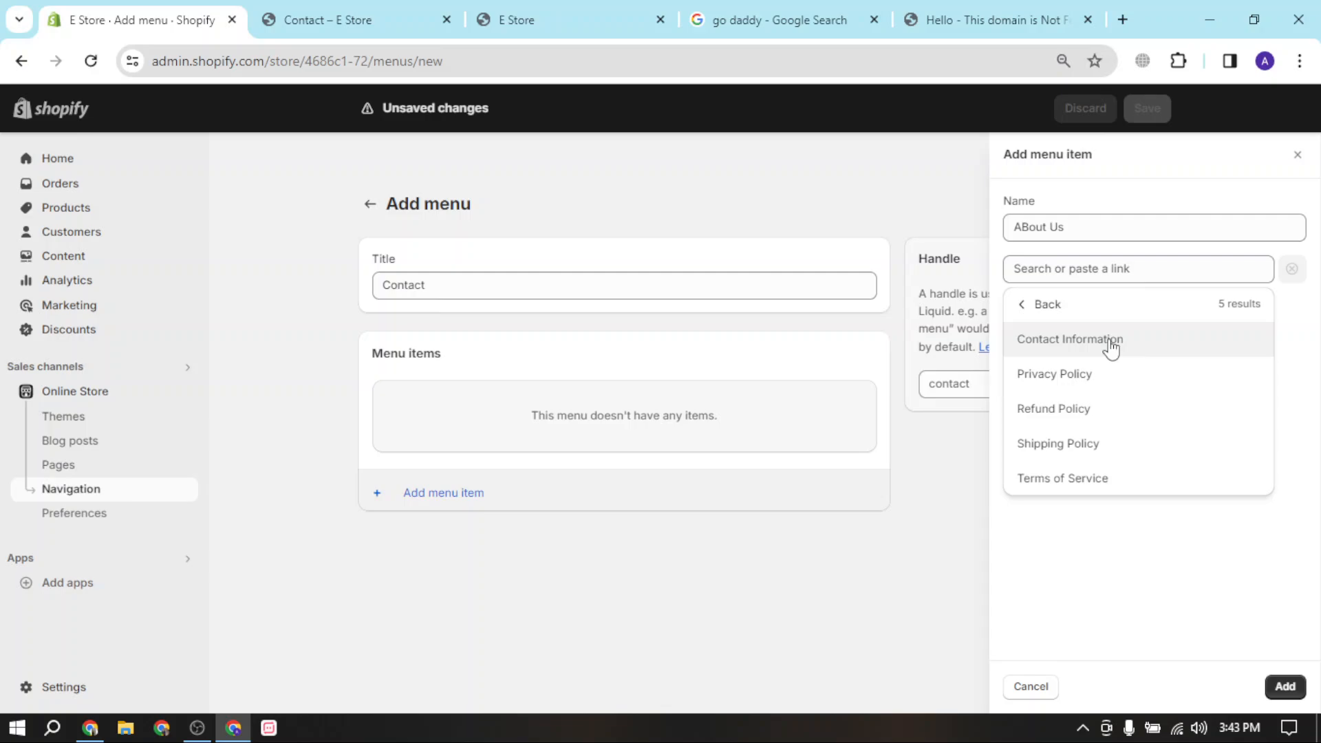
pyautogui.click(1113, 340)
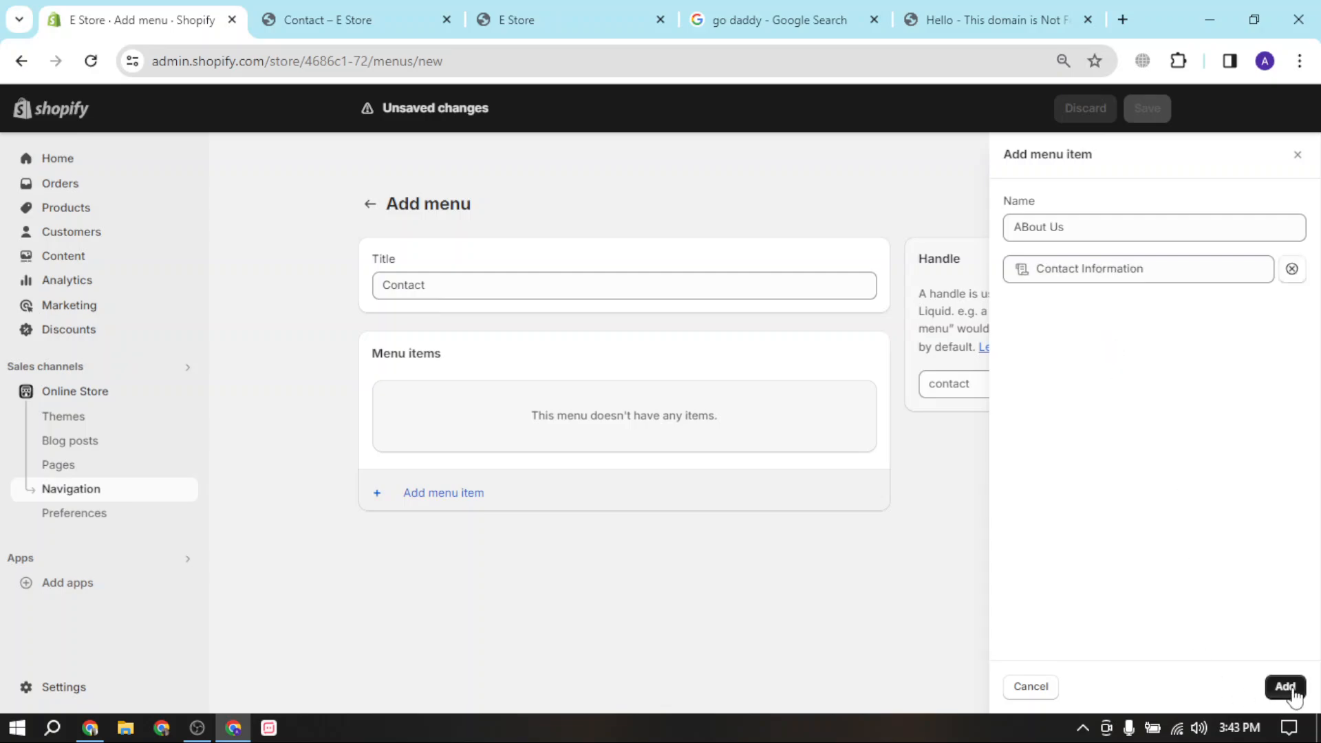
pyautogui.click(1285, 687)
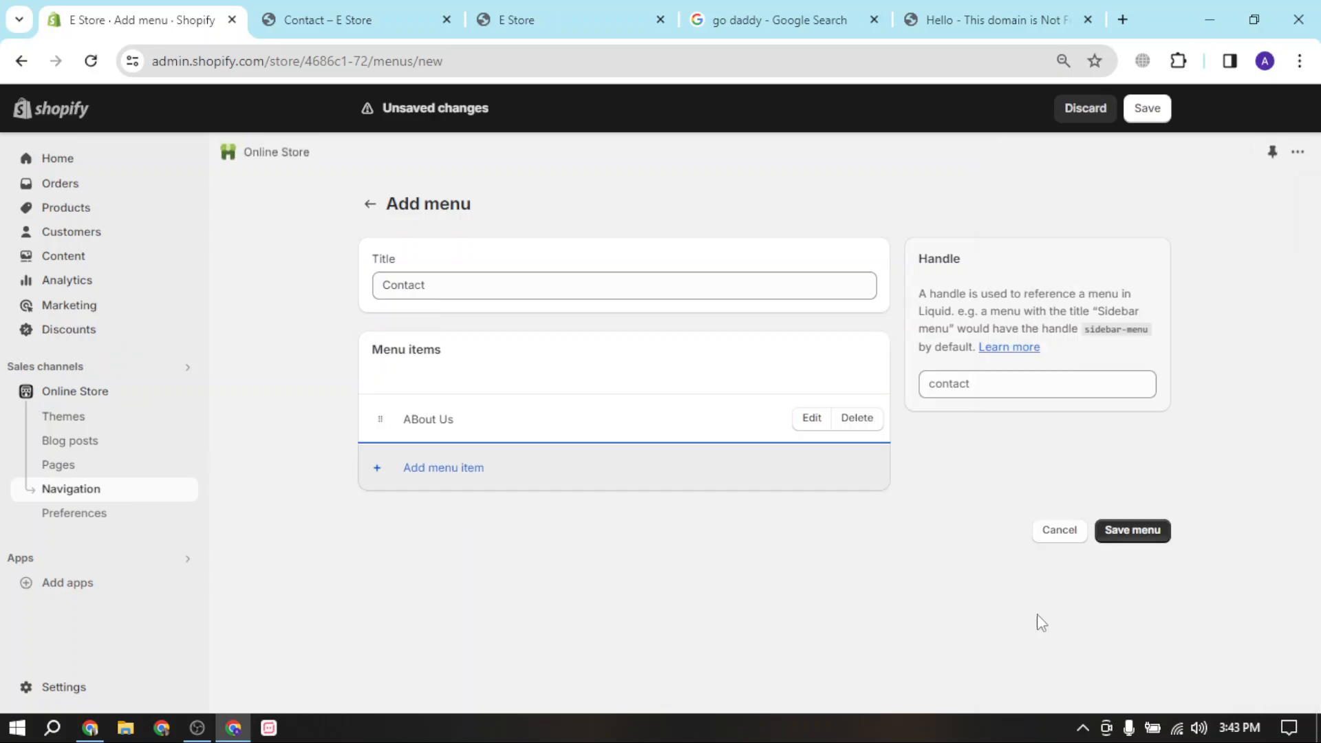
pyautogui.click(1143, 114)
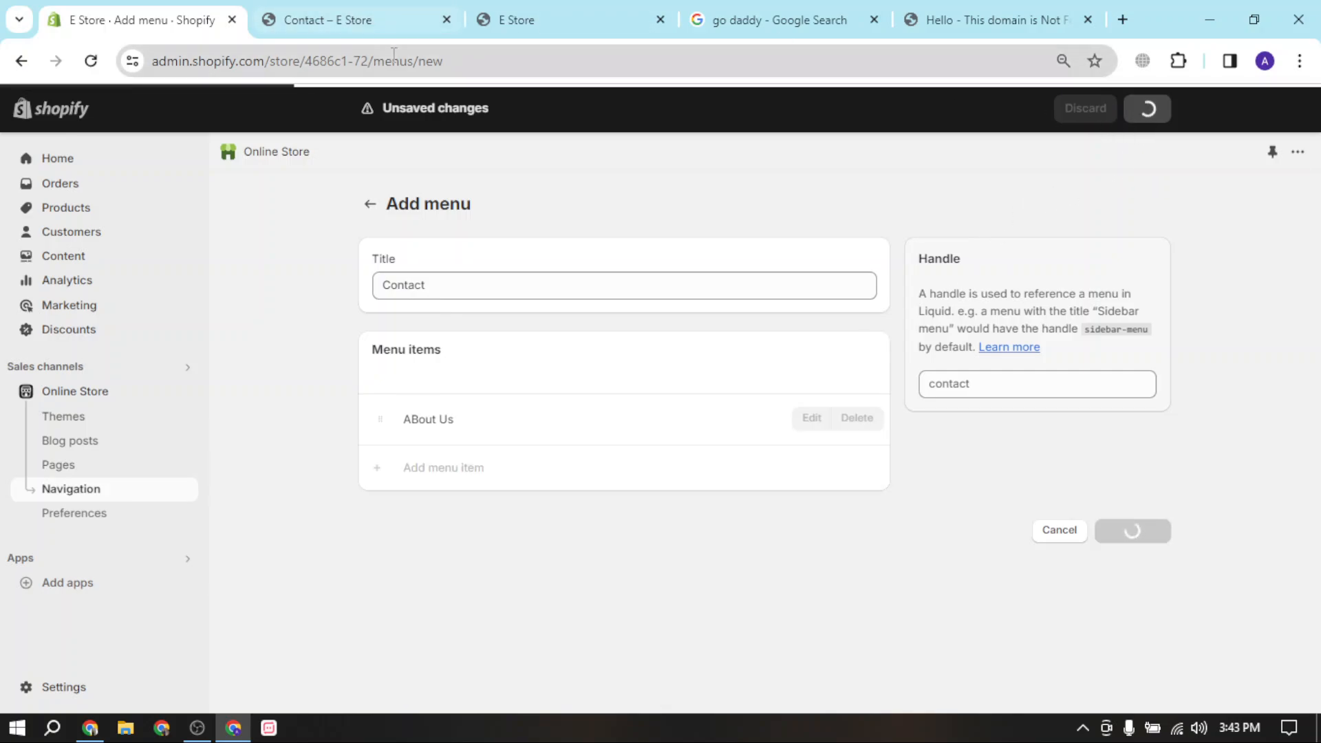
# Step: Reload the storefront's Contact page and check its header and footer menus for the new menu
pyautogui.click(330, 19)
pyautogui.click(137, 19)
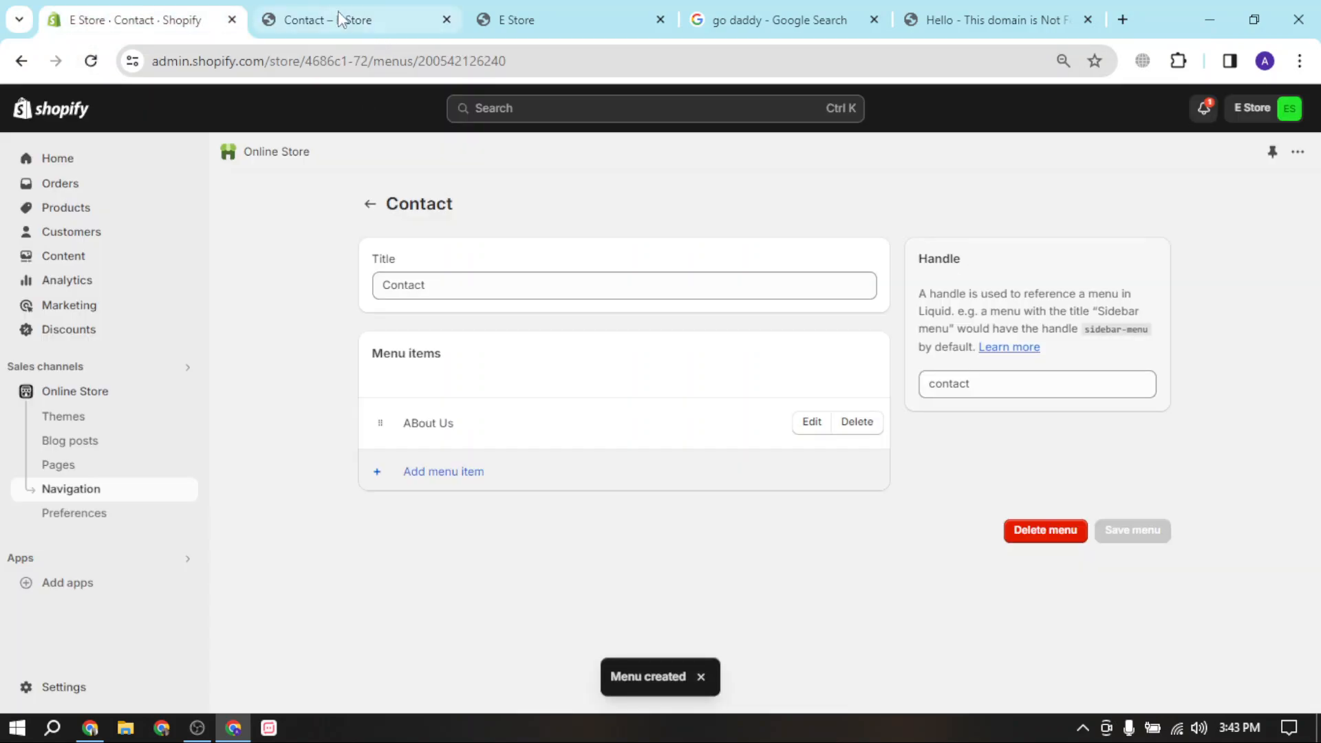
pyautogui.click(339, 19)
pyautogui.click(91, 61)
pyautogui.click(139, 19)
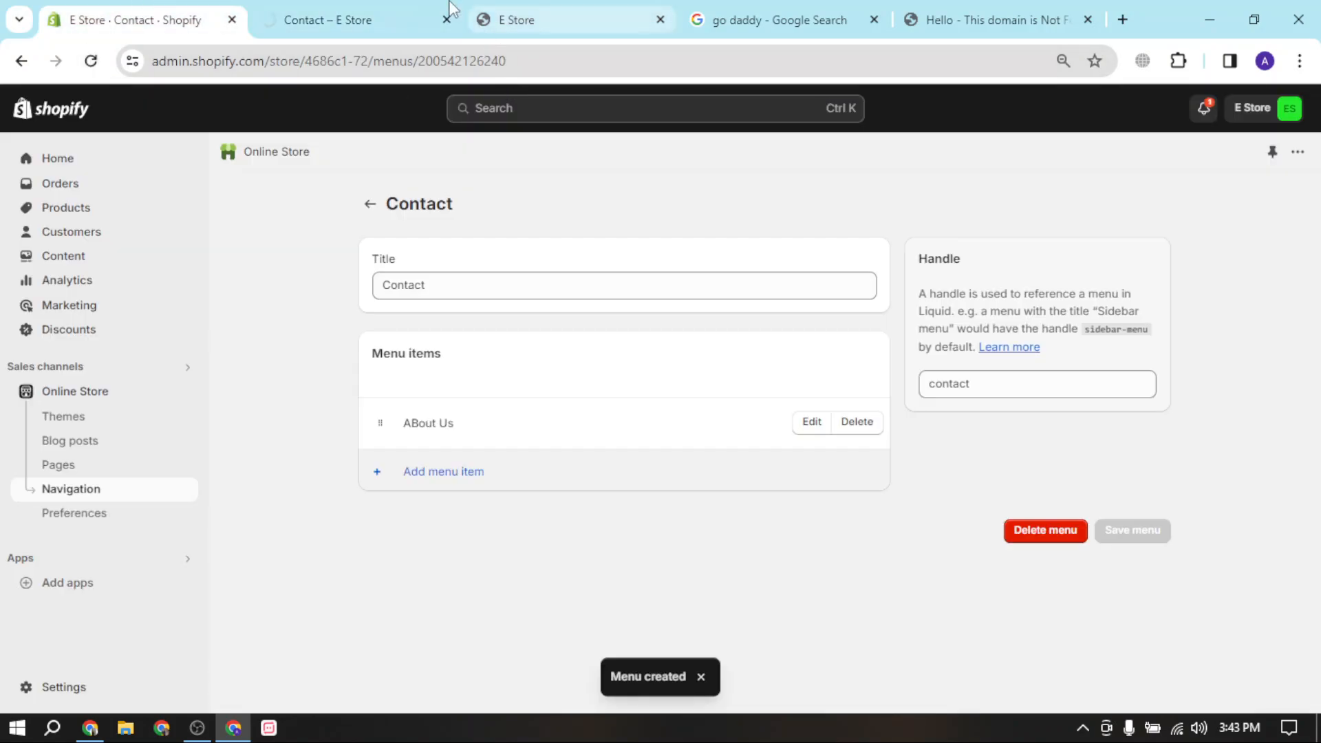
pyautogui.click(404, 15)
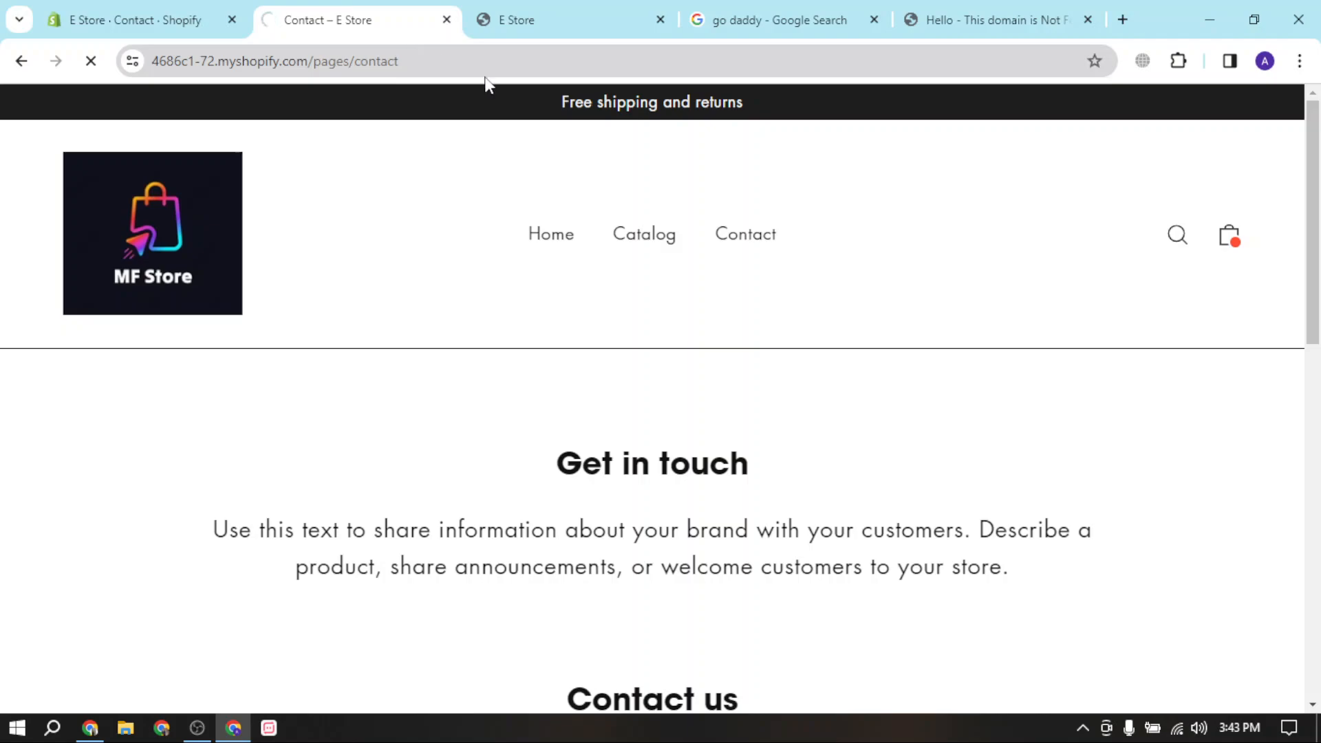
pyautogui.click(247, 13)
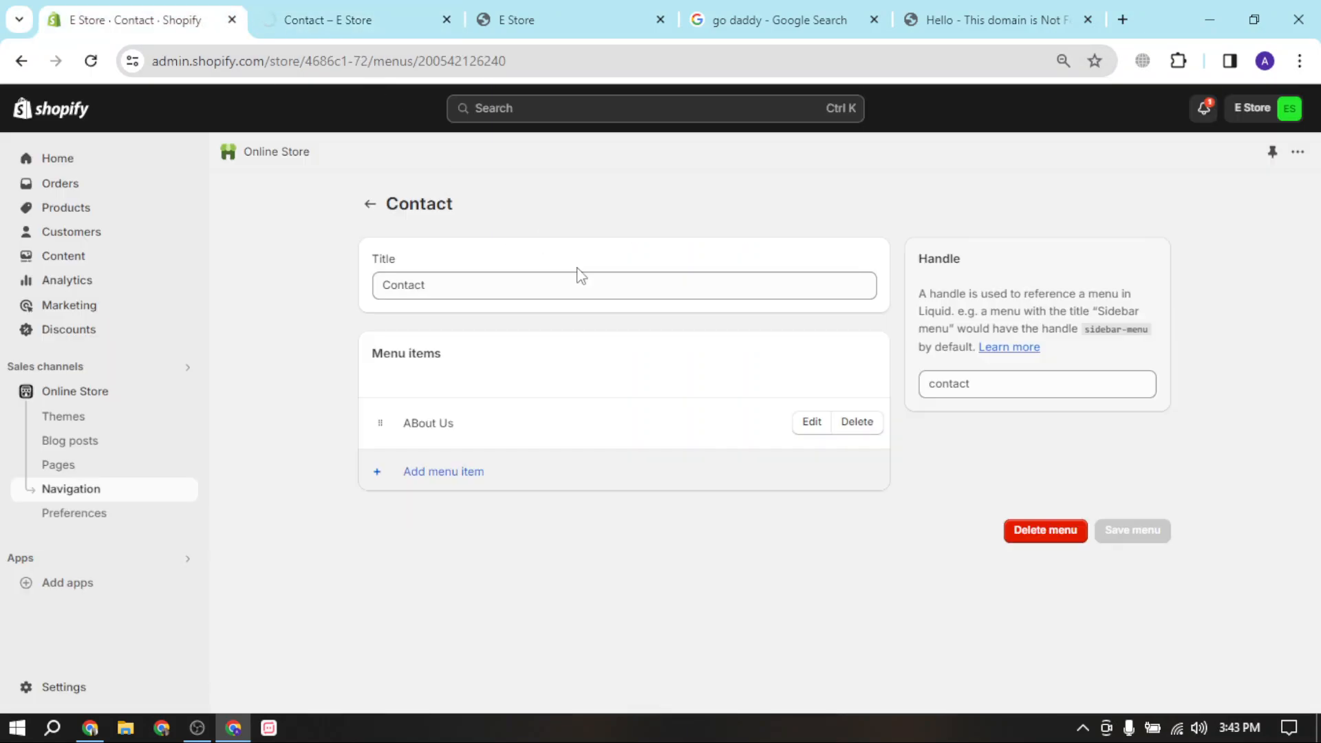
pyautogui.click(355, 8)
pyautogui.scroll(-12, 622, 395)
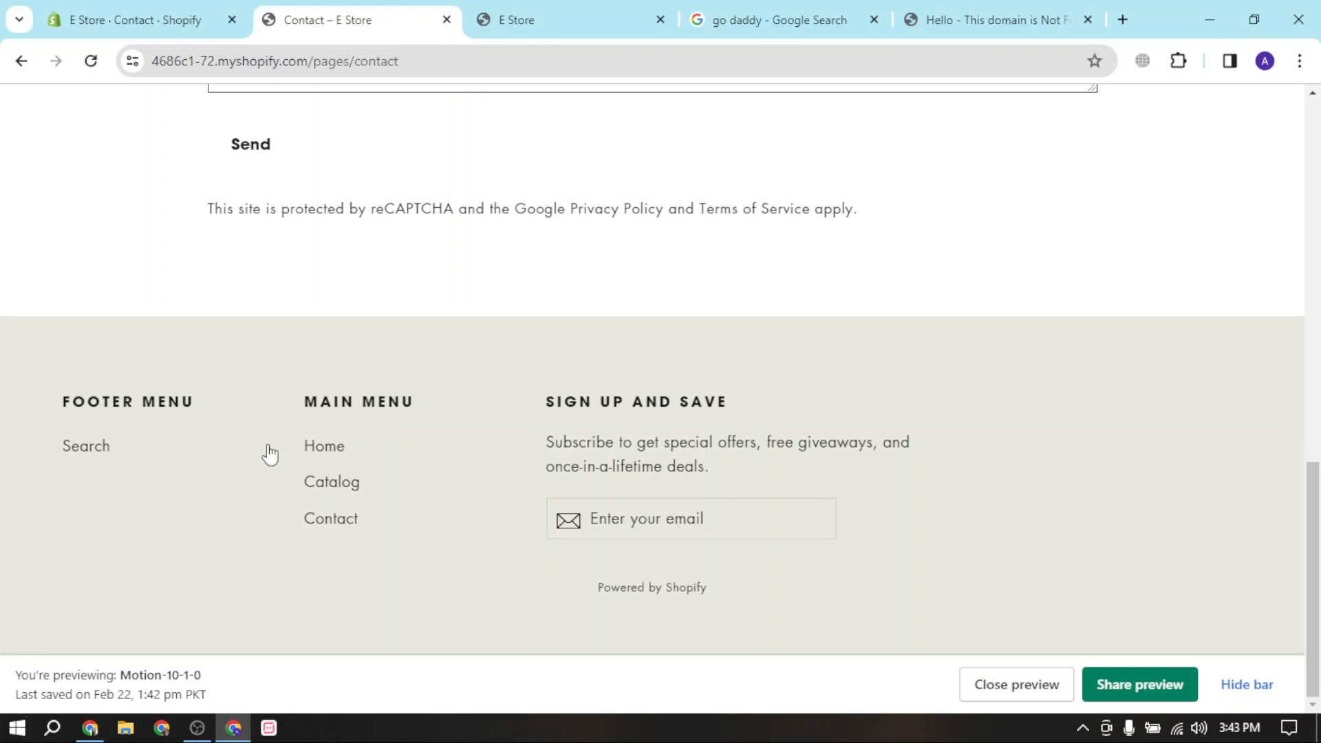
pyautogui.scroll(12, 270, 455)
pyautogui.click(131, 19)
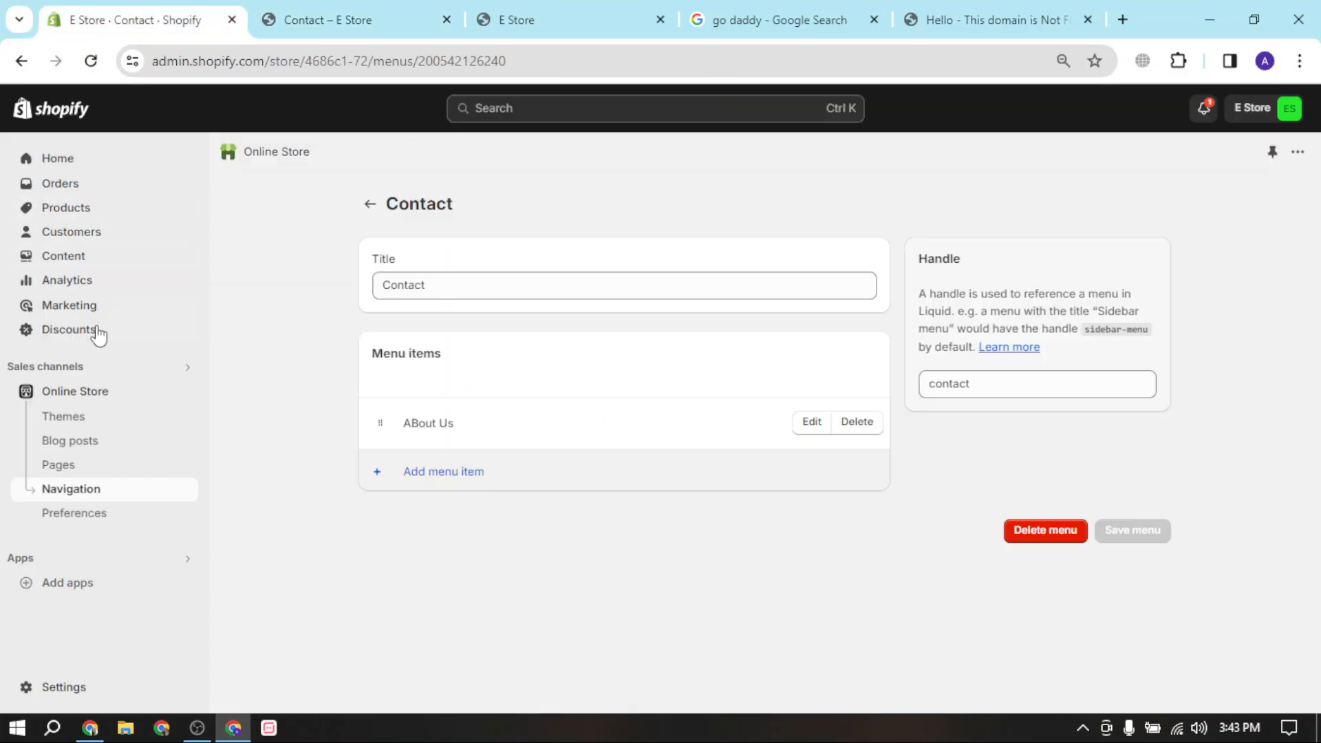
# Step: Preview the current theme motion-10-1-0 from the store's themes and close the old Contact page tab
pyautogui.click(72, 415)
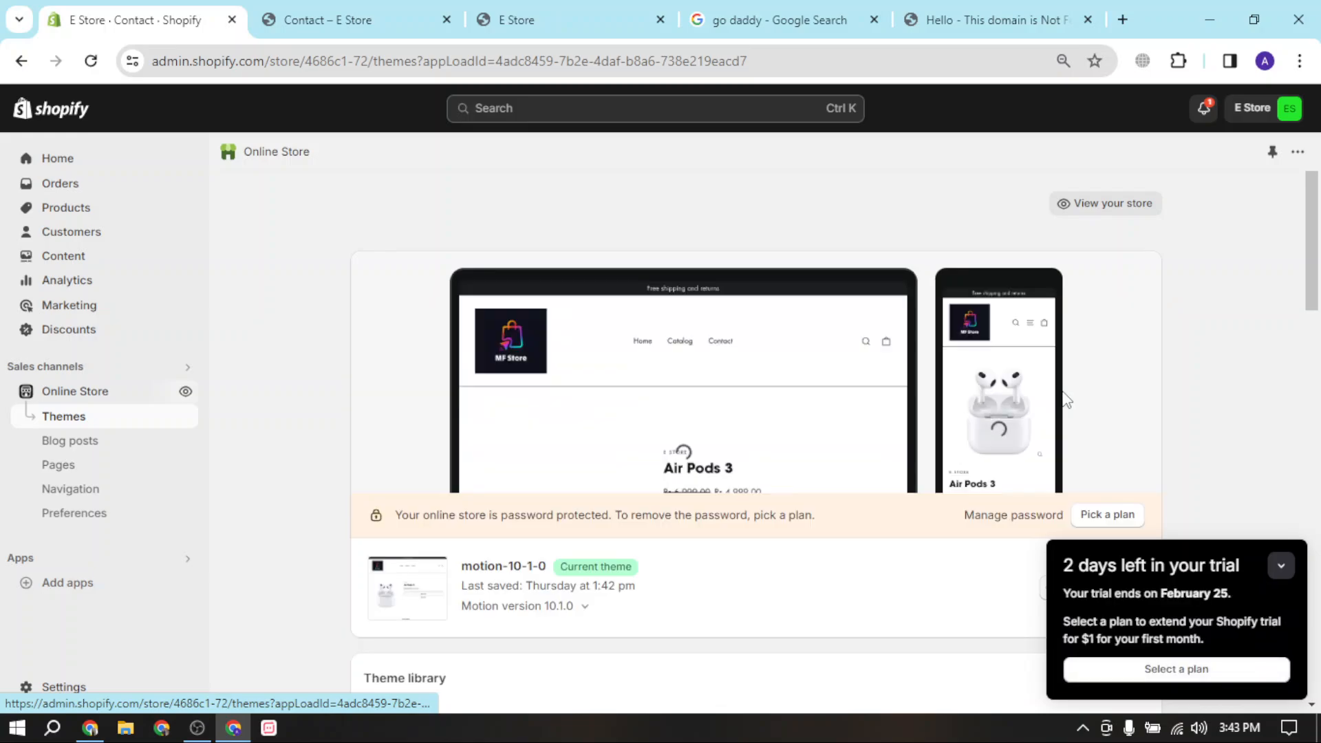
pyautogui.scroll(-3, 1032, 523)
pyautogui.click(1052, 394)
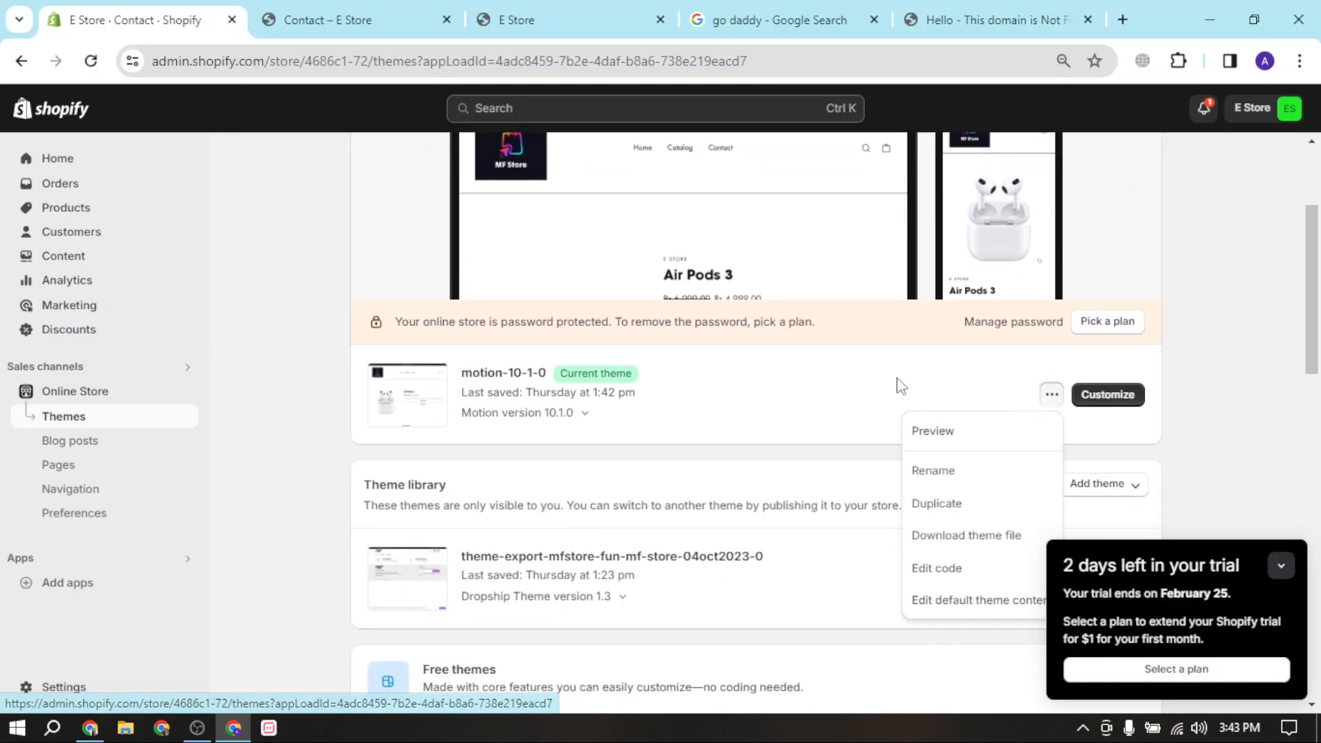
pyautogui.click(932, 431)
pyautogui.click(482, 20)
pyautogui.click(554, 19)
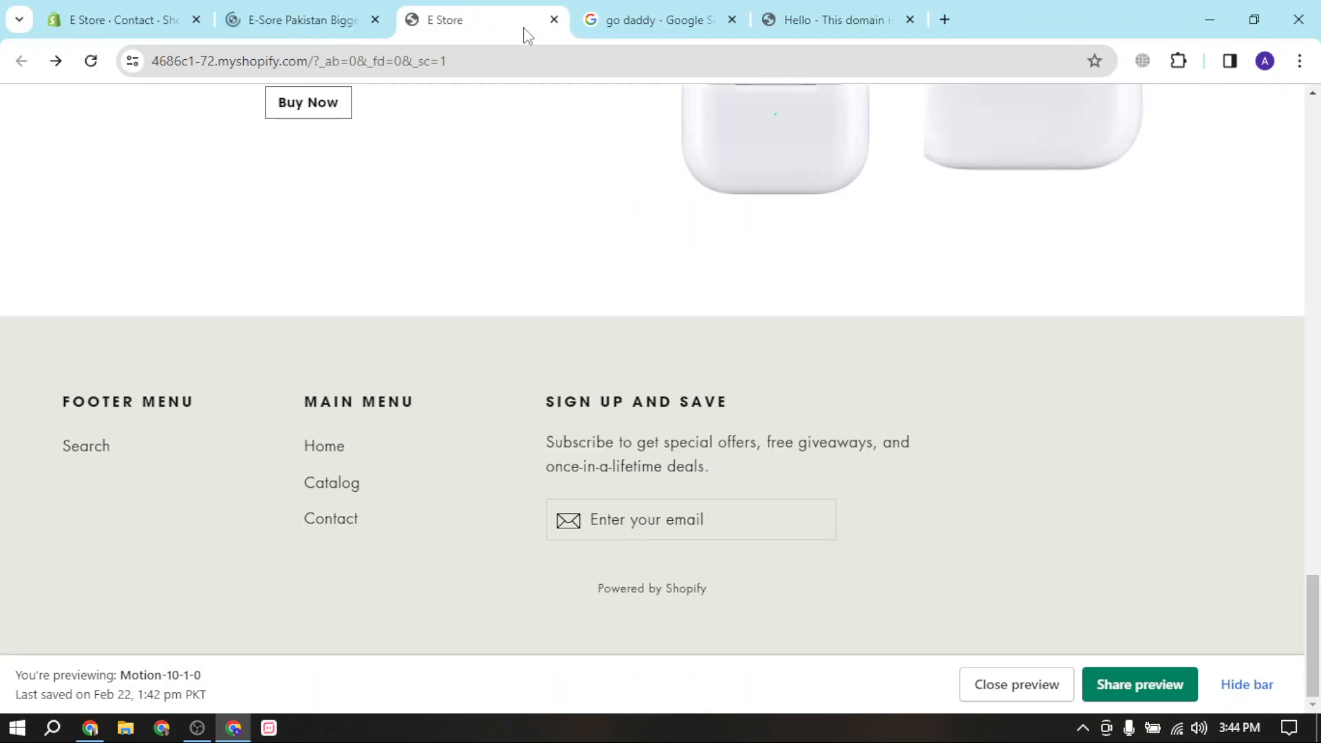
# Step: Hide the preview bar on the storefront home page and look through its sections from the header to the footer
pyautogui.scroll(20, 502, 242)
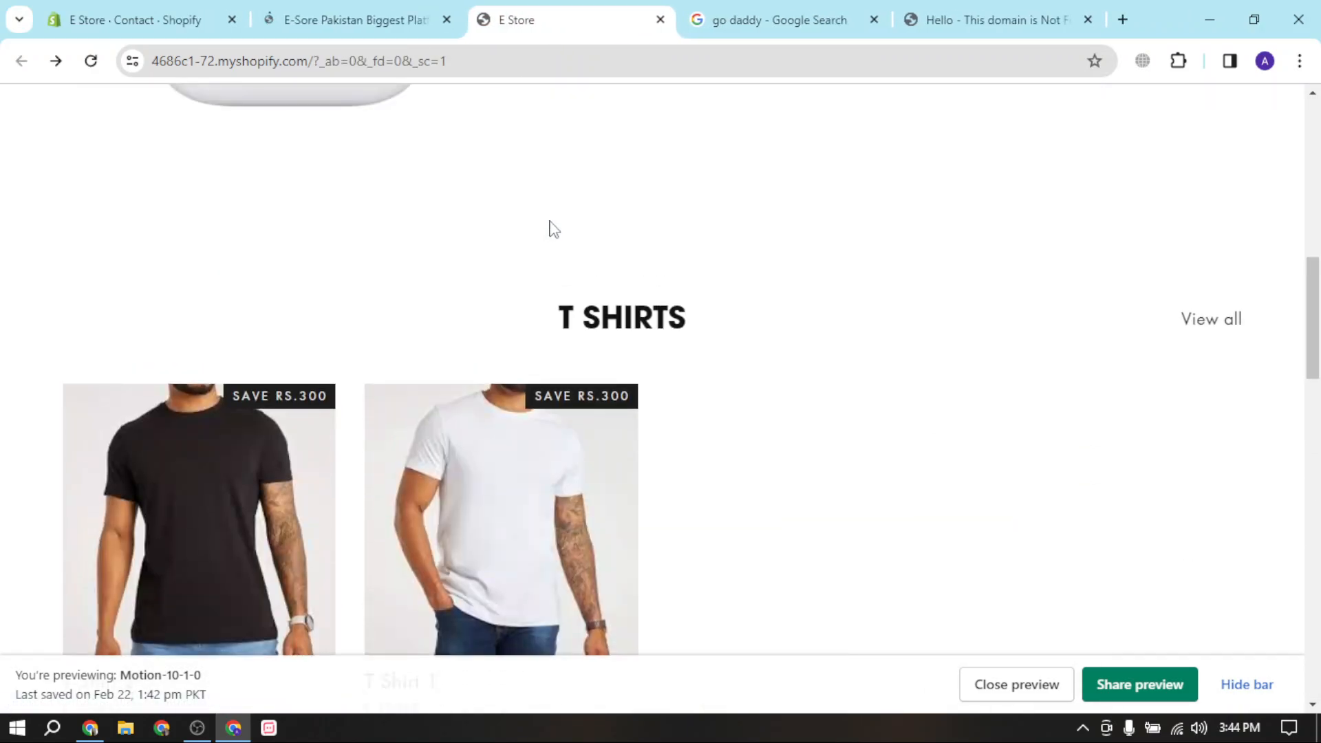
pyautogui.scroll(2, 716, 242)
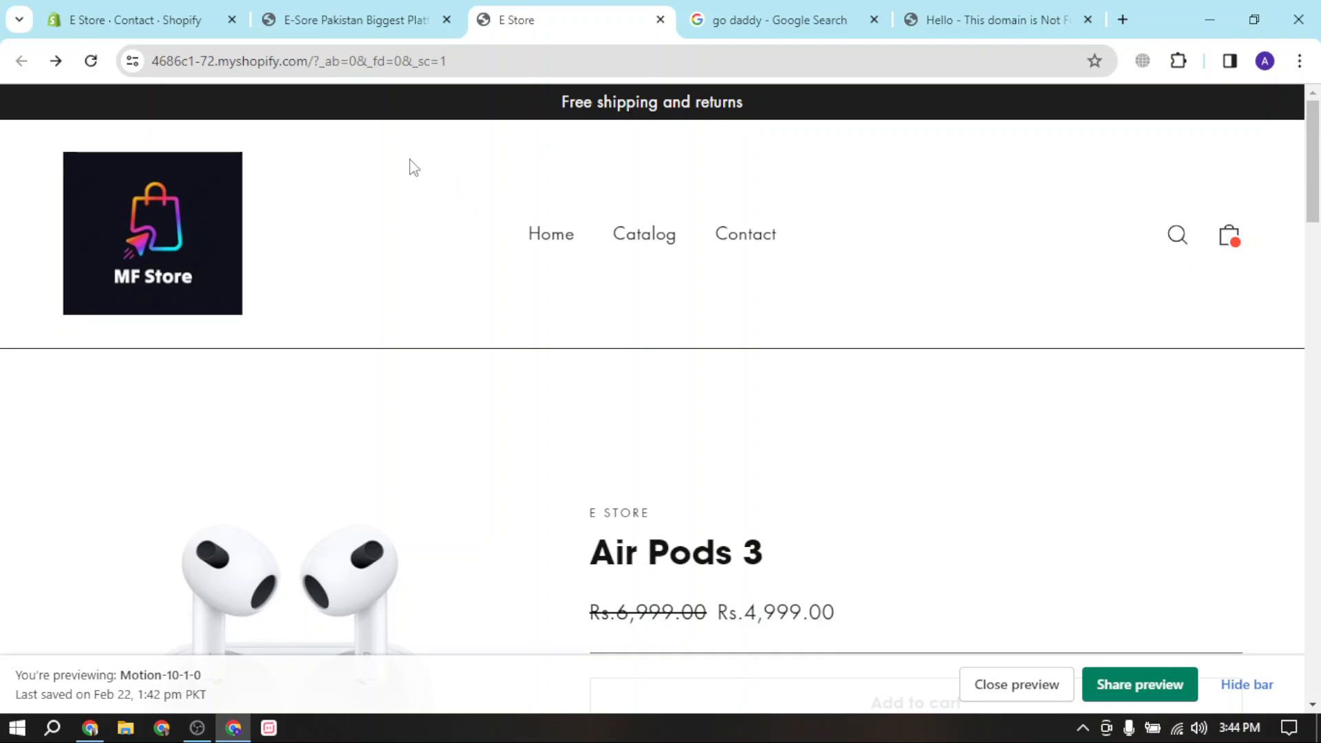
pyautogui.click(1242, 684)
pyautogui.scroll(-9, 950, 519)
pyautogui.scroll(5, 888, 496)
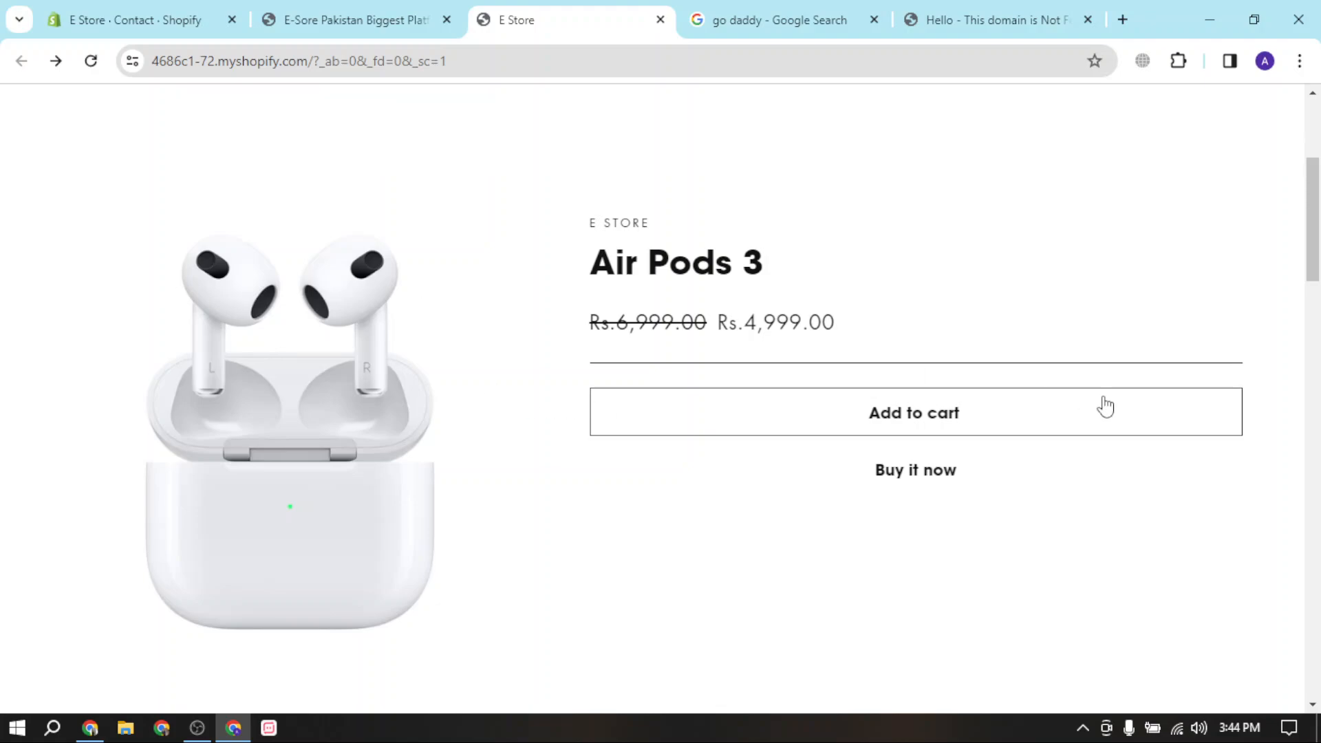
pyautogui.scroll(-8, 869, 479)
pyautogui.scroll(-3, 873, 475)
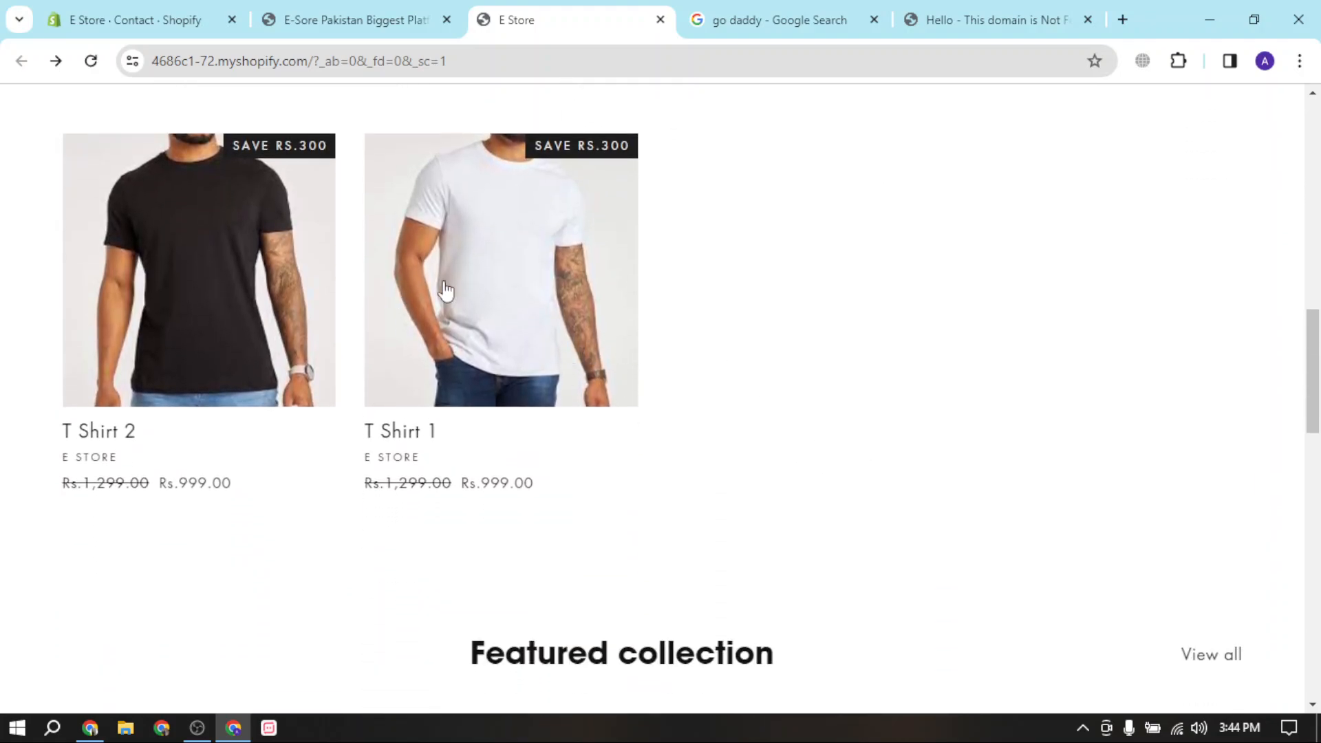
pyautogui.scroll(-20, 775, 428)
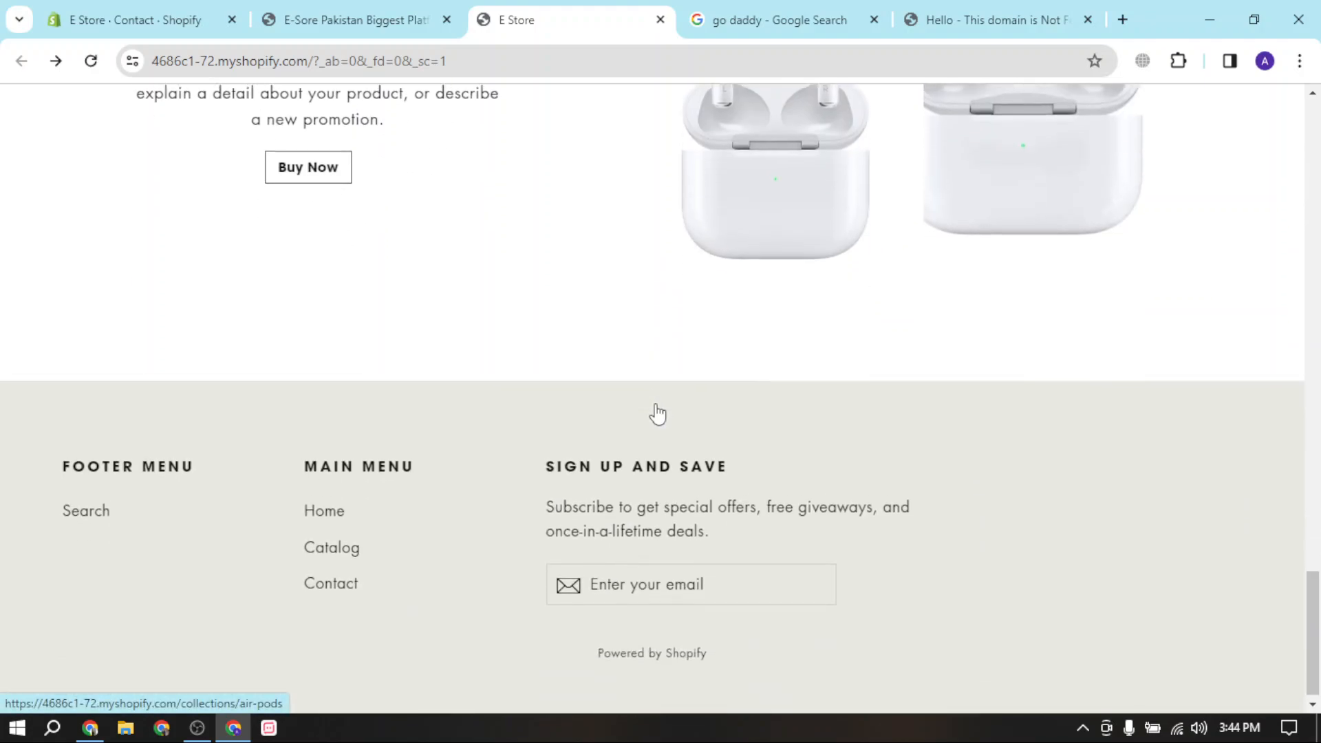
# Step: Examine the home page footer, open Contact from its main menu and view that page down to the footer
pyautogui.scroll(1, 688, 415)
pyautogui.scroll(-2, 717, 415)
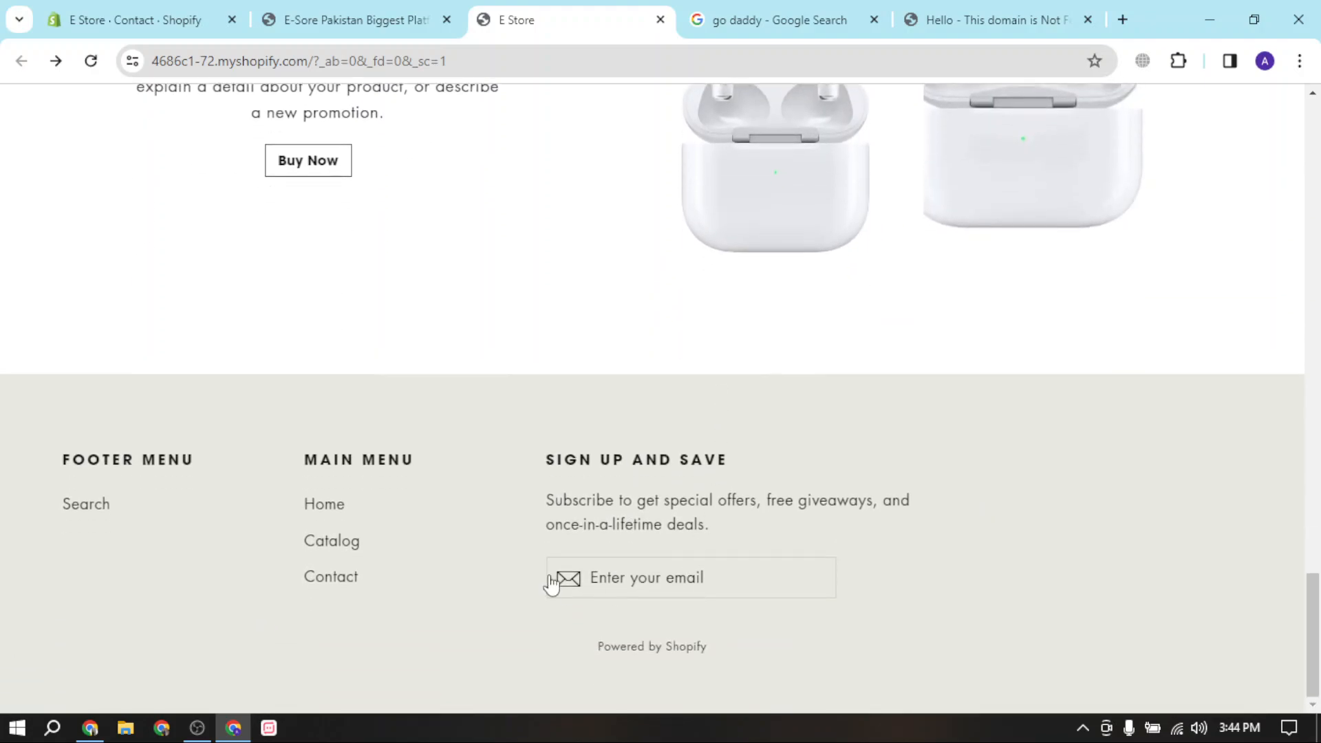
pyautogui.scroll(5, 1293, 524)
pyautogui.scroll(-5, 1297, 644)
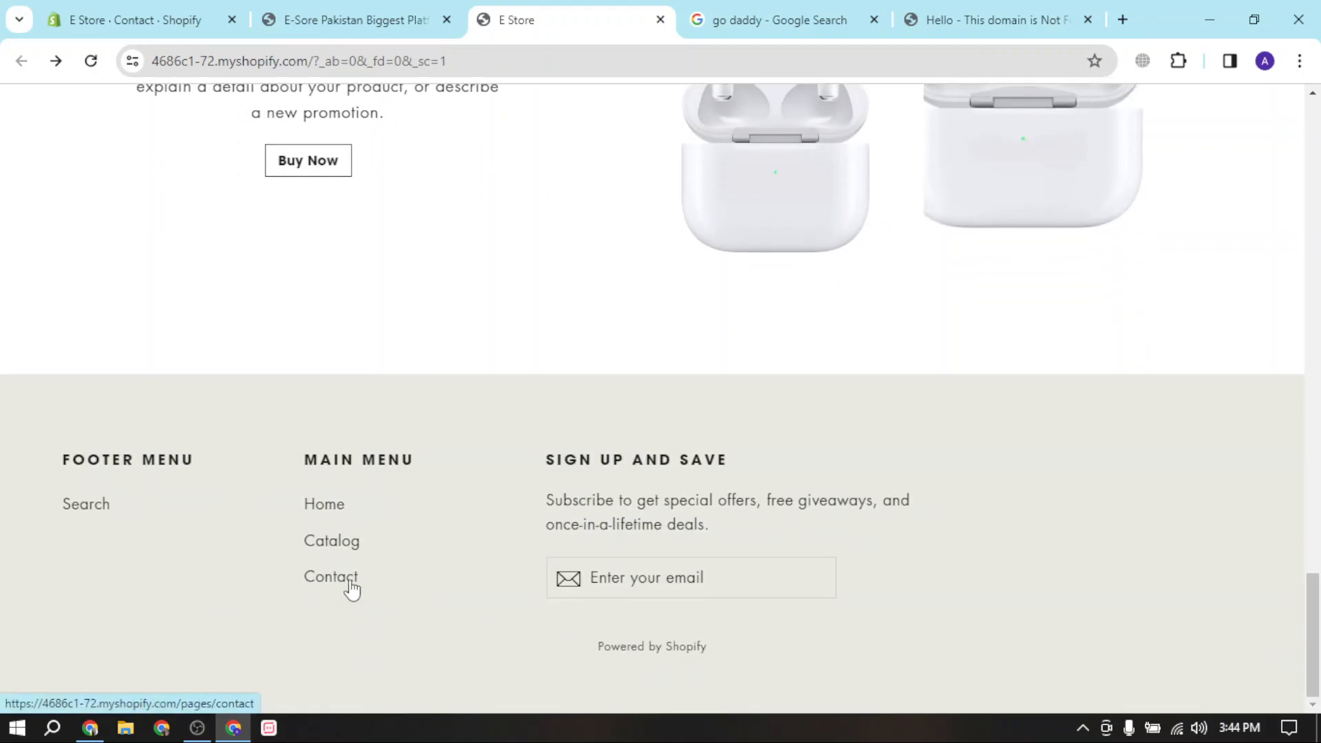
pyautogui.click(344, 580)
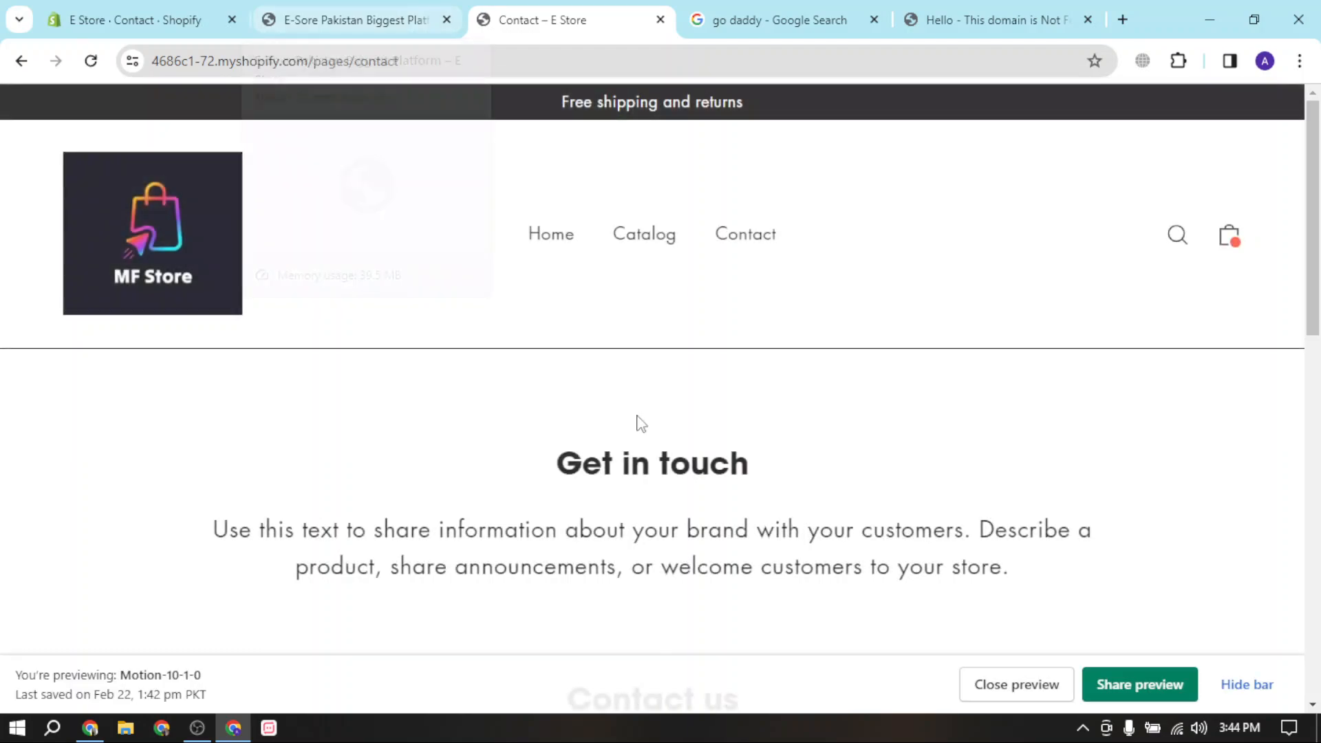
pyautogui.scroll(-10, 678, 327)
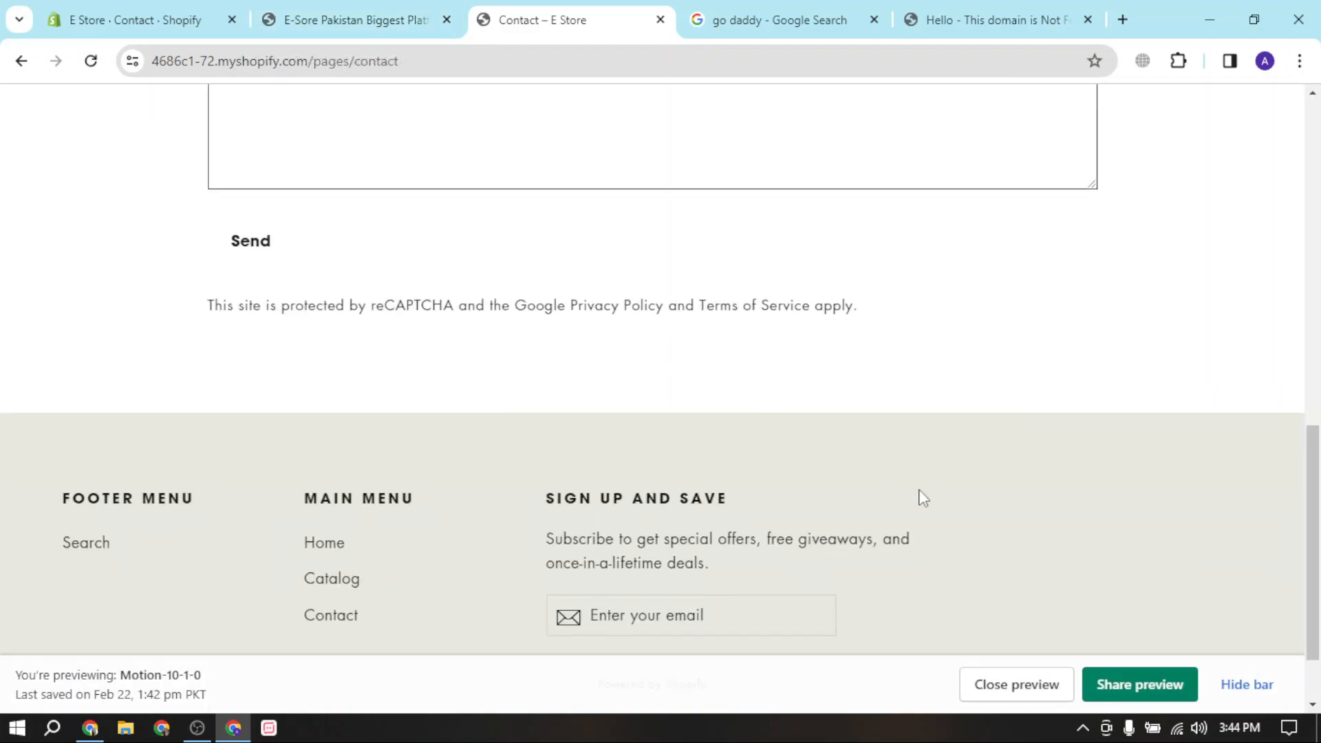
# Step: Rename the Contact menu's ABout Us item as Contact us in the online store's navigation and apply the change
pyautogui.hotkey('ctrl', '1')
pyautogui.scroll(3, 688, 413)
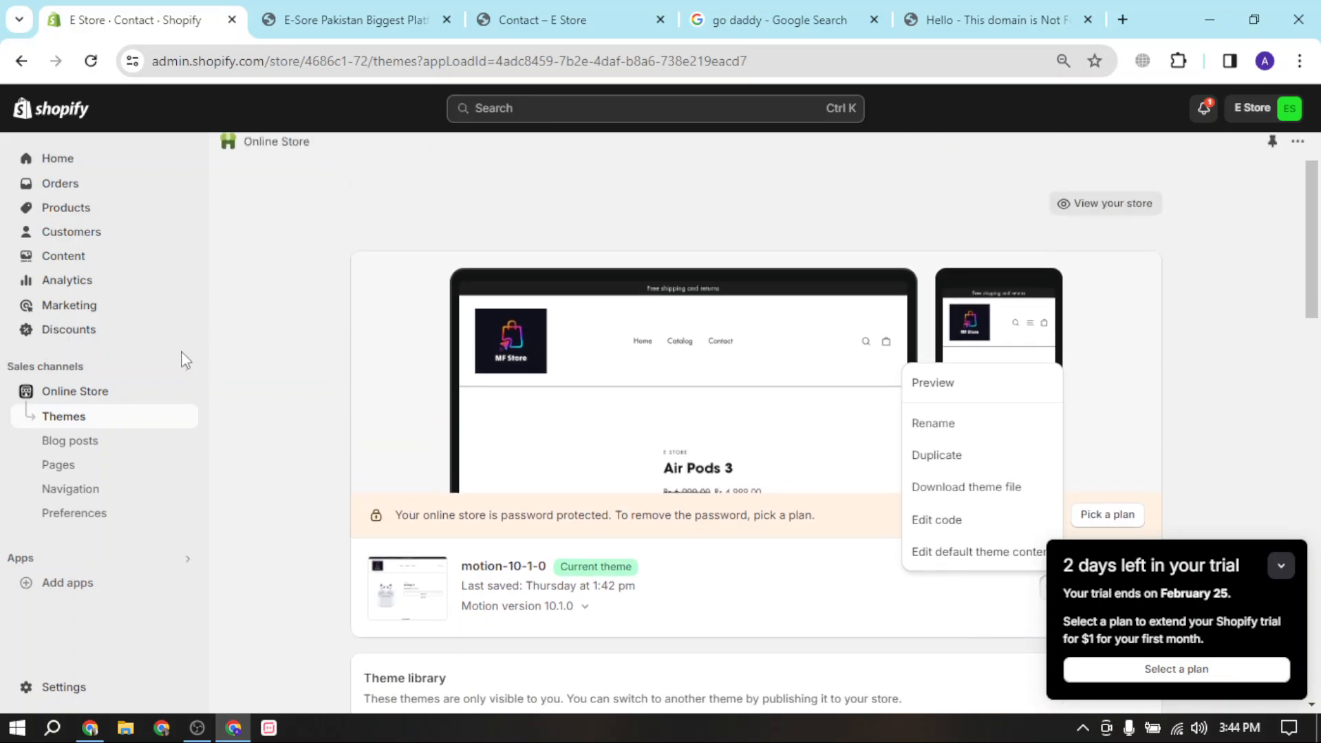
pyautogui.click(114, 490)
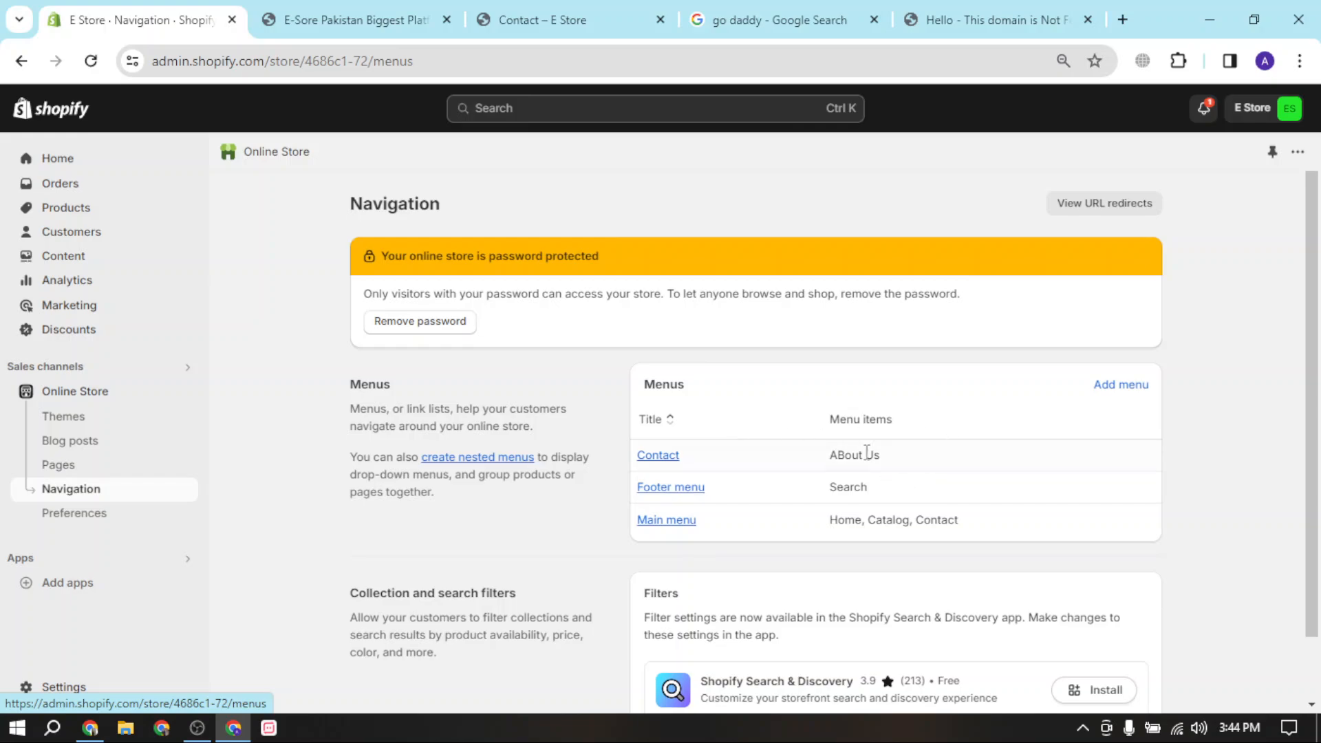
pyautogui.moveTo(824, 457); pyautogui.dragTo(897, 457)
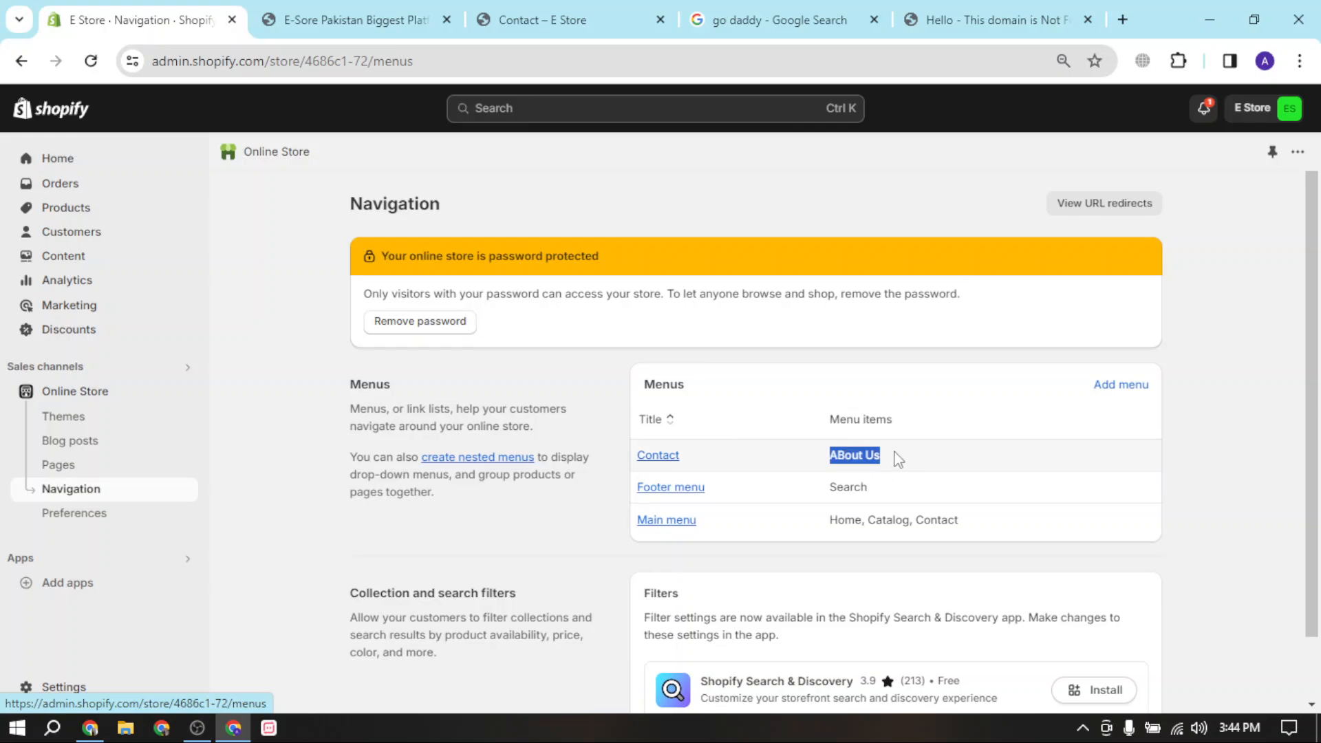
pyautogui.click(658, 457)
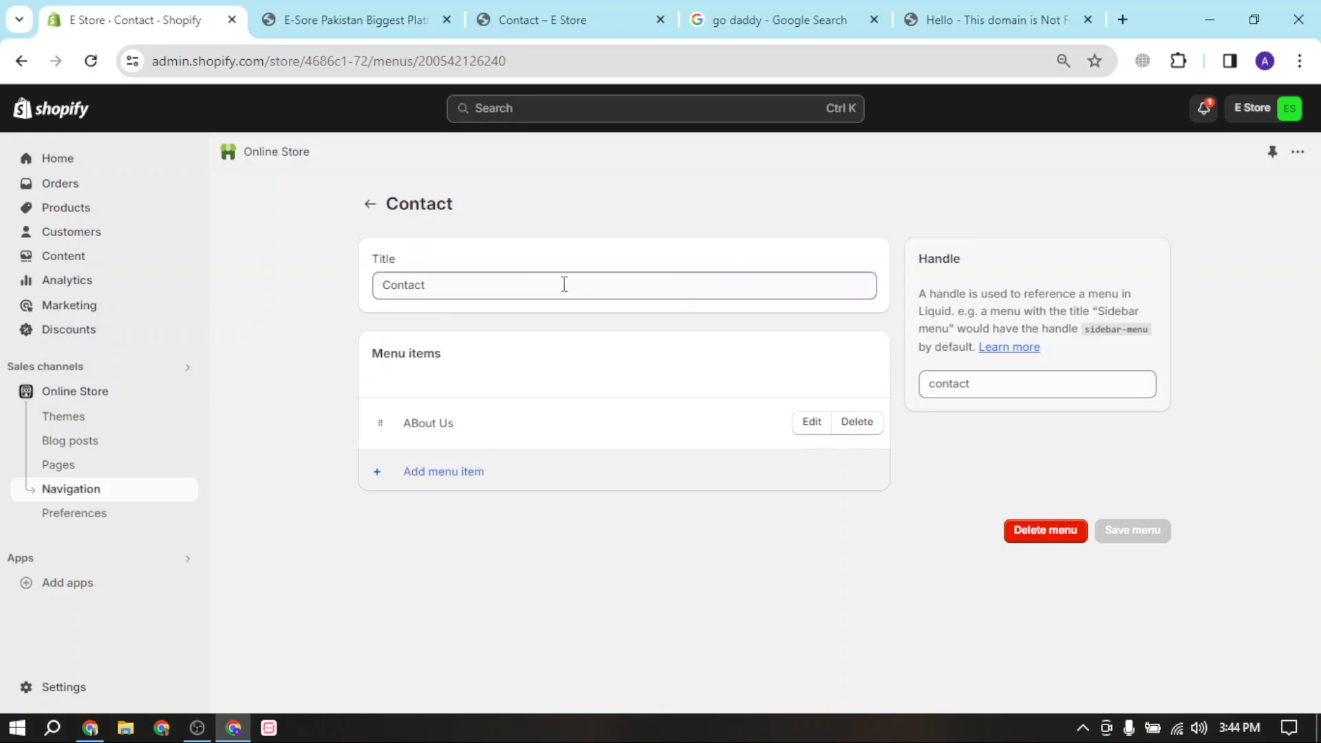
pyautogui.click(812, 422)
pyautogui.hotkey('ctrl', 'a')
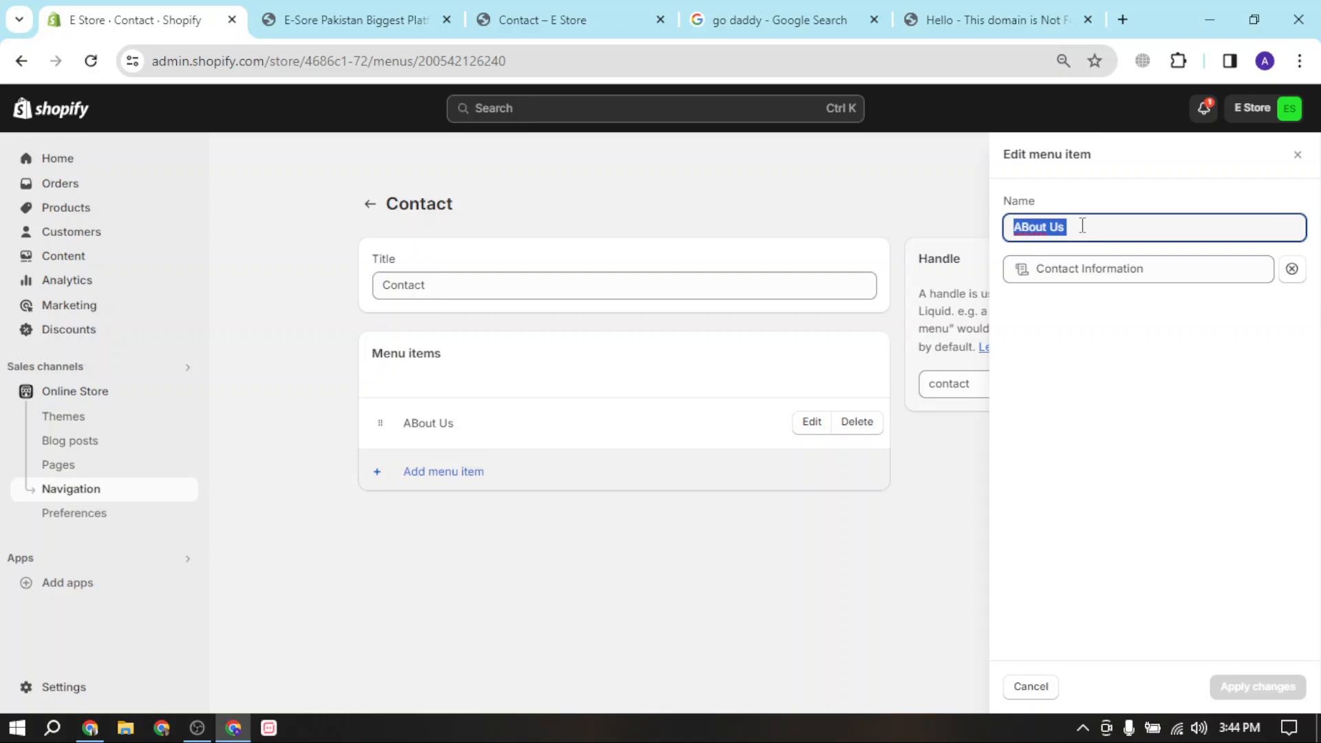
pyautogui.press('BackSpace')
pyautogui.write('Contac')
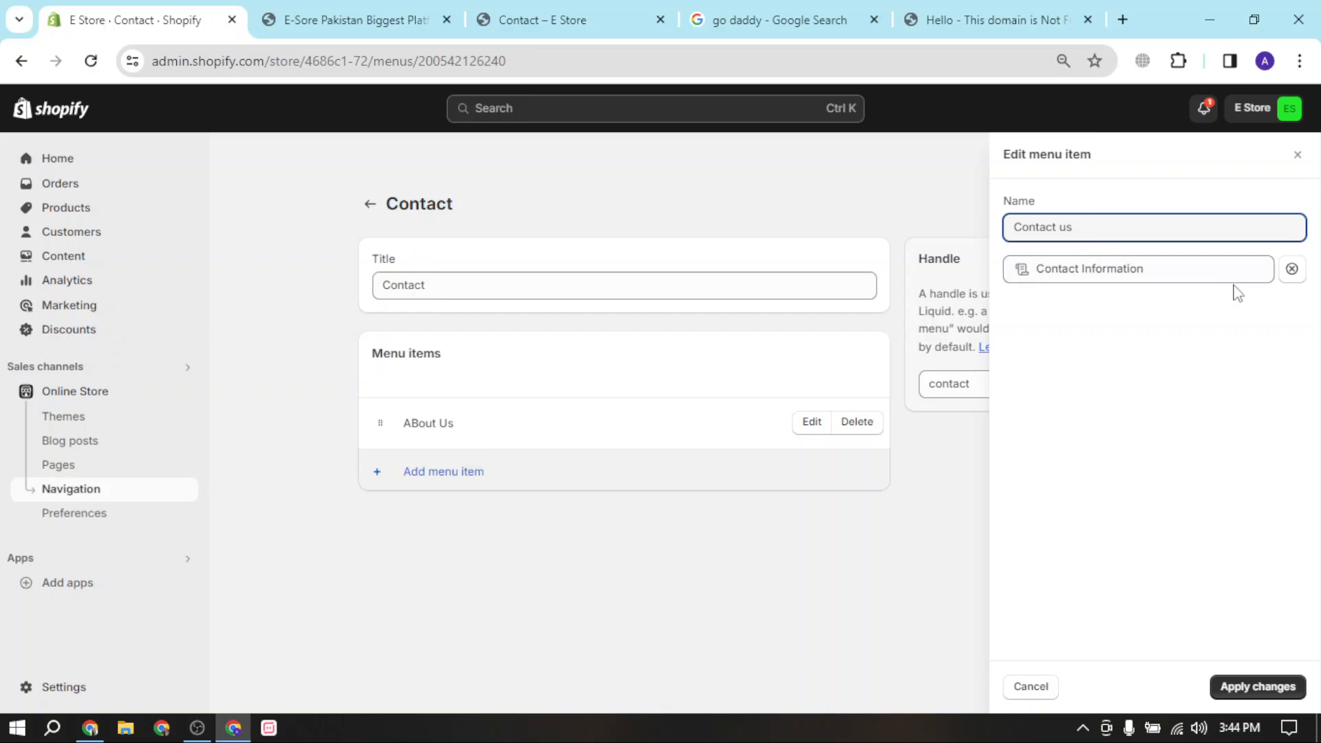
pyautogui.click(1274, 685)
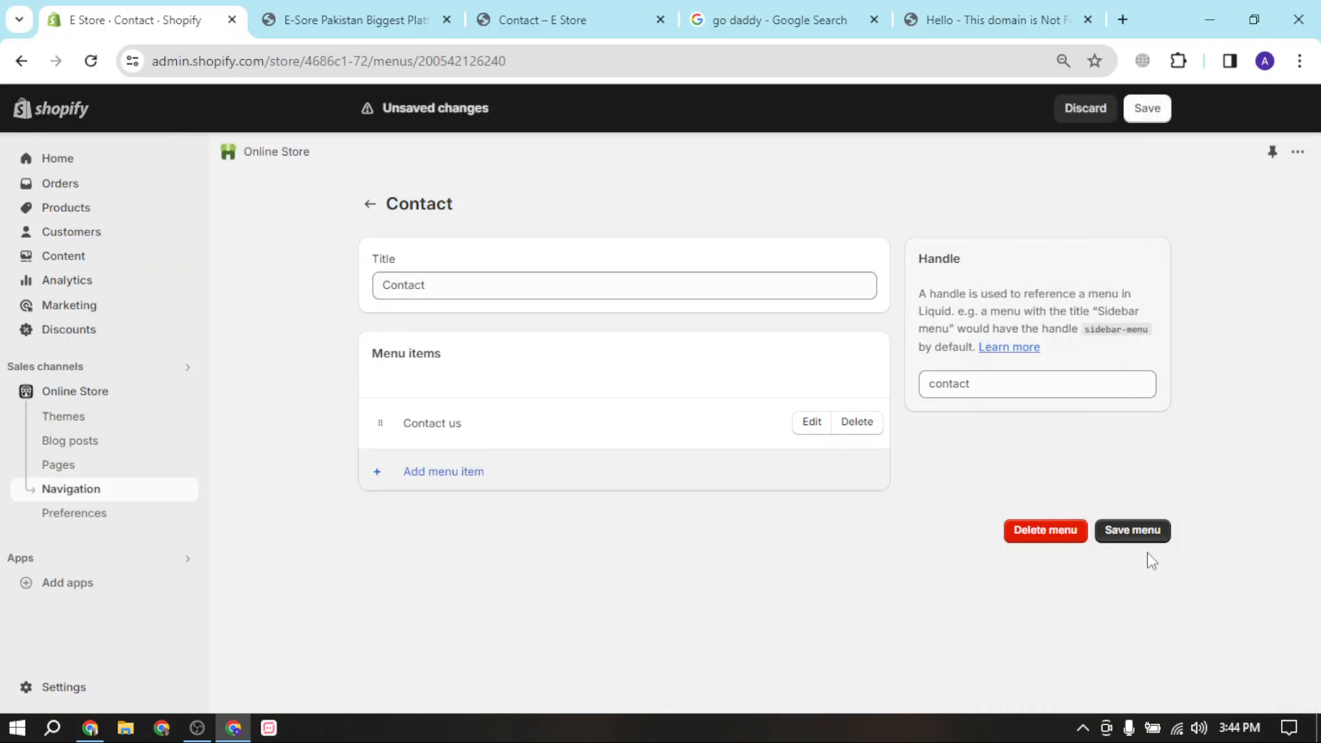
# Step: Save the updated Contact menu and look through the store's Home, Orders and Products pages
pyautogui.click(1144, 533)
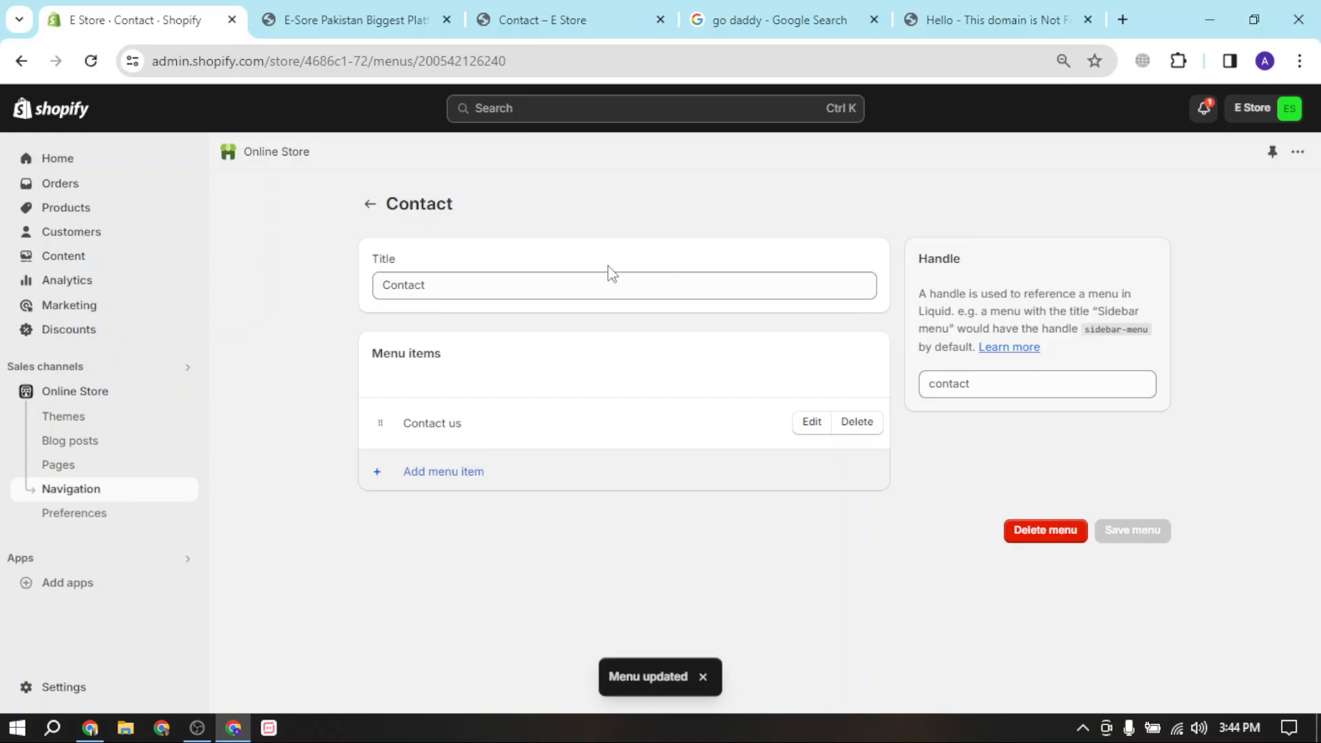
pyautogui.click(81, 161)
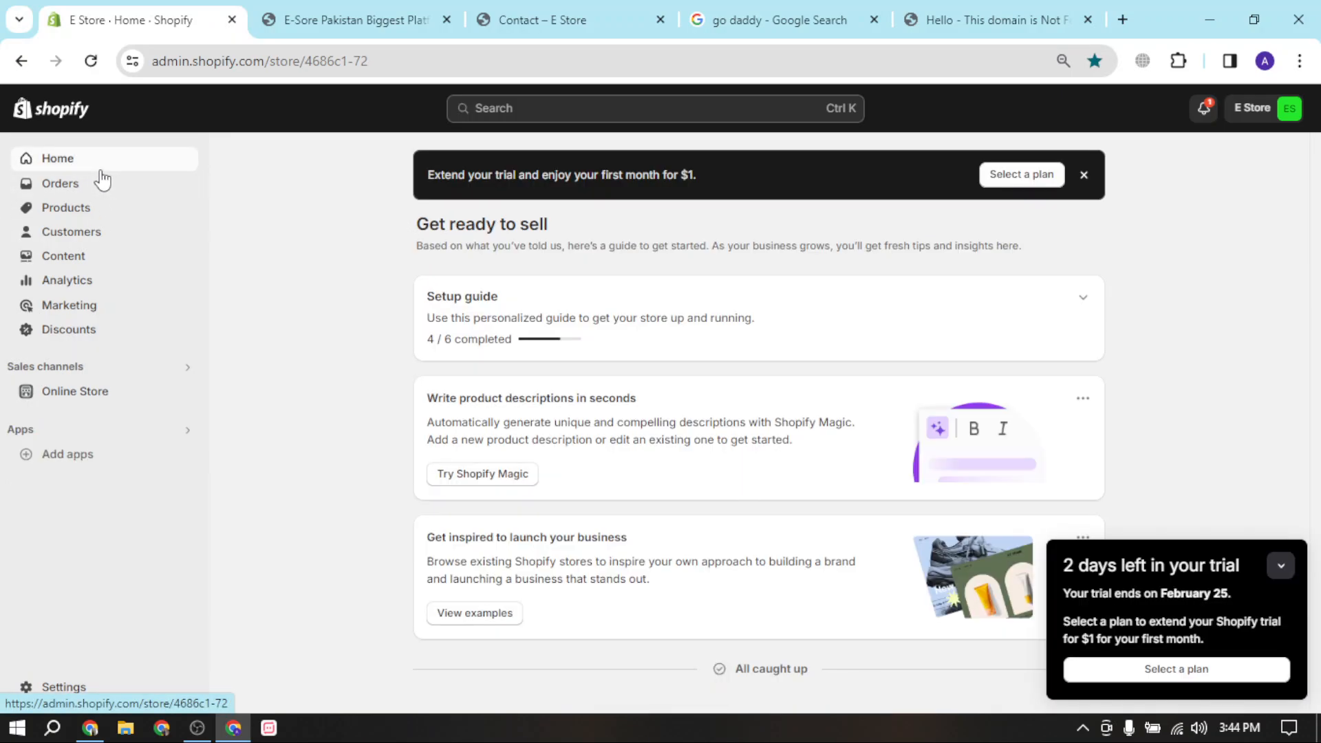
pyautogui.click(105, 184)
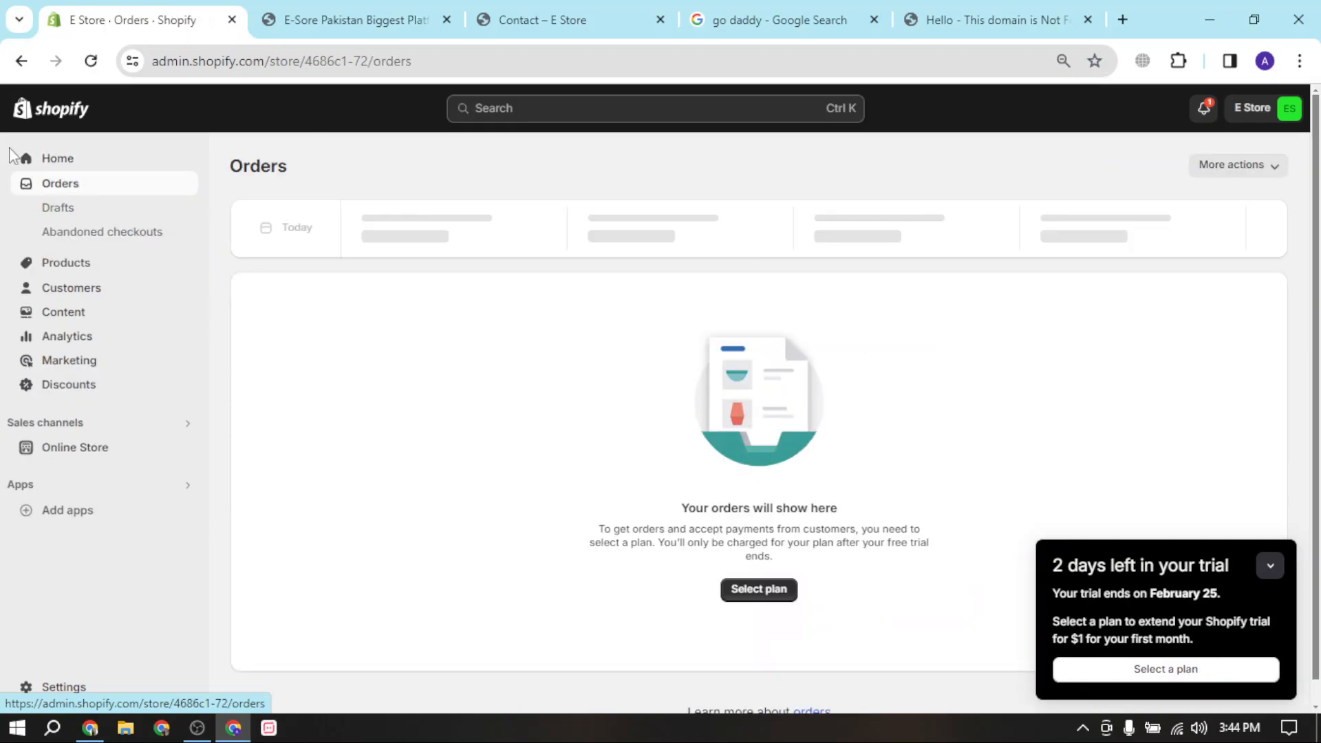
pyautogui.click(110, 268)
# Step: Close the storefront home page preview tab, open the online store's themes and collapse the trial notice
pyautogui.click(263, 8)
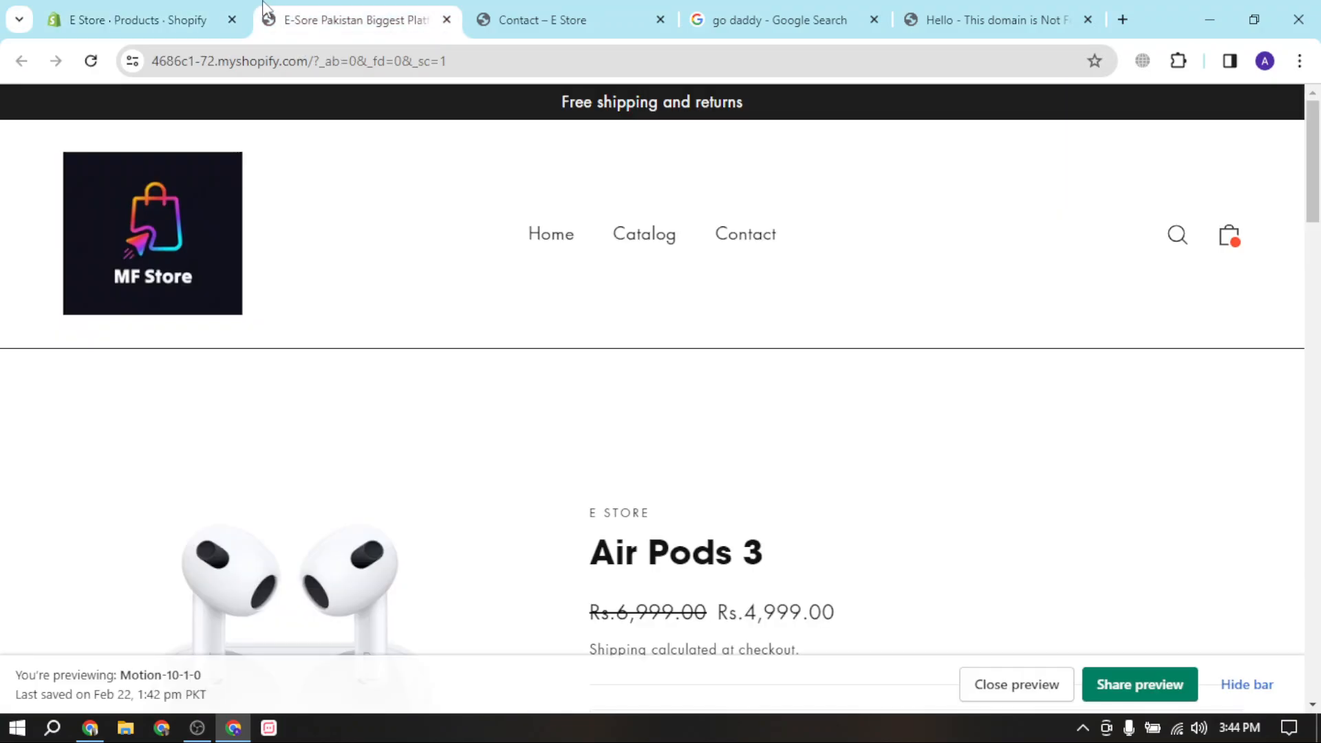
pyautogui.click(446, 20)
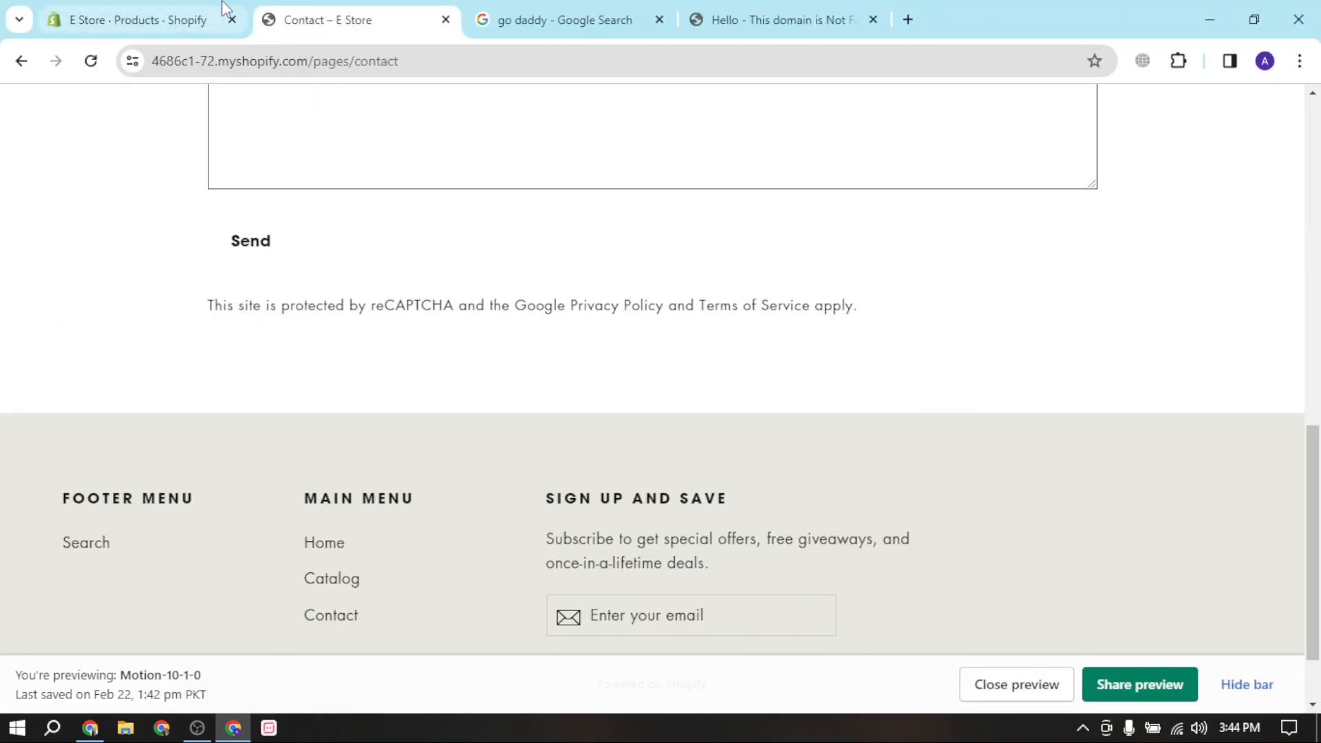
pyautogui.click(224, 15)
pyautogui.click(135, 534)
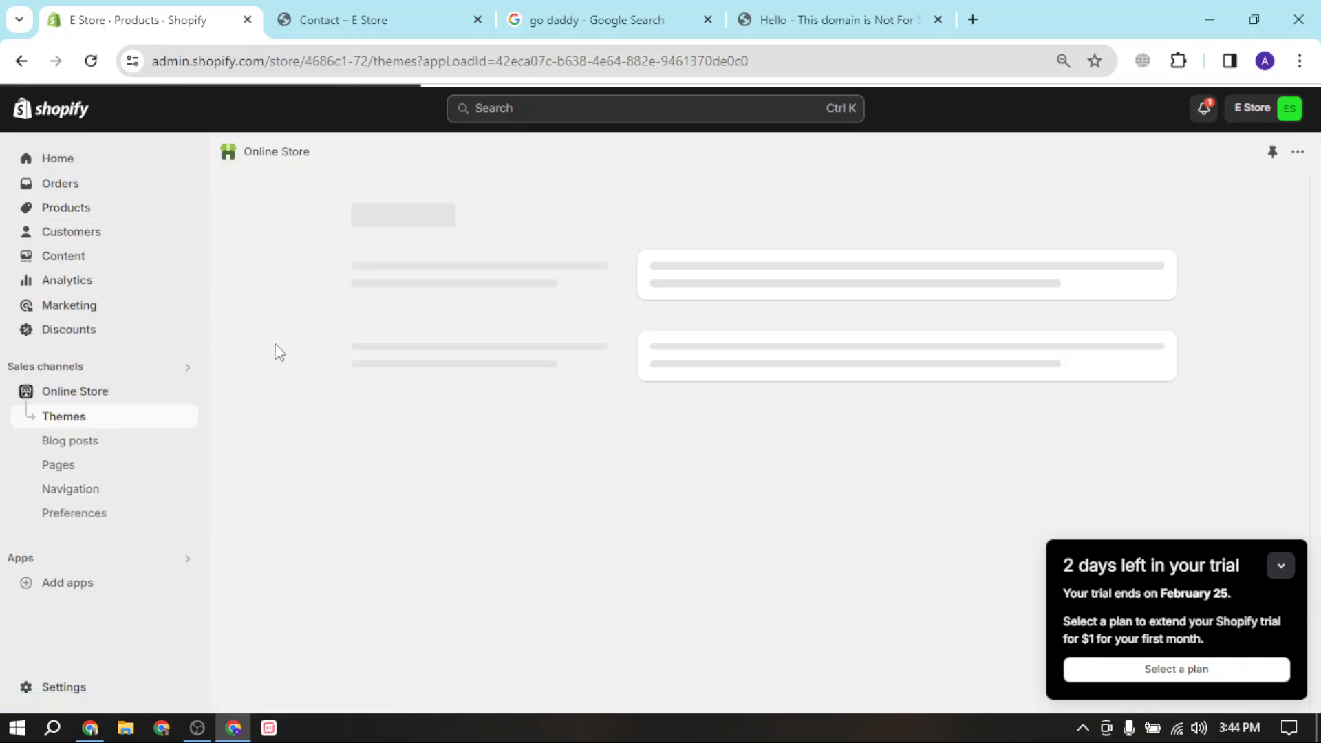
pyautogui.click(1281, 567)
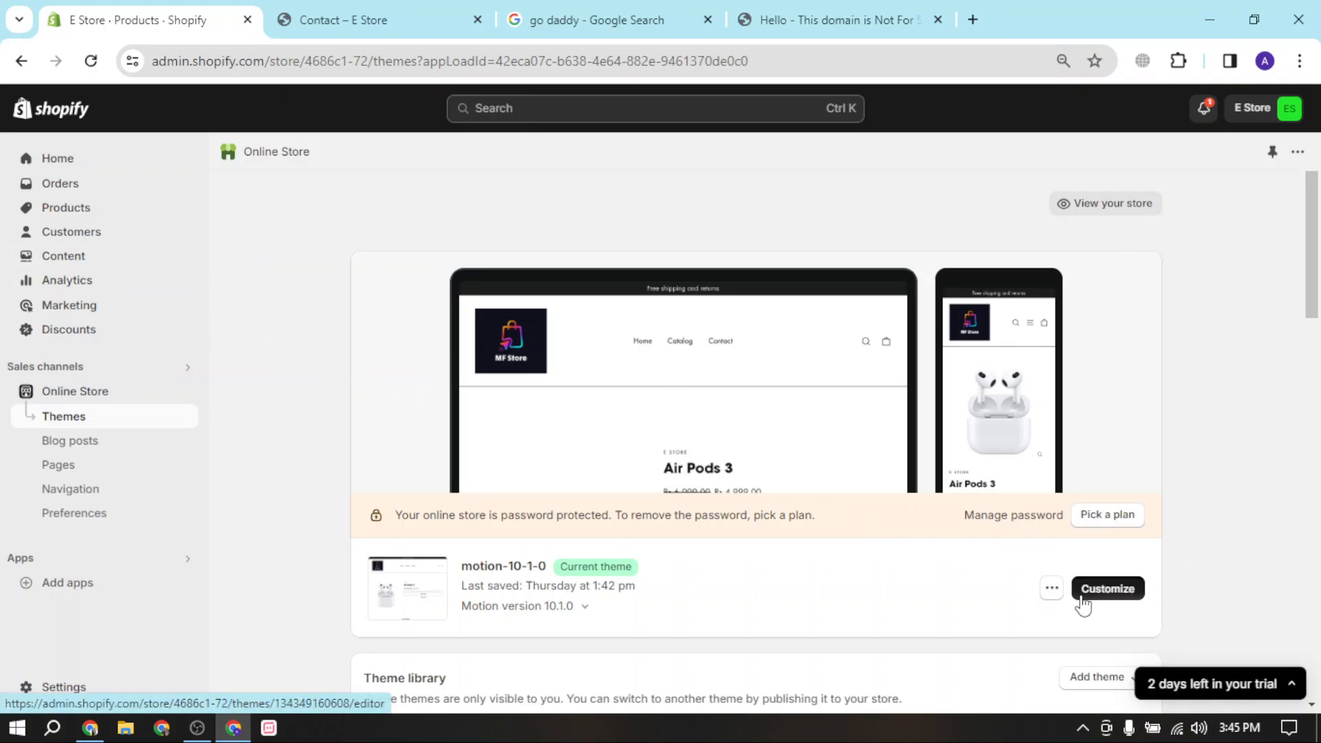
# Step: Open the current theme motion-10-1-0 for customizing and show the Colors group of its theme settings
pyautogui.click(1107, 588)
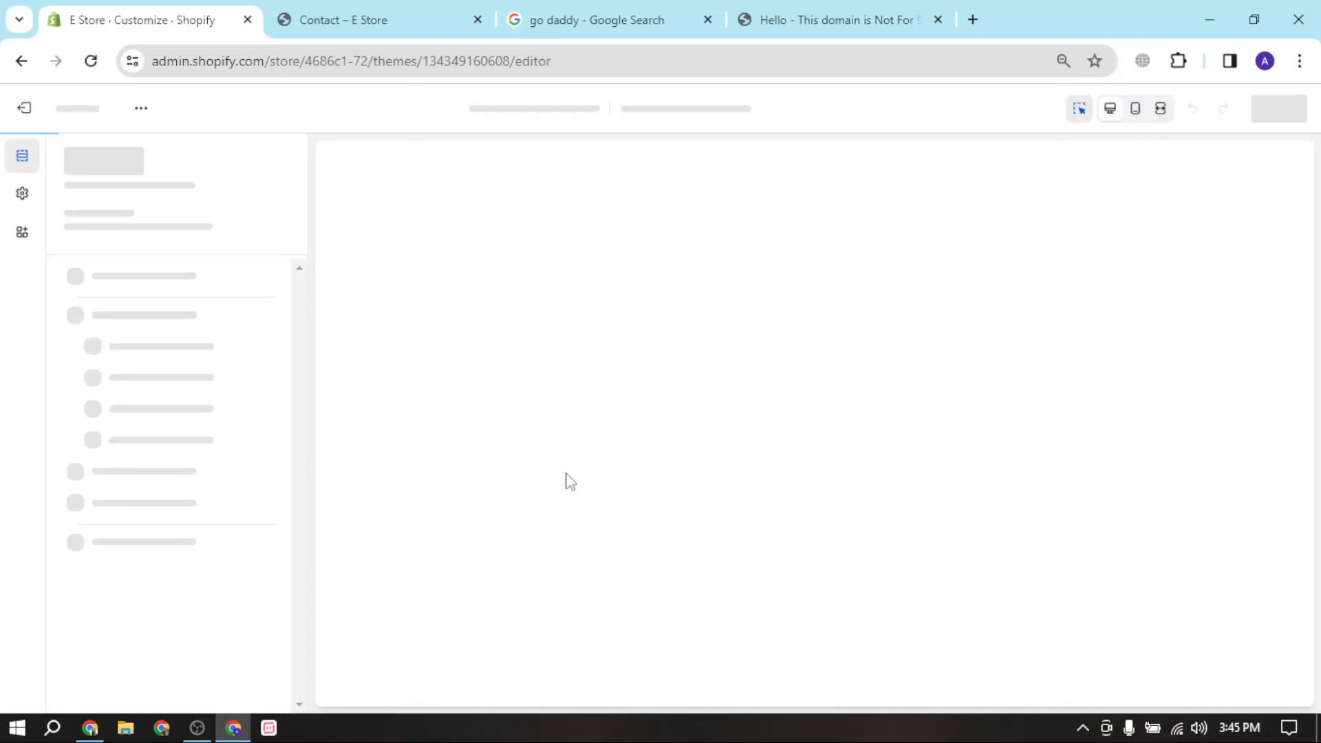
pyautogui.click(22, 195)
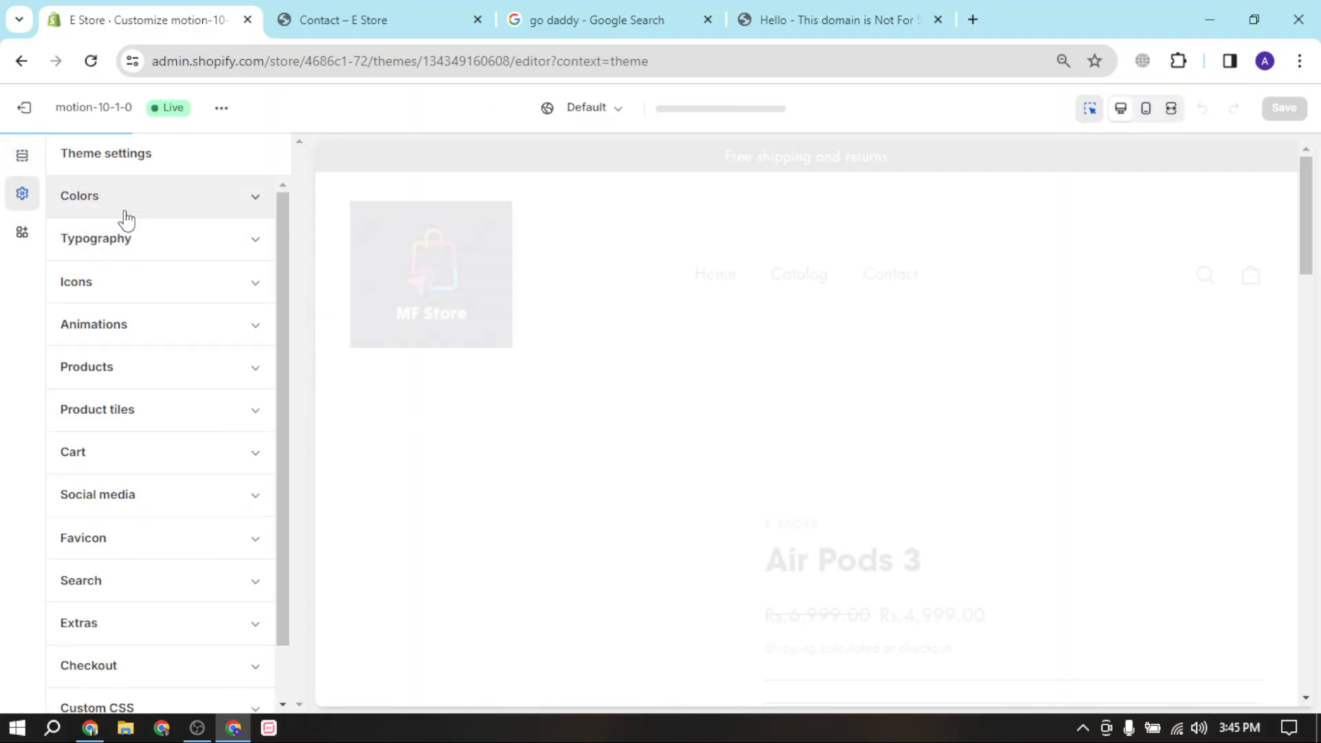
pyautogui.click(152, 210)
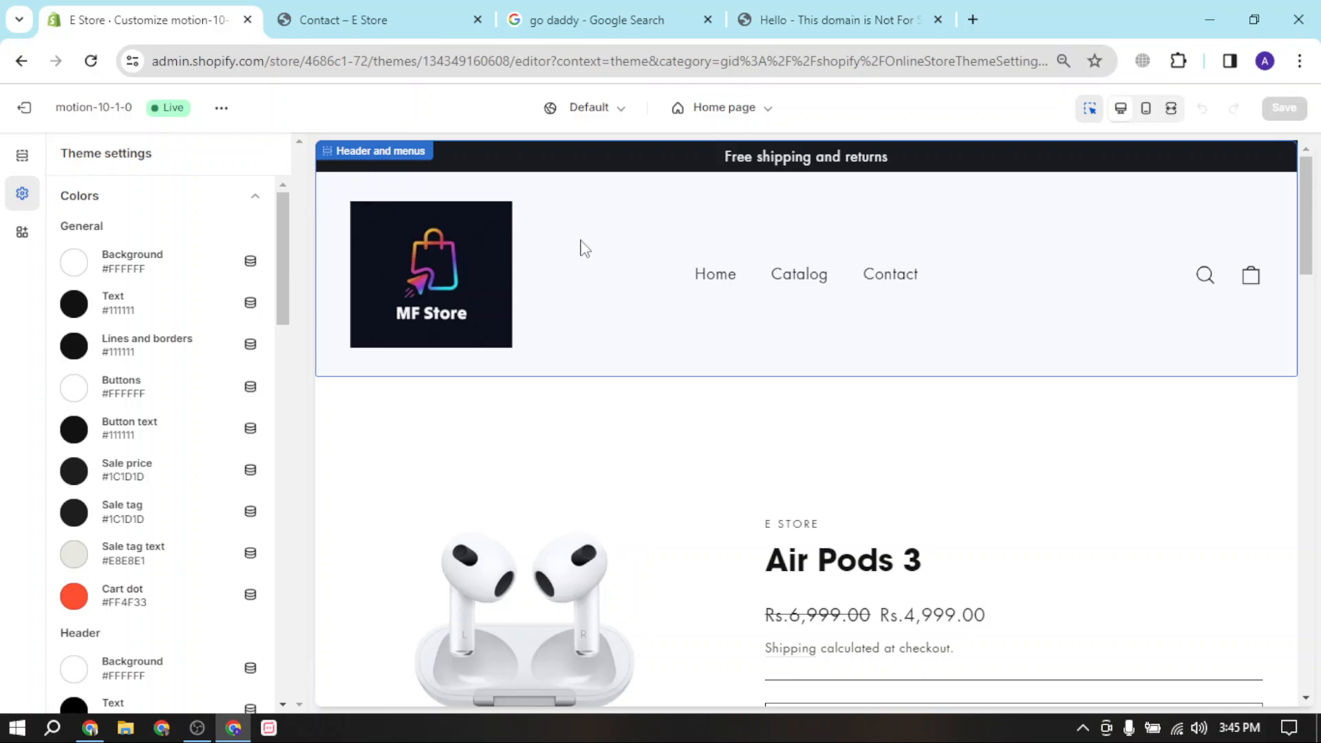
# Step: Try #1C1D1D as the theme's general background color, check the home page preview and set the color back to #FFFFFF
pyautogui.click(138, 269)
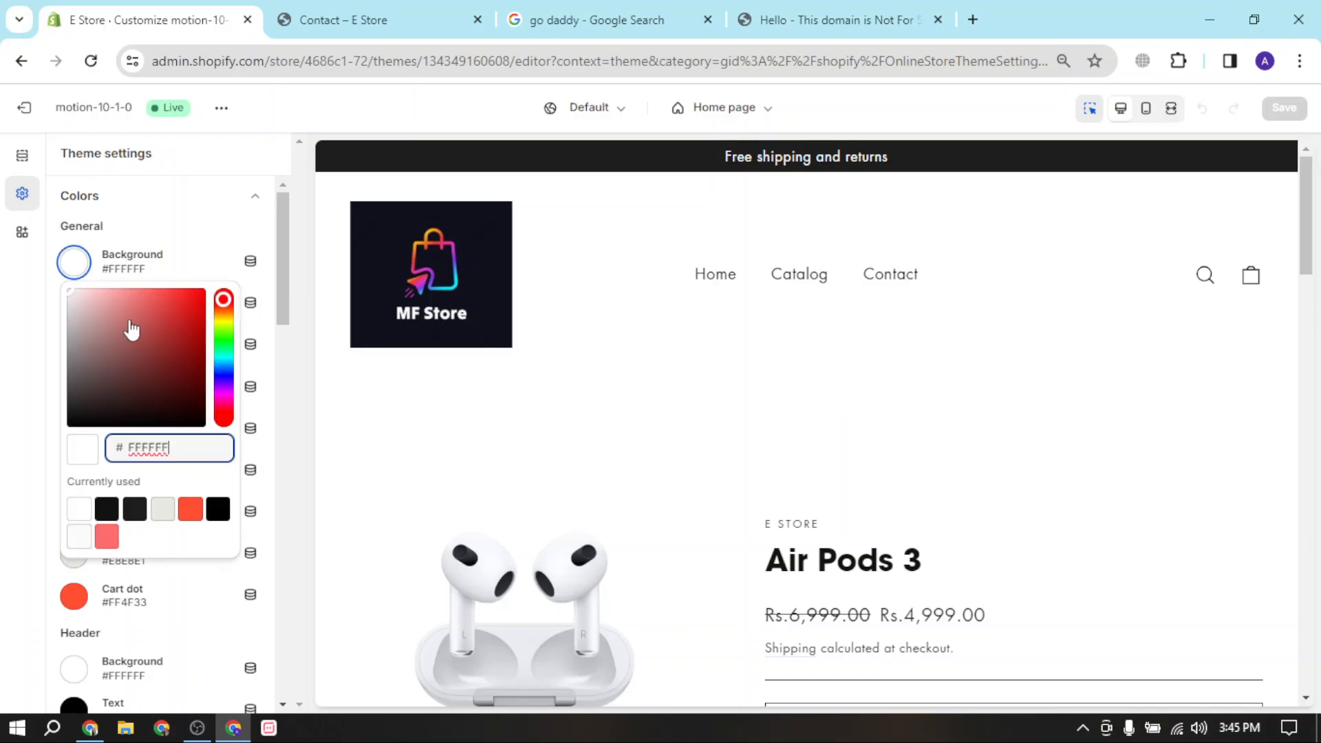
pyautogui.click(135, 509)
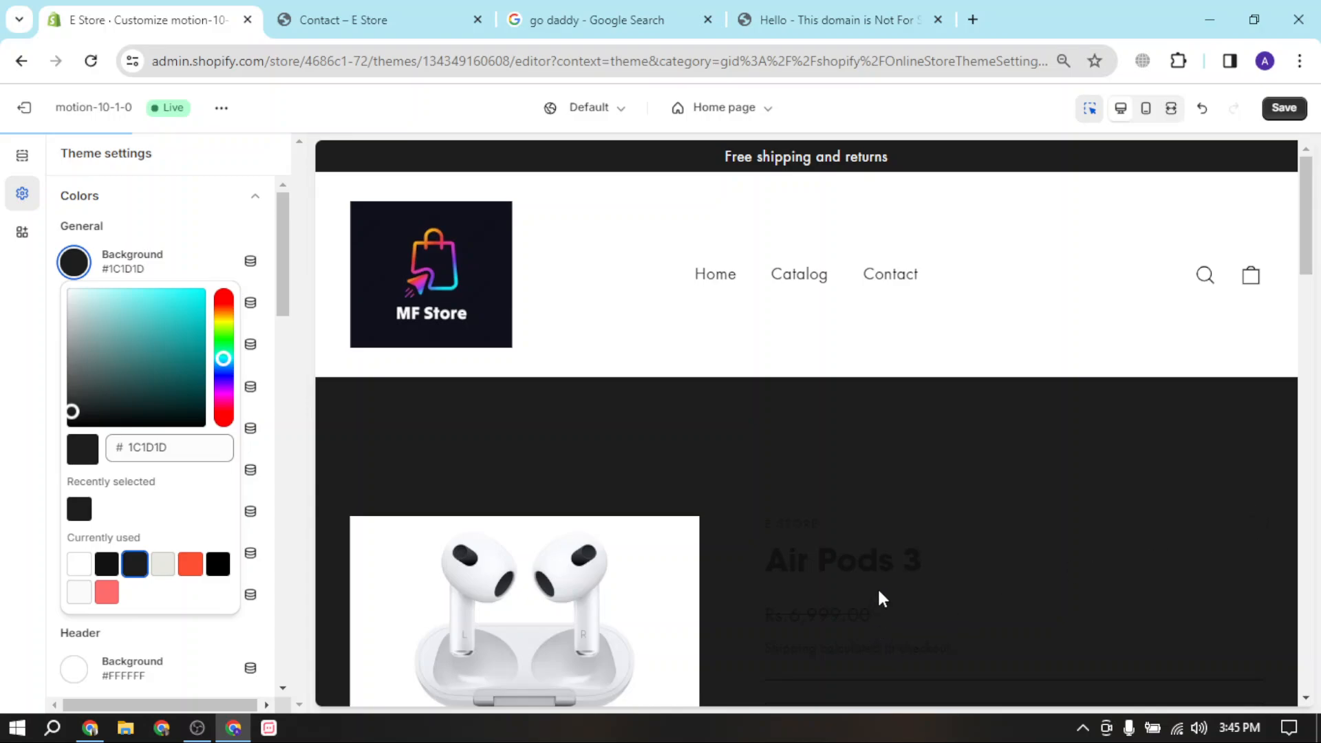
pyautogui.scroll(-7, 877, 587)
pyautogui.scroll(-12, 915, 509)
pyautogui.click(79, 564)
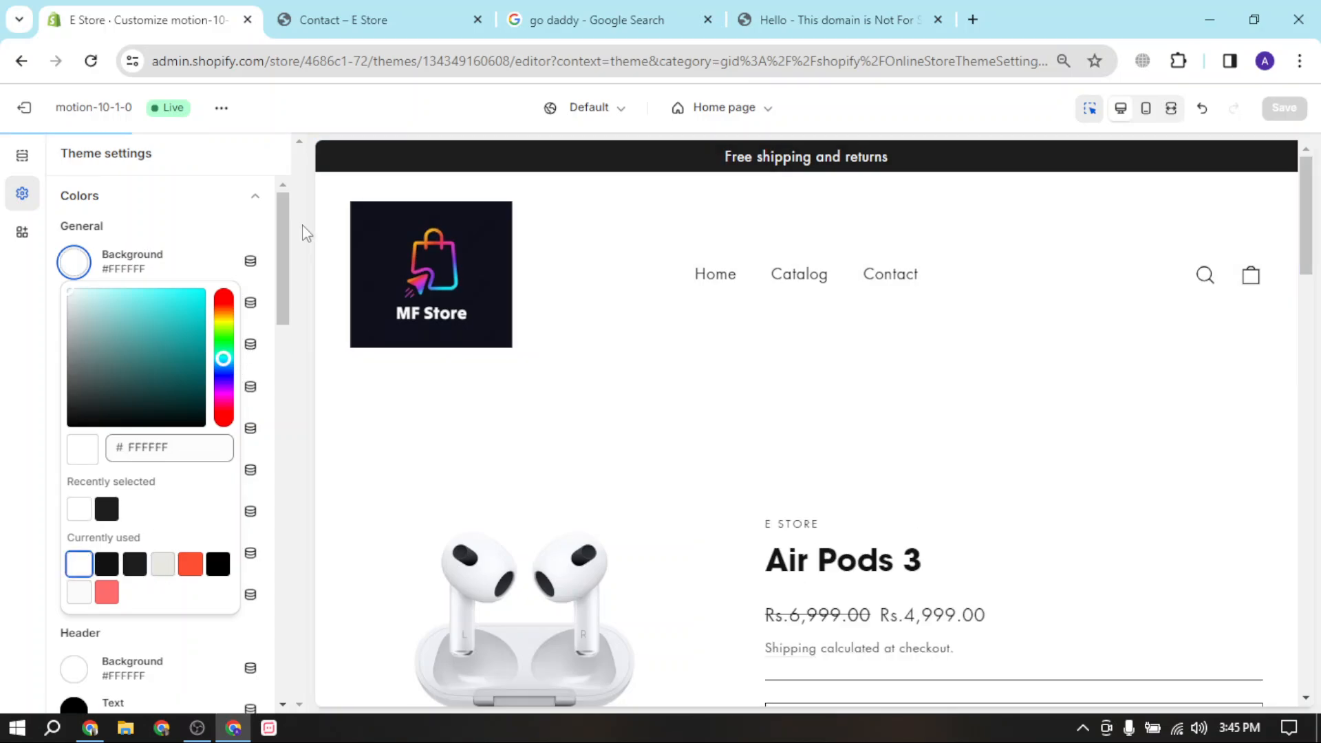
pyautogui.click(120, 224)
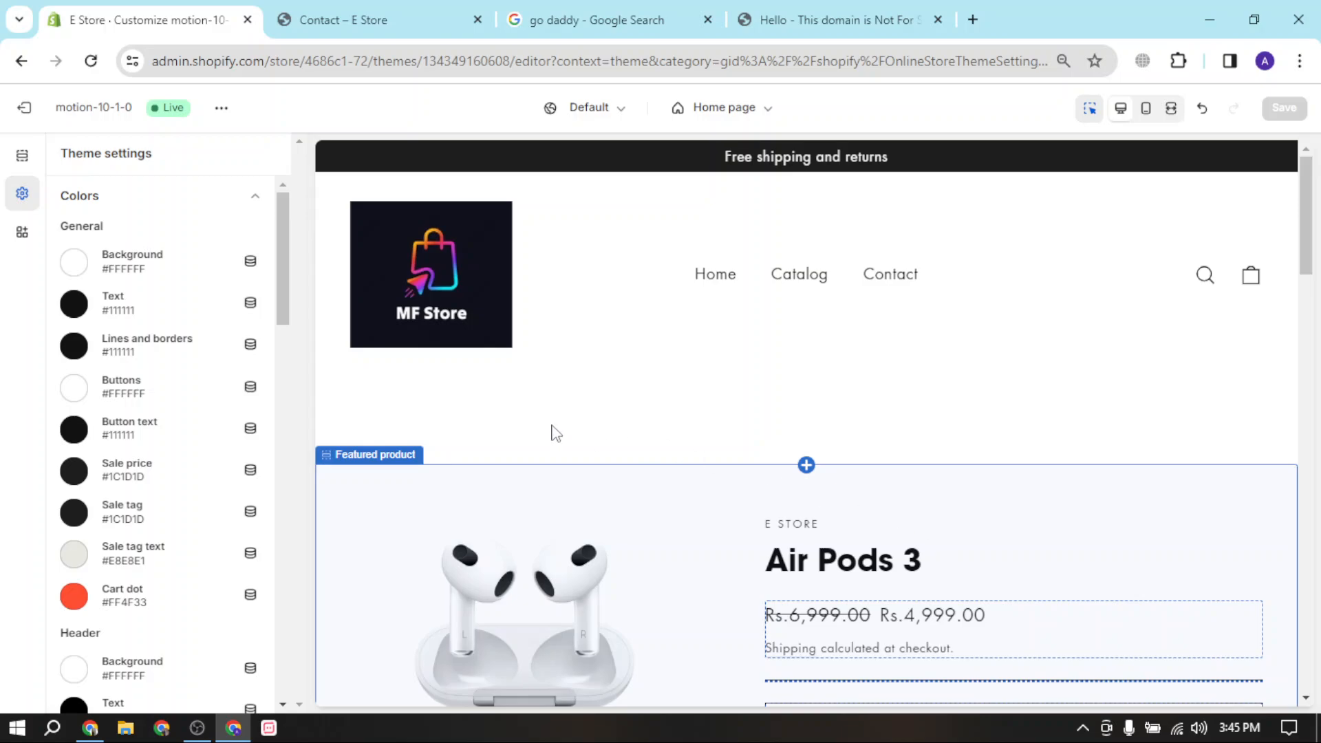
# Step: Set the Cart dot color in the theme's general colors to #7433FF
pyautogui.scroll(-1, 186, 385)
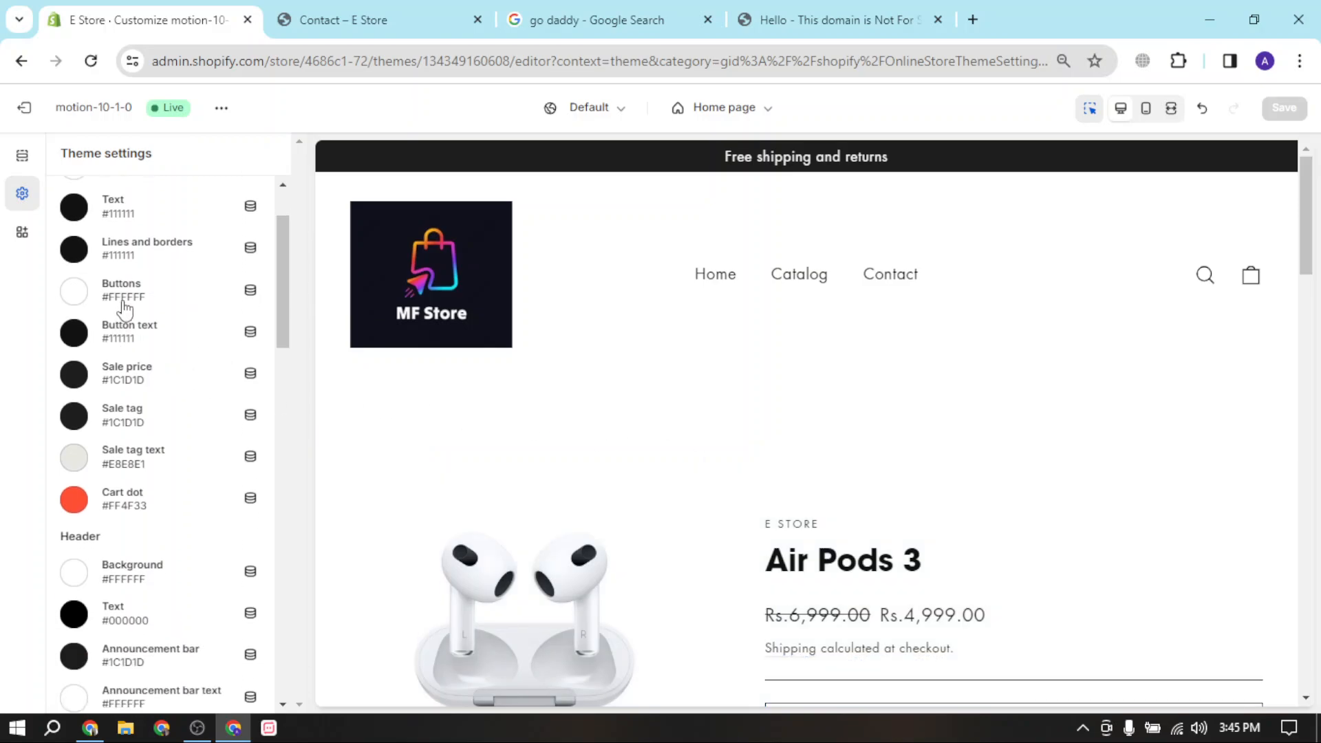
pyautogui.scroll(-4, 796, 637)
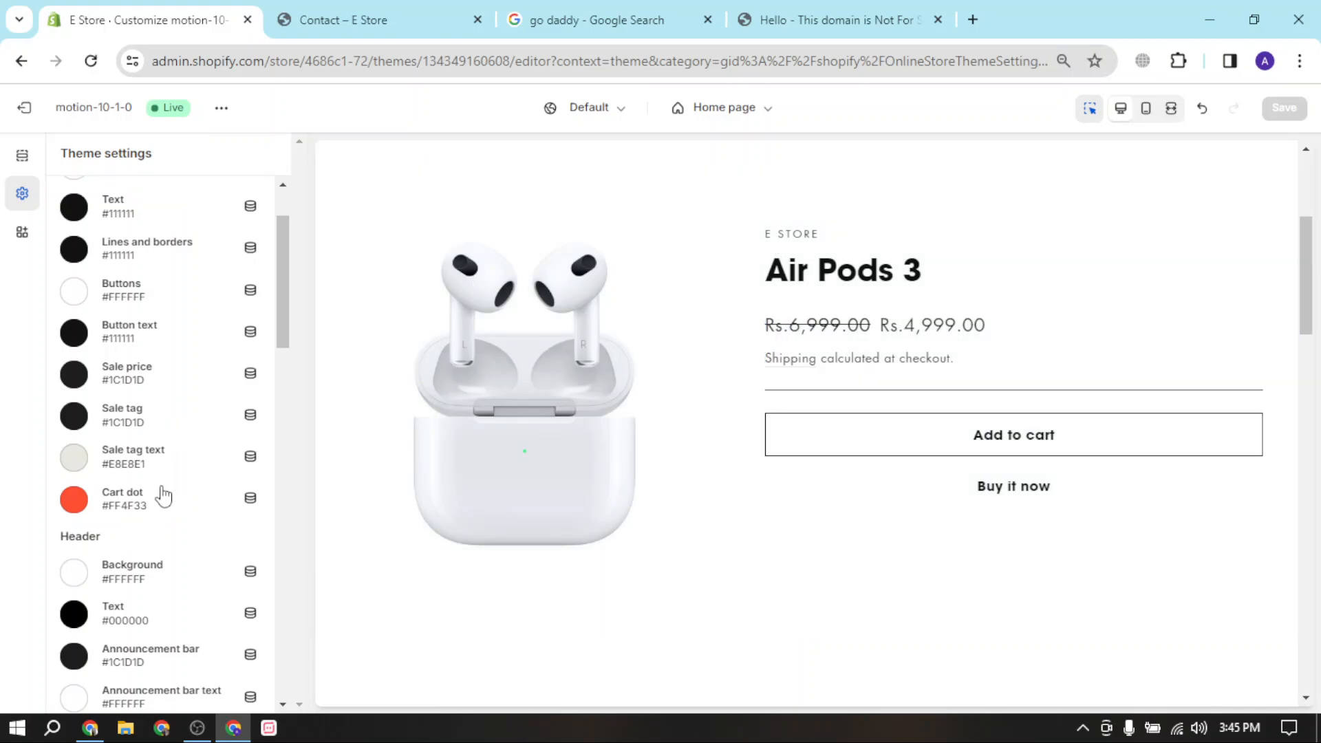
pyautogui.scroll(-3, 164, 496)
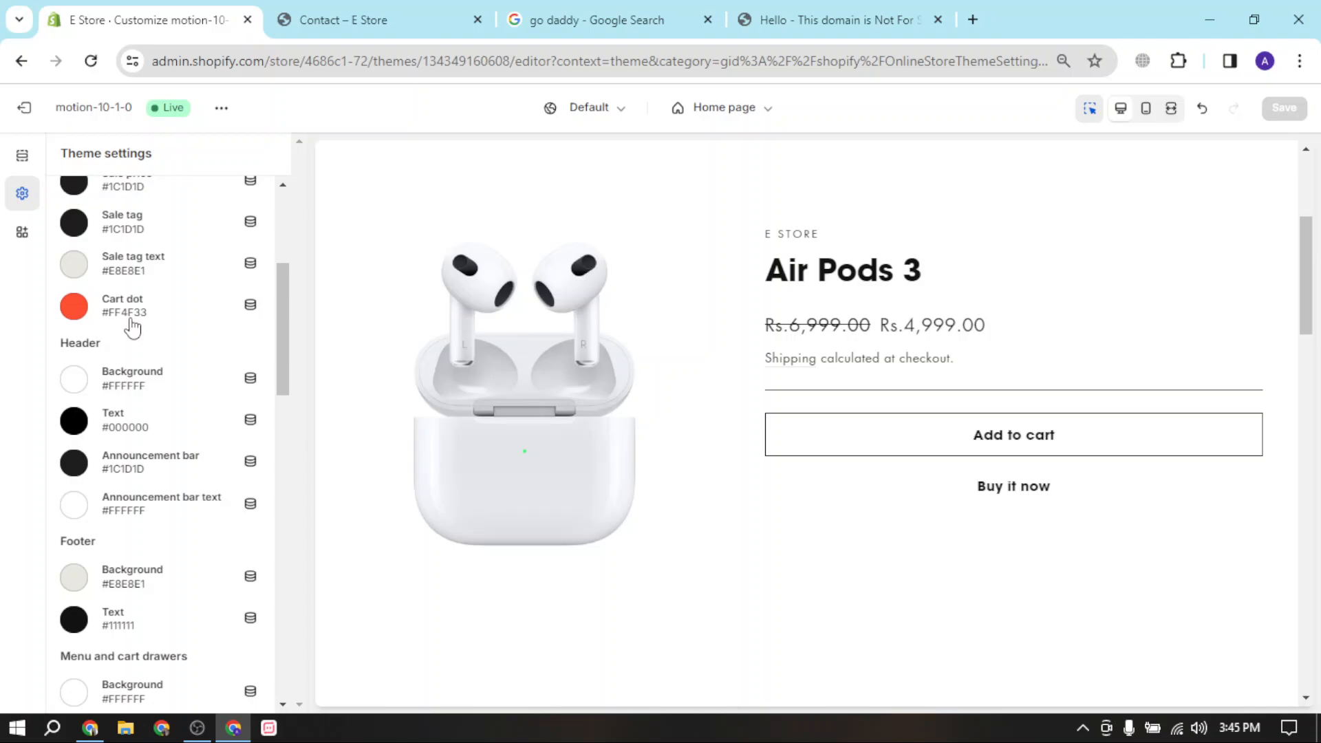
pyautogui.click(131, 322)
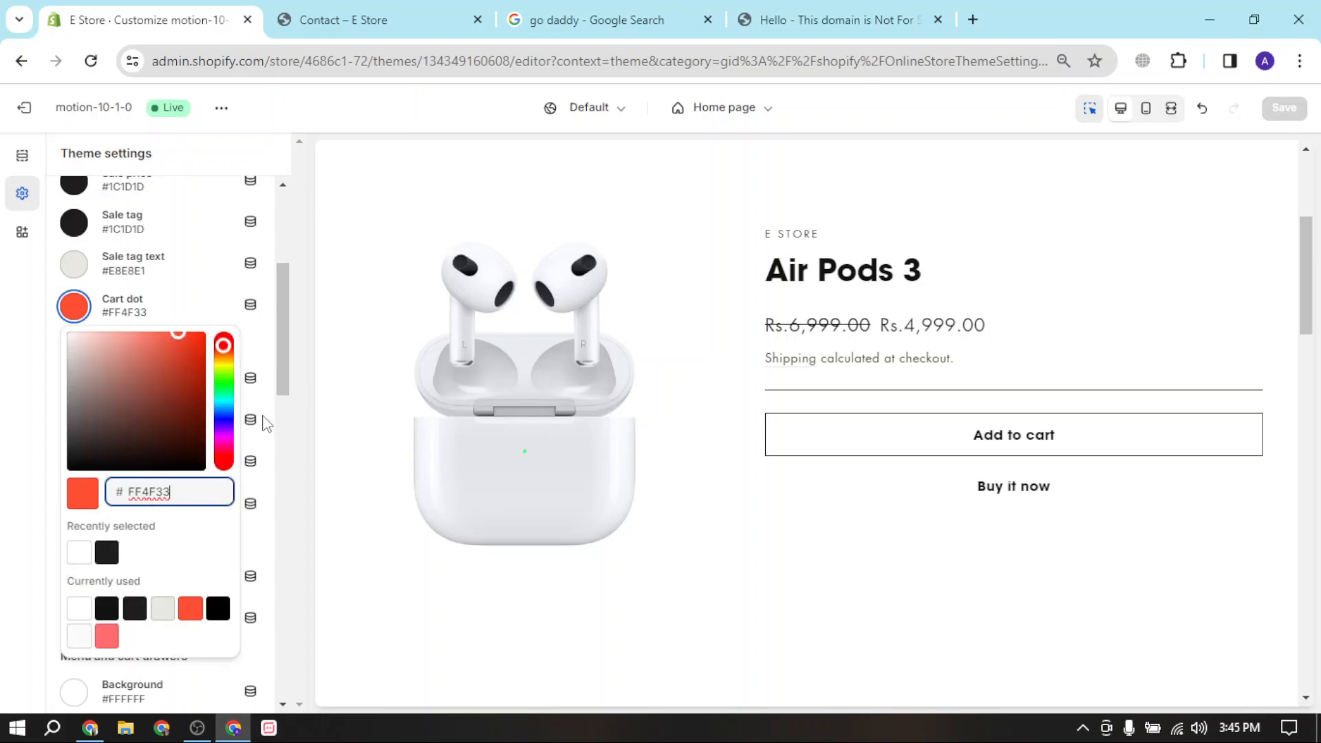
pyautogui.click(225, 429)
pyautogui.scroll(5, 1092, 295)
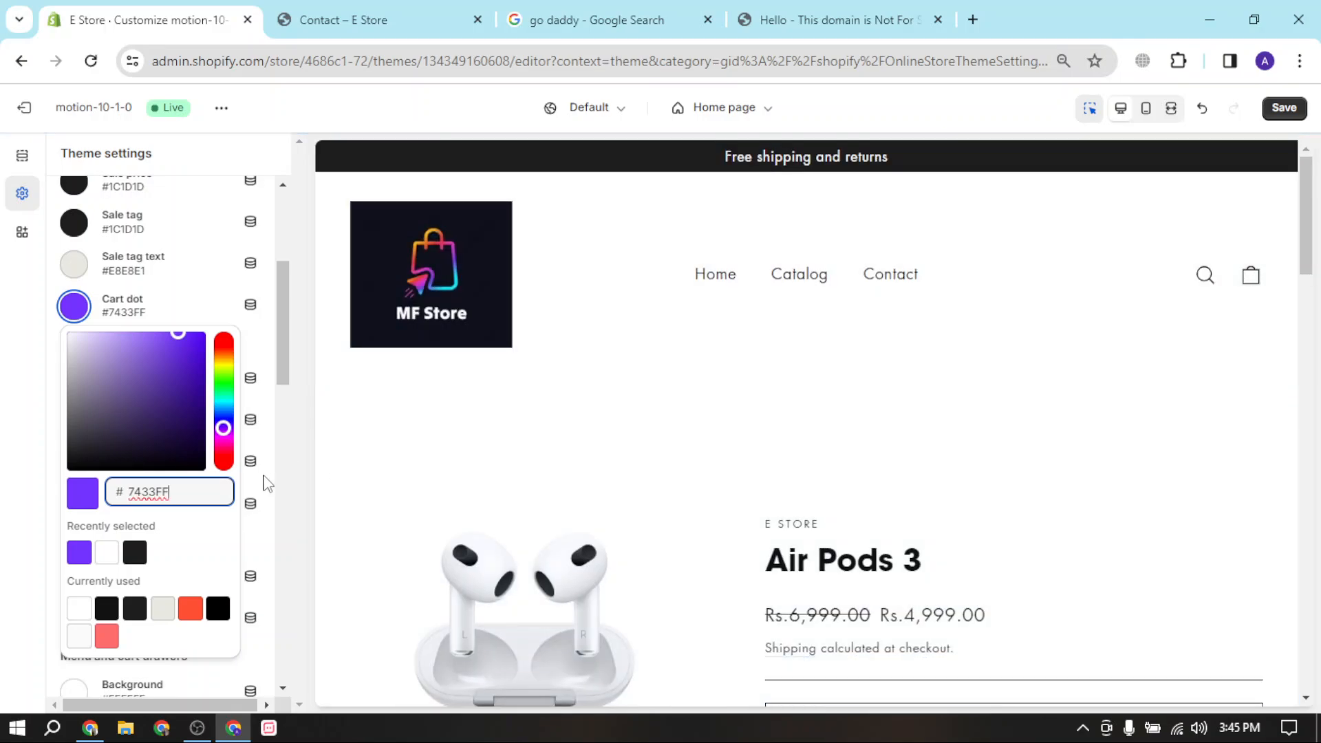
pyautogui.click(177, 296)
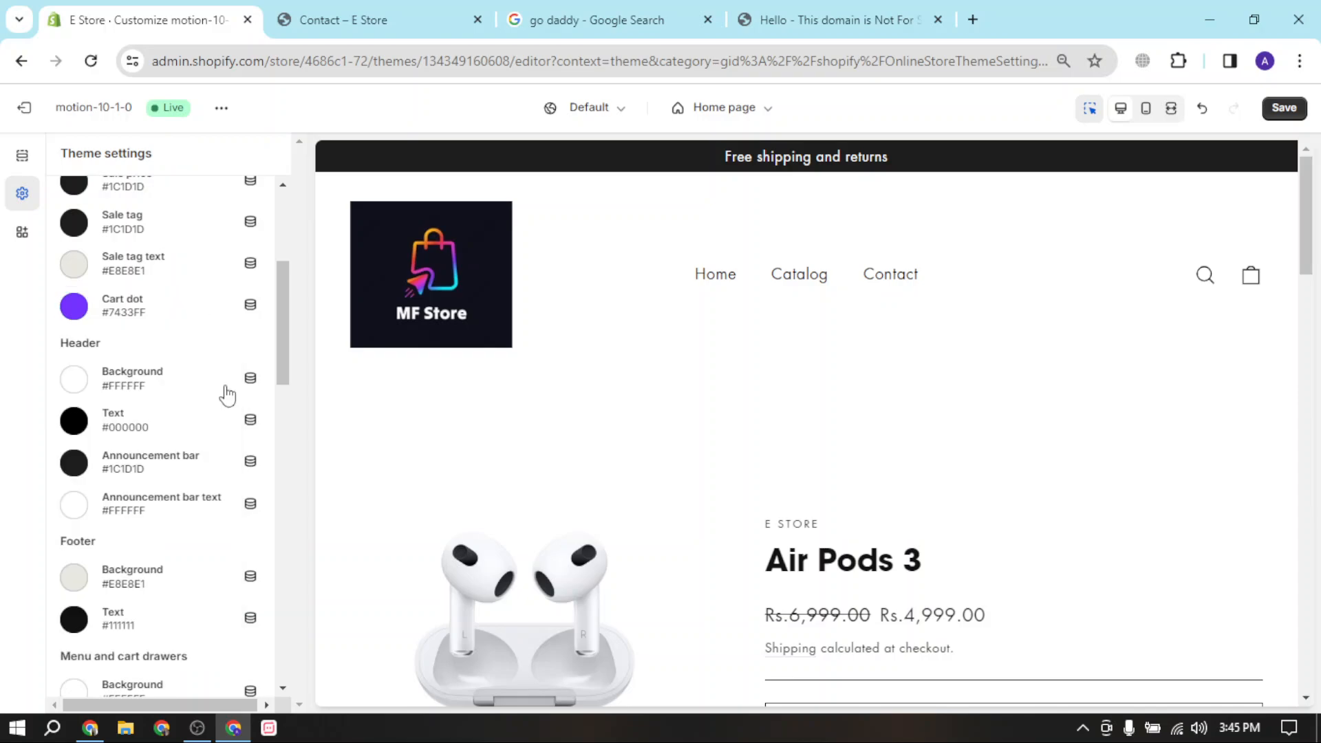
# Step: Try #1C1D1D as the header background color and set it back to #FFFFFF
pyautogui.scroll(-2, 206, 406)
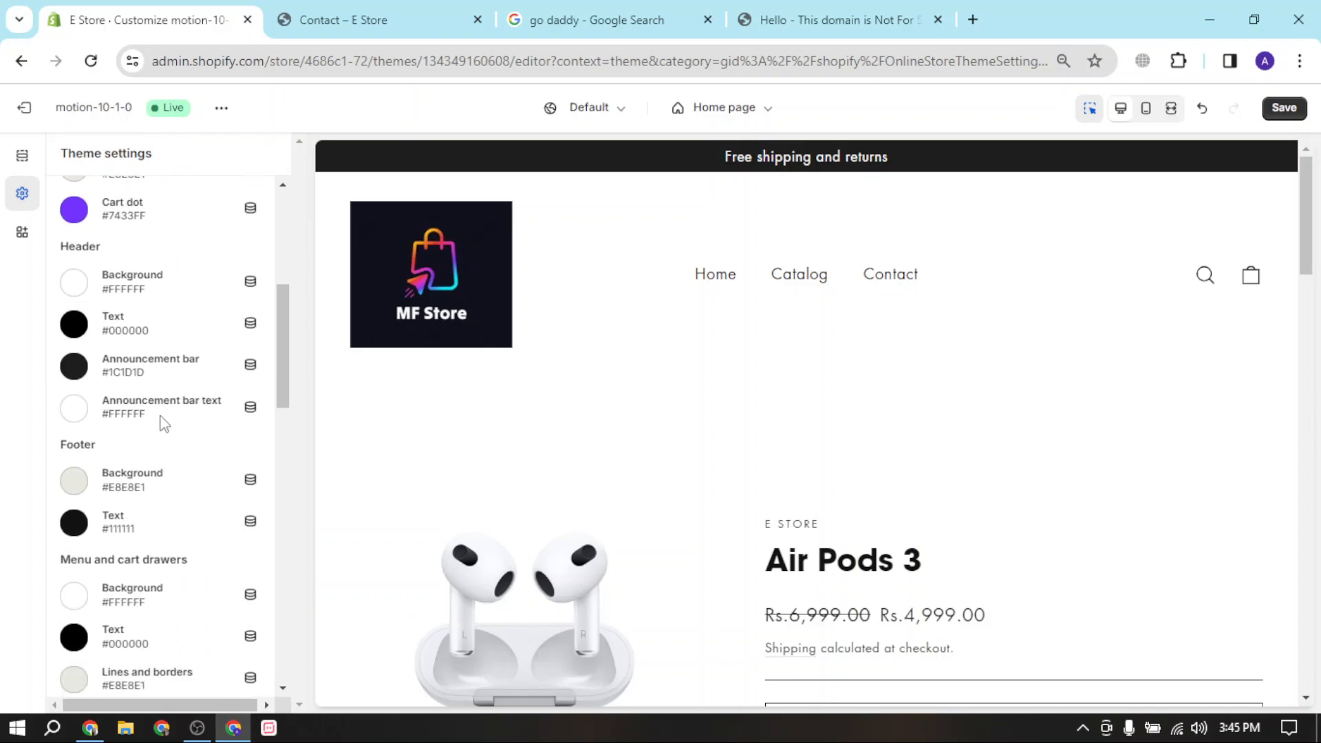
pyautogui.click(150, 293)
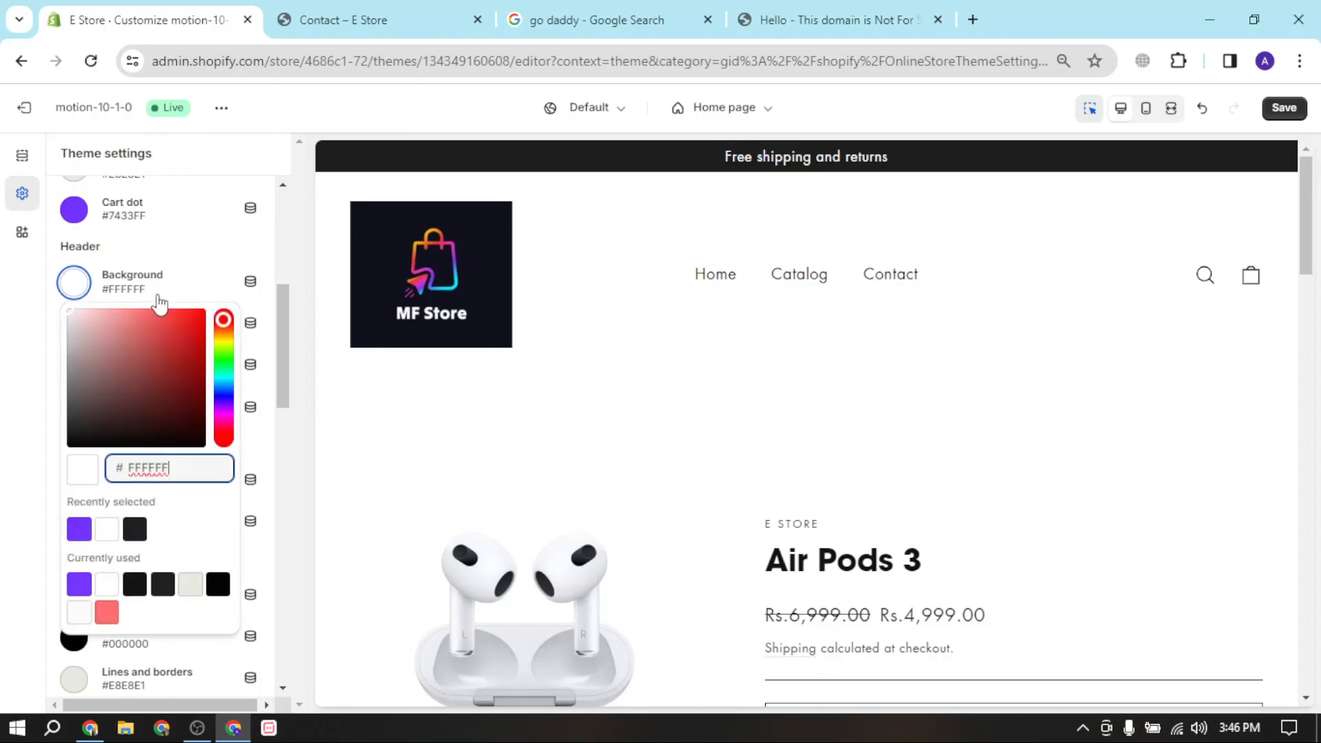
pyautogui.click(162, 584)
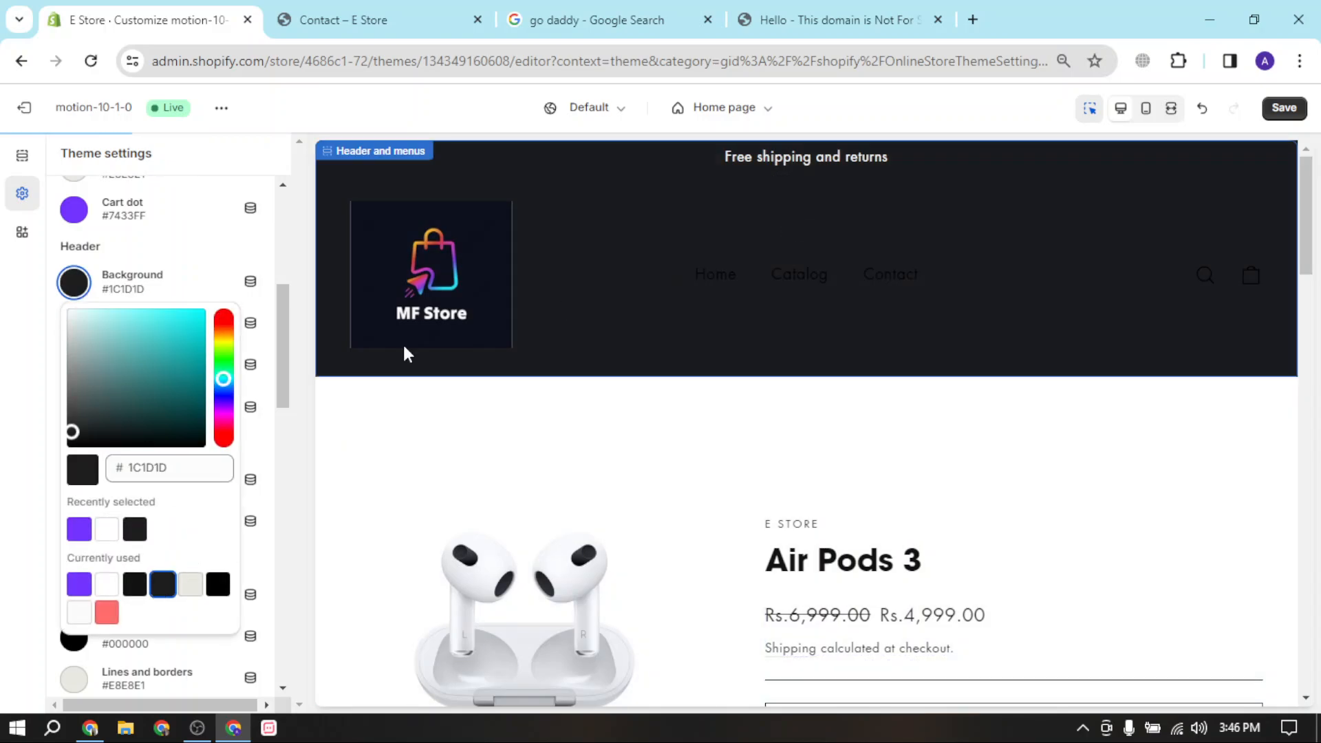
pyautogui.click(107, 530)
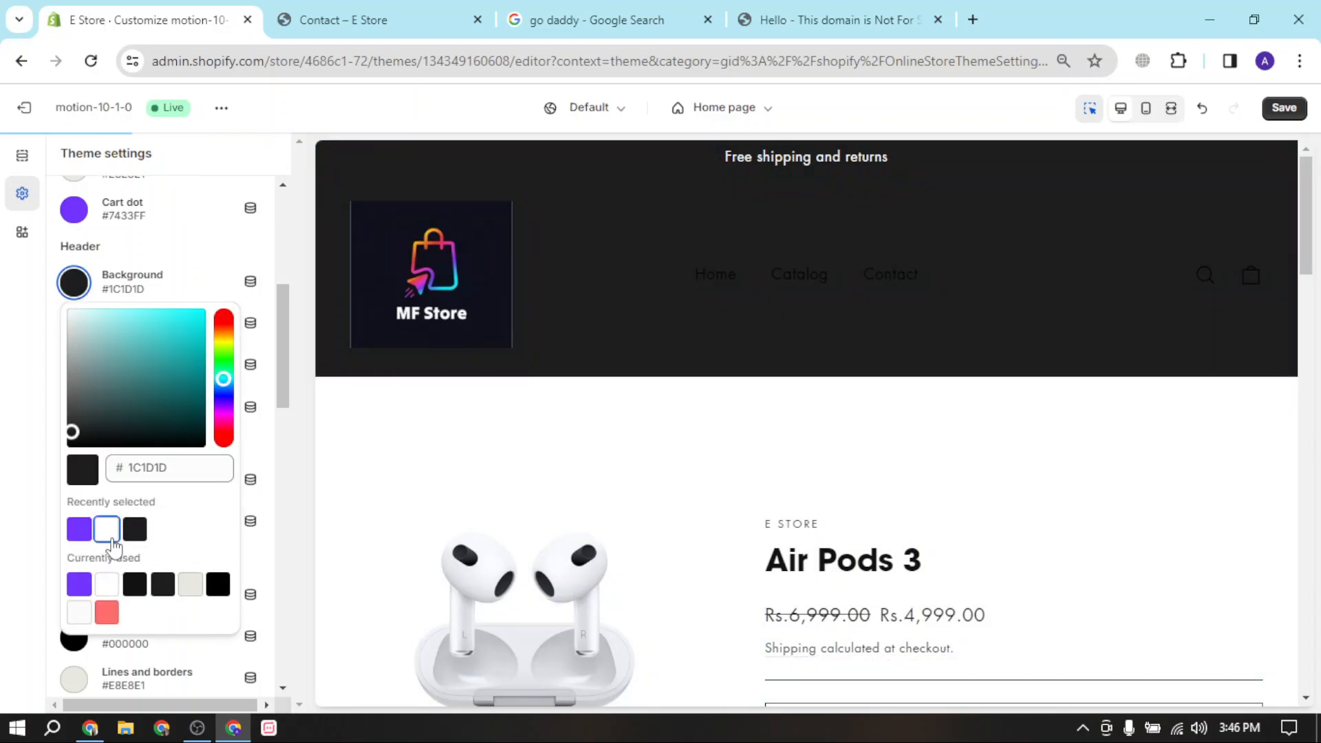
pyautogui.click(52, 322)
# Step: Set the header background color to #E8E8E1 and return to the theme settings after selecting the header section
pyautogui.click(110, 289)
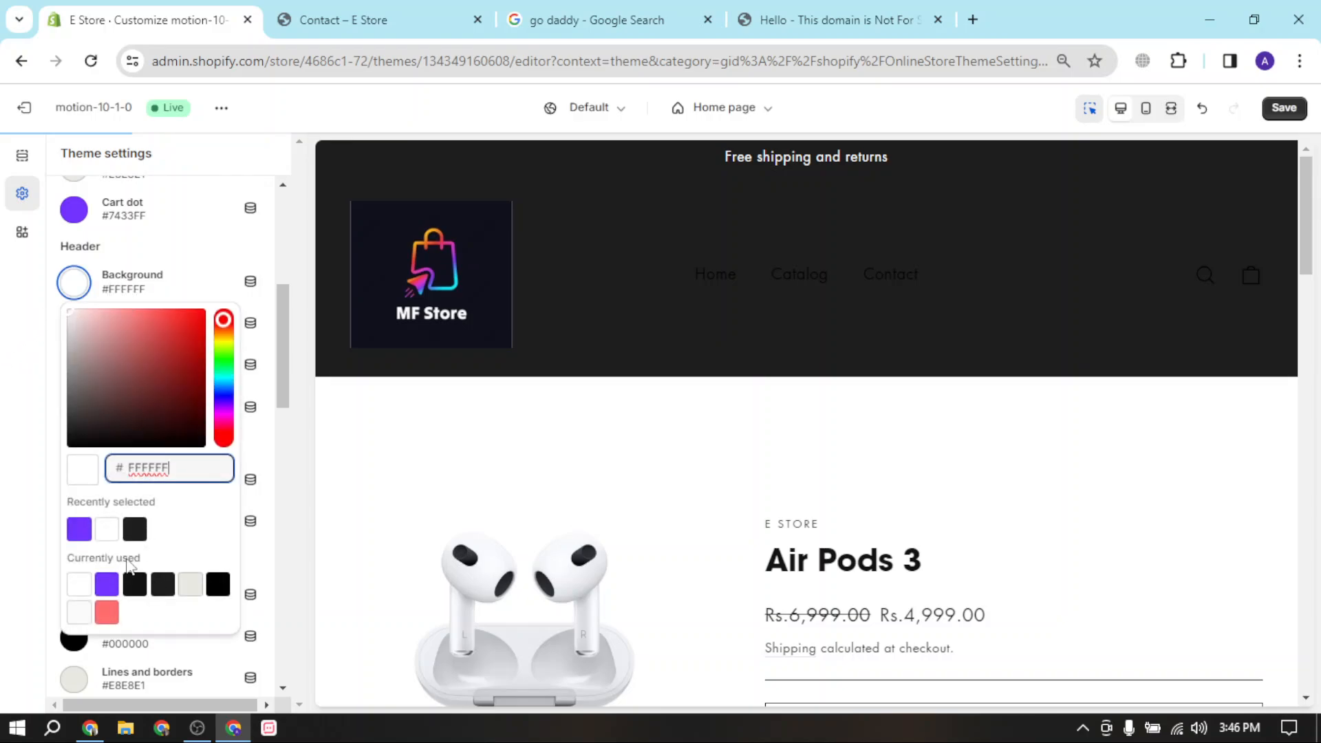
pyautogui.click(191, 585)
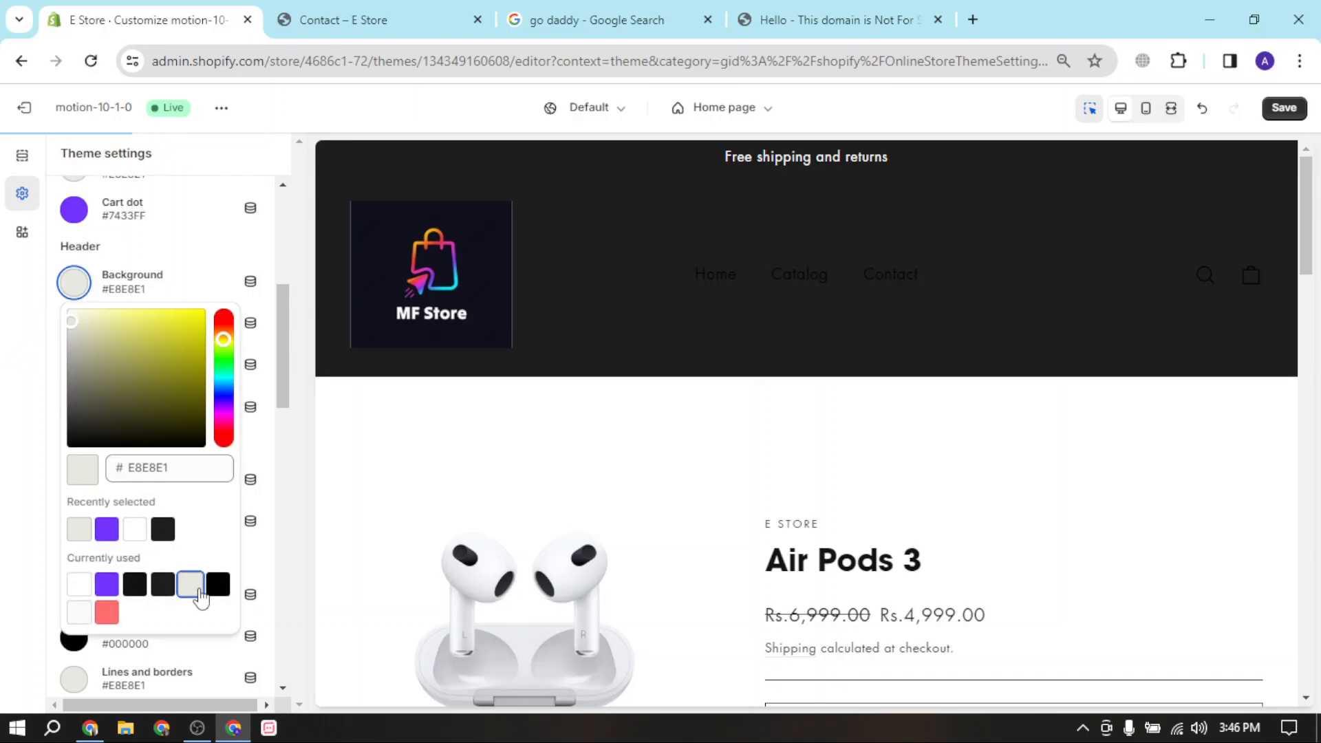
pyautogui.click(45, 351)
pyautogui.click(656, 270)
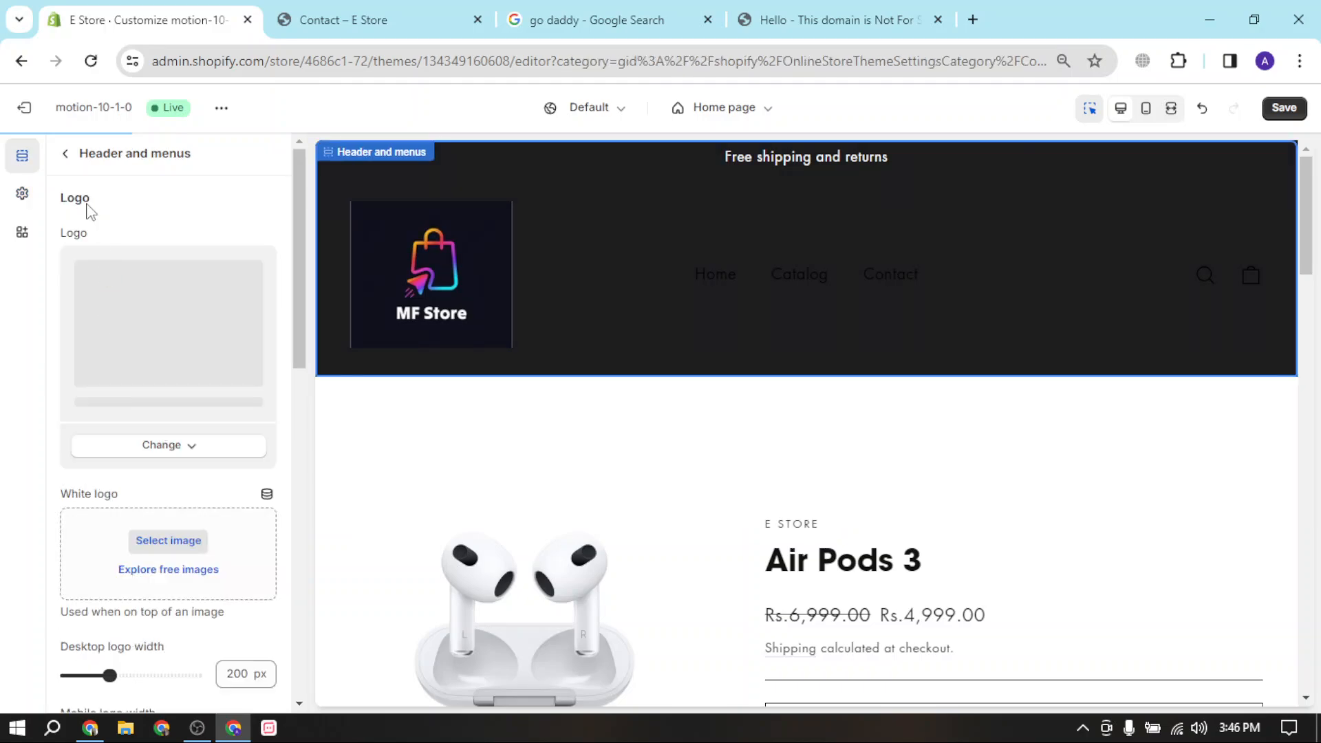
pyautogui.click(66, 153)
pyautogui.click(22, 194)
# Step: Examine the header, footer, menu and cart drawer, image overlay and animation colors, along with the footer in the home page preview
pyautogui.scroll(-2, 167, 372)
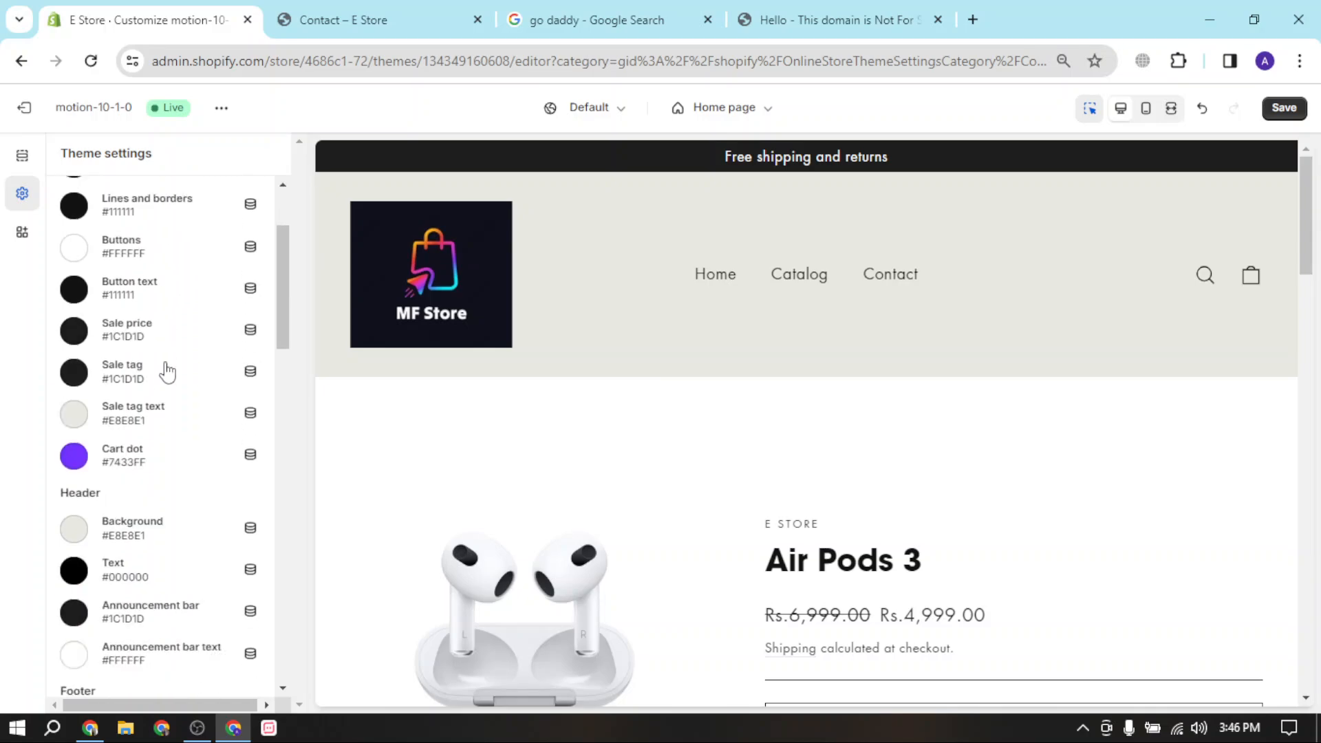
pyautogui.scroll(-5, 161, 354)
pyautogui.scroll(-1, 148, 344)
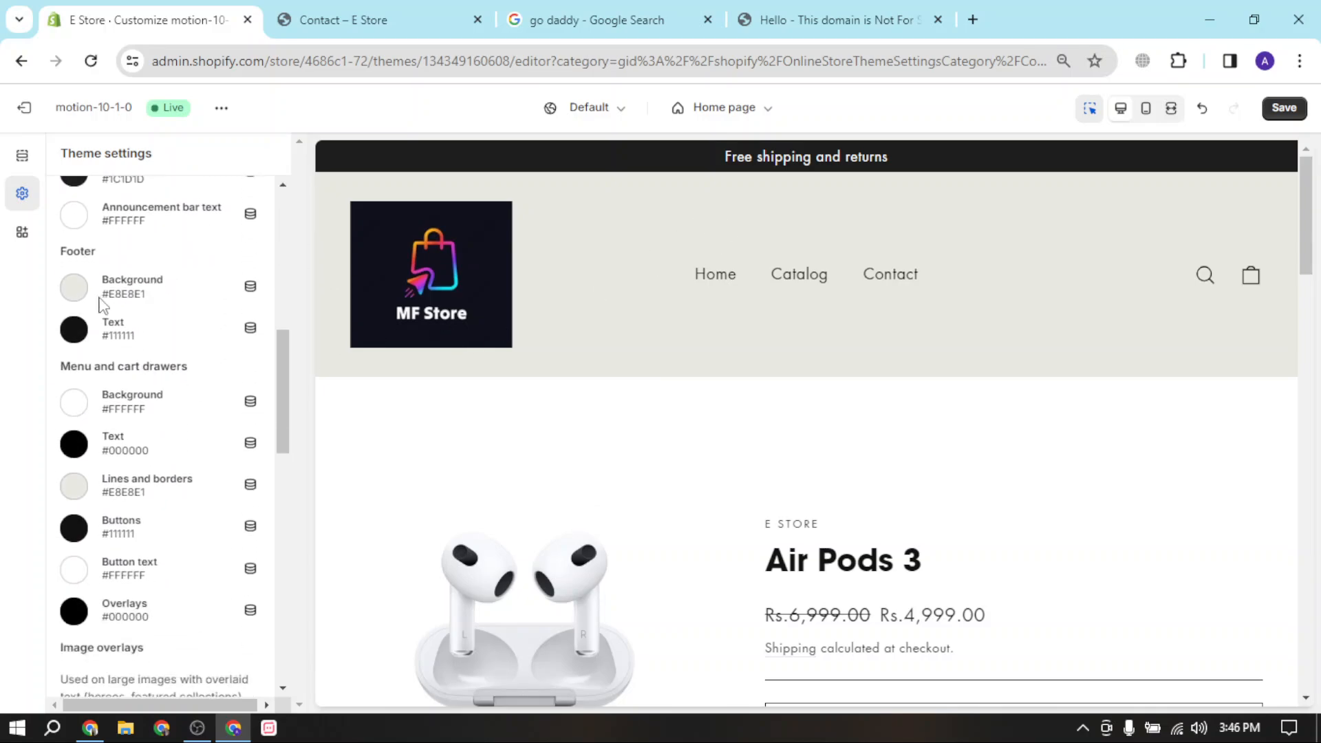
pyautogui.scroll(3, 155, 323)
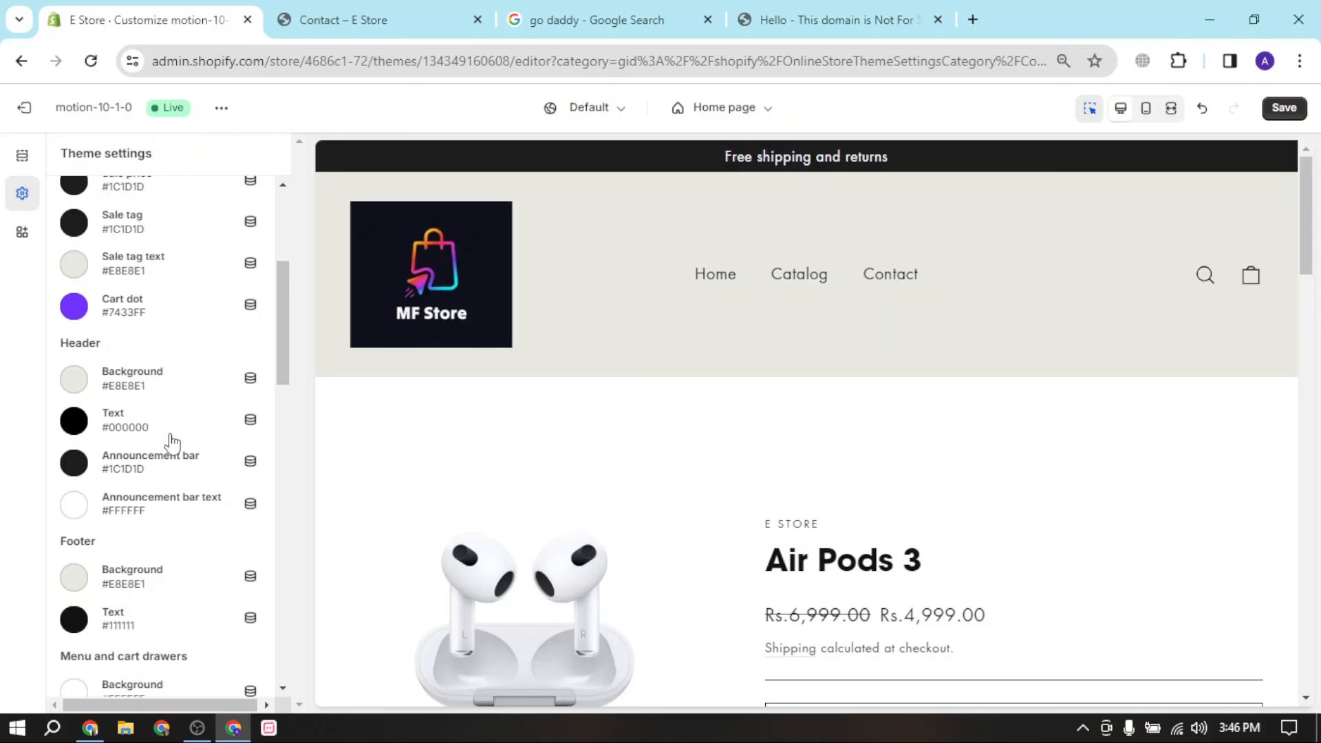
pyautogui.scroll(-1, 153, 544)
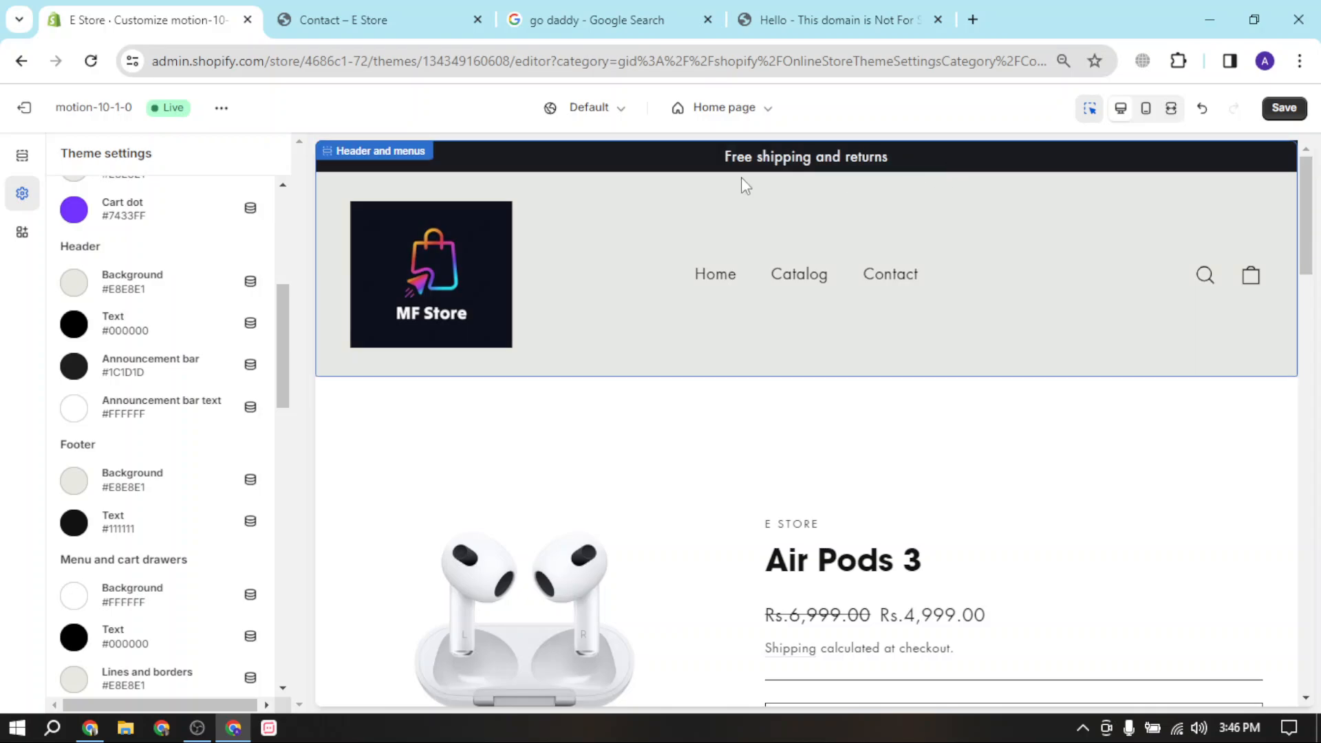
pyautogui.scroll(-2, 138, 386)
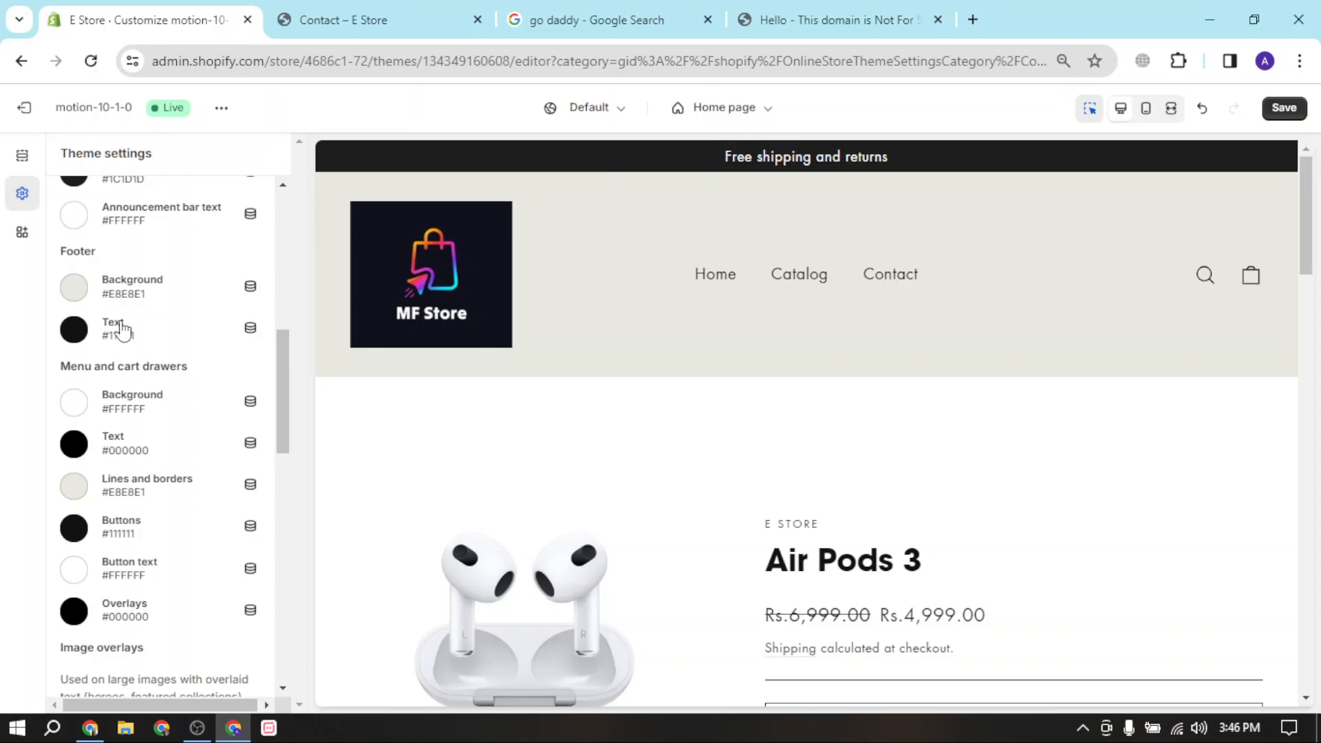
pyautogui.scroll(-10, 1008, 412)
pyautogui.scroll(-10, 1008, 411)
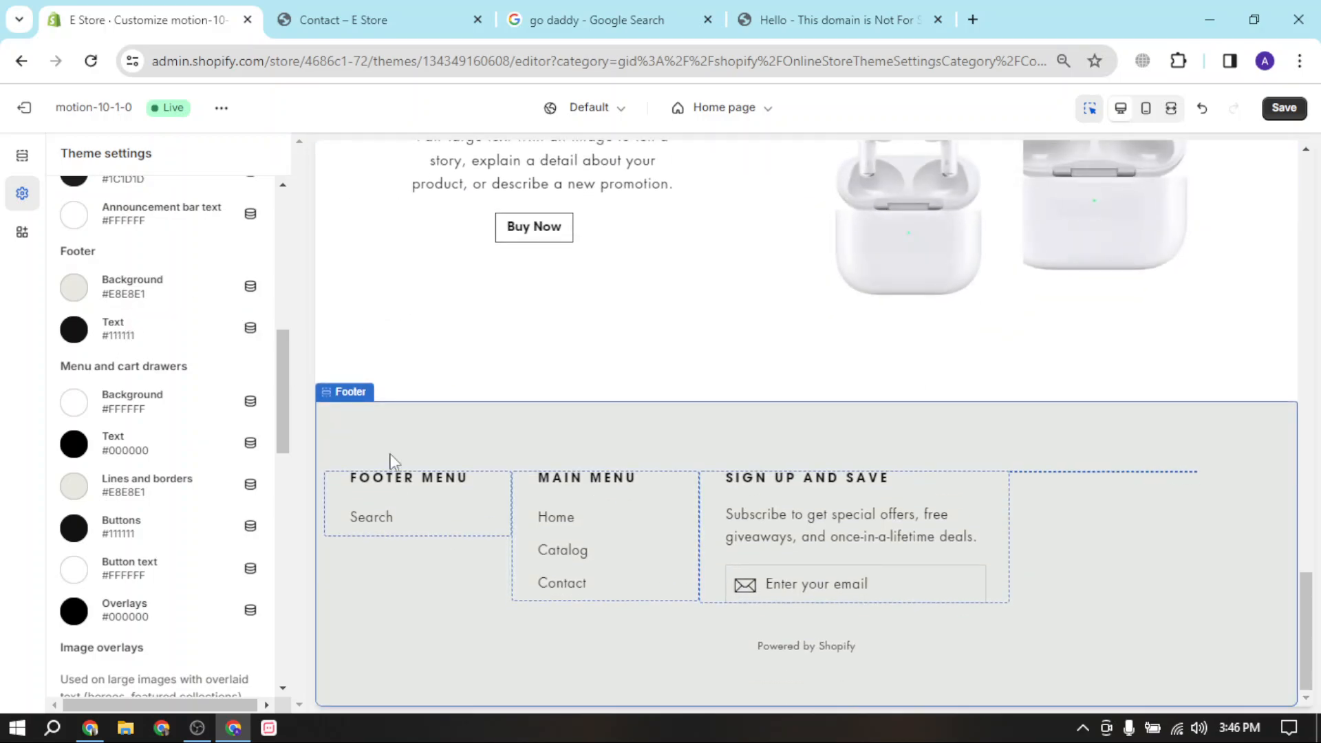
pyautogui.scroll(-2, 117, 339)
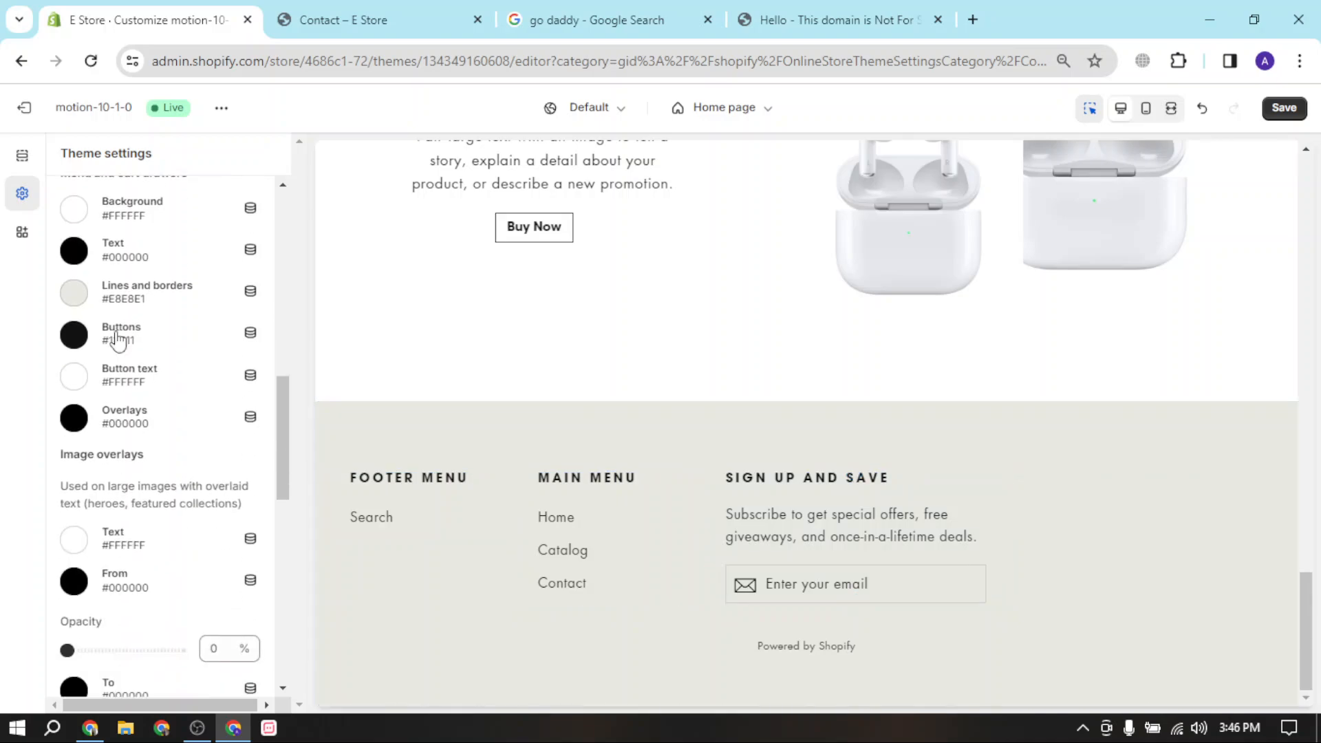
pyautogui.scroll(-5, 110, 571)
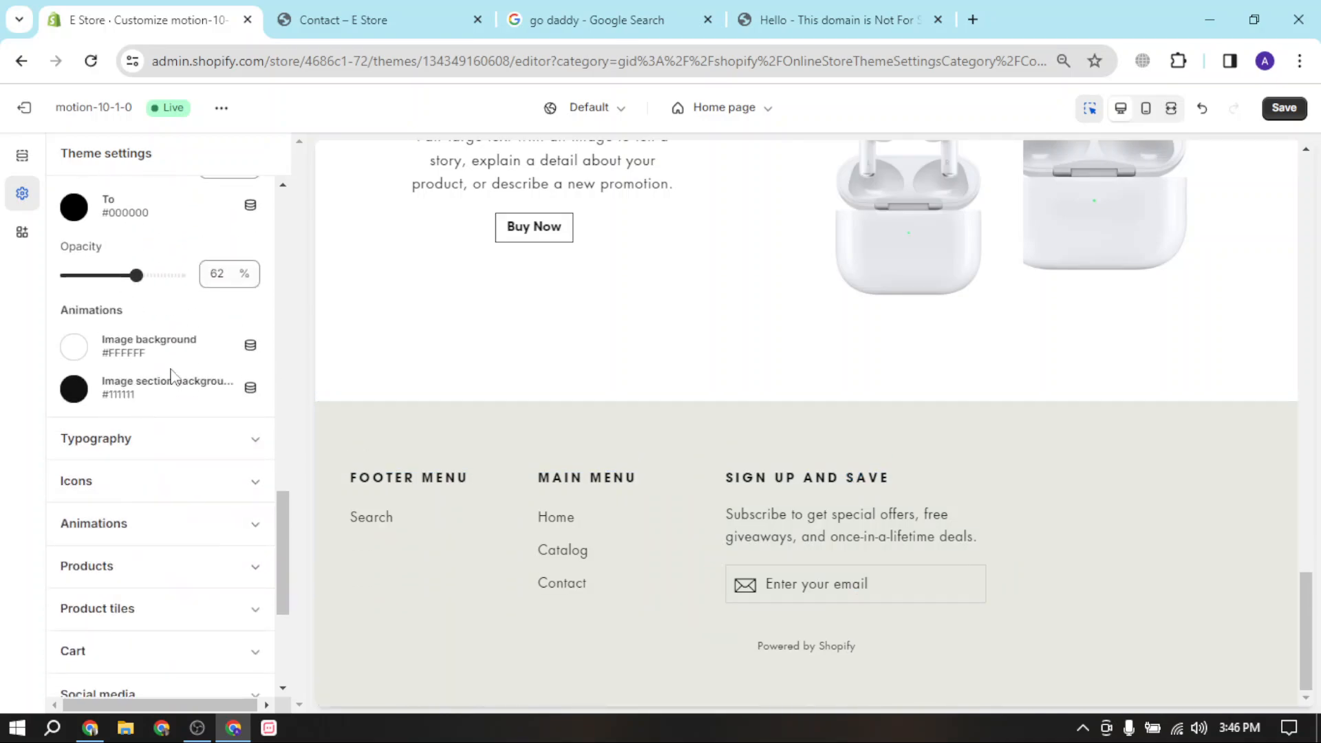
pyautogui.scroll(4, 182, 382)
pyautogui.scroll(5, 196, 386)
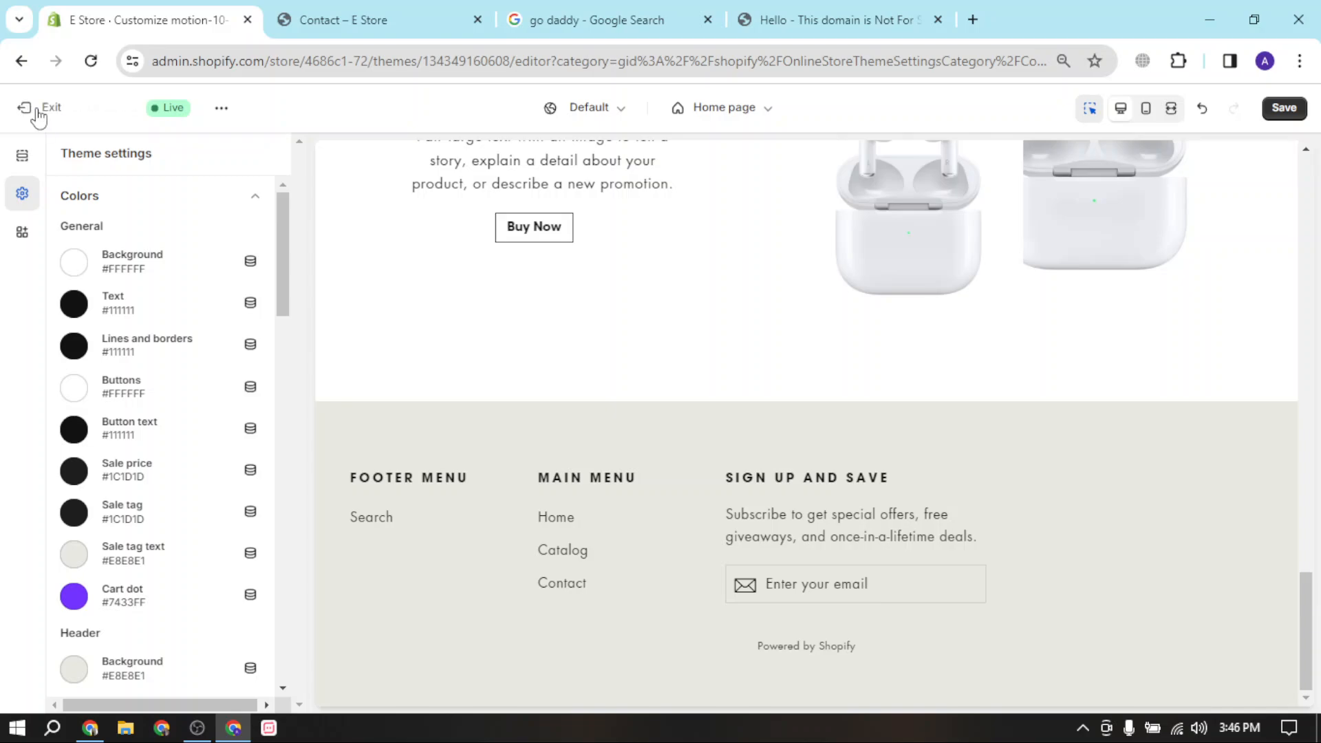
# Step: Exit the theme editor without saving the color changes and return to the store's themes
pyautogui.scroll(10, 404, 259)
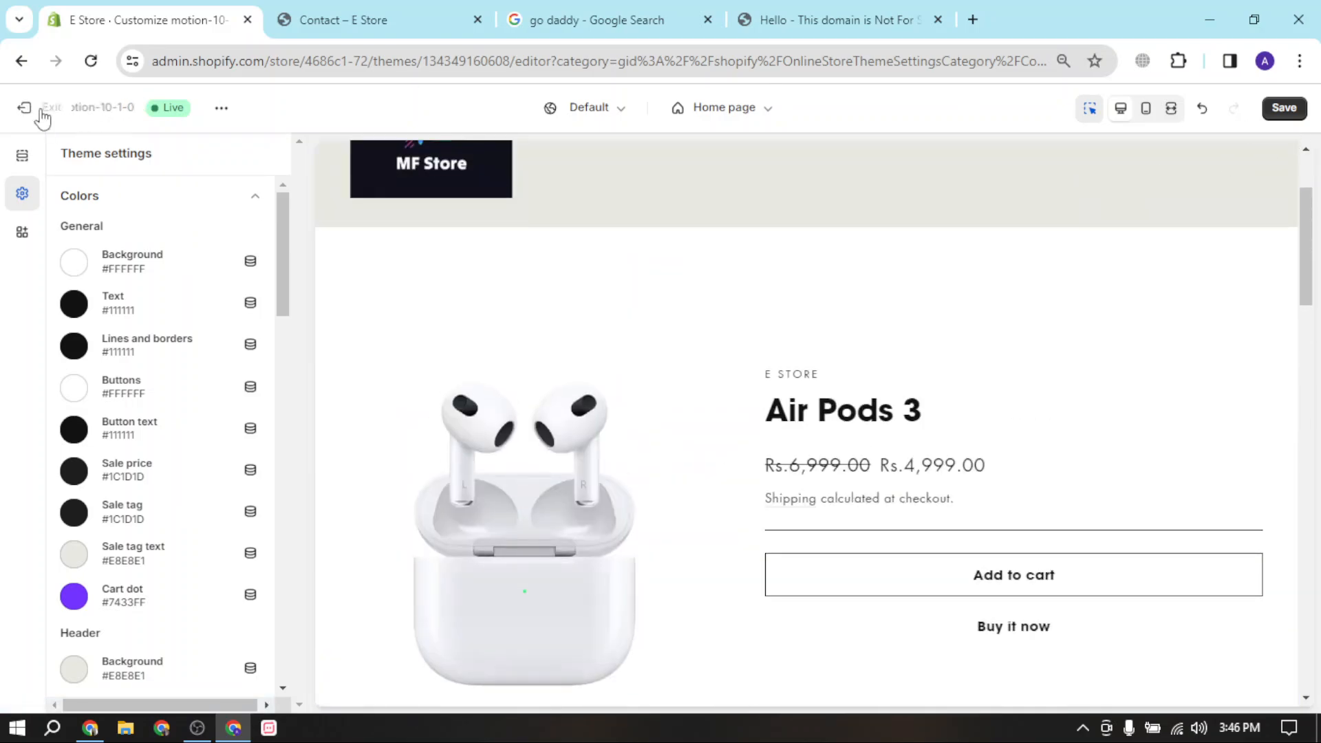
pyautogui.click(25, 107)
pyautogui.click(866, 445)
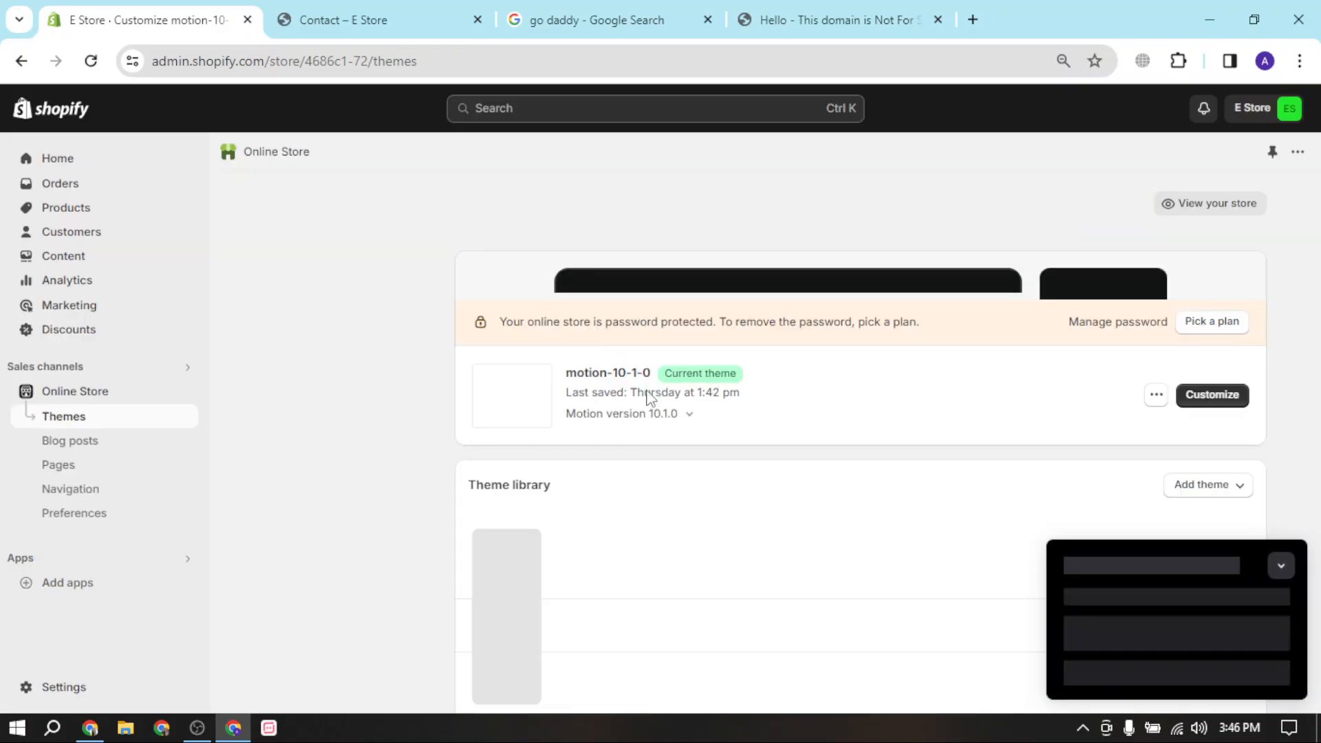